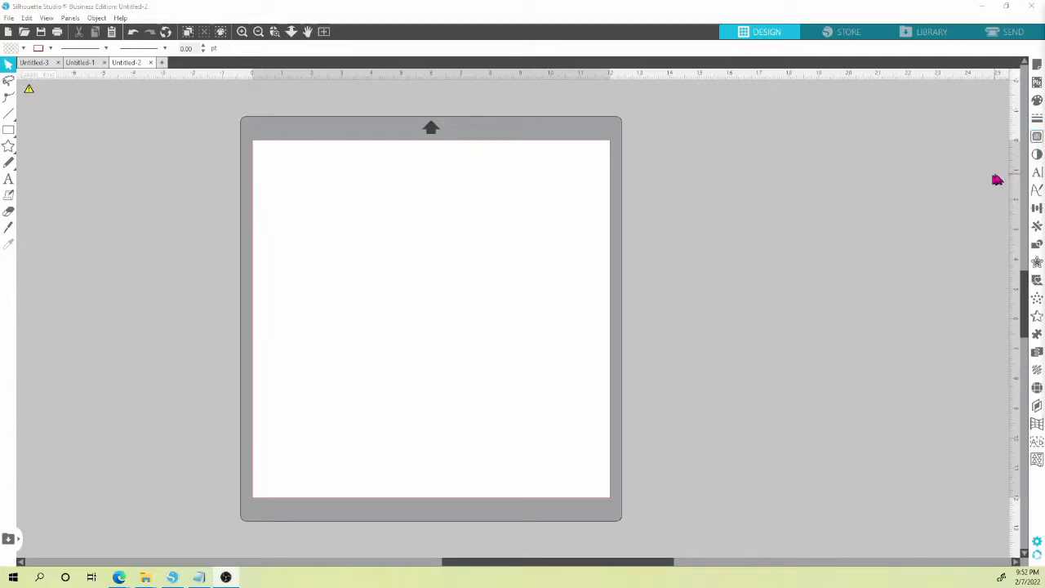
Open the settings for tracing images.
click(1037, 137)
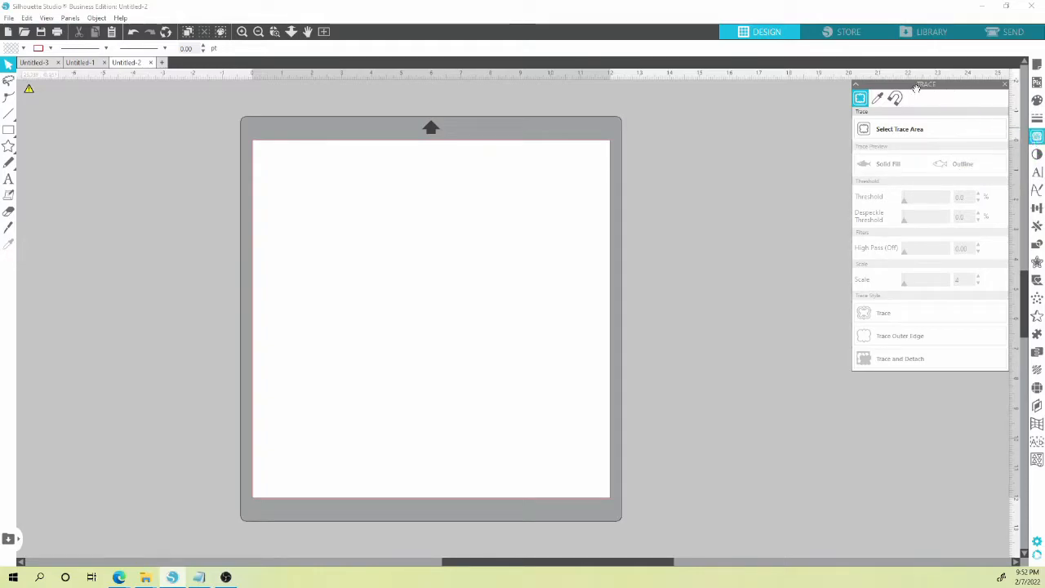
click(1037, 154)
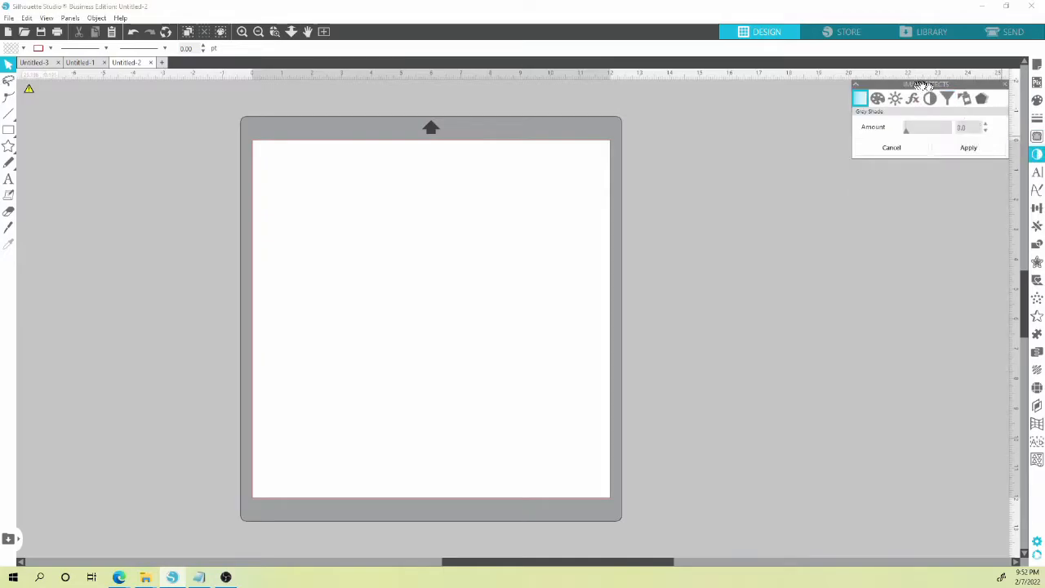
click(1037, 99)
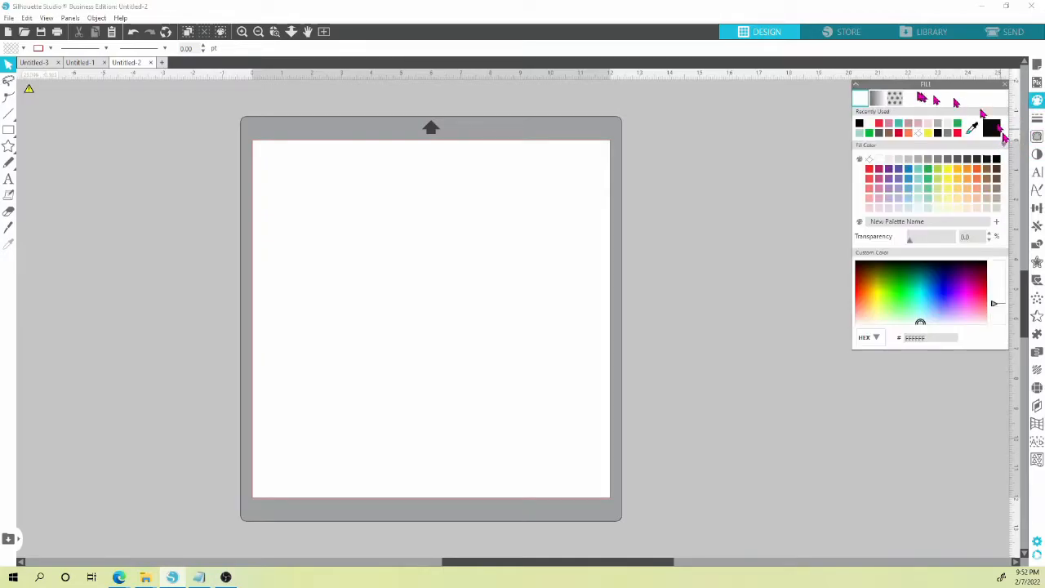
click(1037, 136)
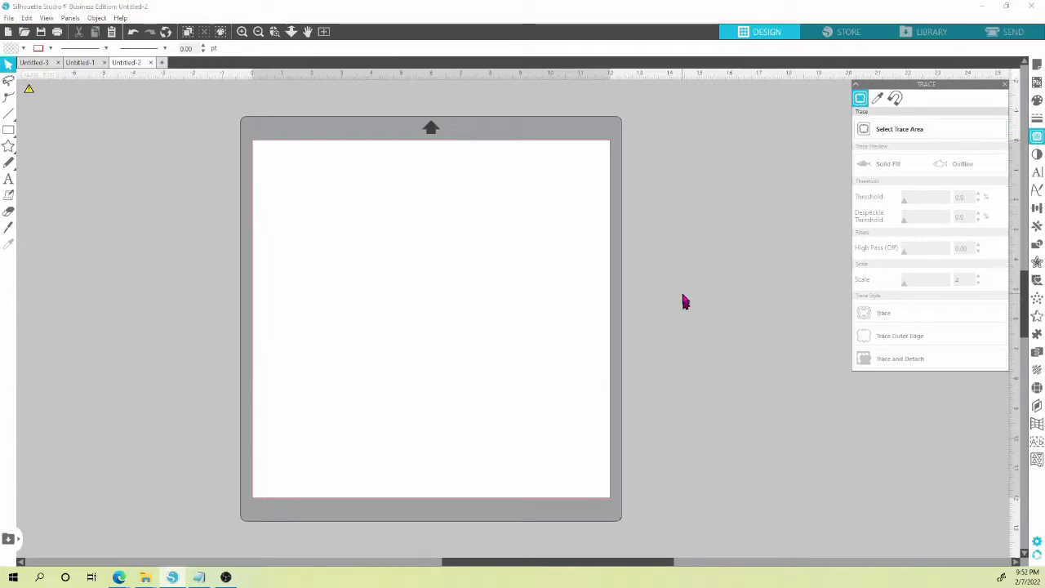
Move the black-and-white Hello Kitty image from below the penguin picture to the empty area just left of the cutting mat.
scroll(683, 298, down, 5)
scroll(684, 299, down, 2)
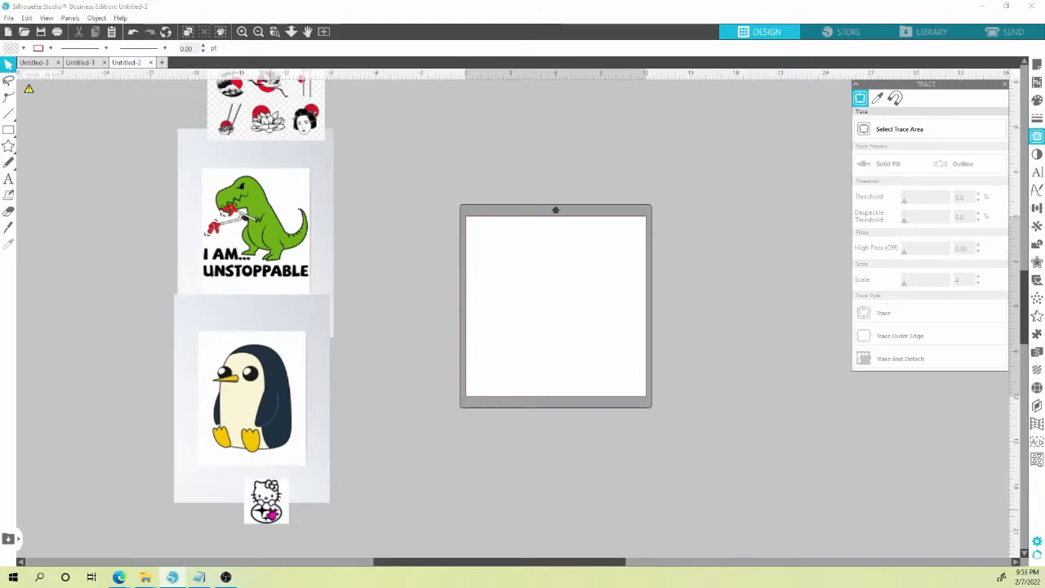
drag(272, 513, 262, 531)
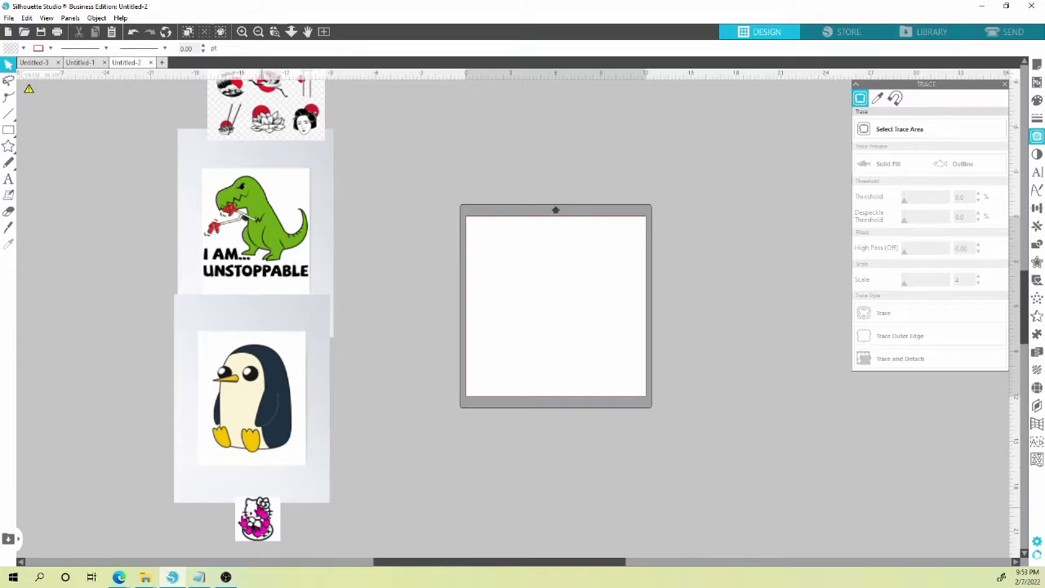
drag(264, 523, 532, 323)
scroll(532, 323, up, 5)
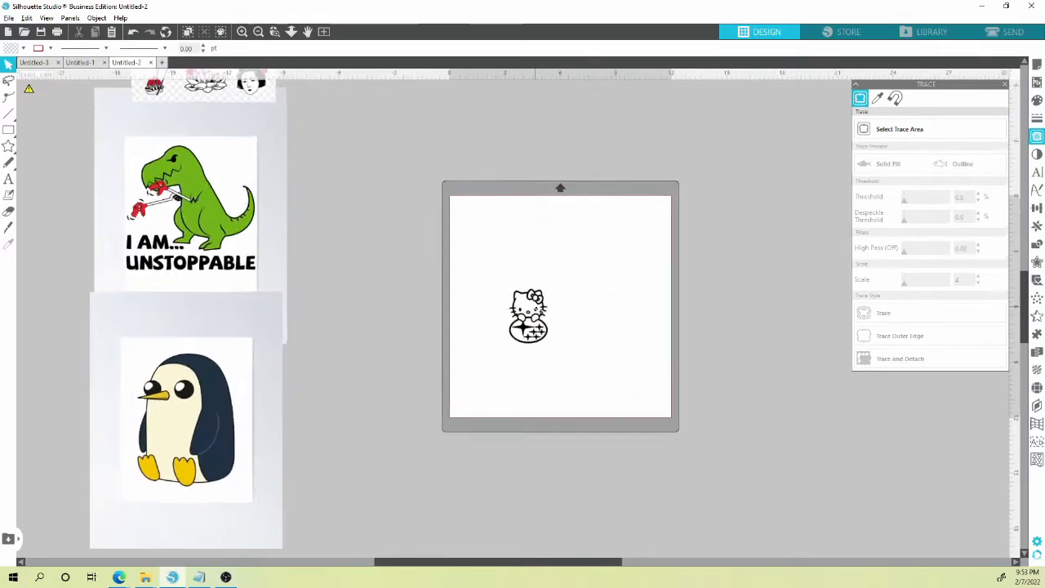
scroll(537, 303, up, 1)
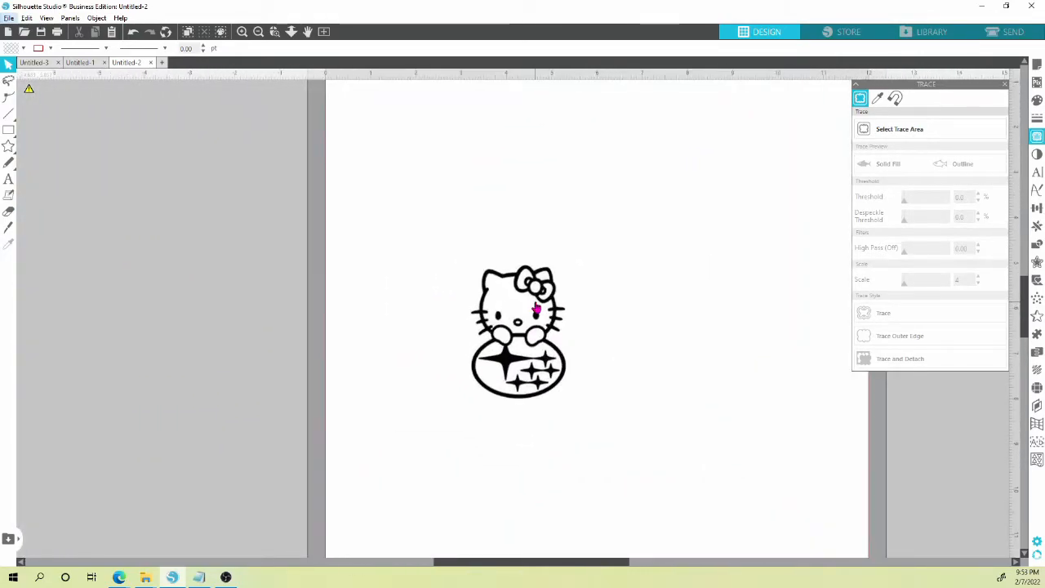
drag(535, 346, 214, 349)
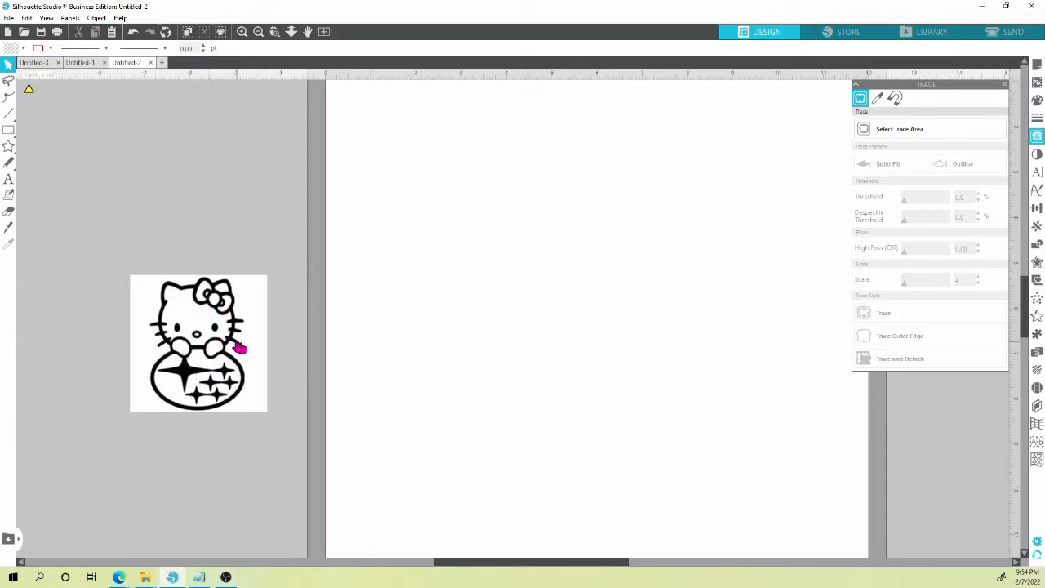
drag(240, 347, 243, 340)
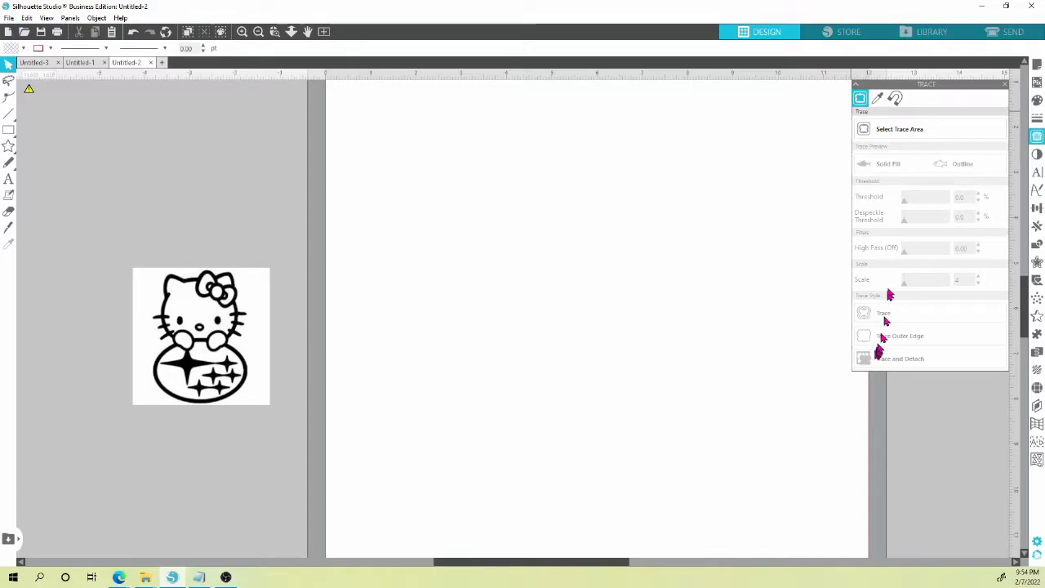
Select a standard trace area around the Hello Kitty image, covering the whole character and the oval with stars.
click(877, 98)
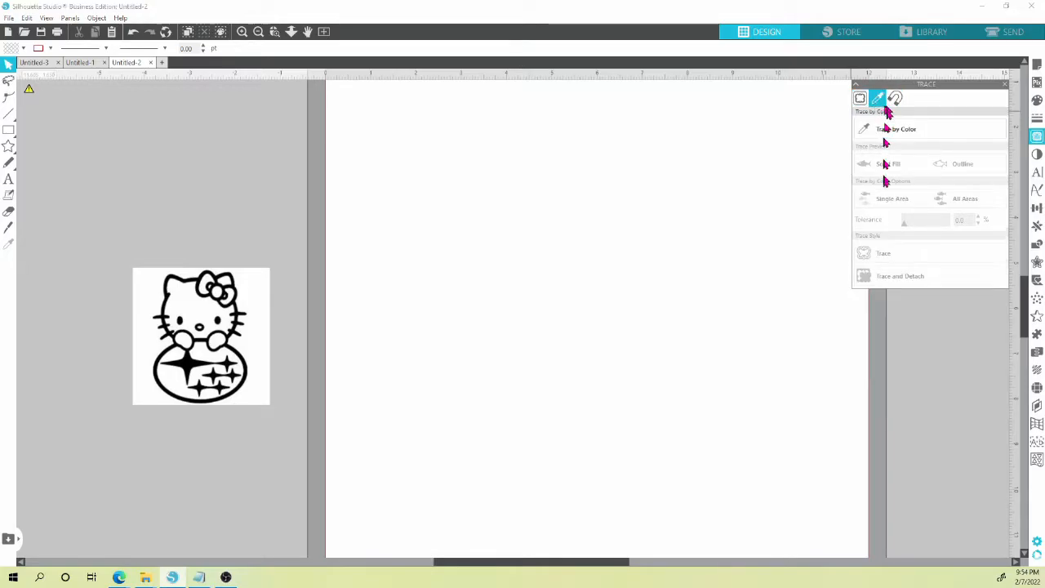
click(883, 131)
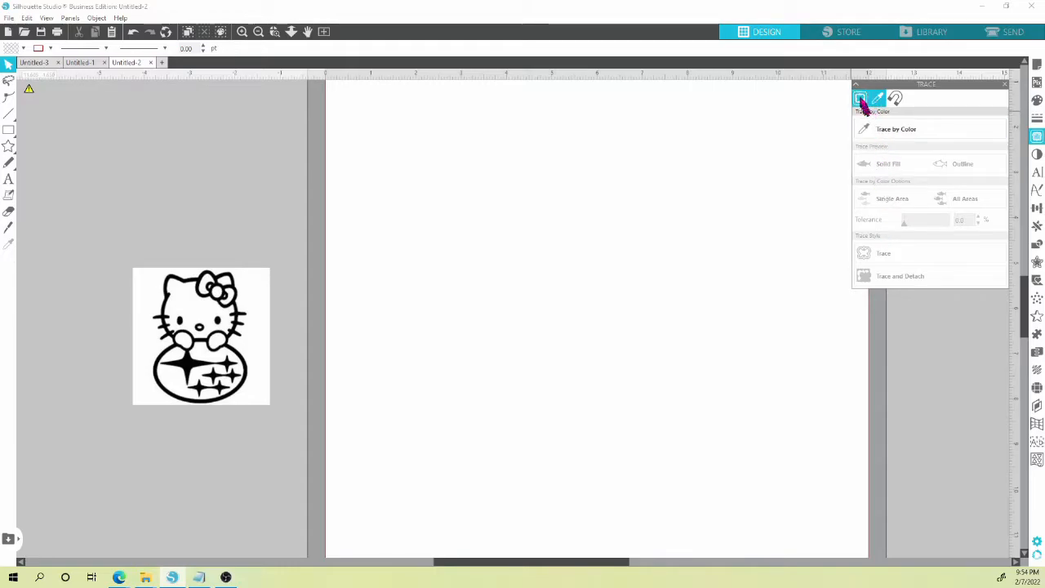
click(859, 98)
click(866, 129)
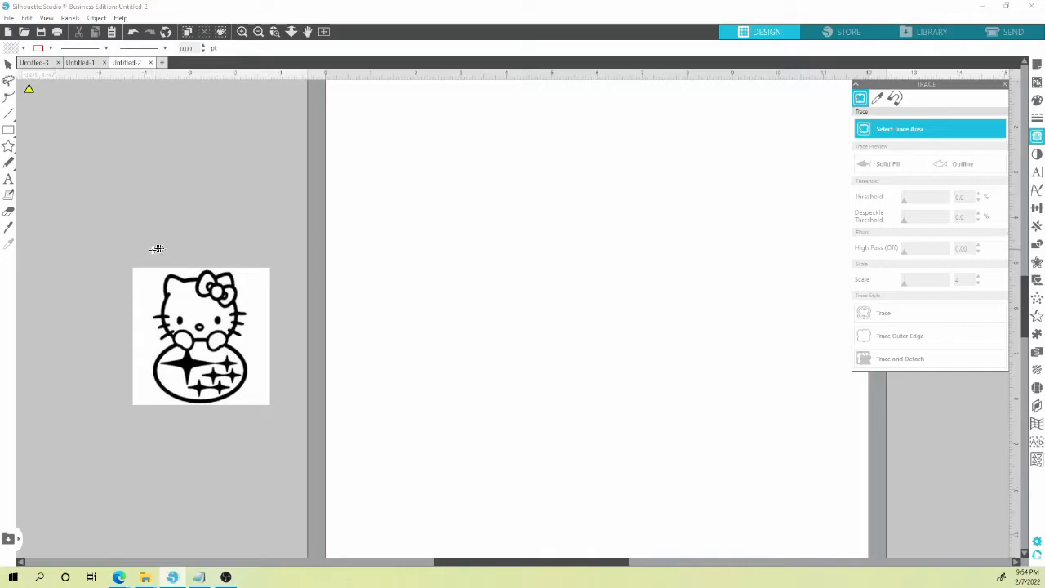
mouse_move(149, 251)
mouse_down()
mouse_move(214, 317)
mouse_move(259, 420)
mouse_up()
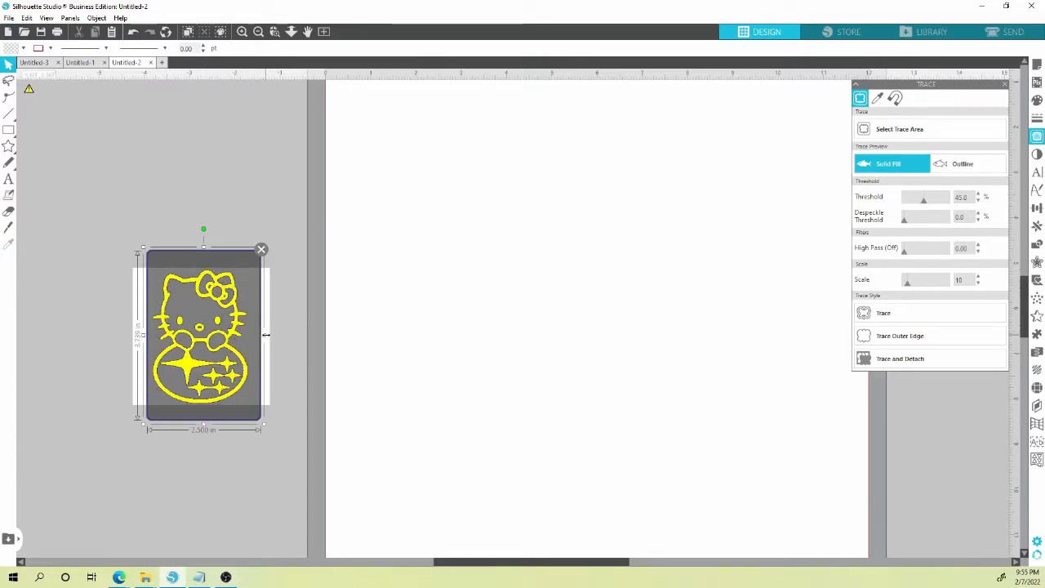
Resize the trace area to about 2.49 by 3.52 in so that it encloses the whole Hello Kitty drawing.
mouse_move(264, 335)
mouse_down()
mouse_move(196, 335)
mouse_move(263, 344)
mouse_up()
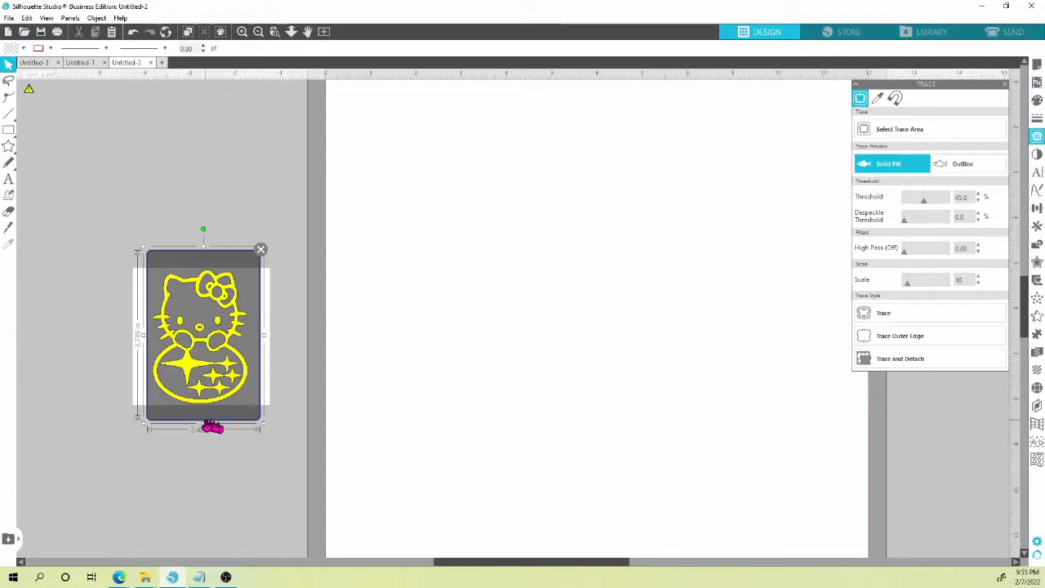
drag(203, 423, 213, 364)
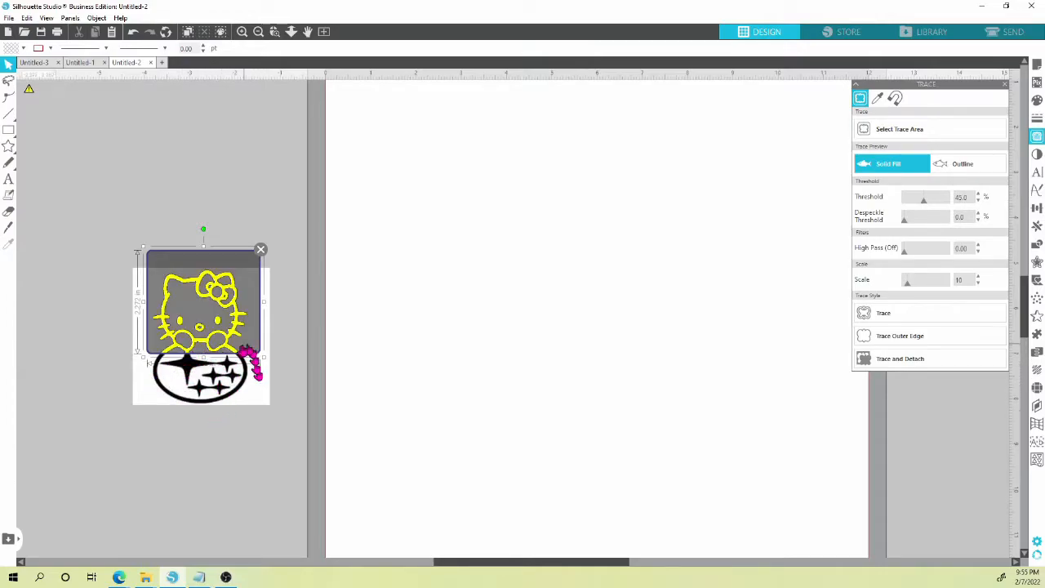
drag(204, 356, 208, 419)
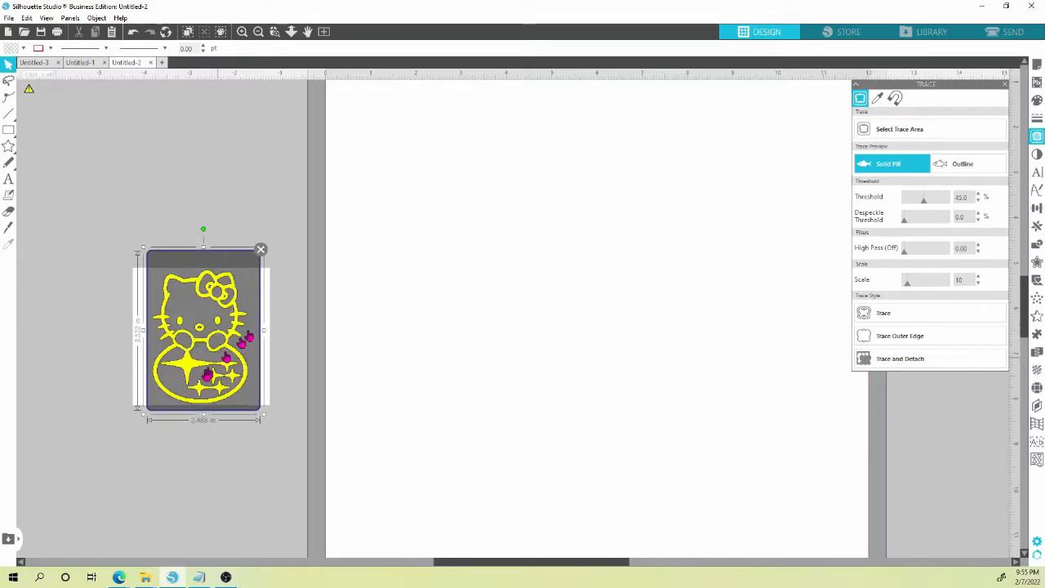
scroll(217, 377, up, 3)
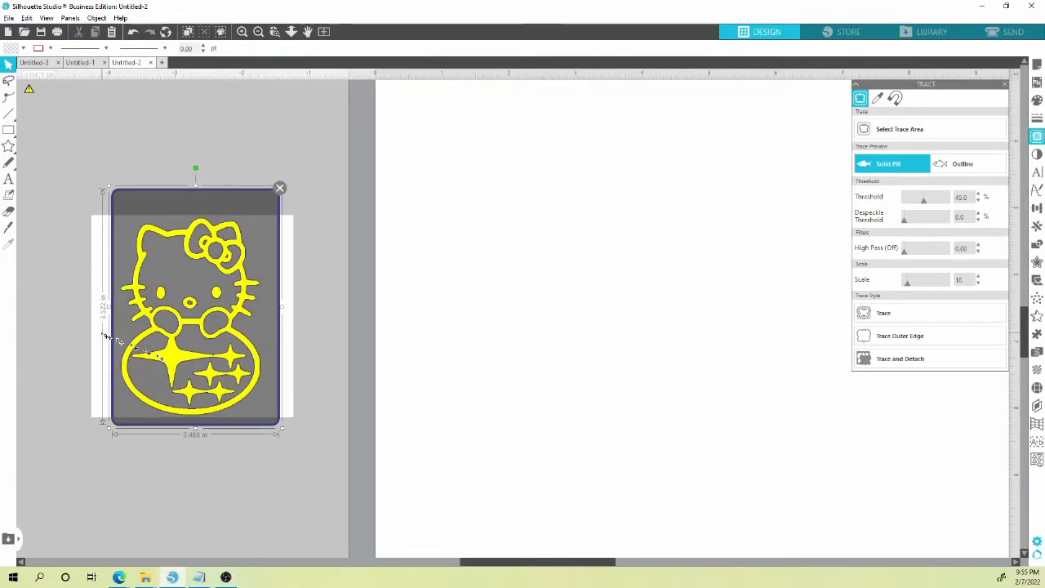
scroll(104, 335, up, 3)
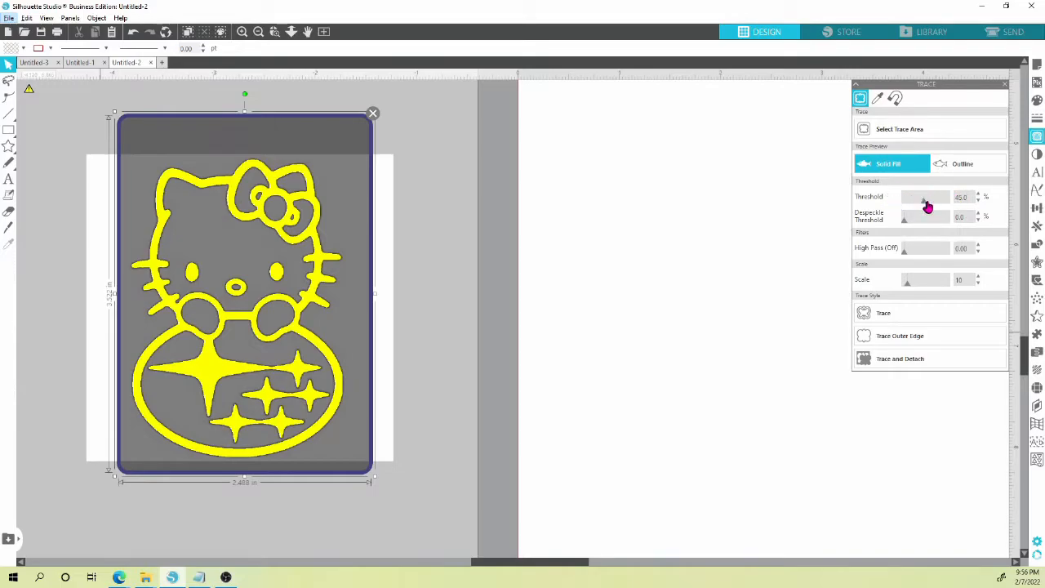
Try trace thresholds of 49%, 30% and 82% or slightly more, checking the preview around the stars in the oval.
mouse_move(925, 205)
mouse_down()
mouse_move(917, 205)
mouse_move(941, 206)
mouse_move(917, 203)
mouse_move(944, 205)
mouse_move(909, 210)
mouse_move(938, 209)
mouse_move(924, 211)
mouse_up()
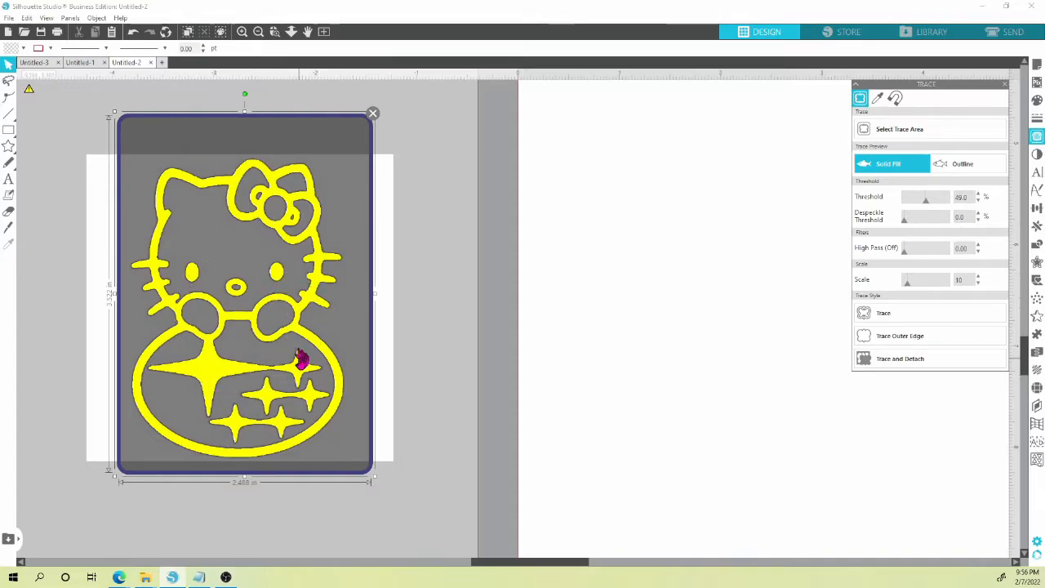
scroll(294, 388, up, 10)
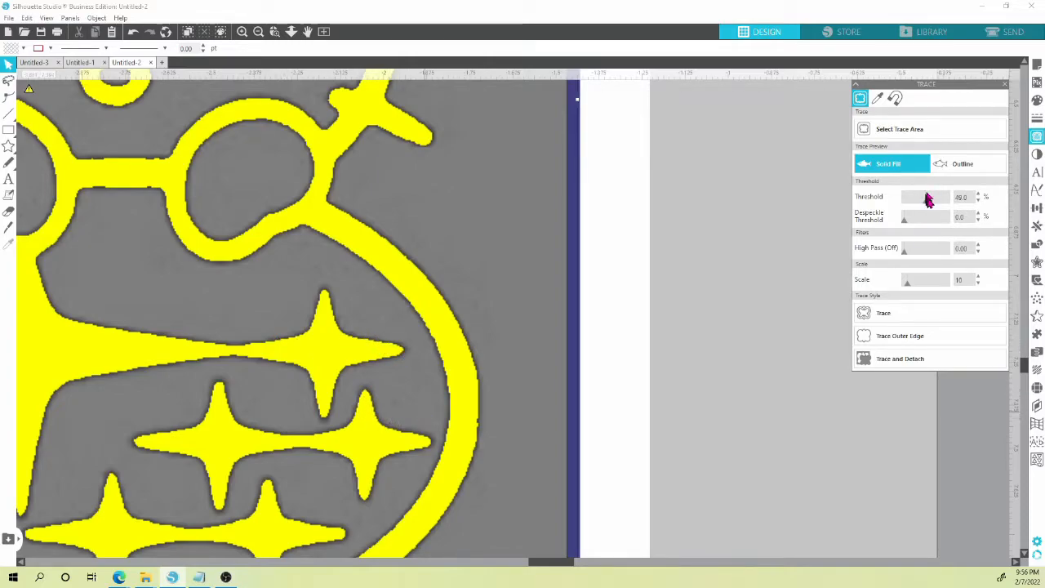
mouse_move(927, 204)
mouse_down()
mouse_move(951, 205)
mouse_move(900, 218)
mouse_move(922, 217)
mouse_up()
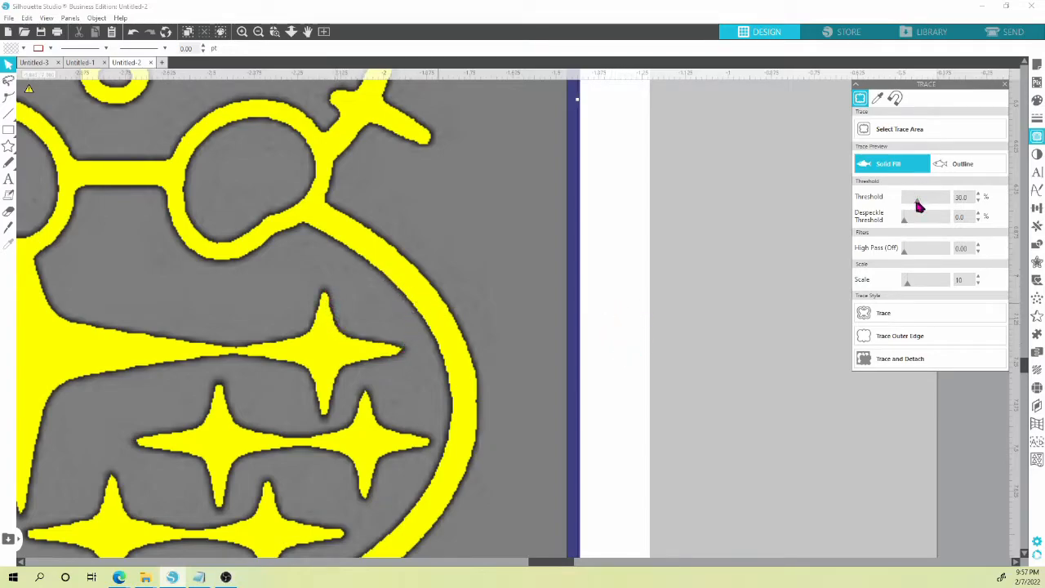
mouse_move(917, 202)
mouse_down()
mouse_move(934, 198)
mouse_move(943, 214)
mouse_up()
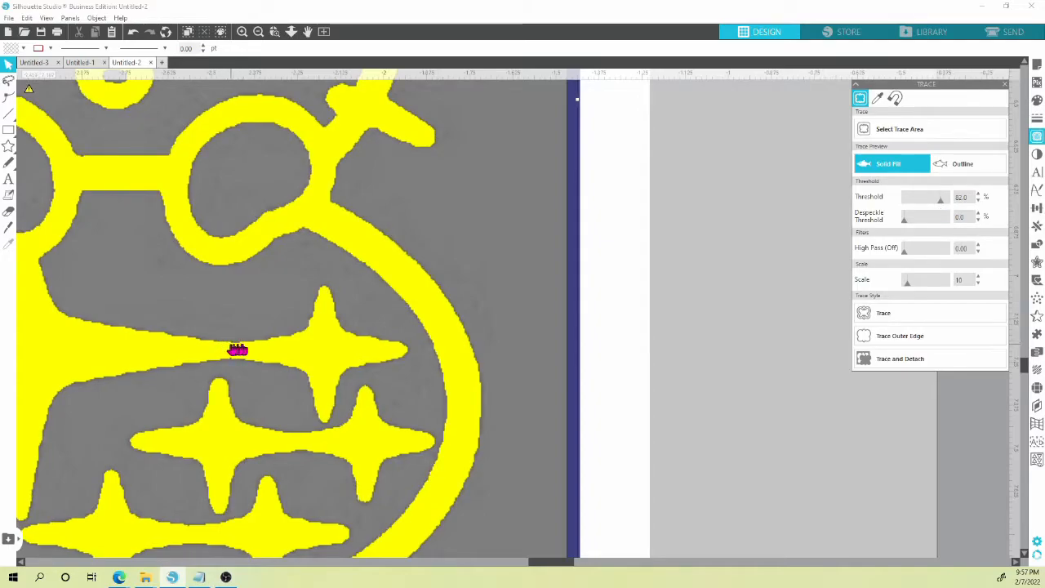
click(979, 196)
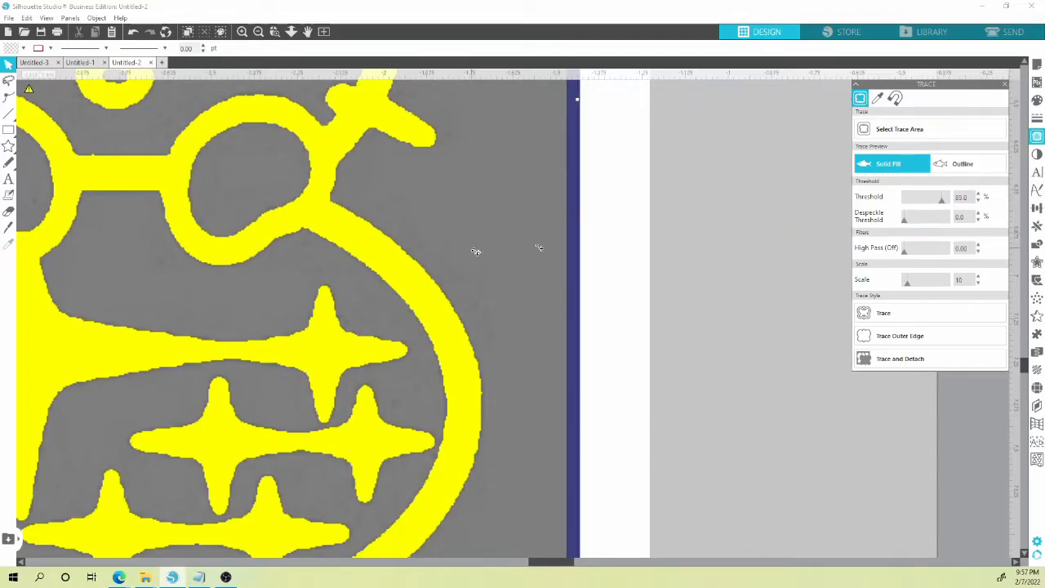
Check the trace preview of the whole character and set the threshold to about 76%.
scroll(242, 288, down, 4)
scroll(241, 287, down, 4)
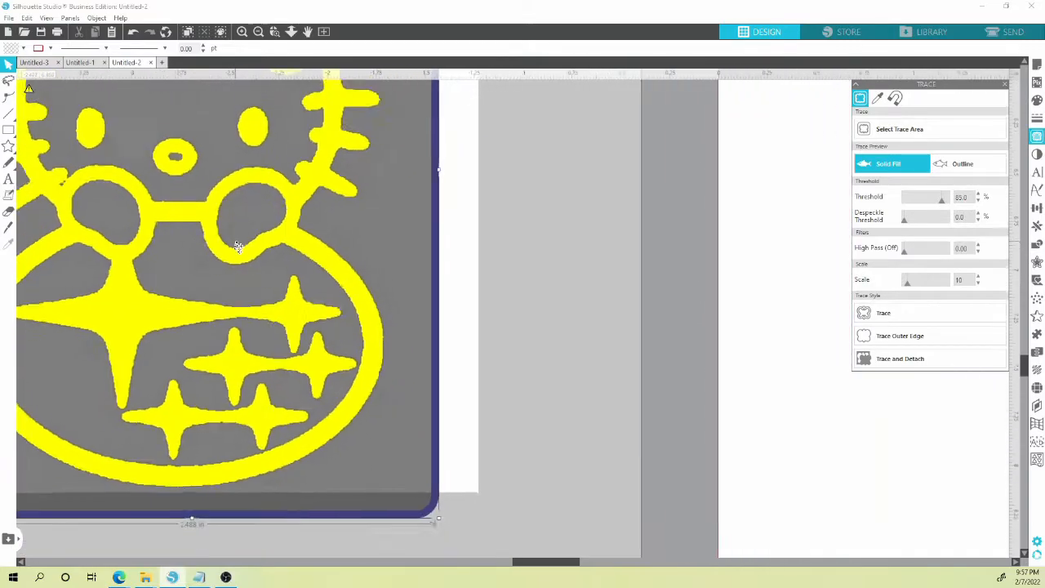
scroll(222, 212, down, 5)
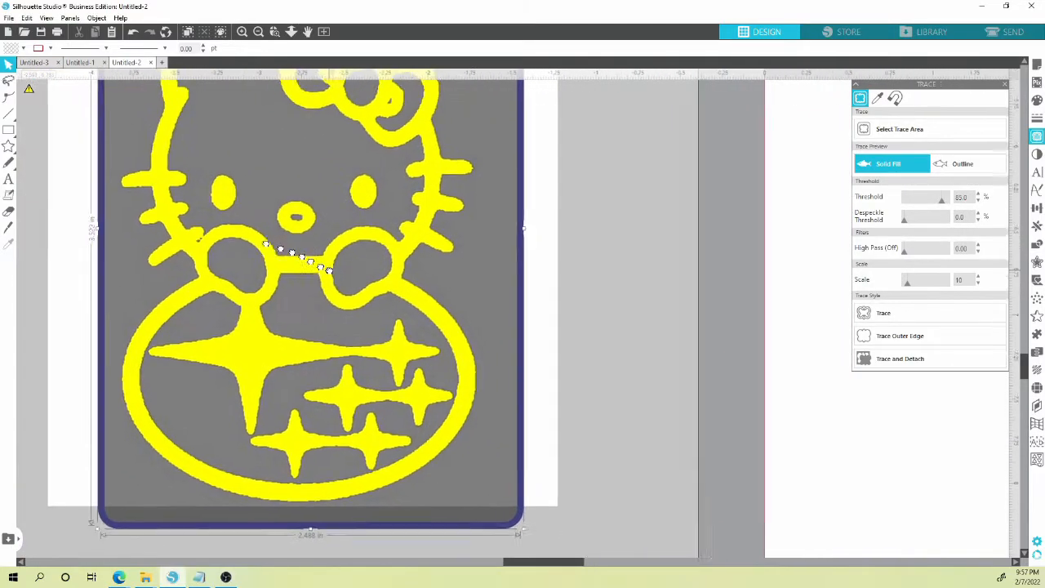
scroll(439, 277, down, 1)
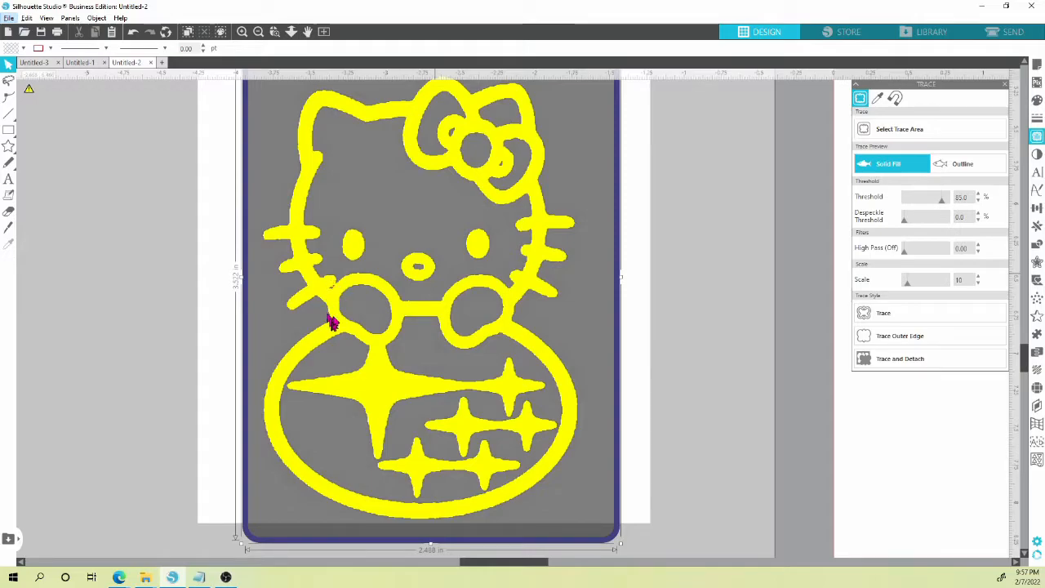
click(978, 201)
click(978, 203)
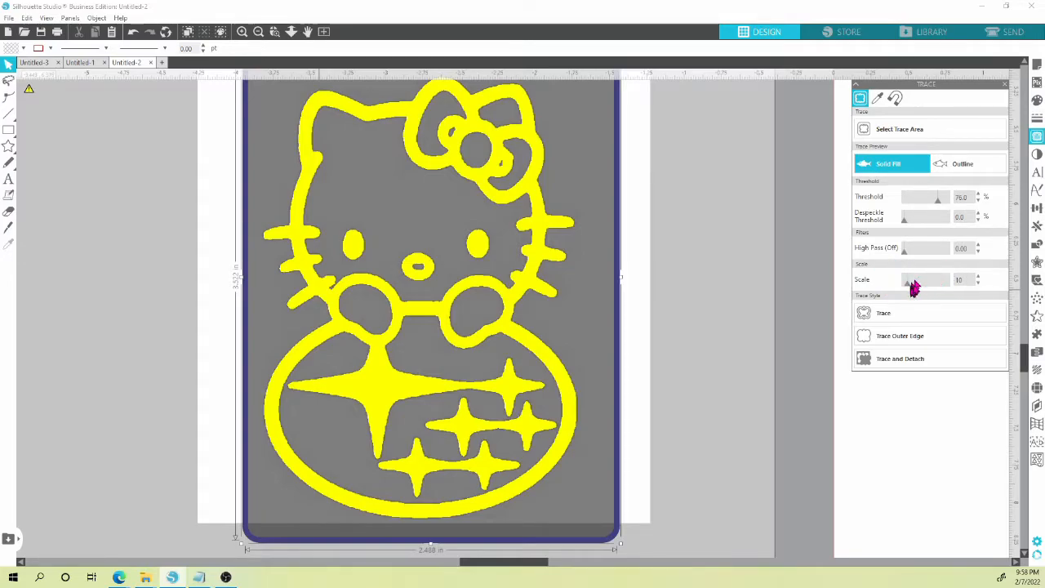
Set the trace scale to 4.
drag(911, 286, 919, 287)
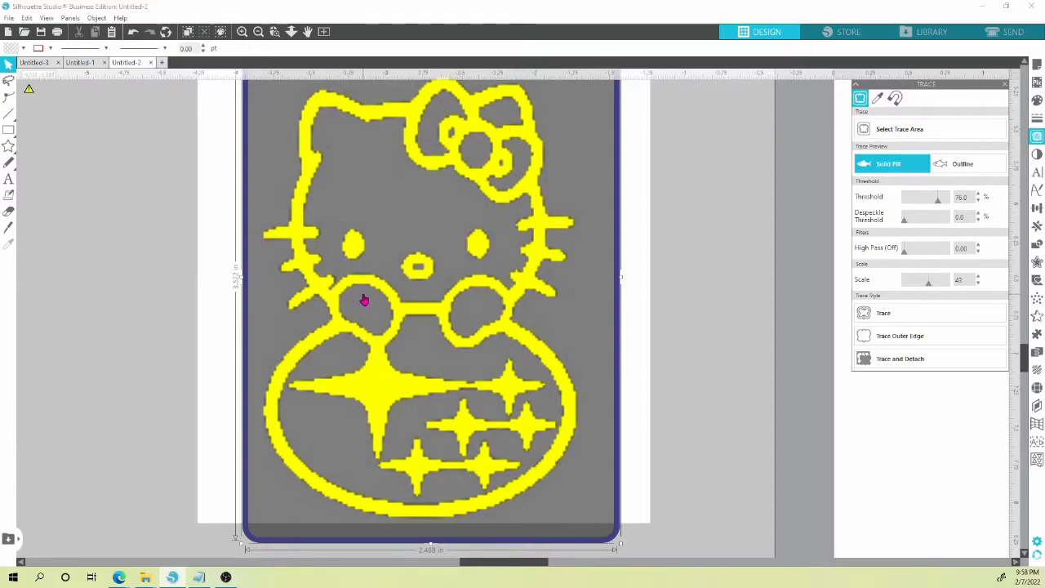
drag(929, 286, 923, 288)
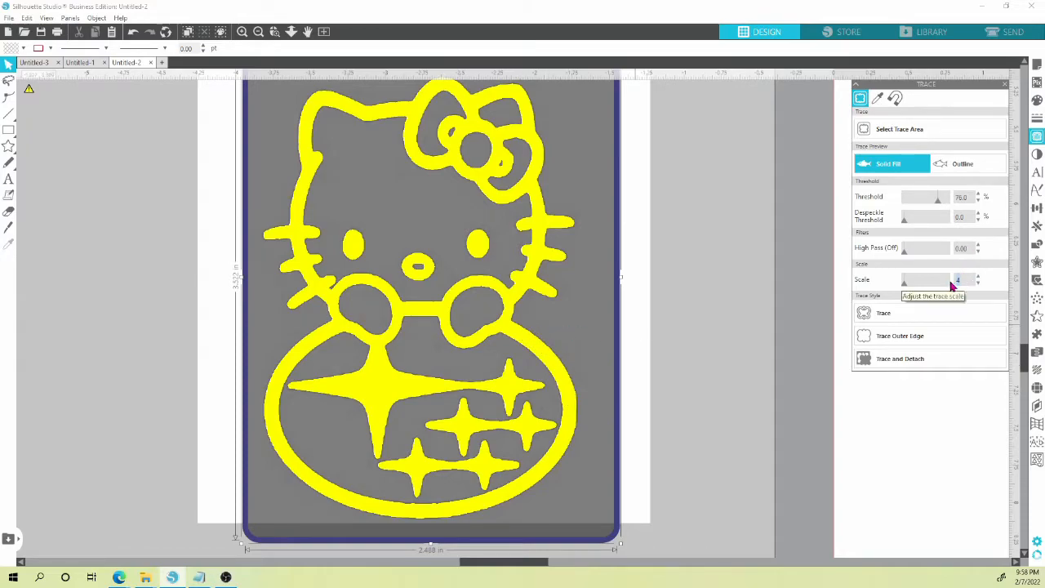
click(941, 402)
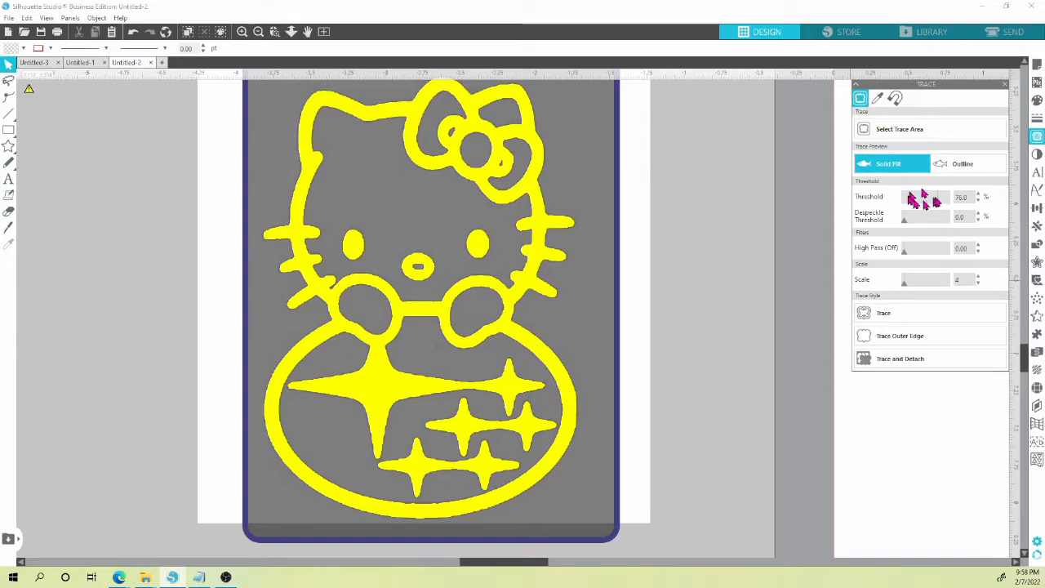
click(915, 294)
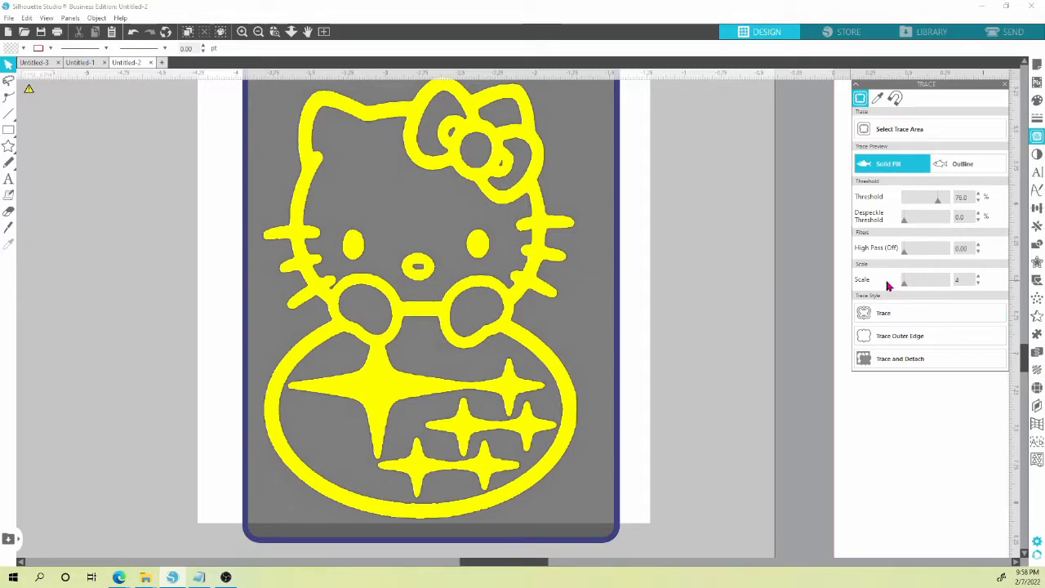
Trace the selected area and move the original Hello Kitty image off to the left of the traced outlines.
click(892, 318)
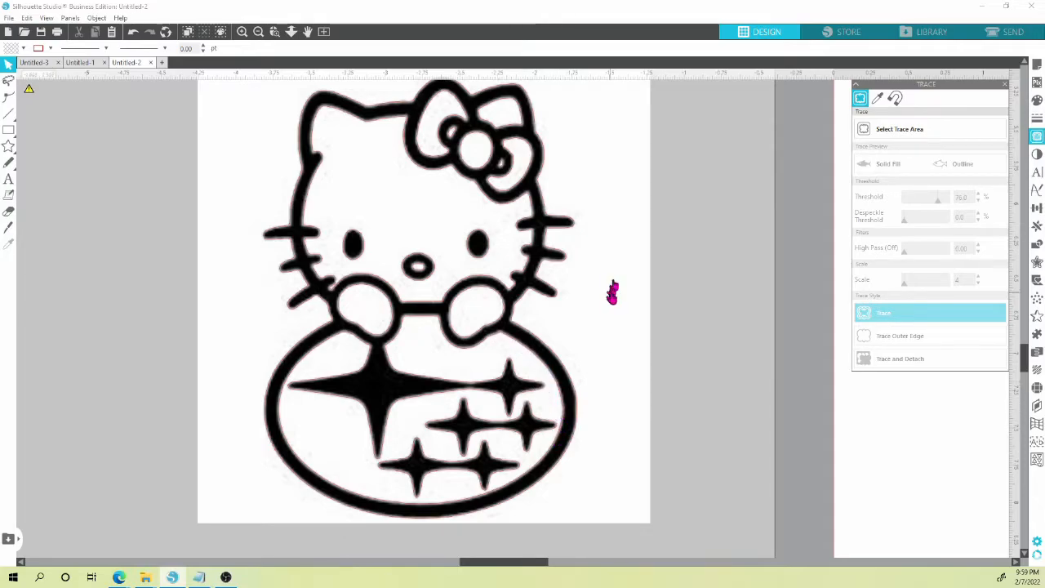
mouse_move(613, 299)
mouse_down()
mouse_move(369, 287)
mouse_move(58, 313)
mouse_up()
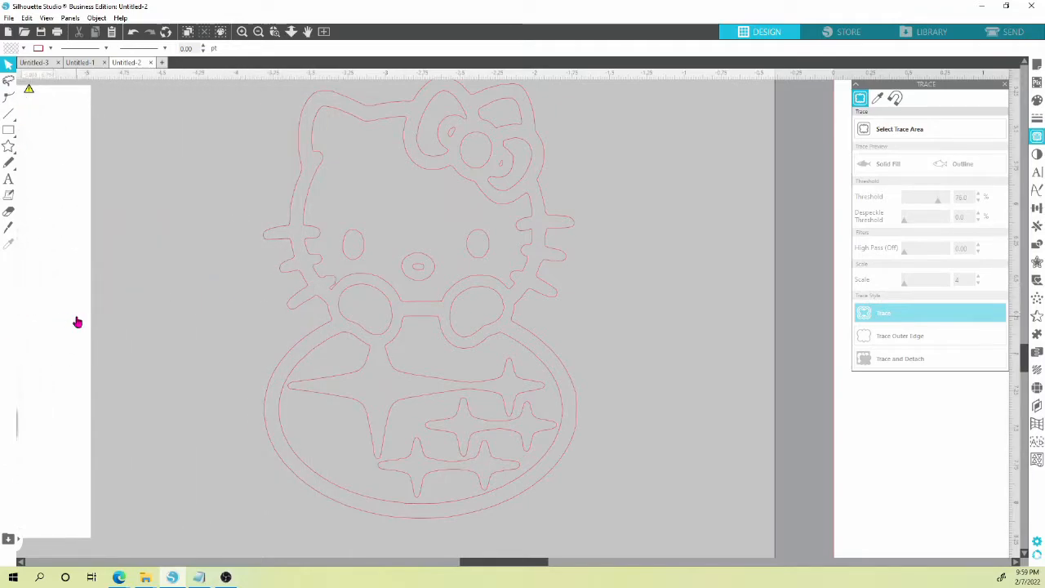
scroll(153, 325, down, 1)
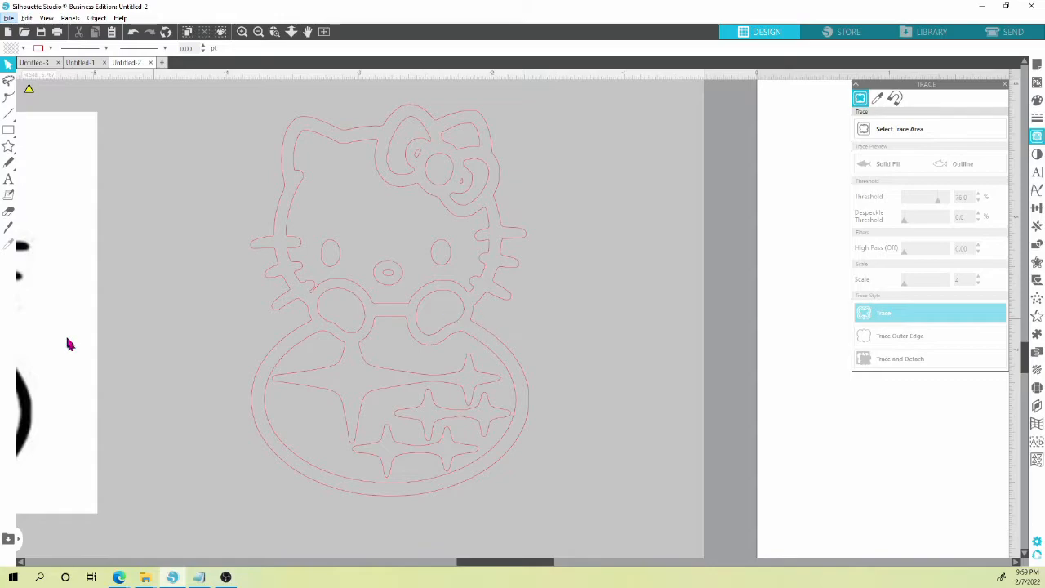
Bring the original Hello Kitty image back beside the traced outlines and move the outlines slightly down and to the right.
drag(69, 345, 187, 333)
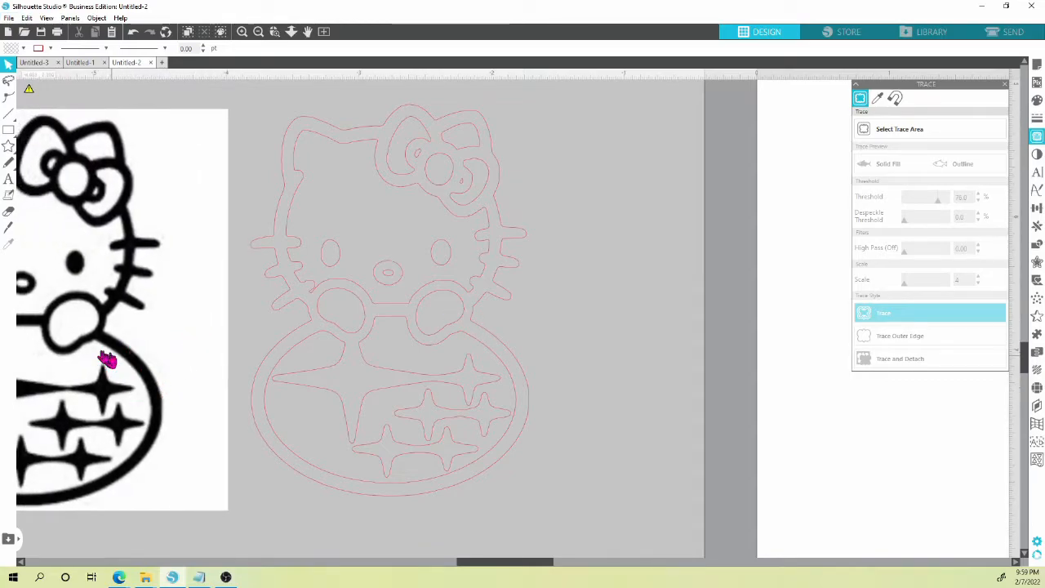
drag(469, 327, 490, 343)
click(473, 195)
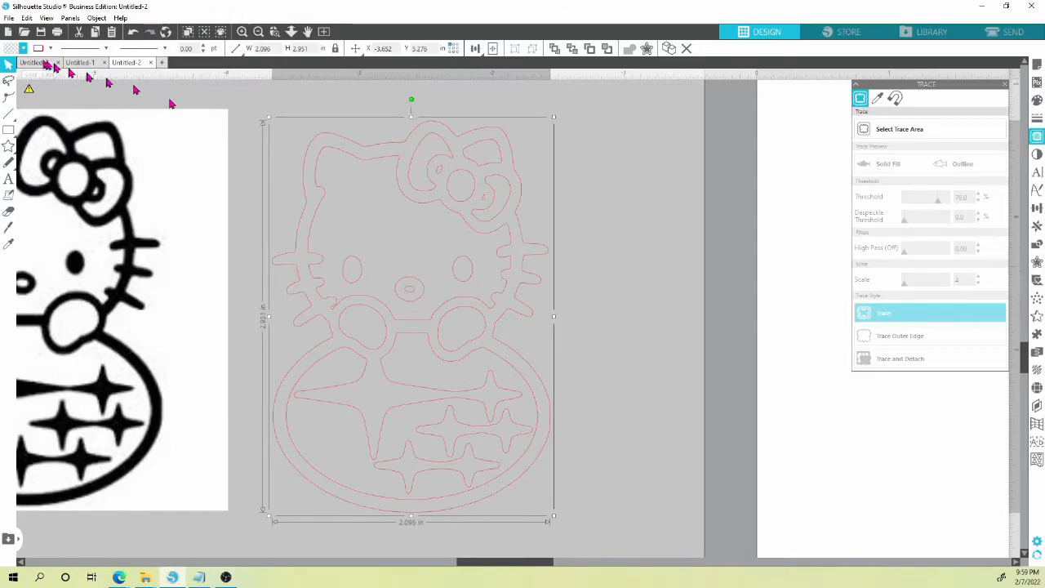
Fill the traced Hello Kitty outlines with black.
click(23, 49)
click(12, 67)
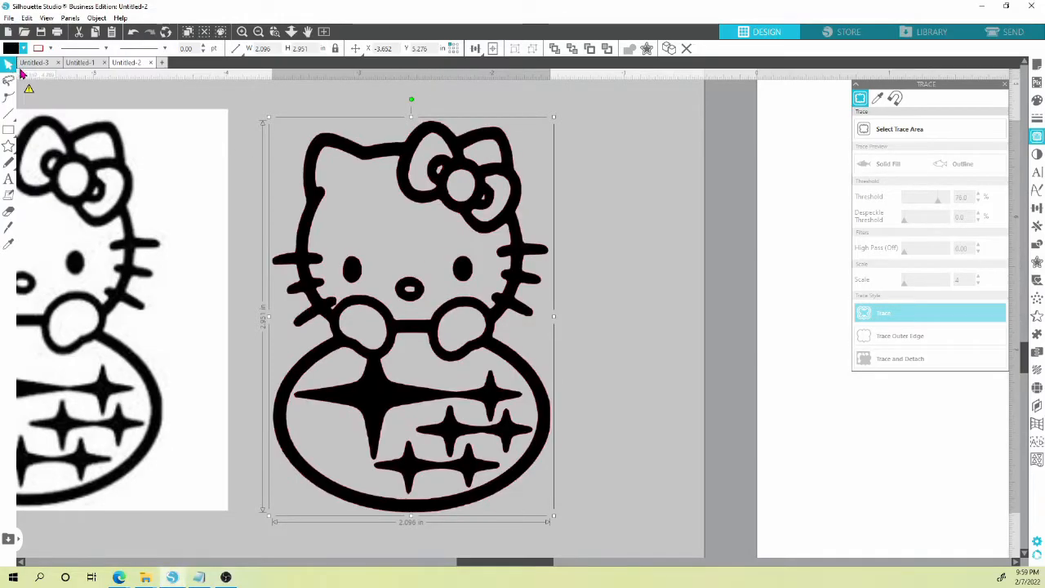
click(596, 324)
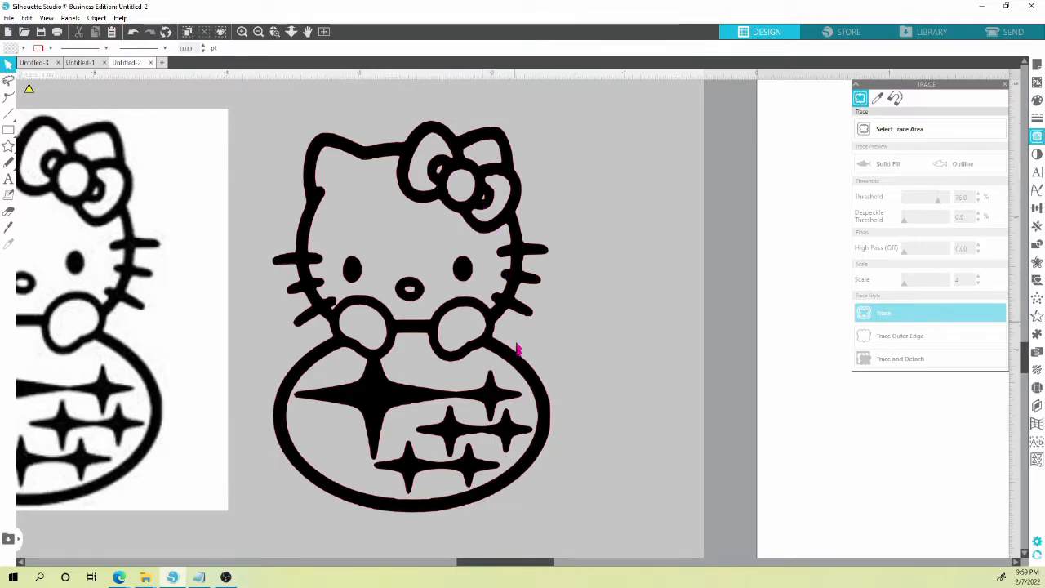
Arrange the original image and the black trace side by side, and enlarge the original image to about 4.2 in square.
drag(133, 295, 221, 307)
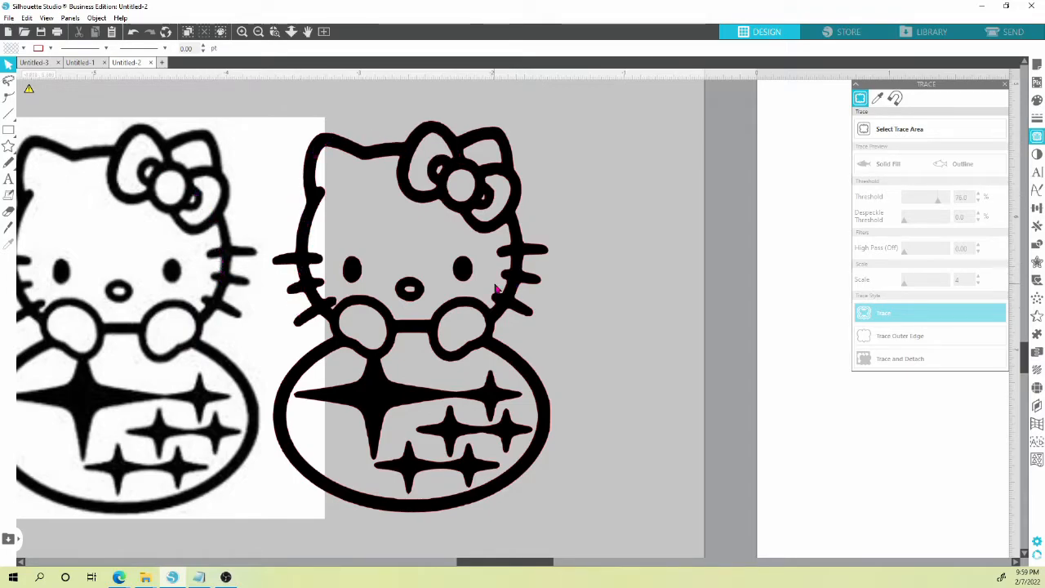
drag(398, 406, 501, 394)
drag(234, 377, 214, 231)
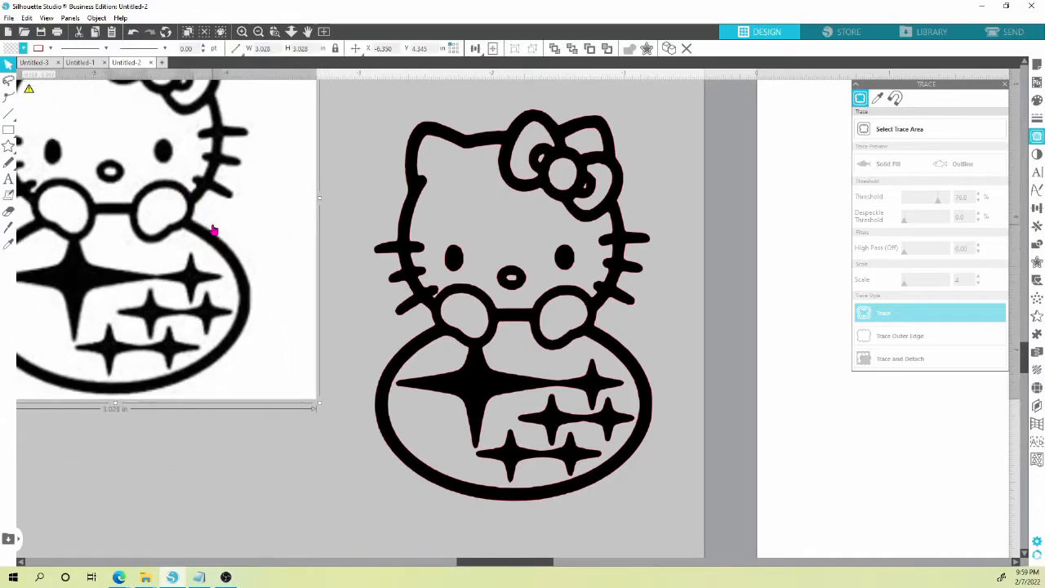
drag(319, 404, 342, 384)
drag(278, 372, 272, 374)
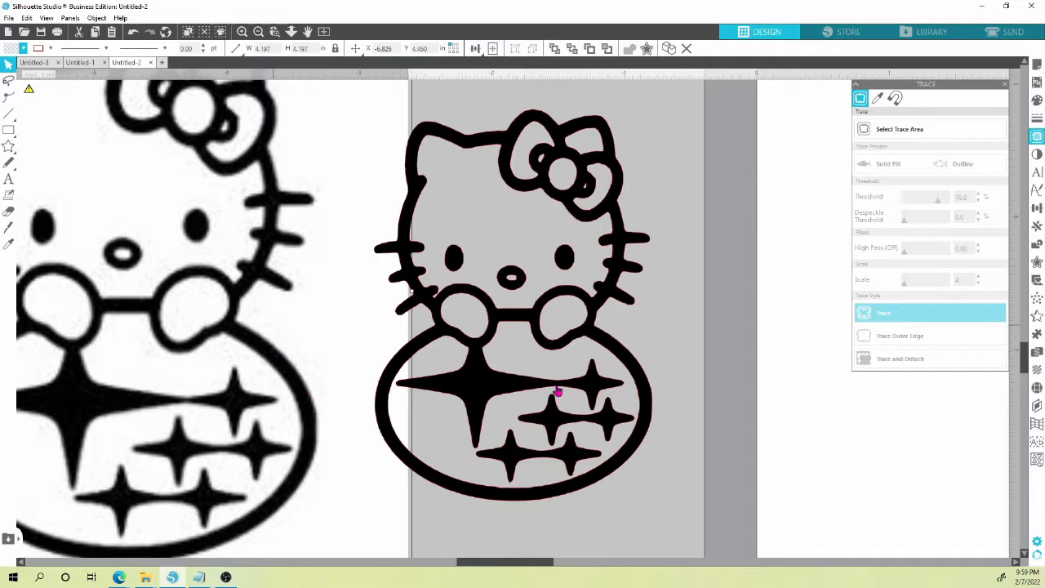
Enlarge the black traced character in stages to about 5 in wide by 7 in high.
click(498, 386)
drag(655, 506, 707, 553)
mouse_move(625, 354)
mouse_down()
mouse_move(563, 286)
mouse_move(560, 246)
mouse_up()
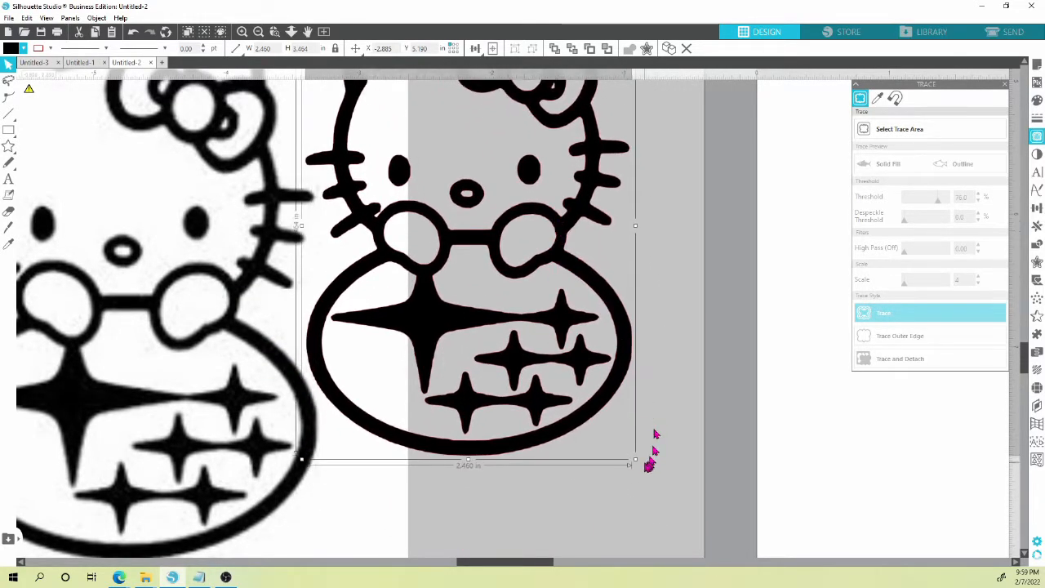
drag(635, 458, 695, 540)
mouse_move(653, 360)
mouse_down()
mouse_move(602, 256)
mouse_move(584, 243)
mouse_up()
drag(630, 418, 713, 528)
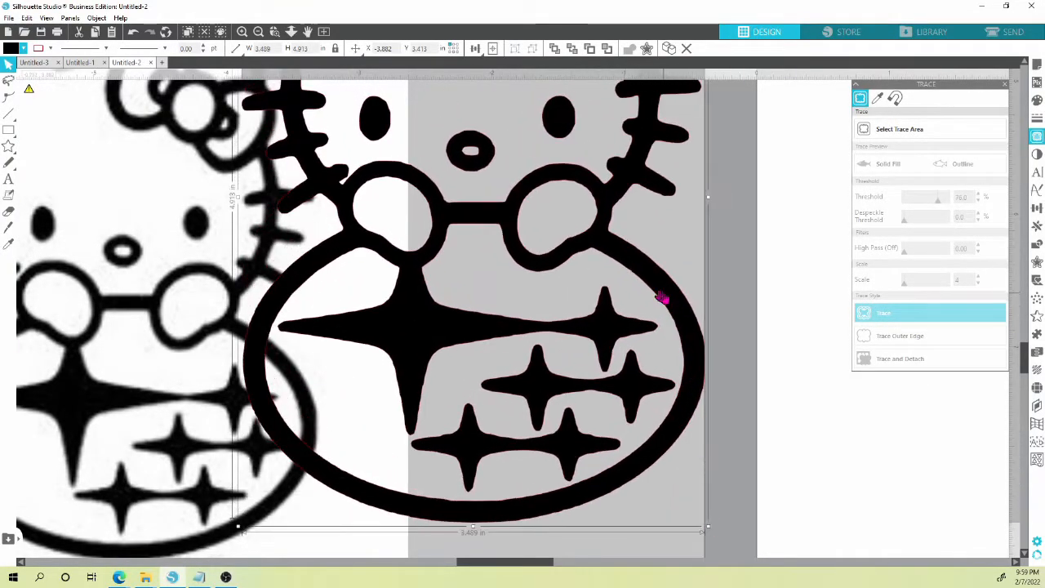
drag(658, 291, 559, 165)
drag(609, 400, 699, 518)
mouse_move(680, 313)
mouse_down()
mouse_move(672, 299)
mouse_move(625, 285)
mouse_up()
mouse_move(618, 389)
mouse_down()
mouse_move(723, 559)
mouse_move(730, 537)
mouse_up()
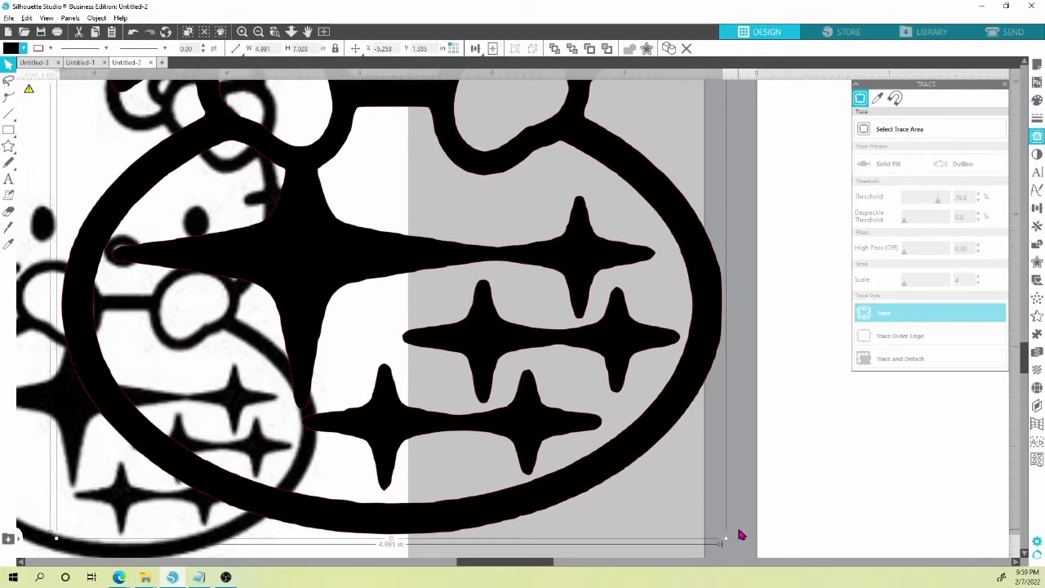
Enlarge the traced character to about 17.1 in wide by 24.1 in high and place its oval over the page.
scroll(740, 535, down, 5)
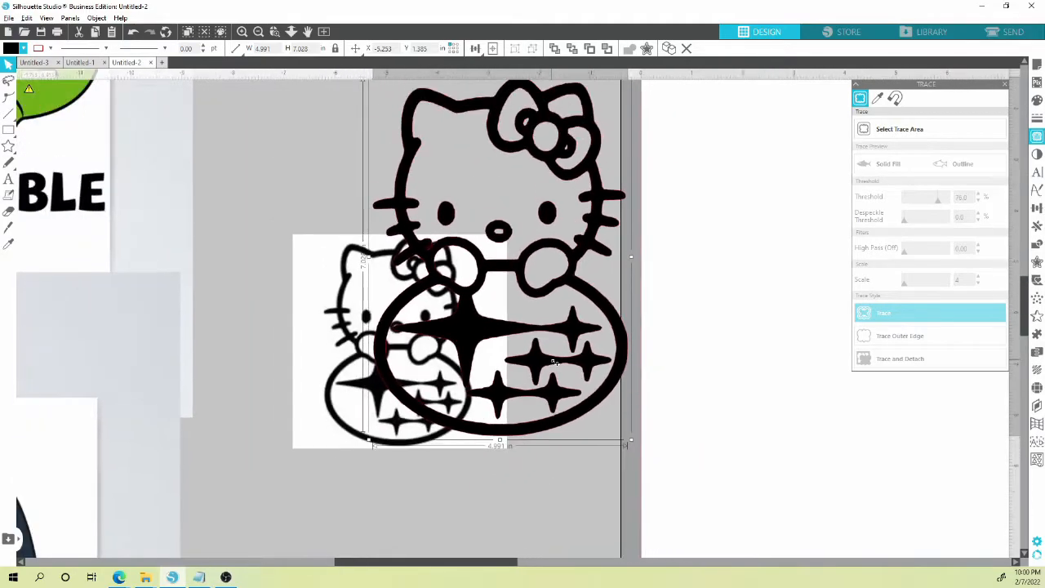
scroll(553, 362, down, 3)
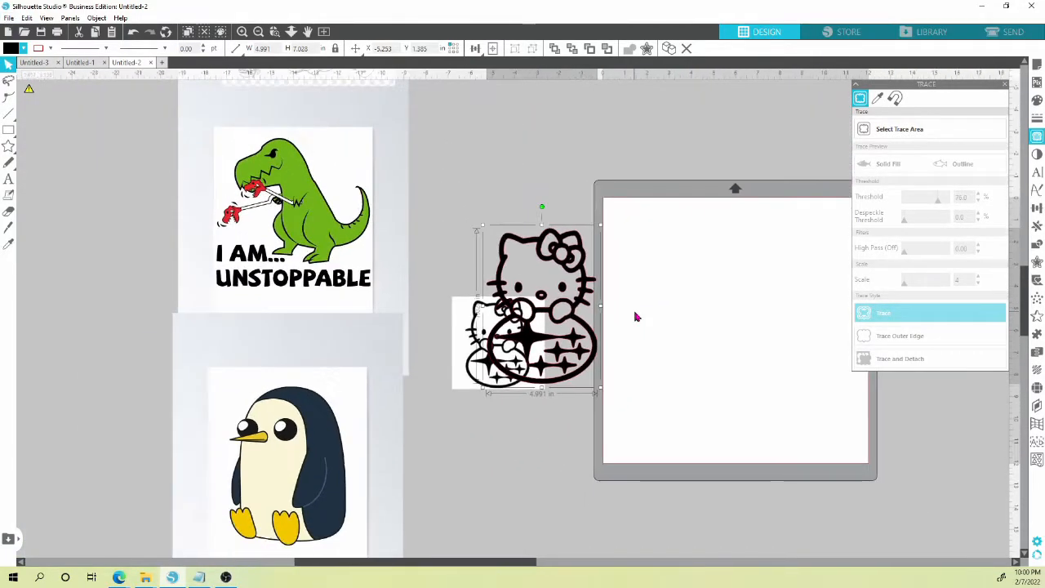
scroll(636, 317, down, 3)
mouse_move(456, 416)
mouse_down()
mouse_move(488, 235)
mouse_move(765, 502)
mouse_move(666, 392)
mouse_move(653, 350)
mouse_up()
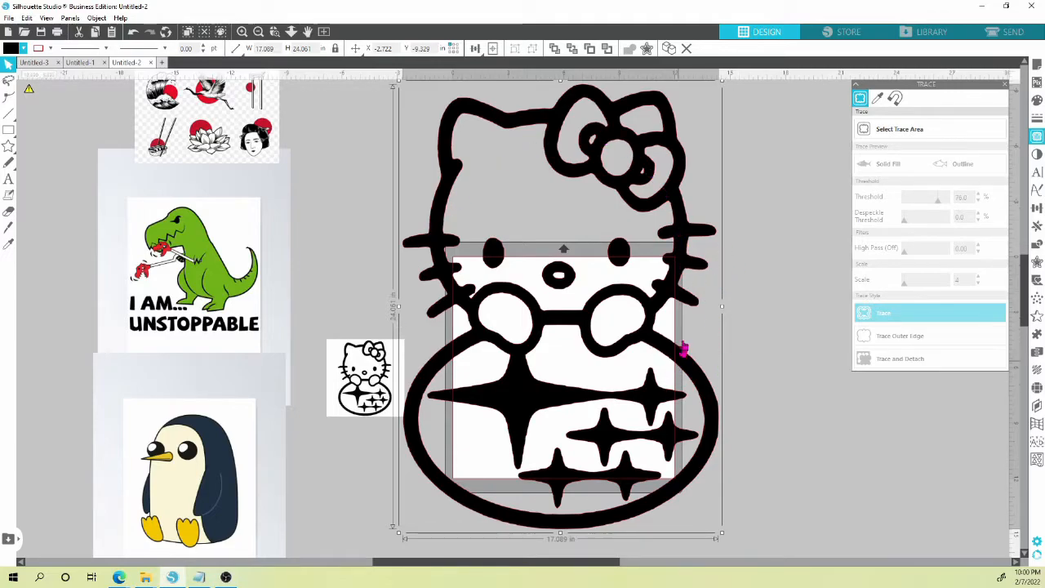
drag(555, 399, 564, 347)
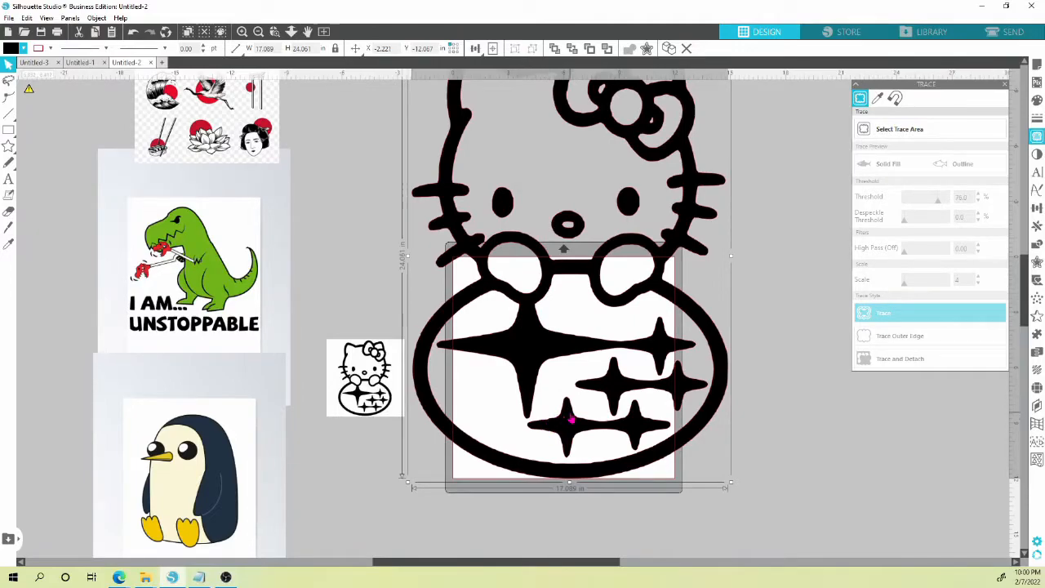
Show the edit points of the enlarged traced character and simplify its path.
scroll(571, 419, up, 3)
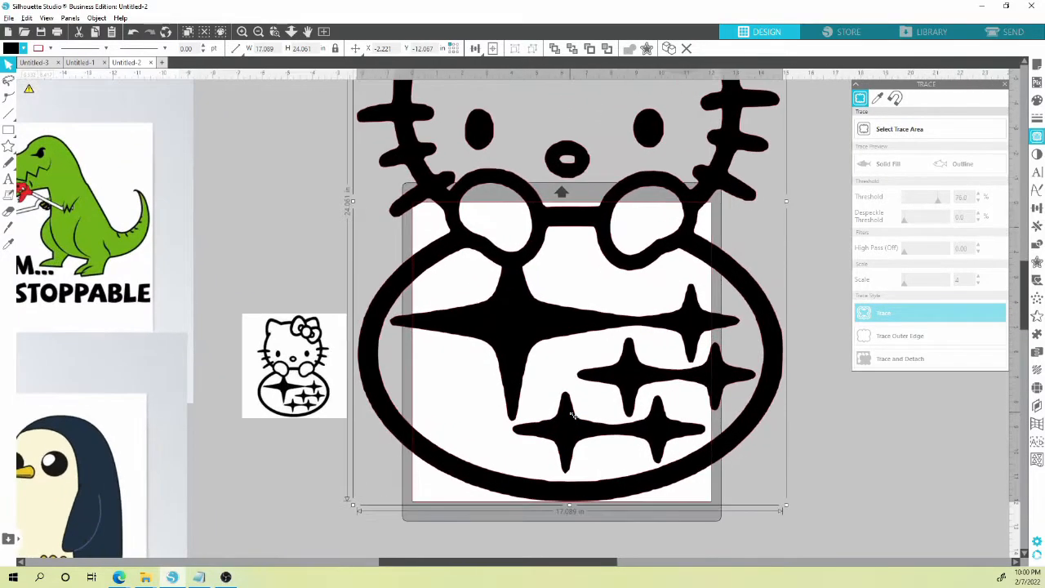
scroll(566, 408, down, 1)
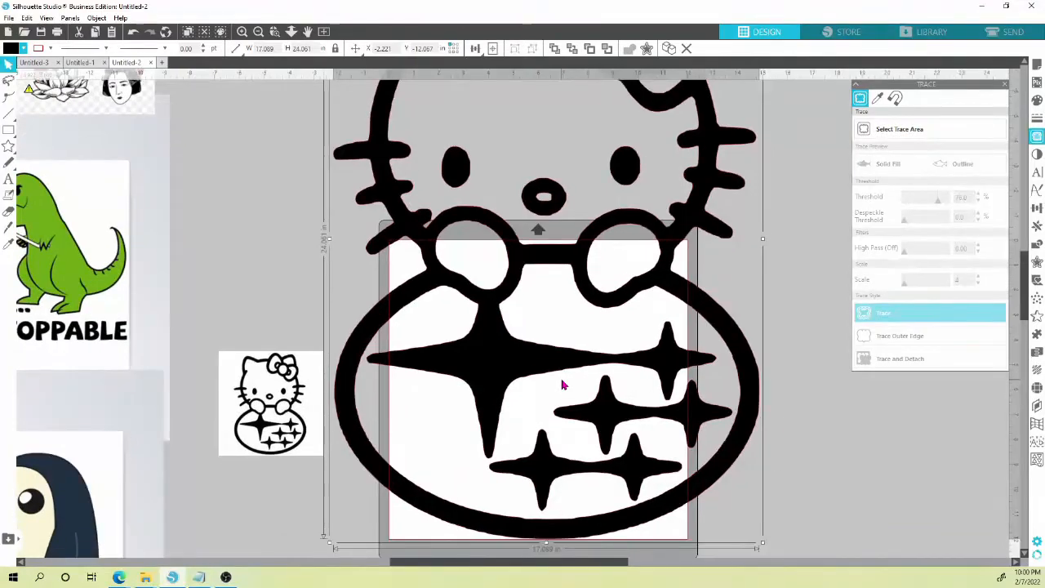
double_click(729, 328)
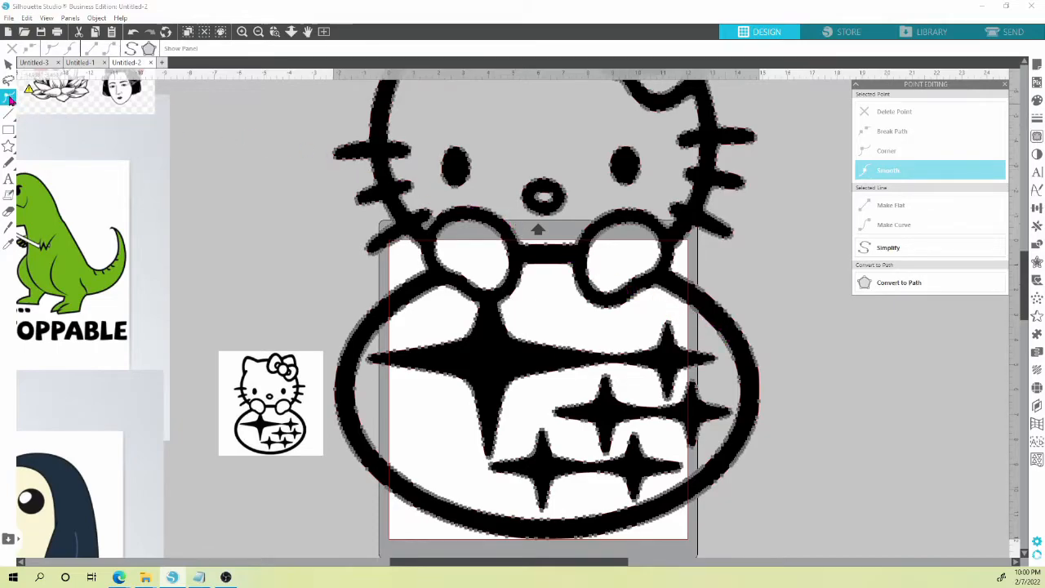
double_click(731, 335)
double_click(734, 338)
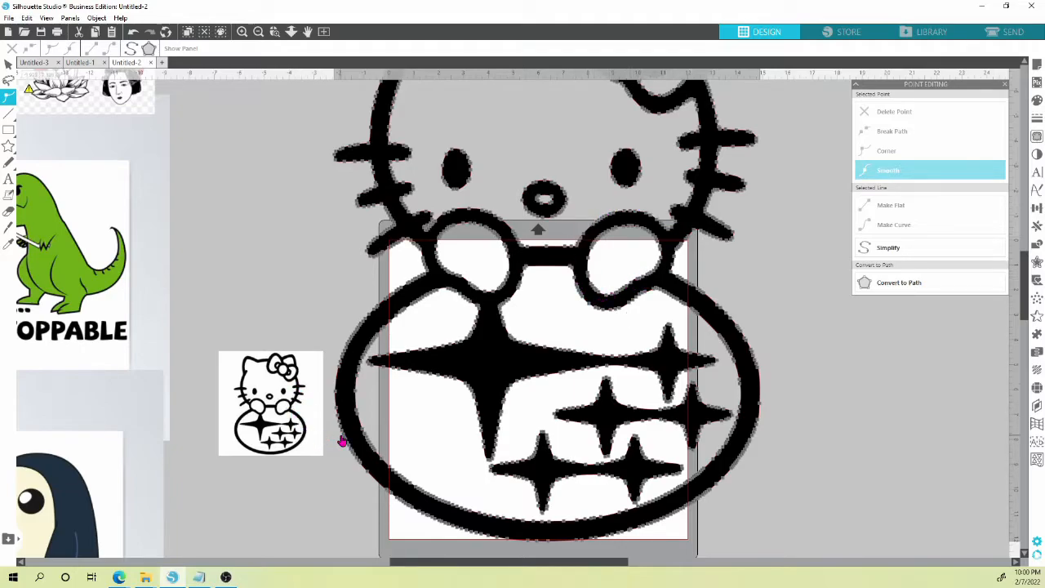
click(906, 249)
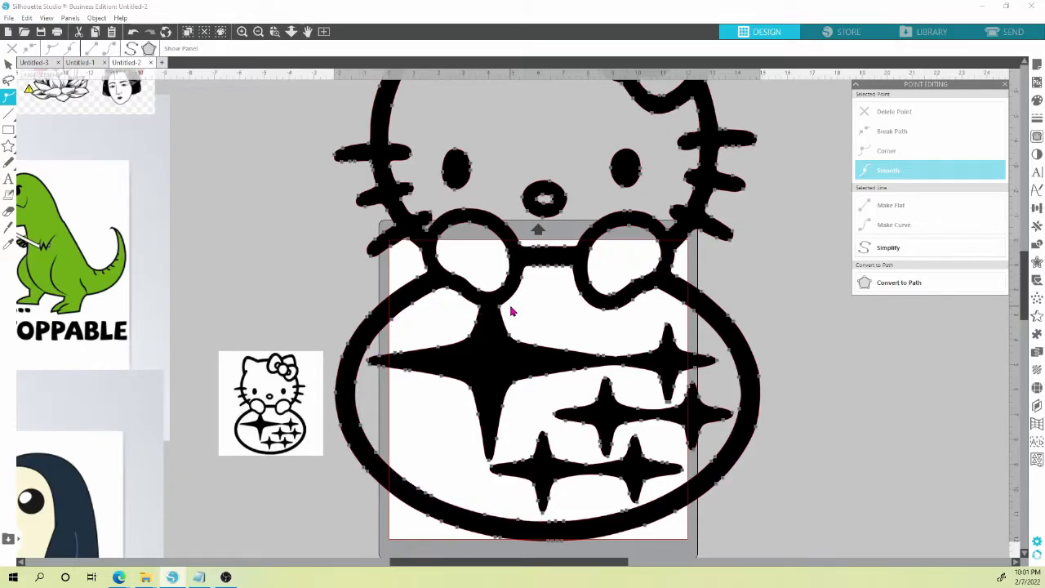
click(872, 438)
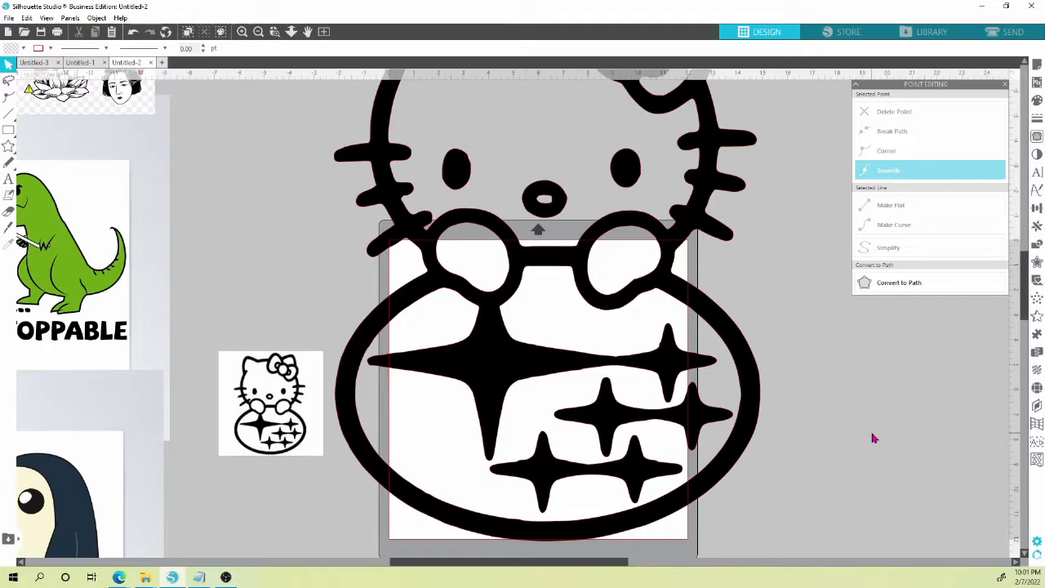
Shrink the simplified character to about 6.1 in wide by 8.6 in high and place it within the page.
scroll(834, 408, down, 4)
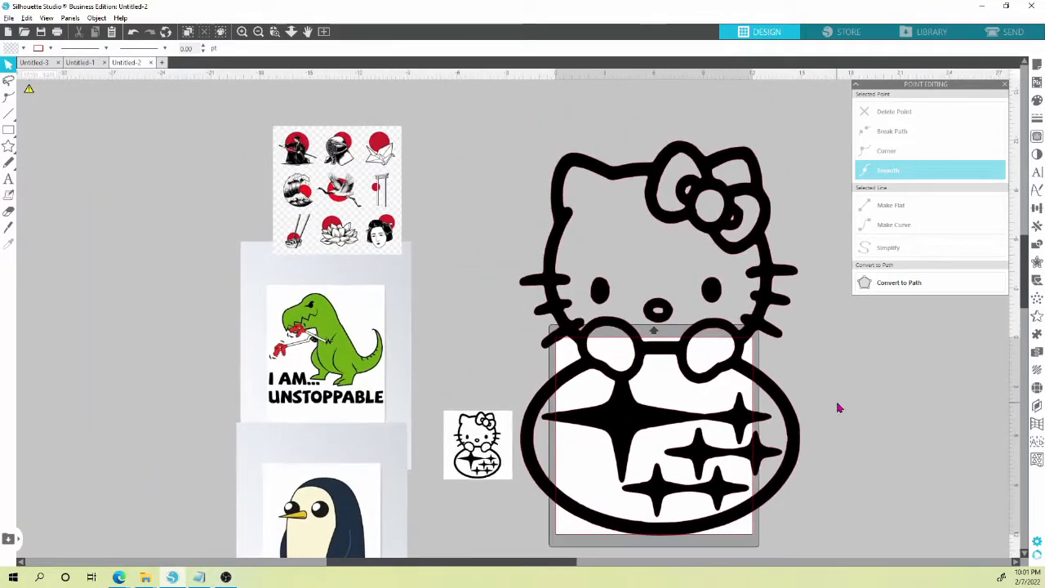
drag(837, 404, 667, 354)
drag(560, 333, 812, 363)
drag(870, 530, 704, 290)
drag(642, 236, 534, 320)
scroll(441, 368, up, 8)
key(alt+space)
click(764, 328)
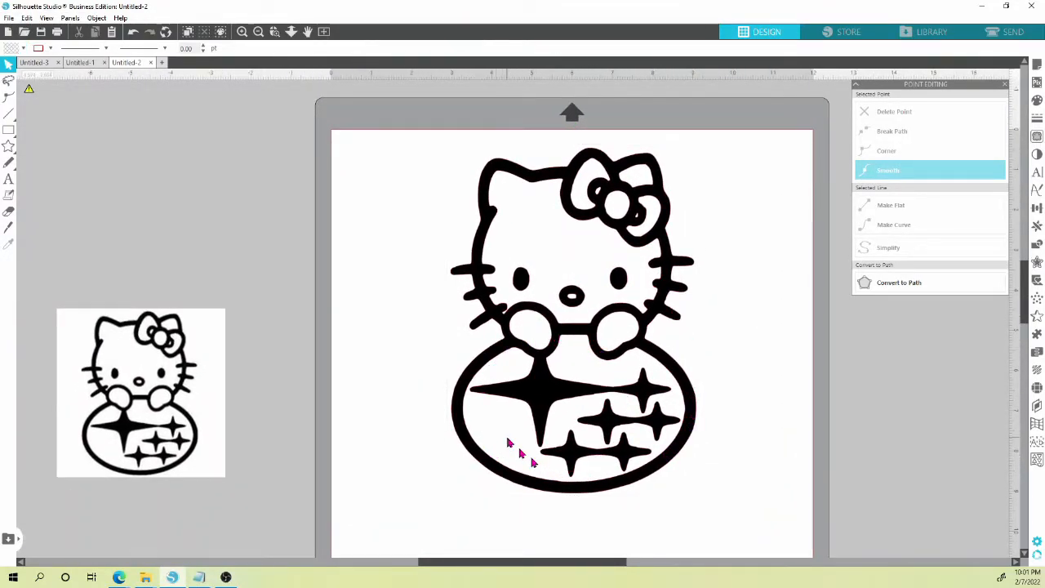
Examine the simplified edit points on the whole character, then closely along the stars and the oval.
double_click(670, 278)
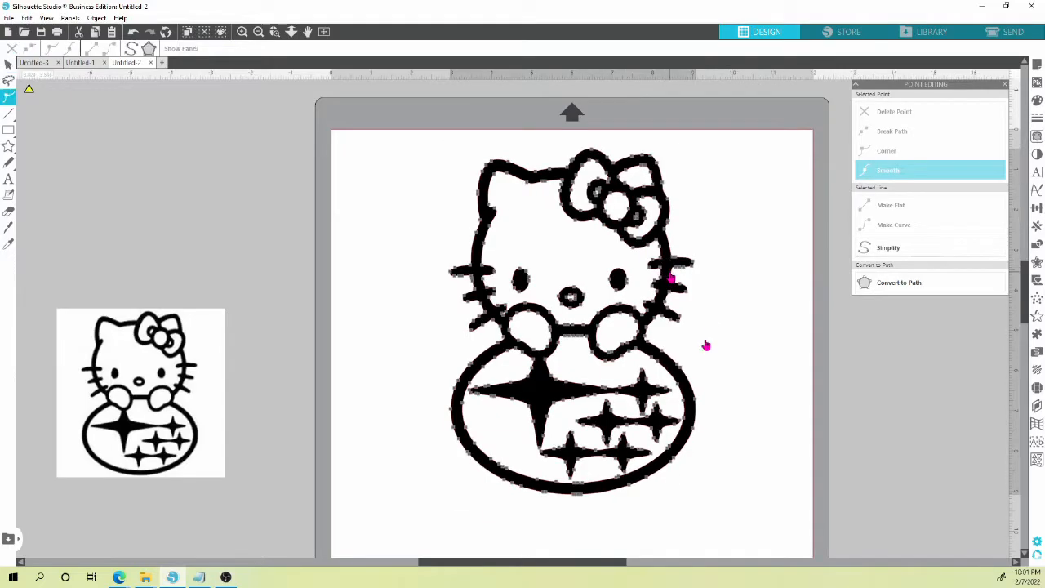
key(Escape)
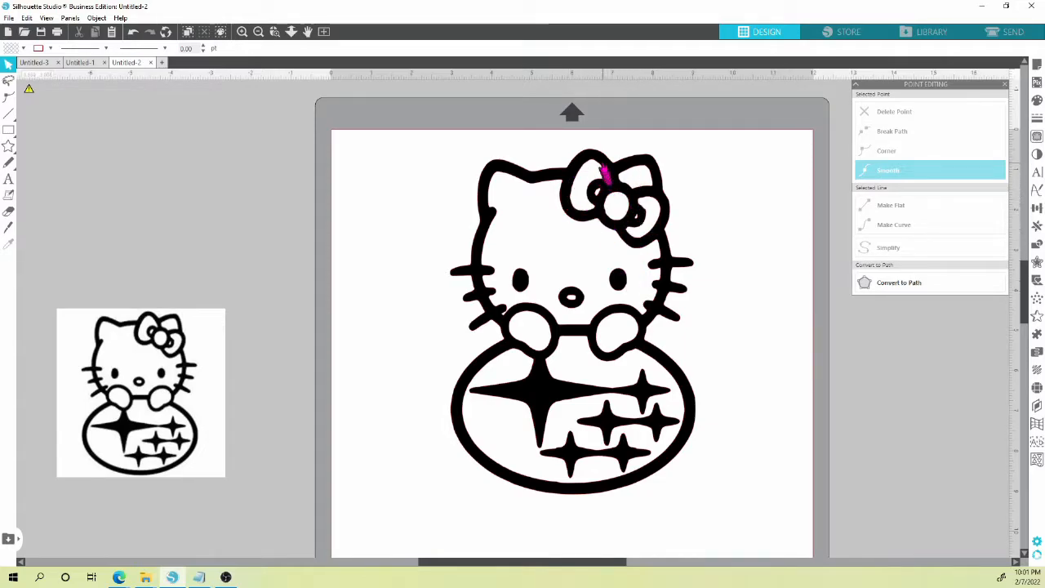
click(582, 171)
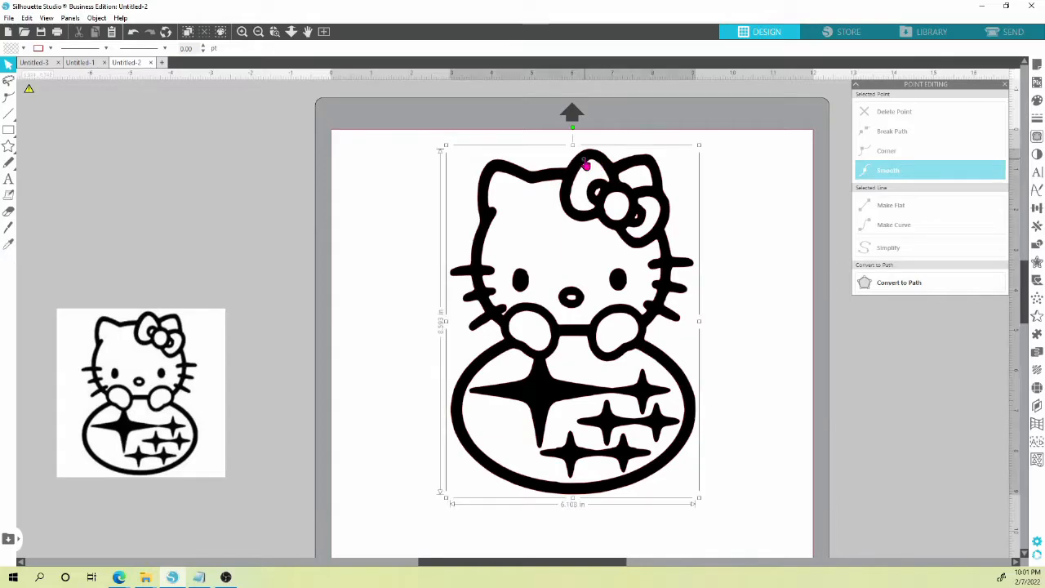
double_click(606, 161)
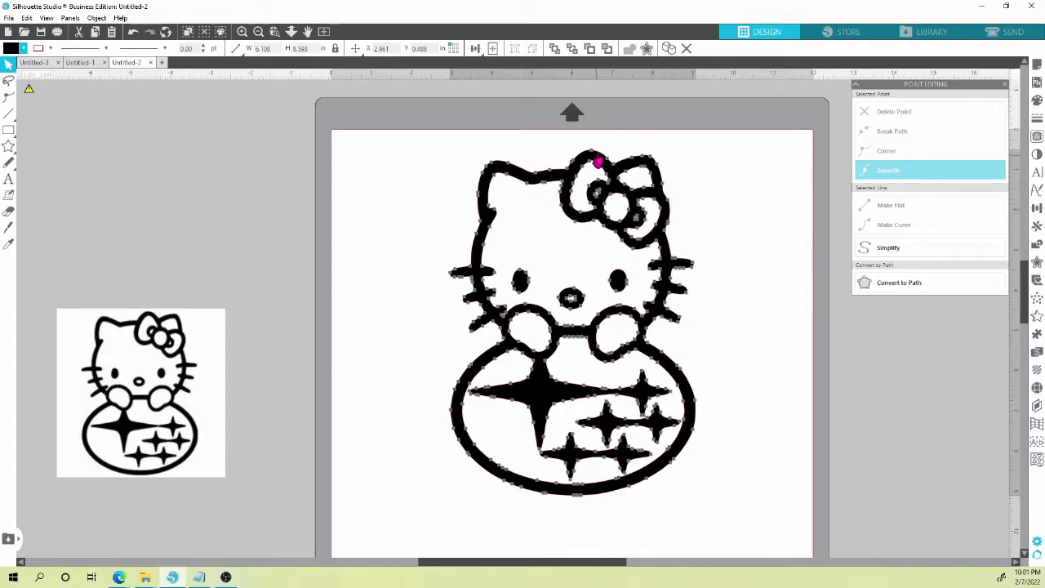
double_click(592, 175)
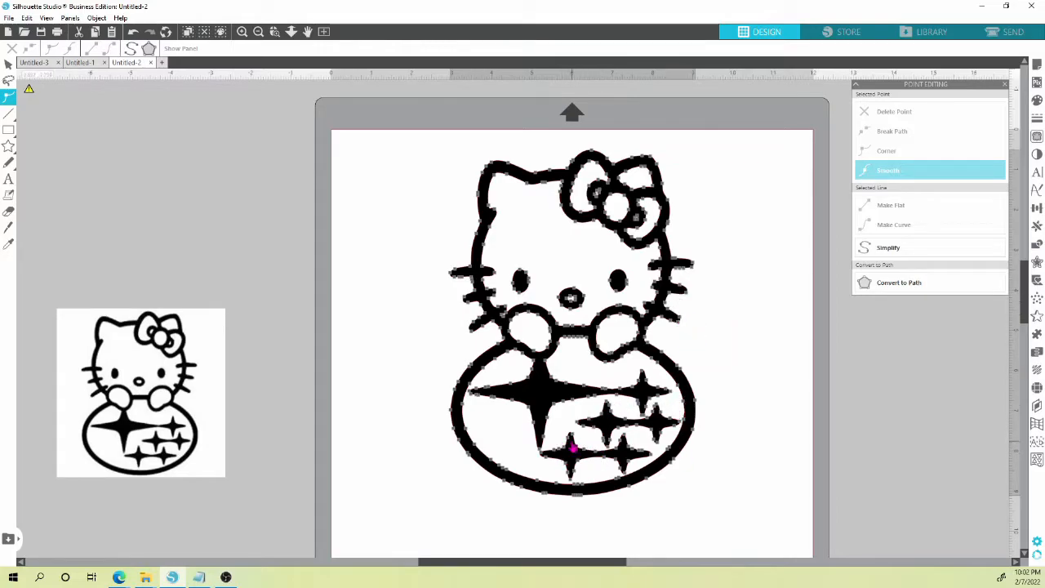
scroll(558, 427, up, 8)
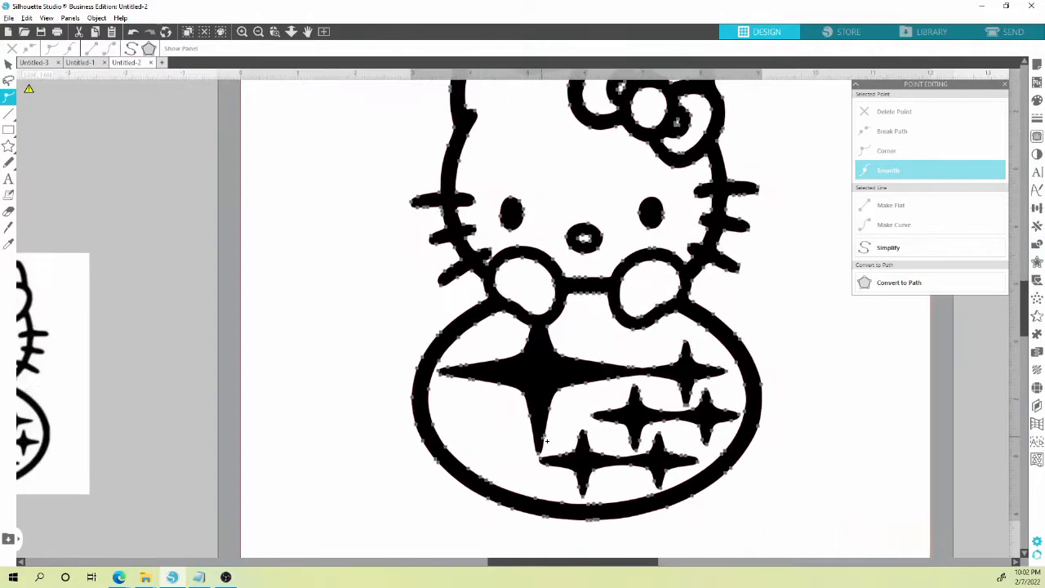
drag(591, 443, 567, 359)
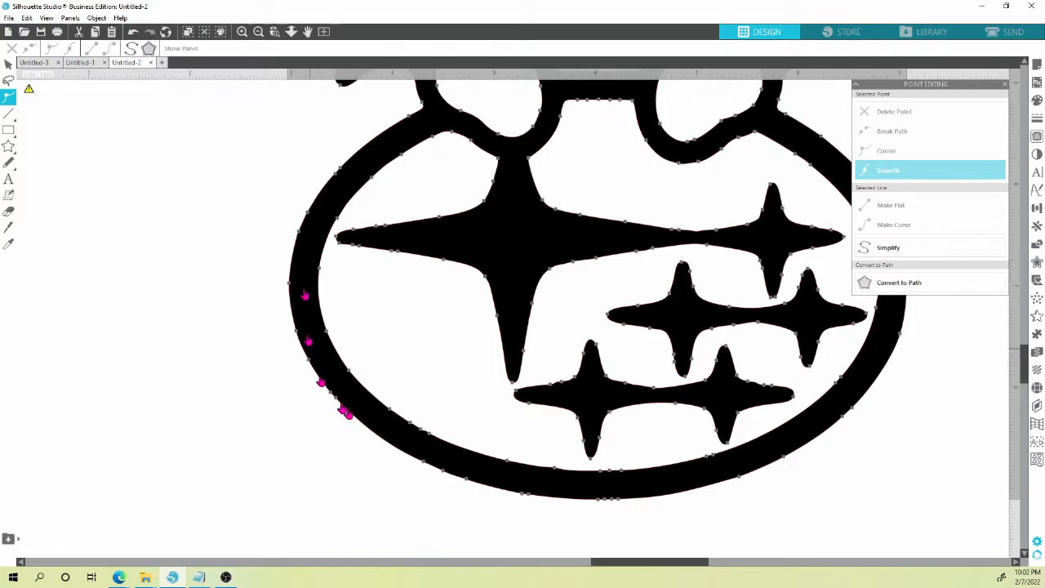
click(571, 426)
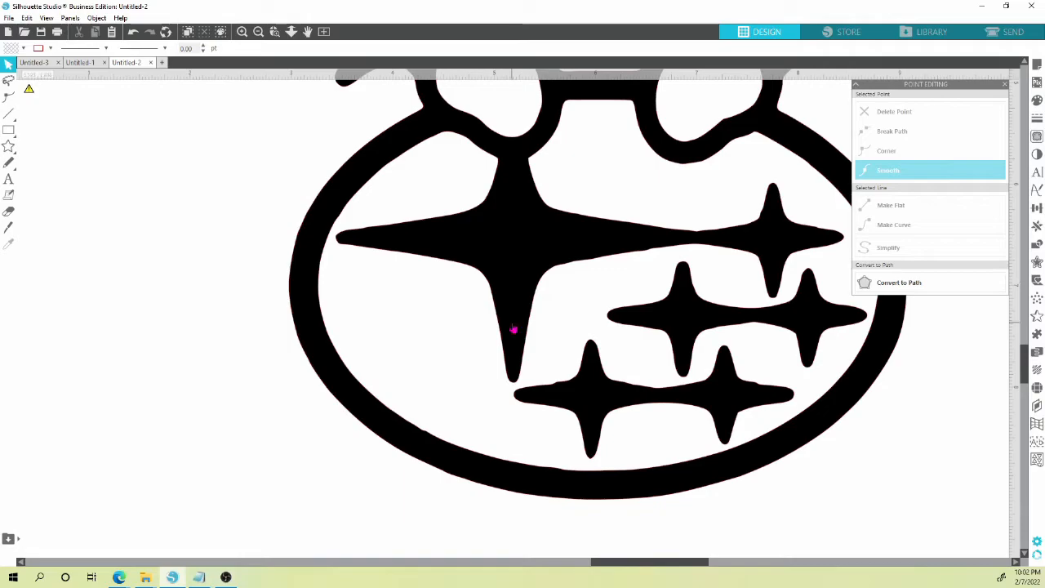
Smooth the bump on the upper edge of the bottom-left star's left arm by adjusting its edit point and curve handles.
click(589, 394)
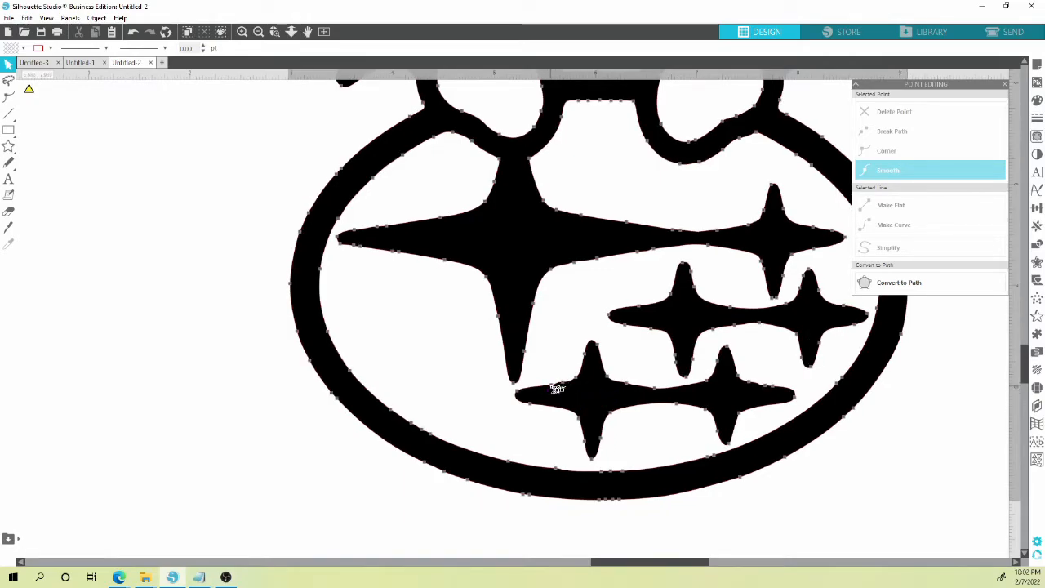
double_click(556, 388)
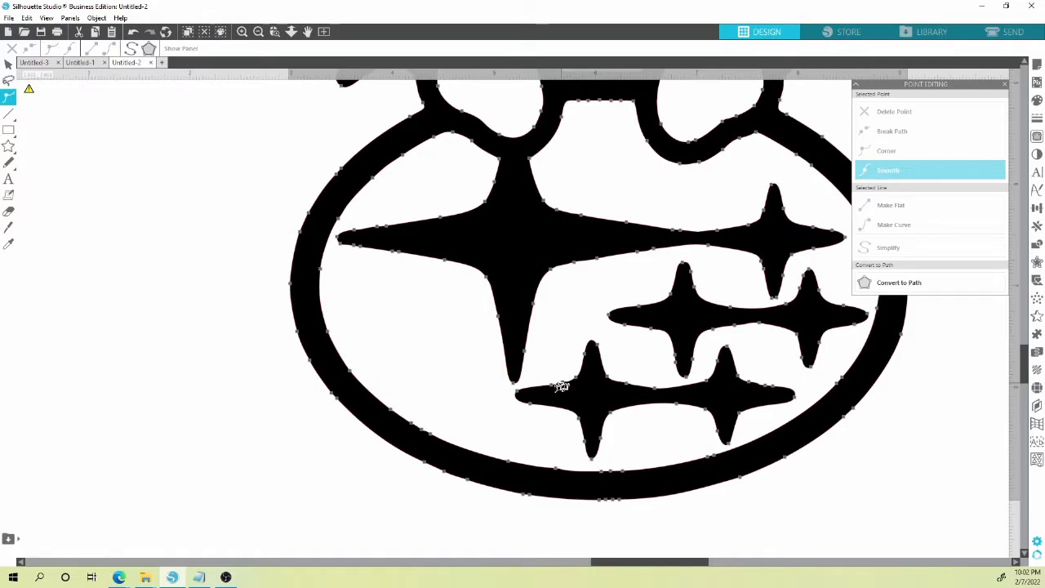
click(553, 387)
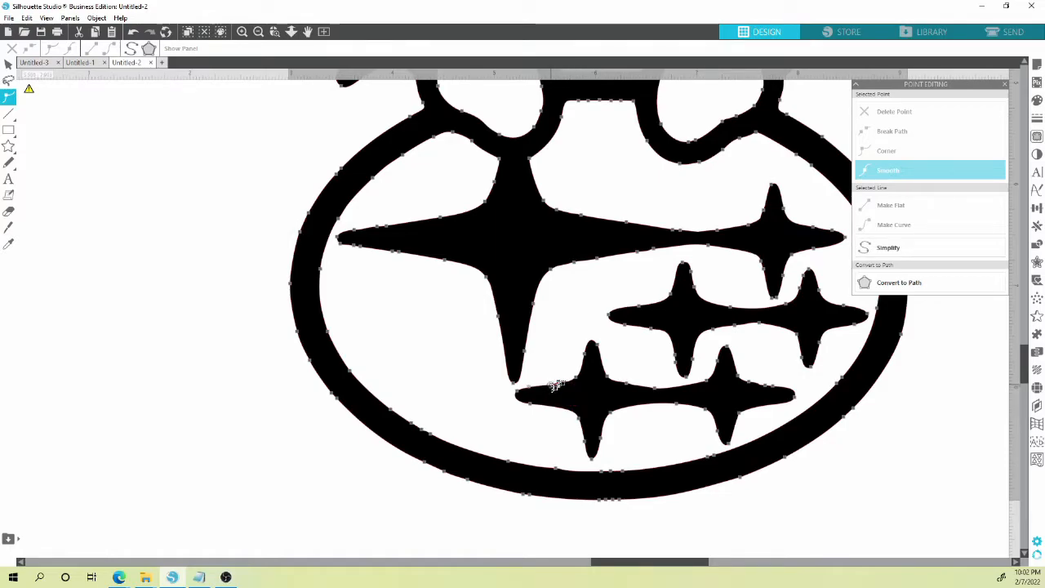
click(558, 387)
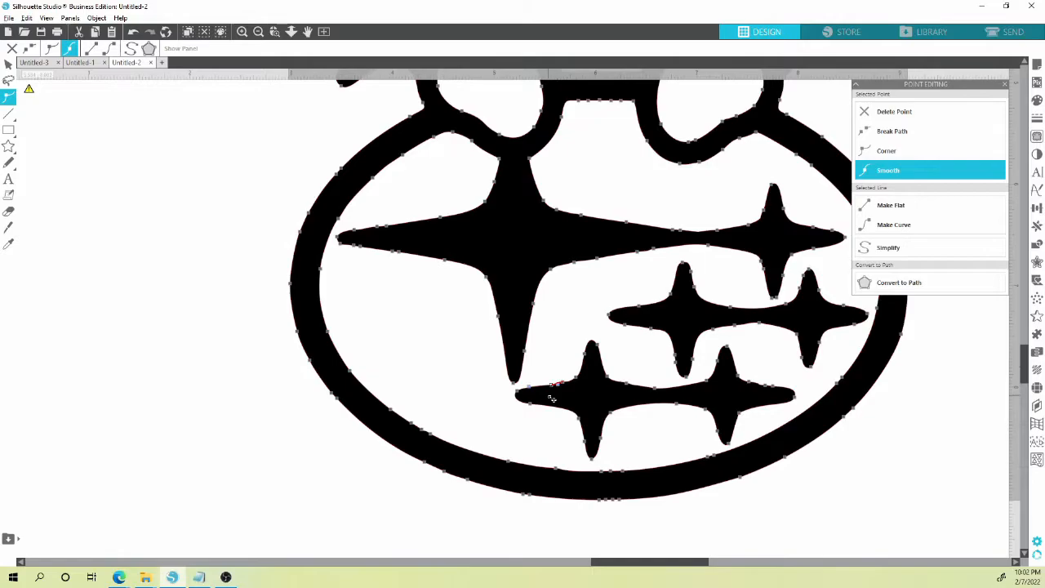
scroll(558, 377, up, 6)
scroll(551, 398, up, 2)
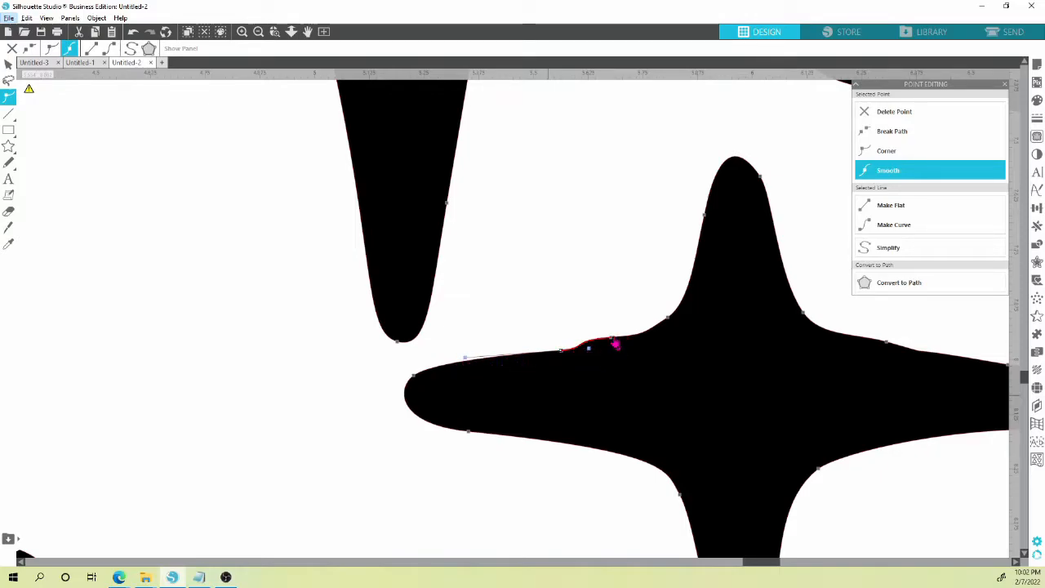
click(611, 340)
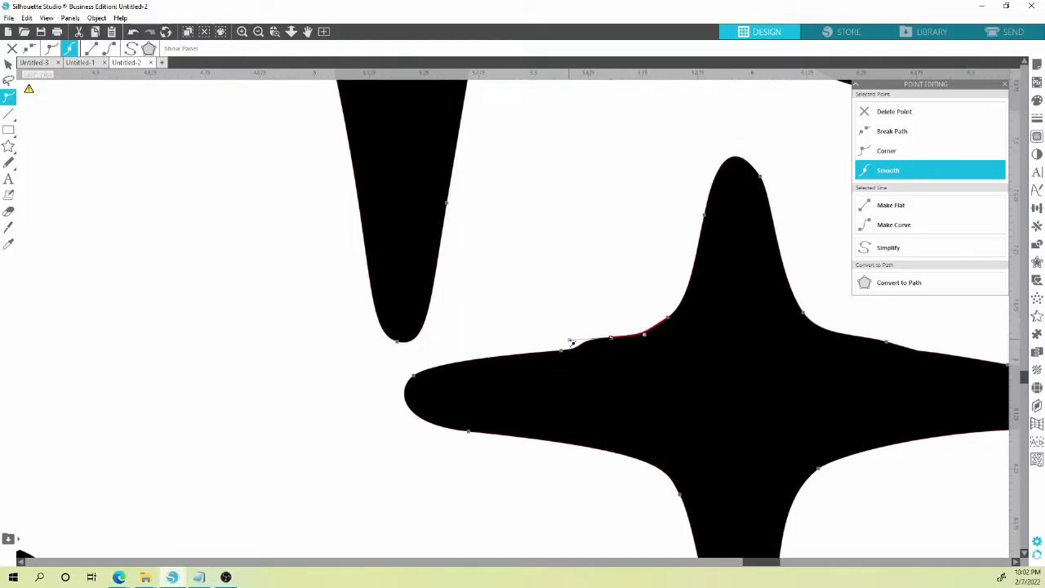
mouse_move(572, 342)
mouse_down()
mouse_move(590, 320)
mouse_move(577, 351)
mouse_move(579, 343)
mouse_move(589, 362)
mouse_move(579, 329)
mouse_move(577, 361)
mouse_up()
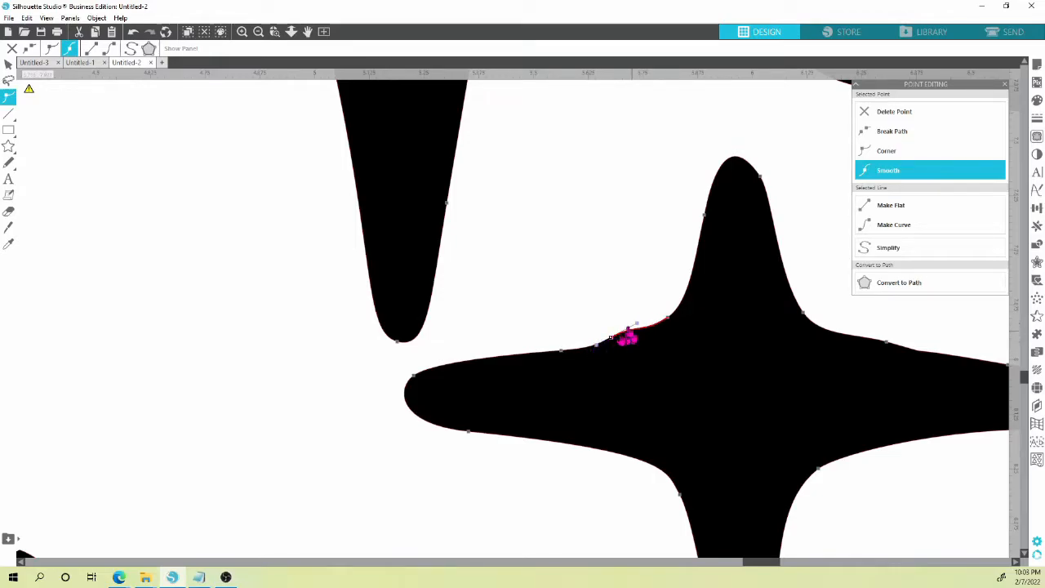
mouse_move(612, 338)
mouse_down()
mouse_move(609, 315)
mouse_move(620, 367)
mouse_move(614, 346)
mouse_up()
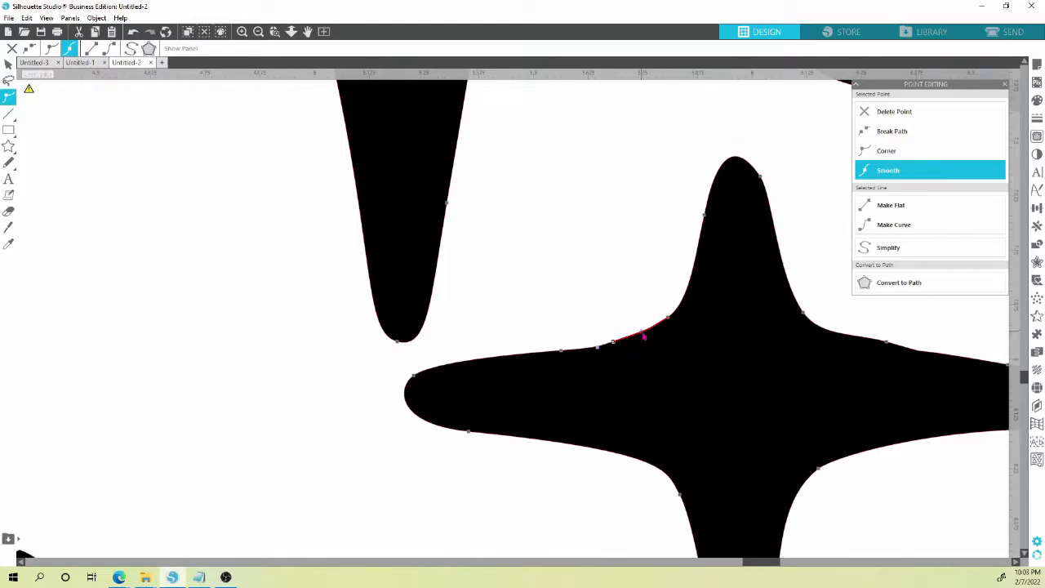
click(616, 305)
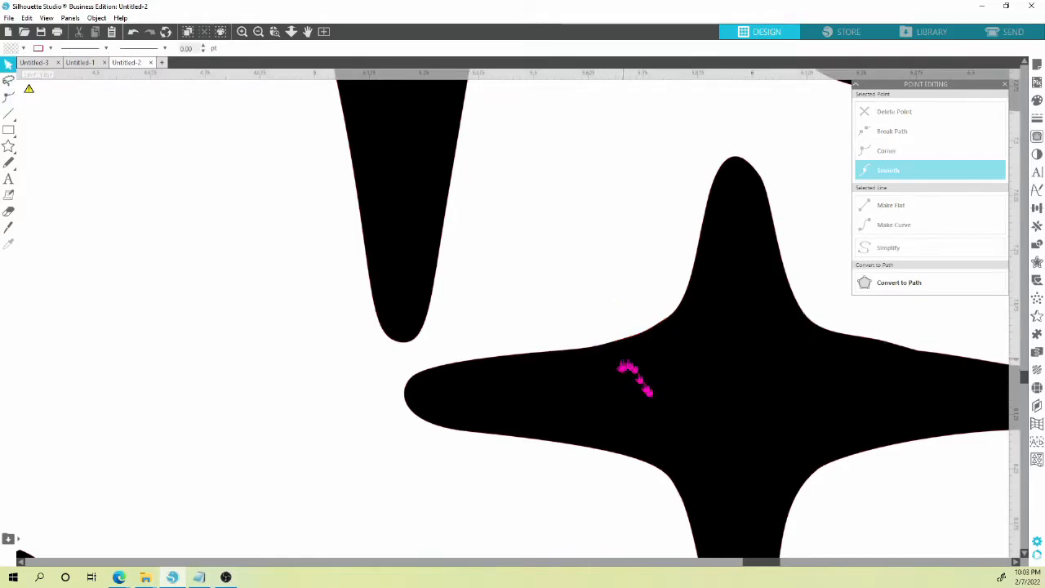
Delete the extra edit point on that left arm's upper edge and reshape the curve with the neighbouring point's handle.
double_click(618, 357)
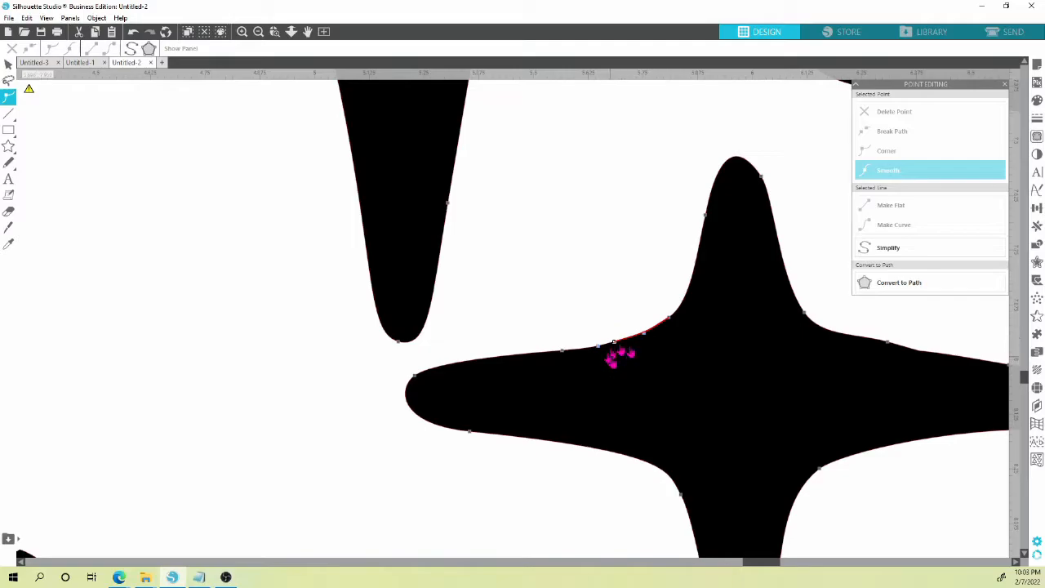
click(613, 359)
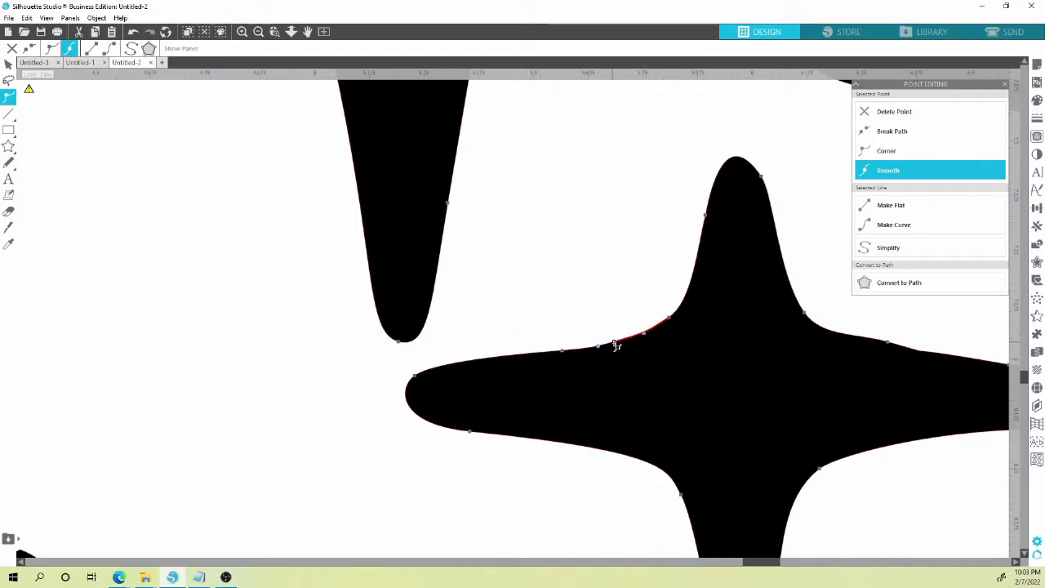
key(Delete)
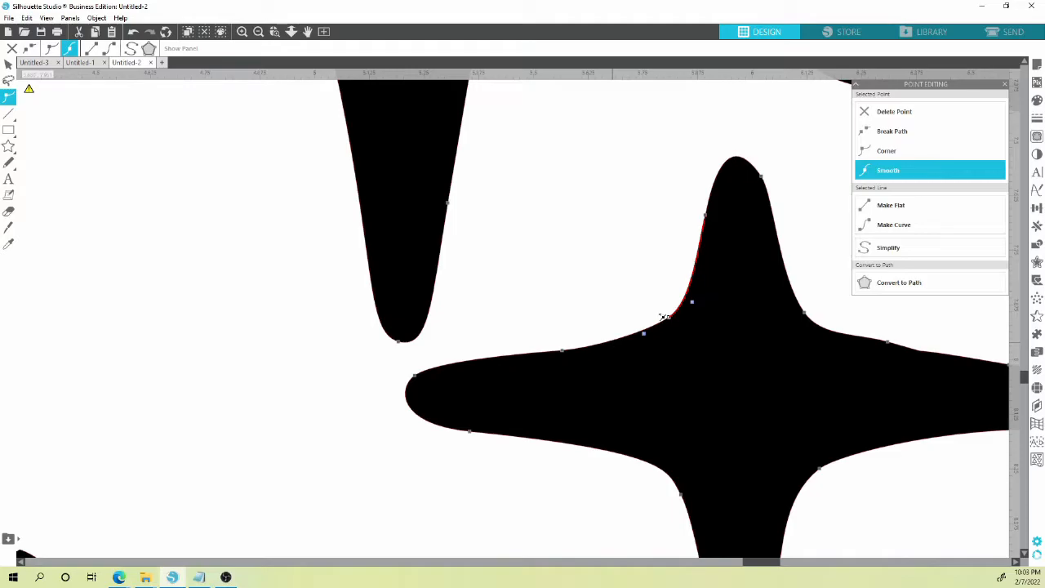
drag(645, 337, 639, 351)
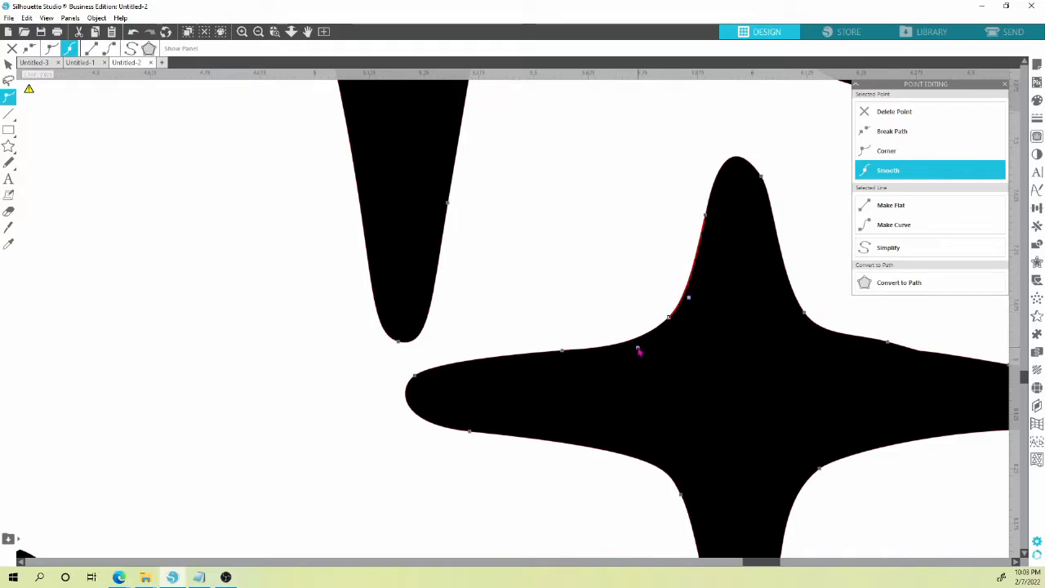
click(637, 304)
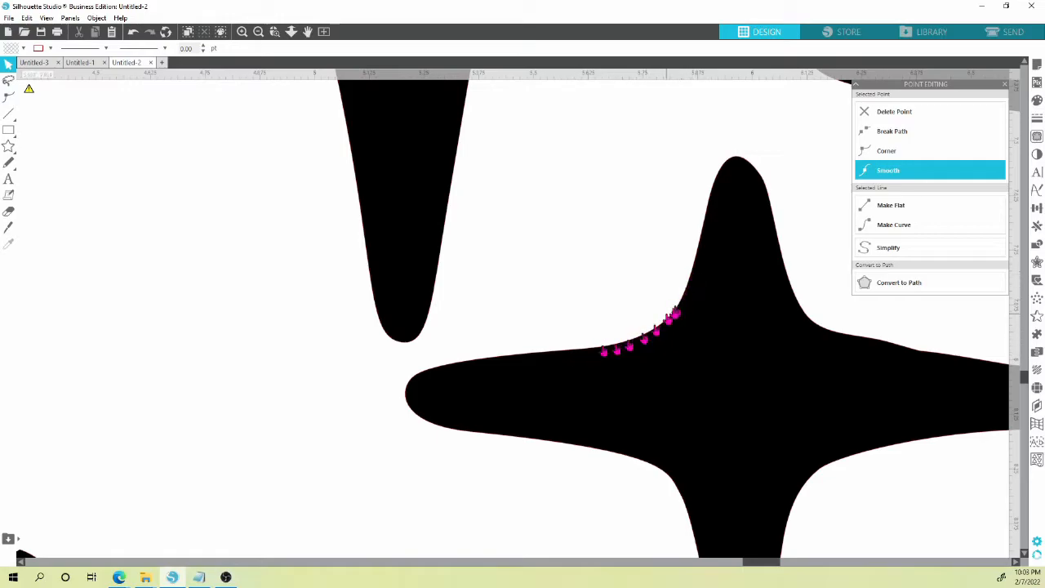
click(587, 371)
double_click(657, 352)
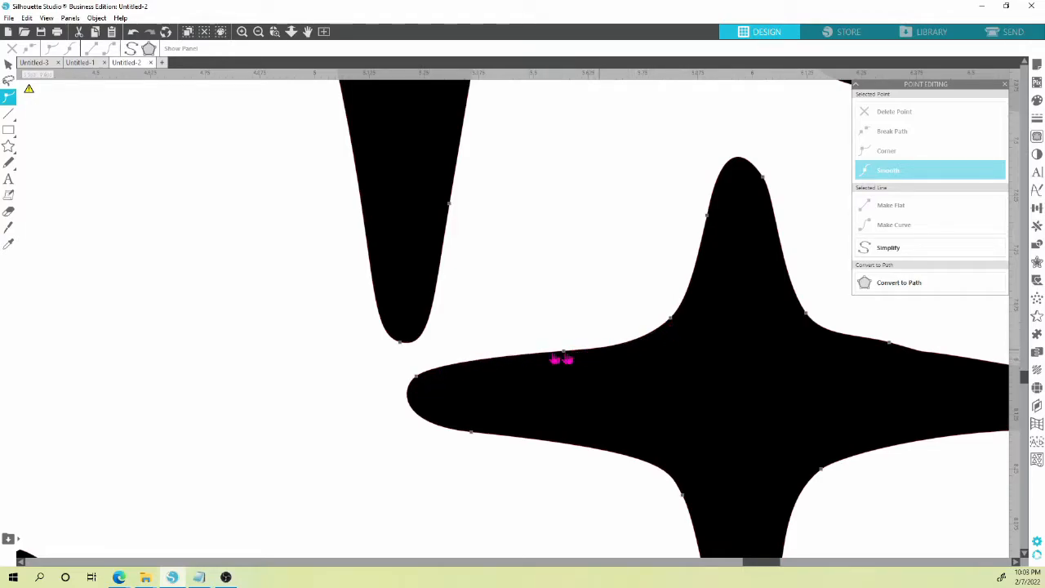
click(620, 290)
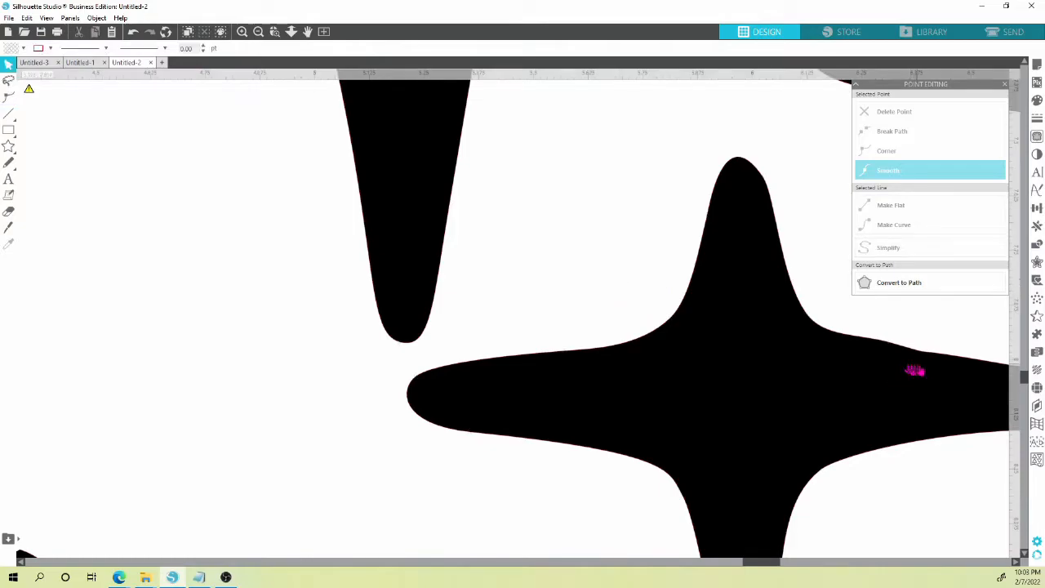
Smooth the bump on the upper edge of the same star's right arm by adjusting the curve handles of its points.
click(918, 367)
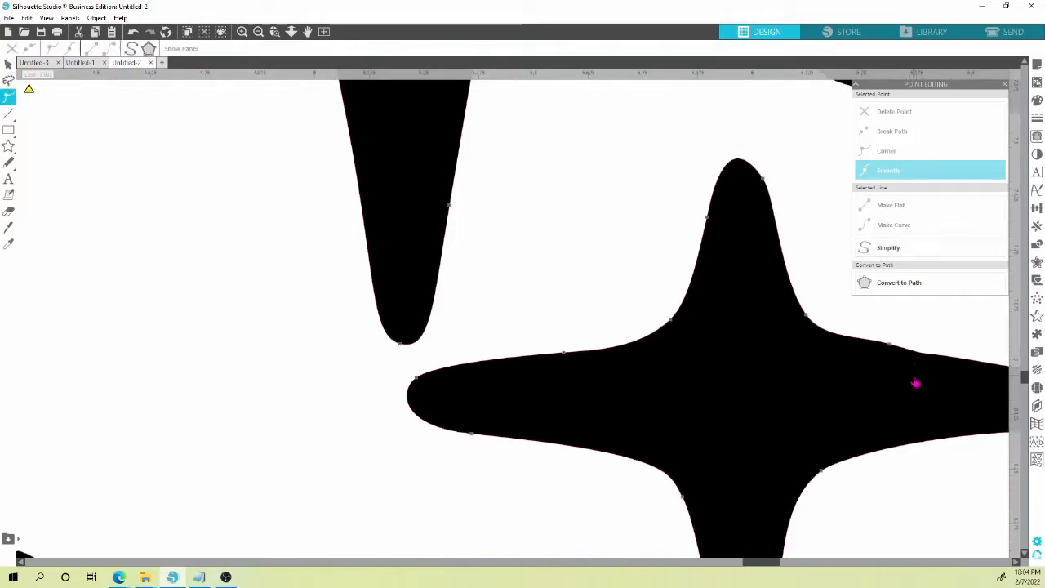
drag(931, 417, 660, 392)
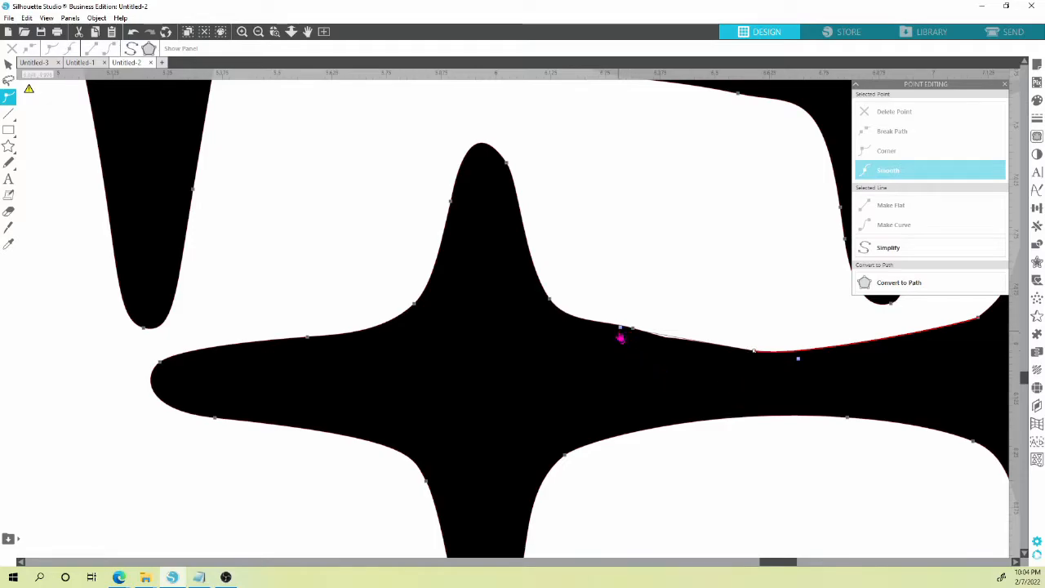
click(622, 330)
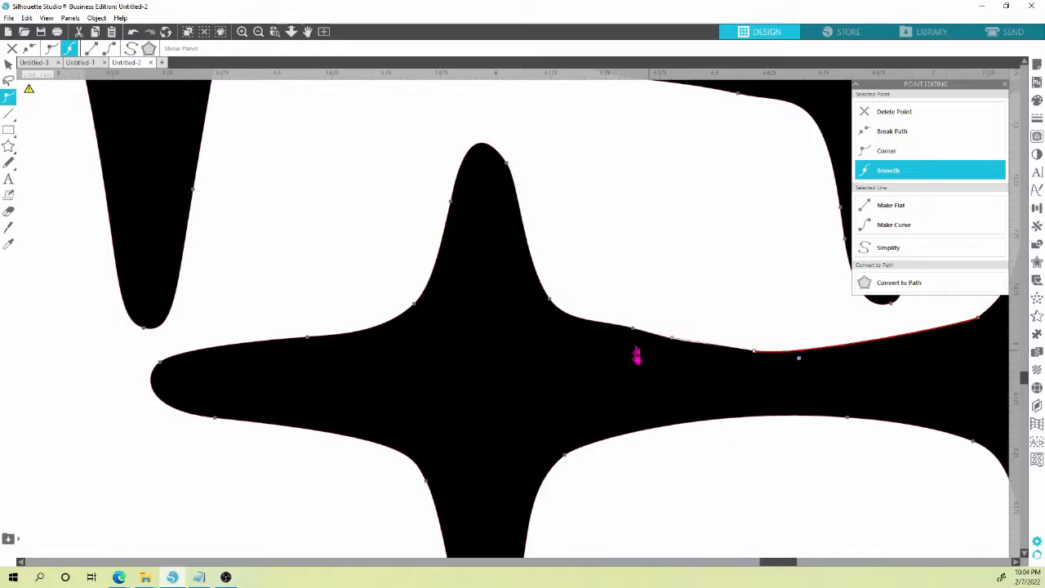
click(635, 331)
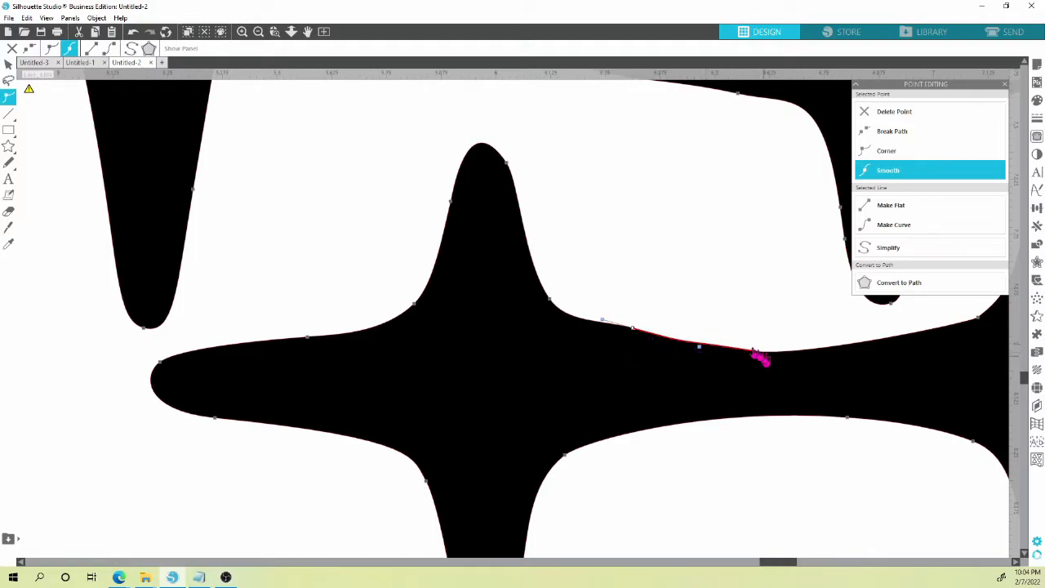
click(753, 352)
mouse_move(677, 341)
mouse_down()
mouse_move(721, 349)
mouse_move(678, 343)
mouse_up()
click(635, 329)
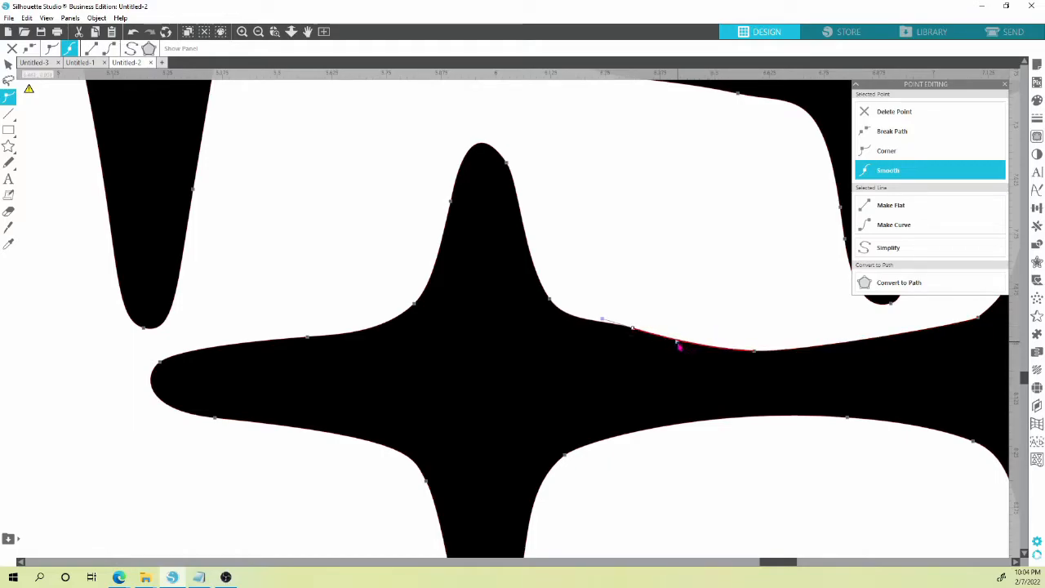
click(715, 298)
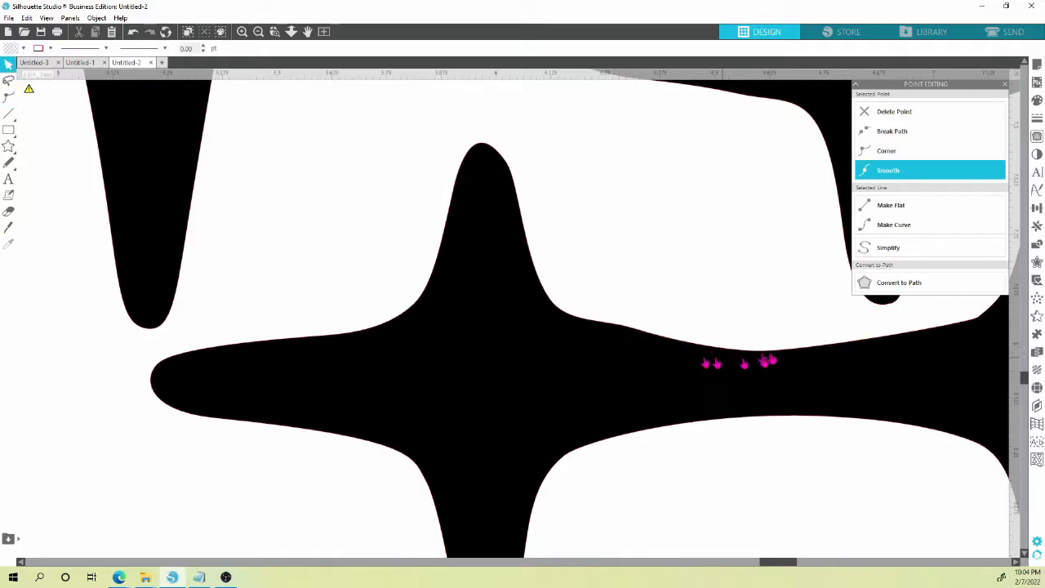
Remove the edit point on the right arm's upper edge and reshape the remaining curve into one continuous sweep.
double_click(623, 343)
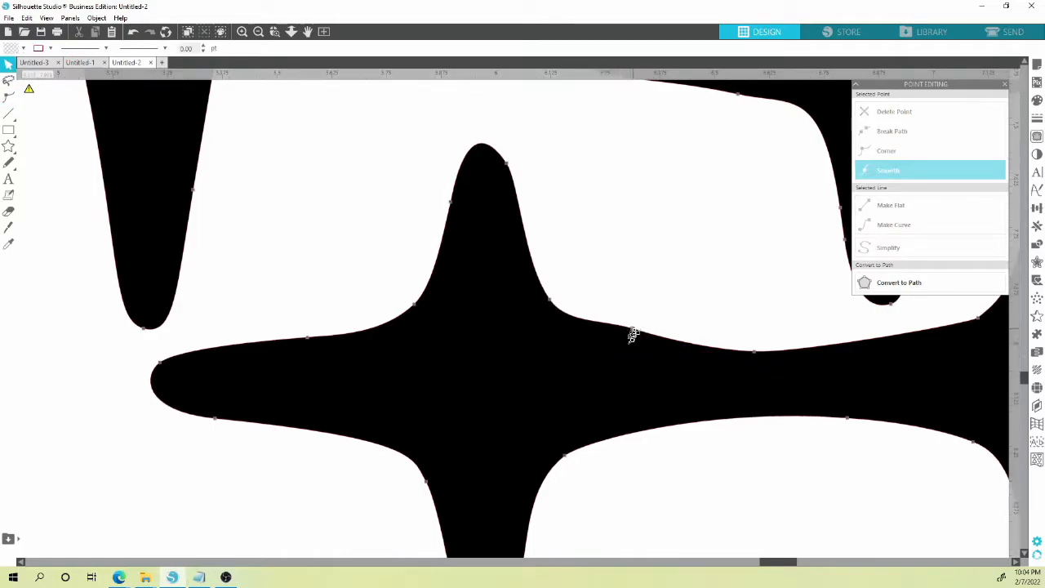
click(633, 331)
drag(678, 334, 676, 348)
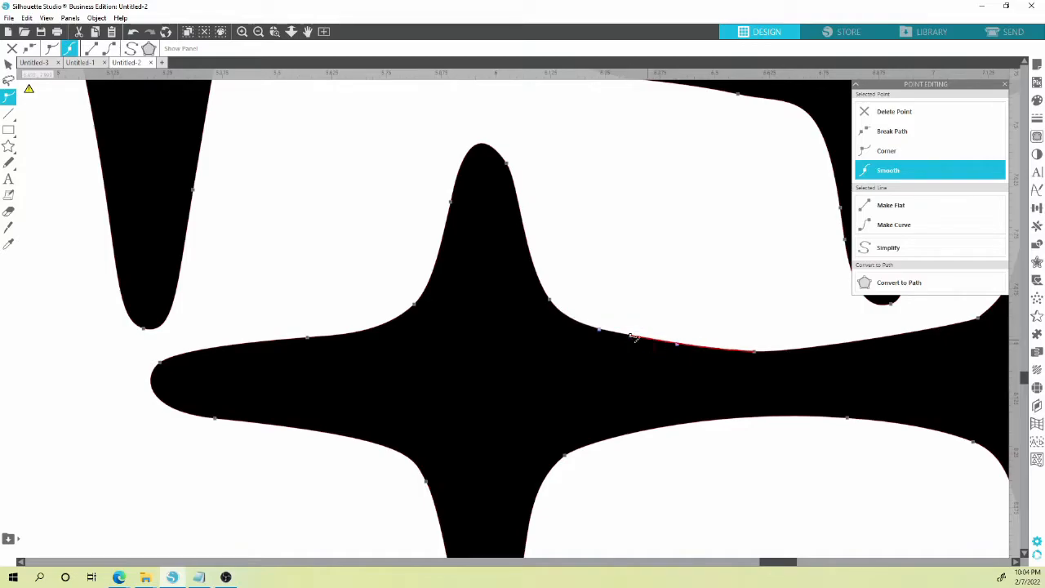
key(Delete)
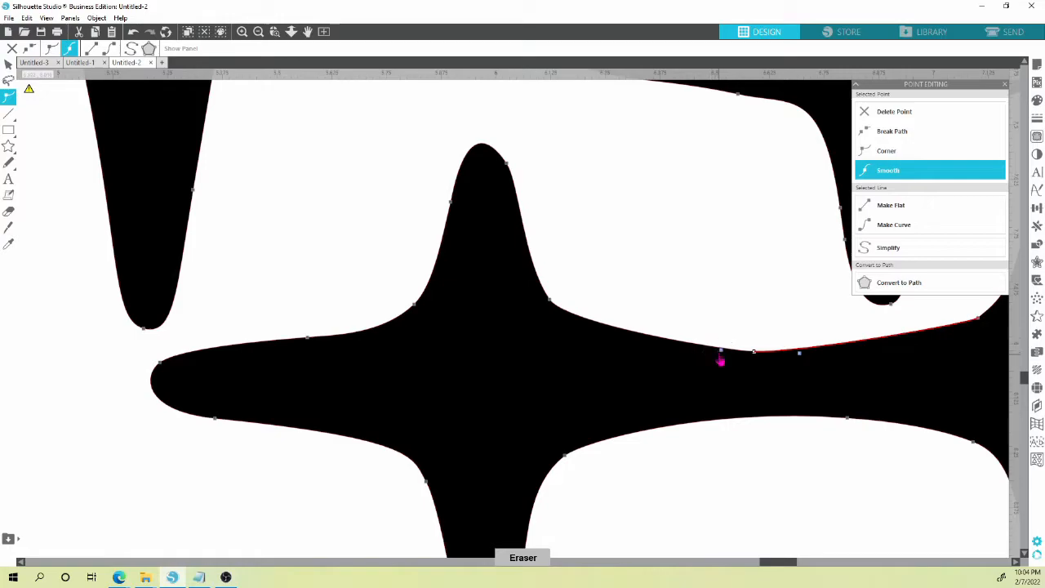
drag(724, 354, 628, 356)
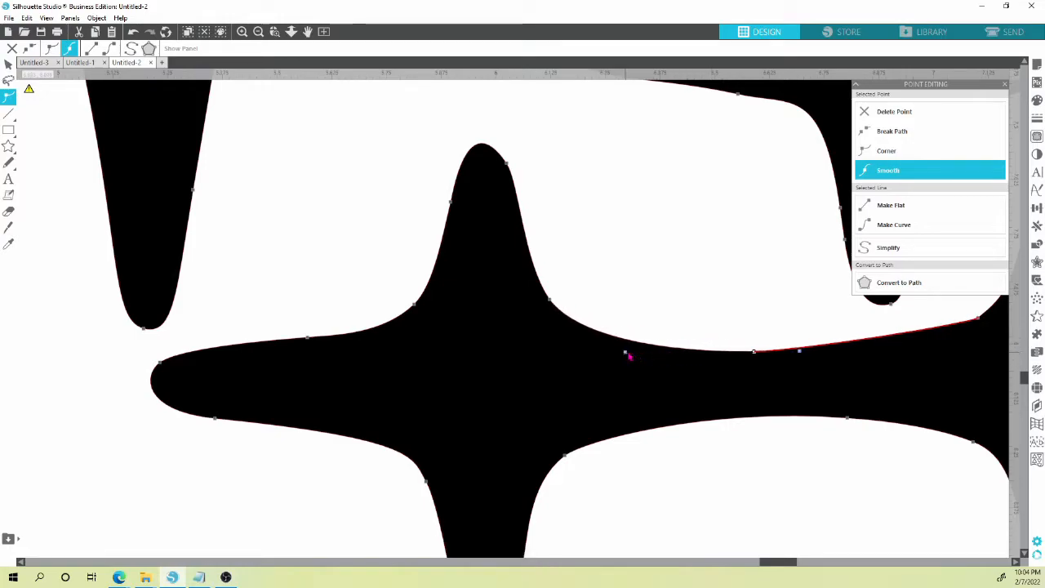
click(750, 303)
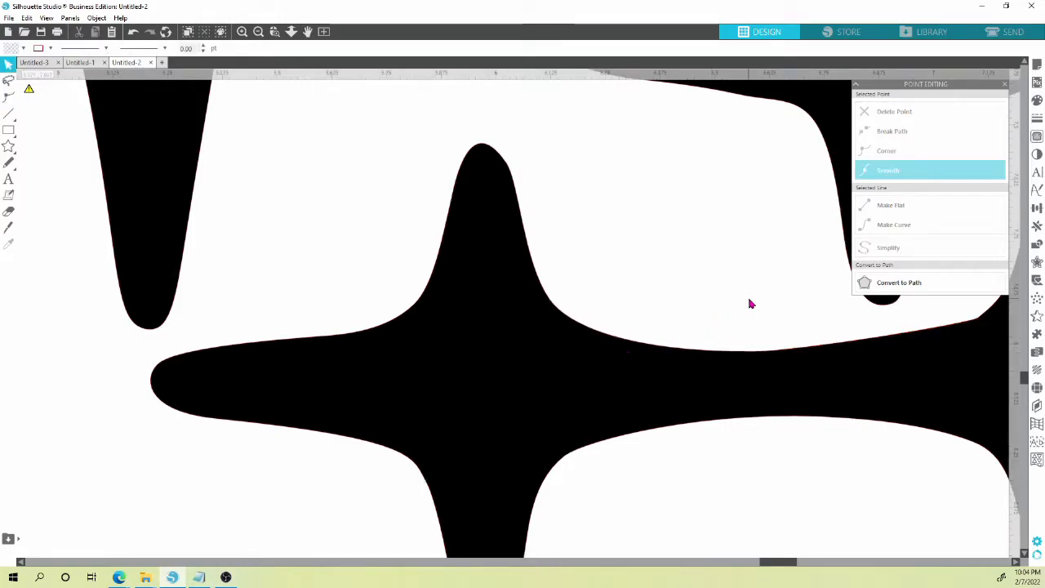
Adjust the edit point at the bump on the oval's inner bottom edge to smooth its outline.
scroll(738, 296, down, 5)
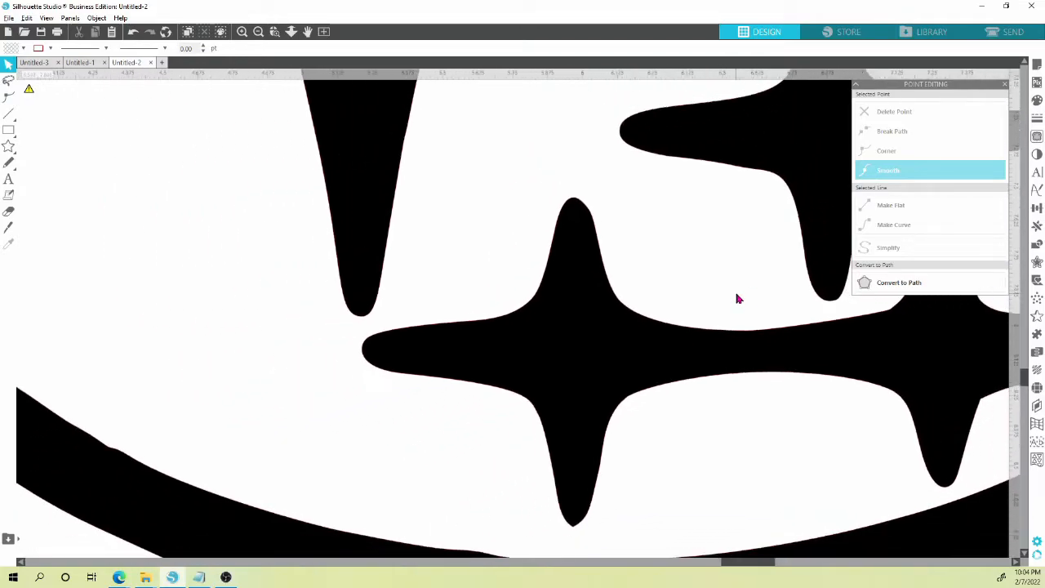
scroll(735, 296, down, 2)
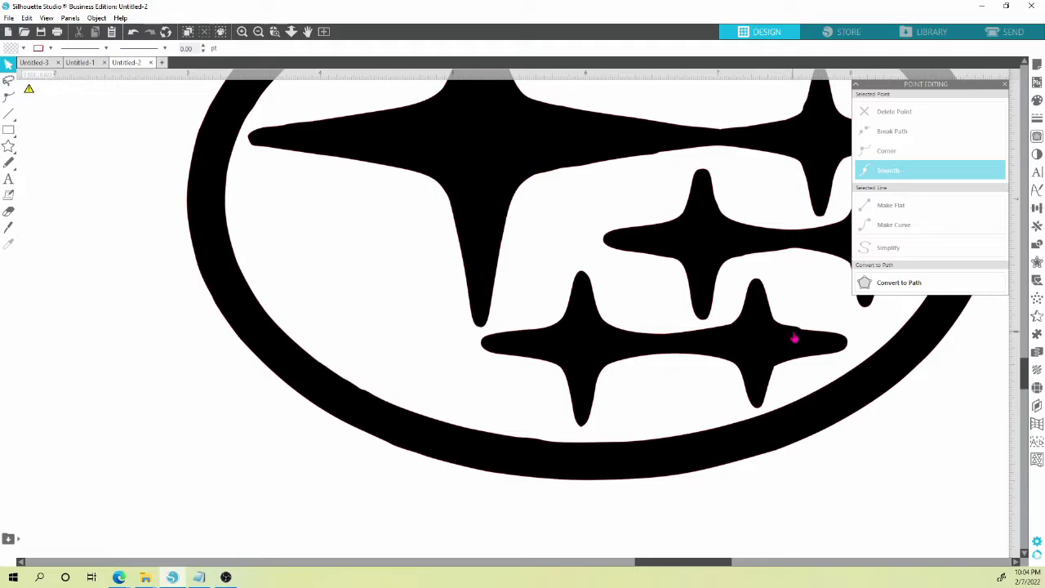
drag(783, 265, 778, 269)
scroll(687, 304, down, 5)
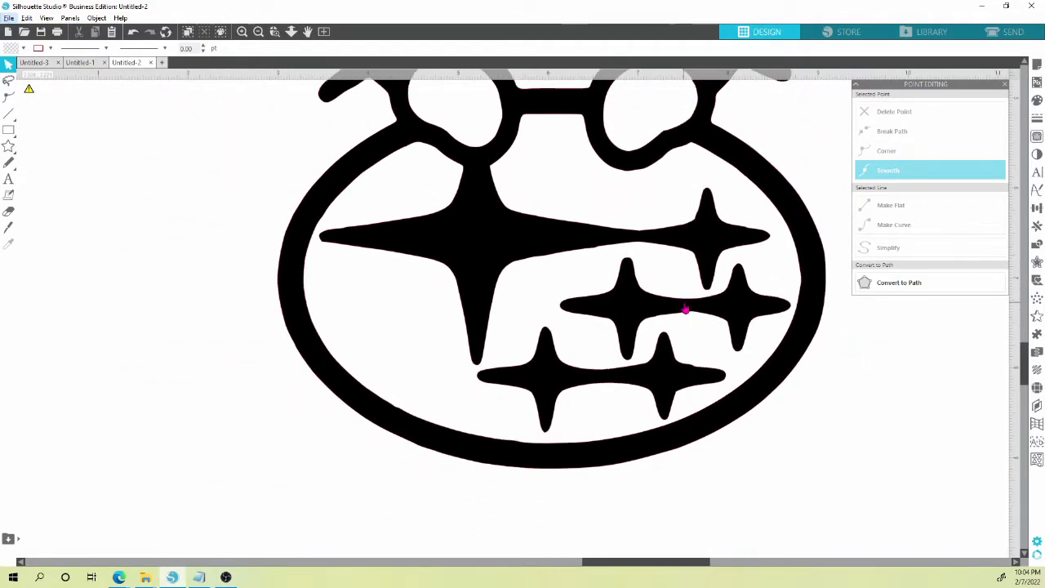
click(518, 451)
double_click(518, 451)
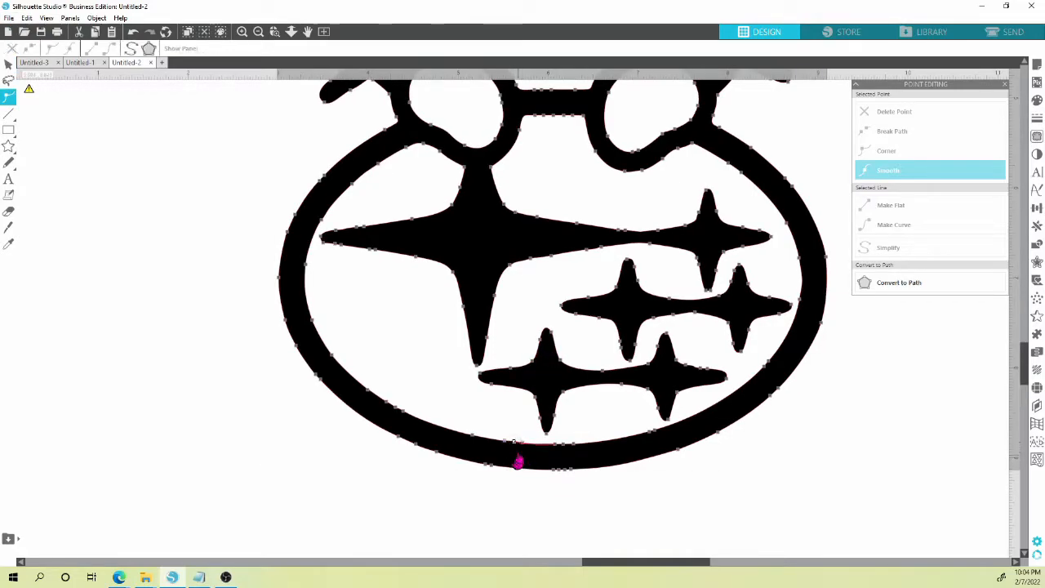
click(515, 450)
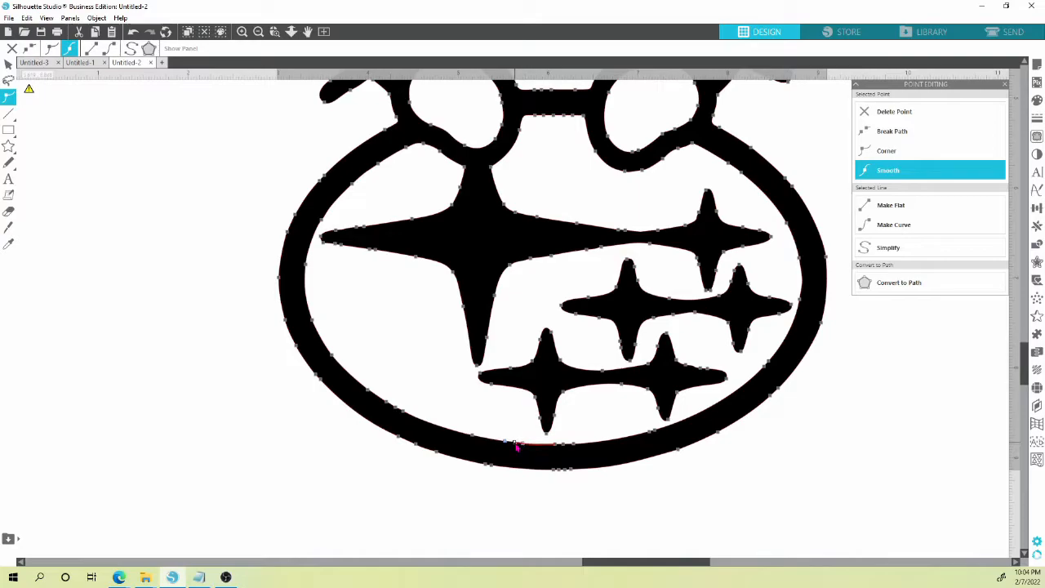
click(526, 492)
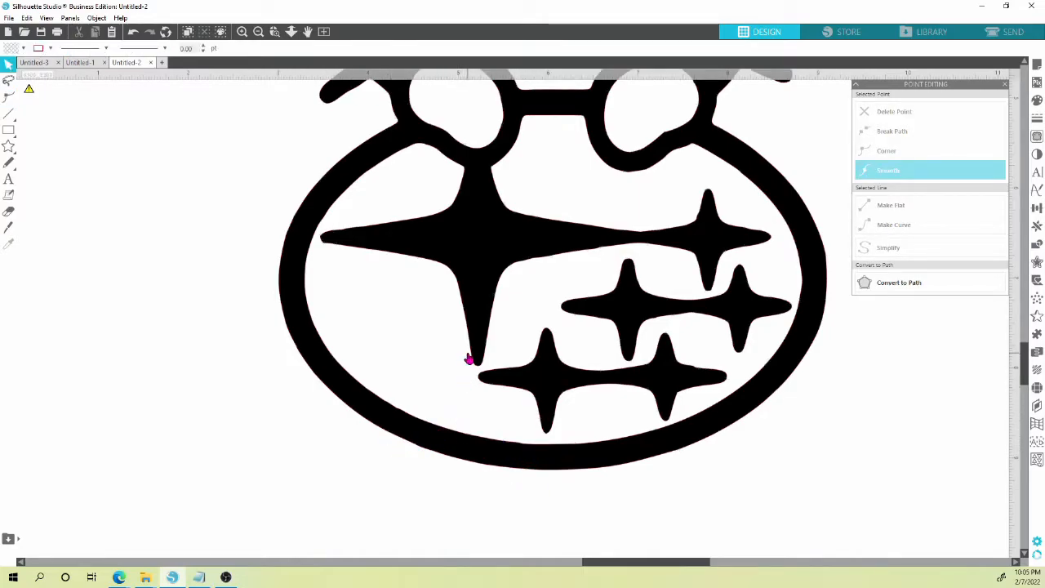
Compare the edited trace with the original Hello Kitty image beside the page.
scroll(470, 357, down, 3)
scroll(471, 357, down, 1)
key(alt+space)
drag(361, 351, 544, 371)
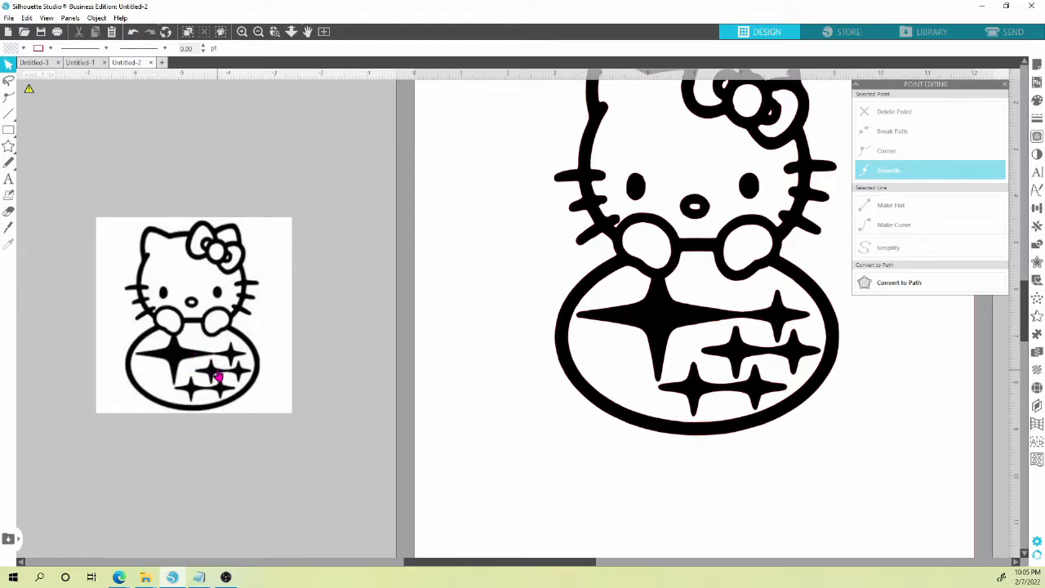
scroll(362, 364, down, 3)
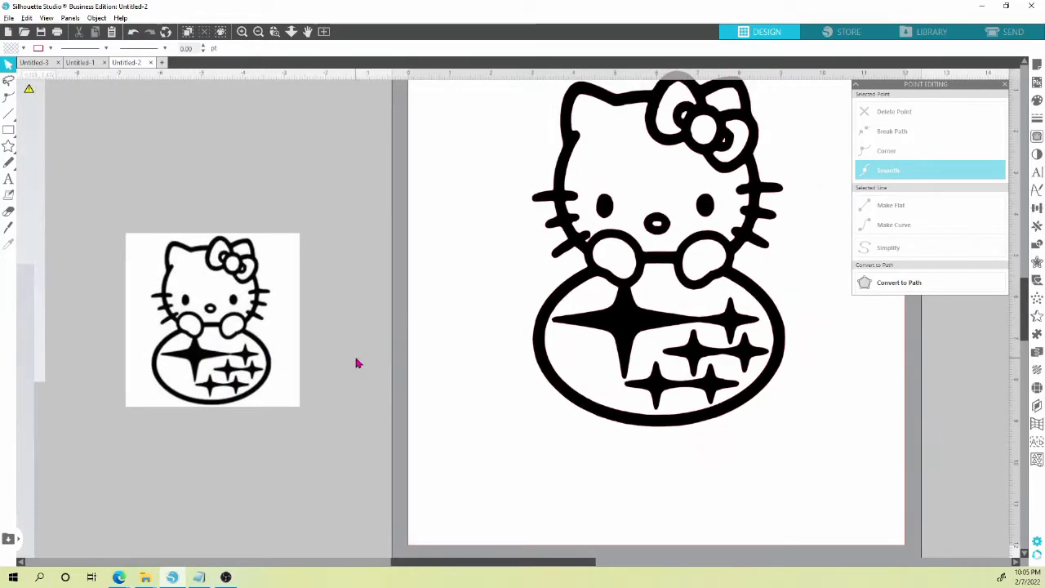
Move the Hello Kitty trace off the page onto the area to its left, with the original image placed directly below it.
drag(363, 358, 344, 384)
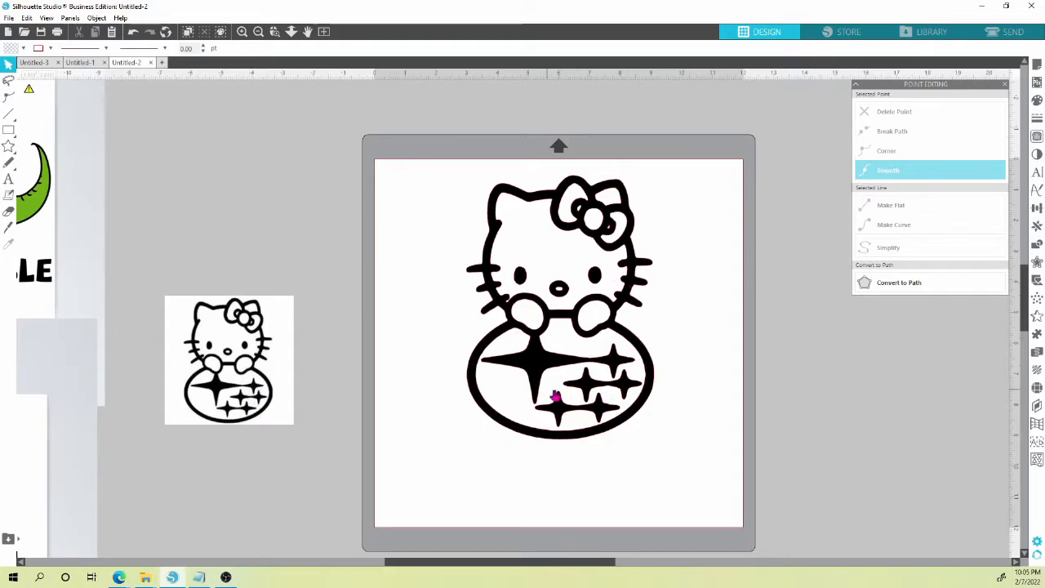
click(1036, 138)
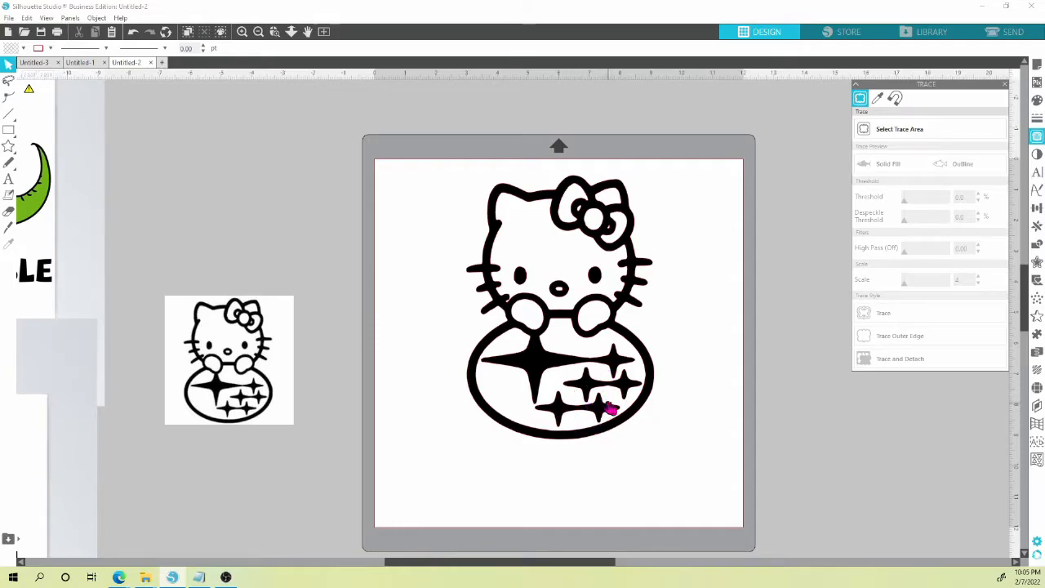
drag(605, 305, 274, 186)
drag(238, 334, 231, 408)
drag(255, 241, 222, 283)
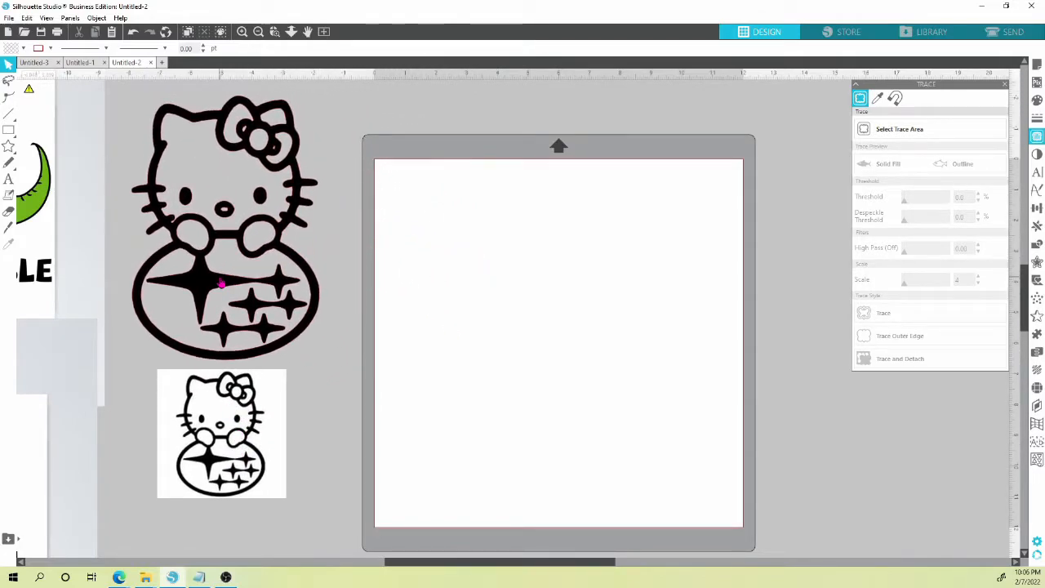
Place the sheet of nine red-and-black Japanese illustrations on the empty page and shift it toward the page's upper left.
scroll(252, 296, down, 5)
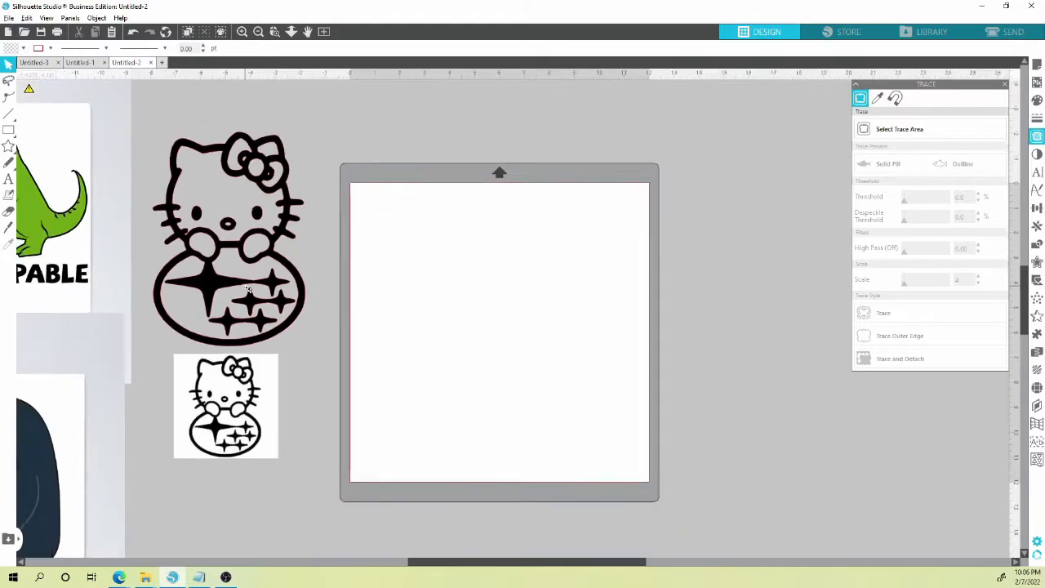
drag(199, 308, 303, 369)
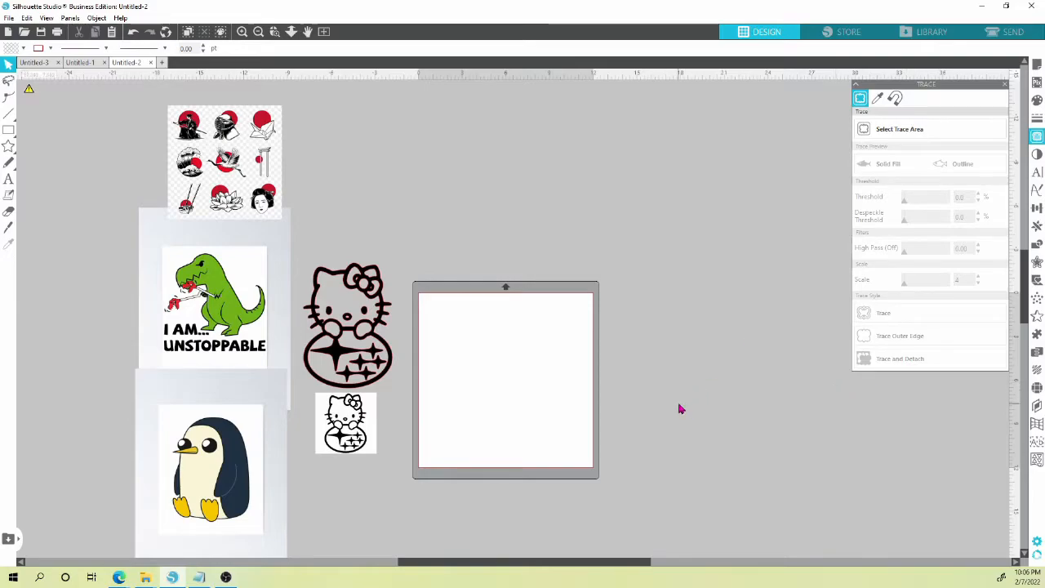
drag(225, 163, 511, 383)
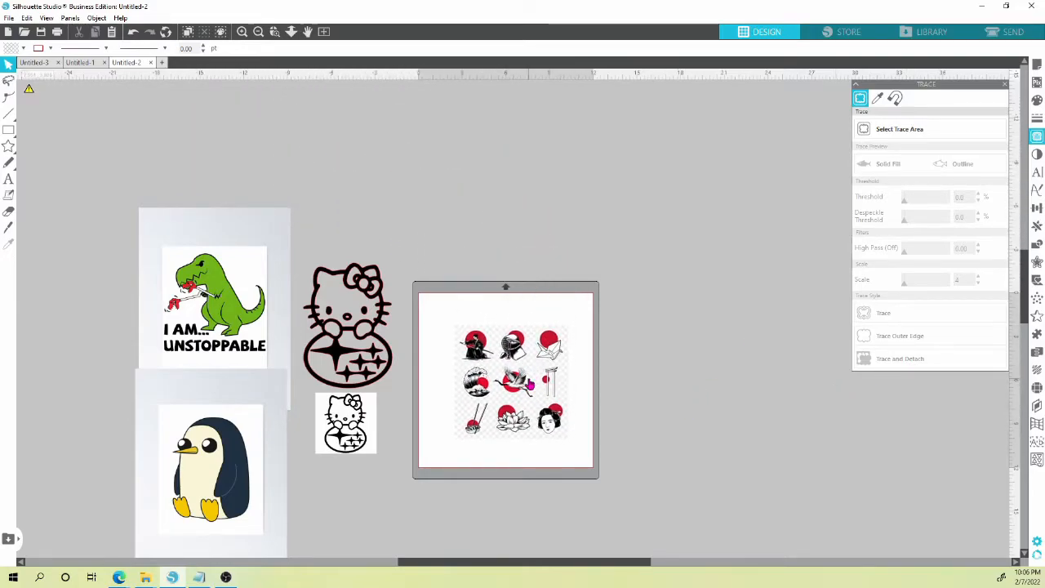
scroll(515, 366, up, 5)
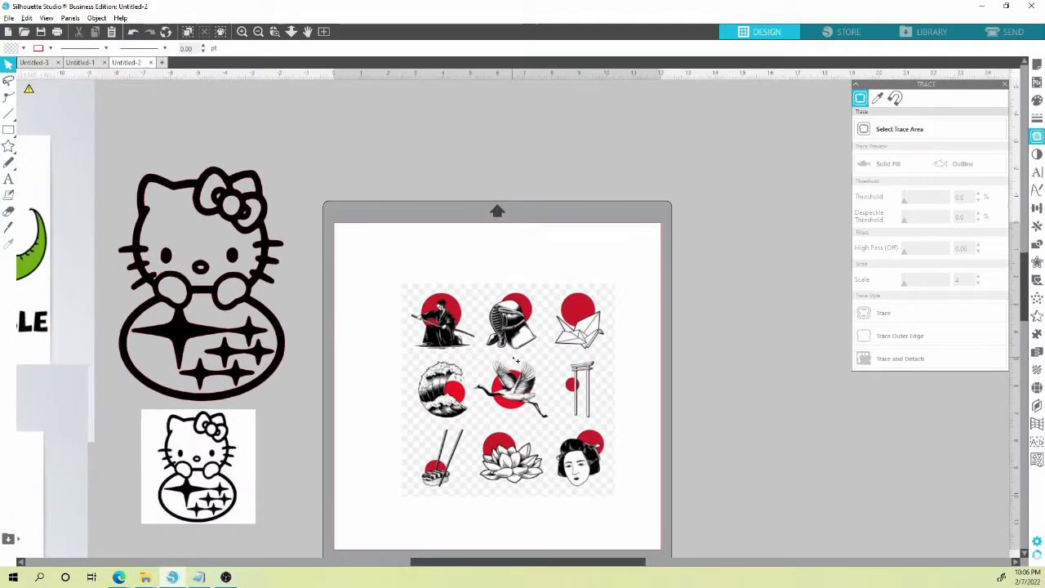
scroll(516, 353, up, 3)
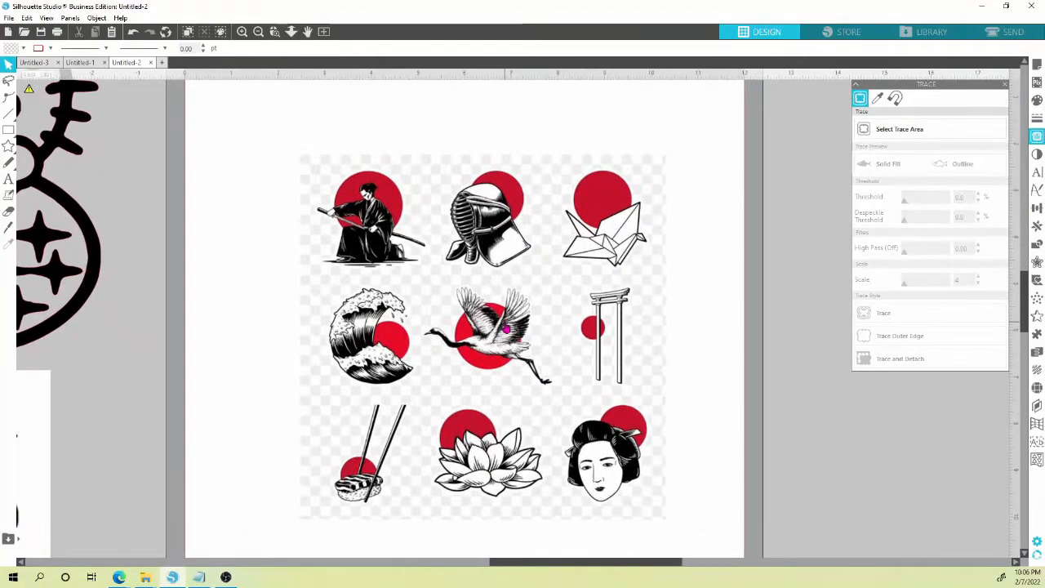
drag(576, 374, 532, 329)
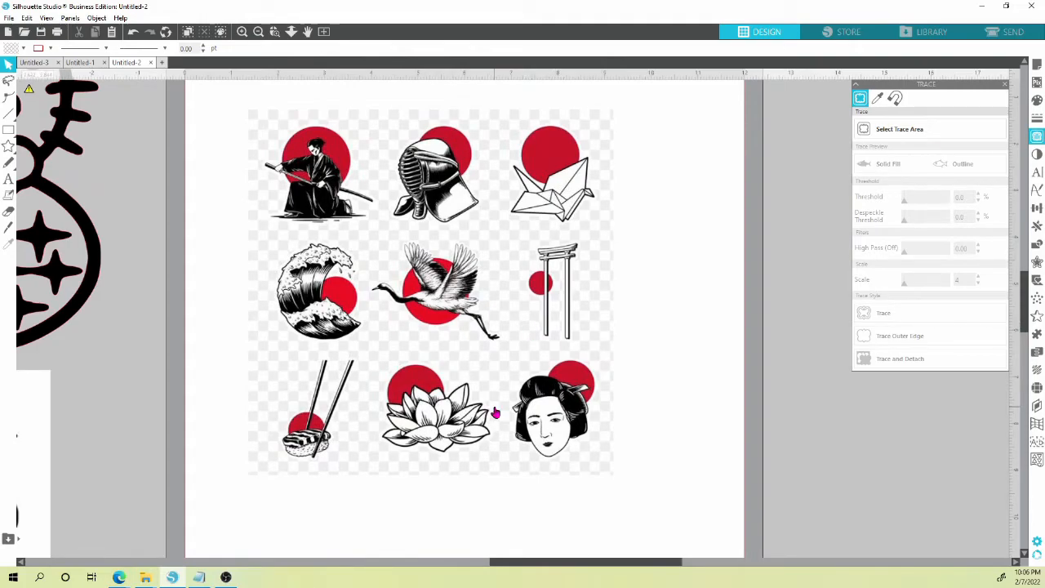
Set a trace area about 2.83 by 2.50 in around the lotus and its red circle on the illustration sheet.
scroll(495, 413, up, 4)
scroll(491, 432, up, 1)
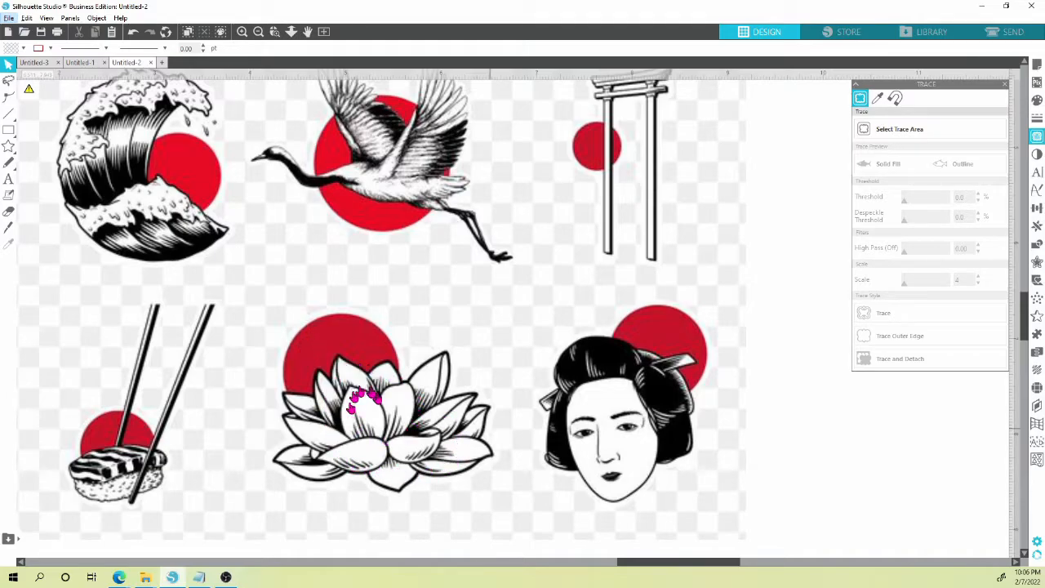
scroll(377, 398, down, 3)
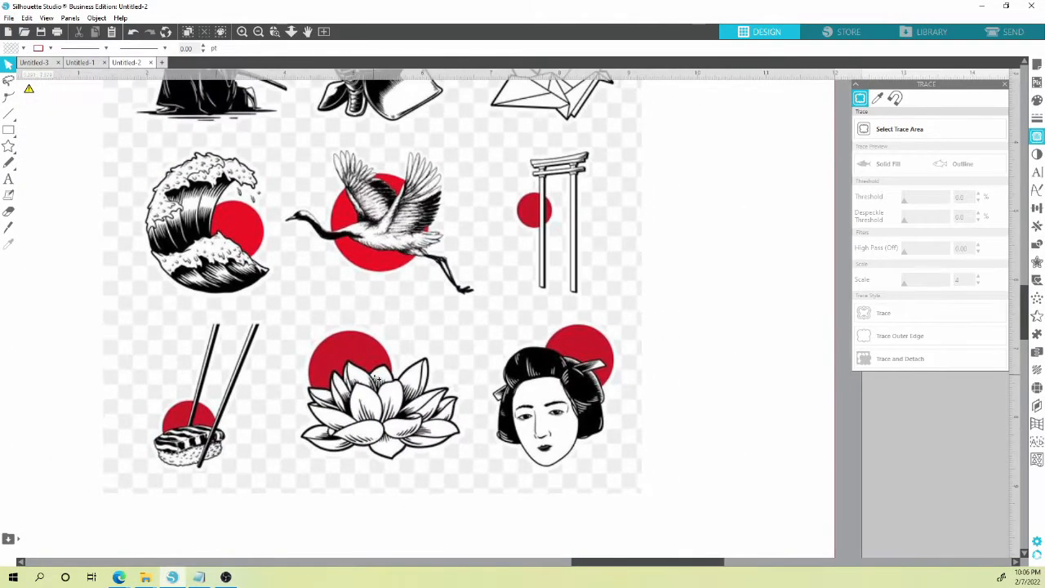
drag(343, 393, 425, 394)
scroll(422, 394, down, 2)
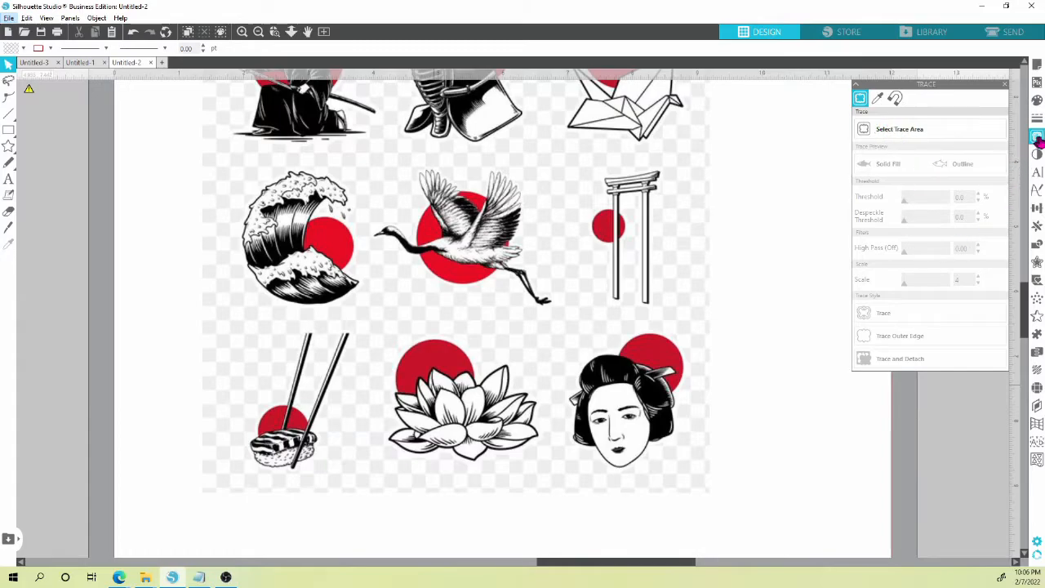
click(900, 130)
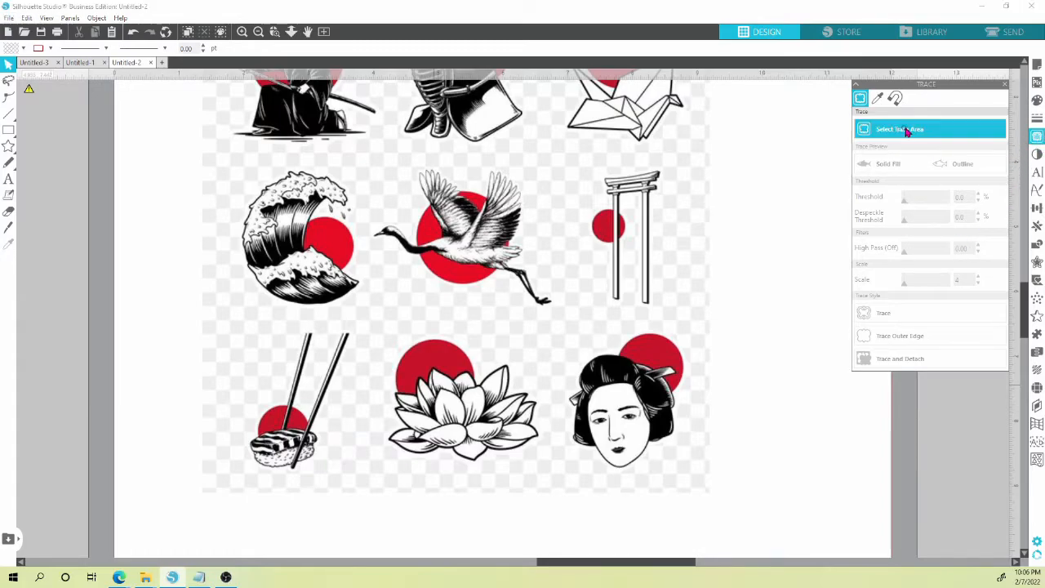
mouse_move(372, 315)
mouse_down()
mouse_move(450, 322)
mouse_move(539, 361)
mouse_move(555, 481)
mouse_up()
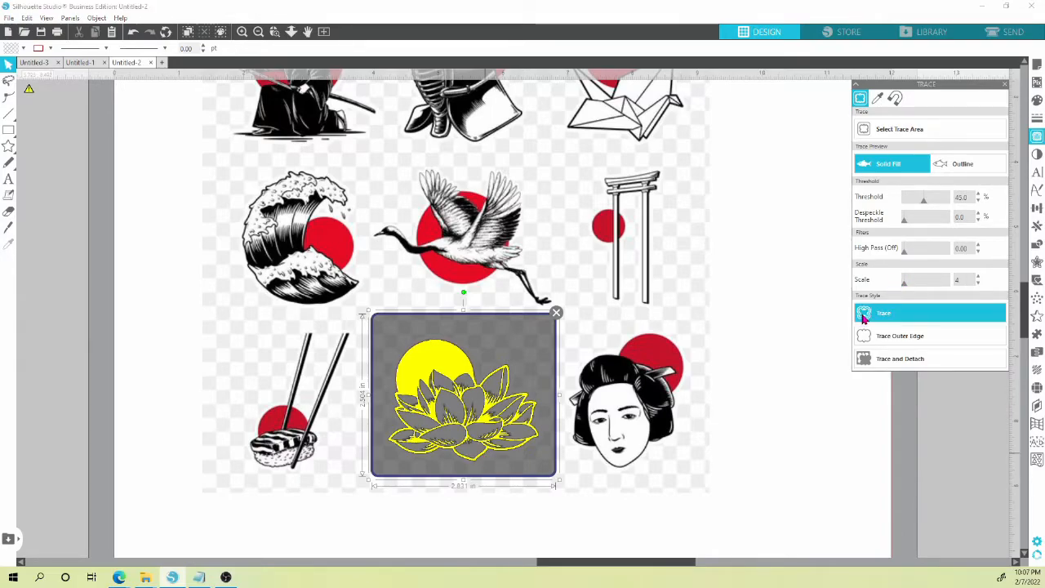
Try trace thresholds of 71% and 34% on the lotus preview, and settle on 52%.
scroll(513, 364, up, 3)
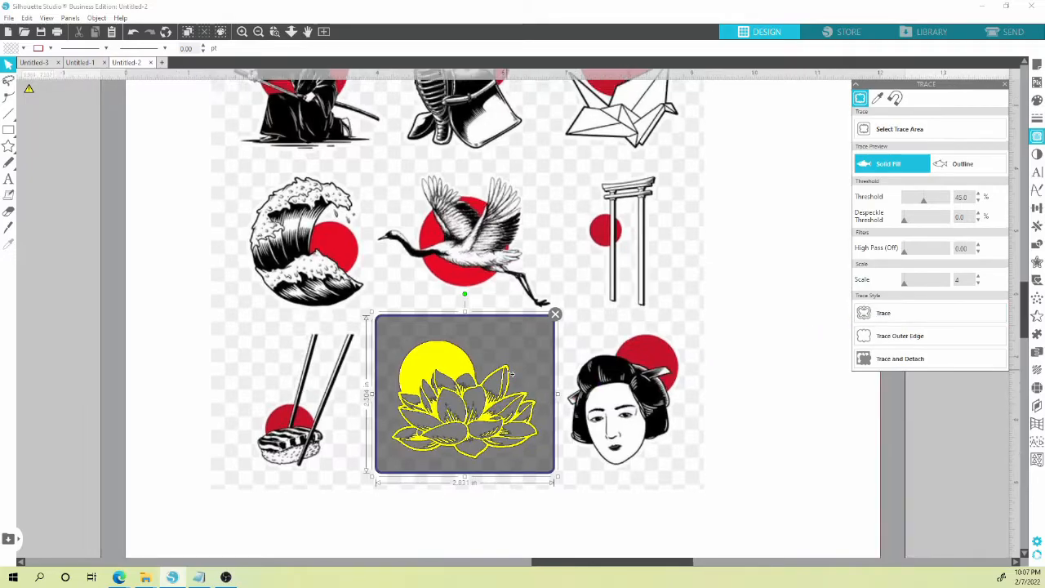
scroll(513, 366, up, 5)
drag(531, 387, 512, 310)
scroll(470, 372, up, 2)
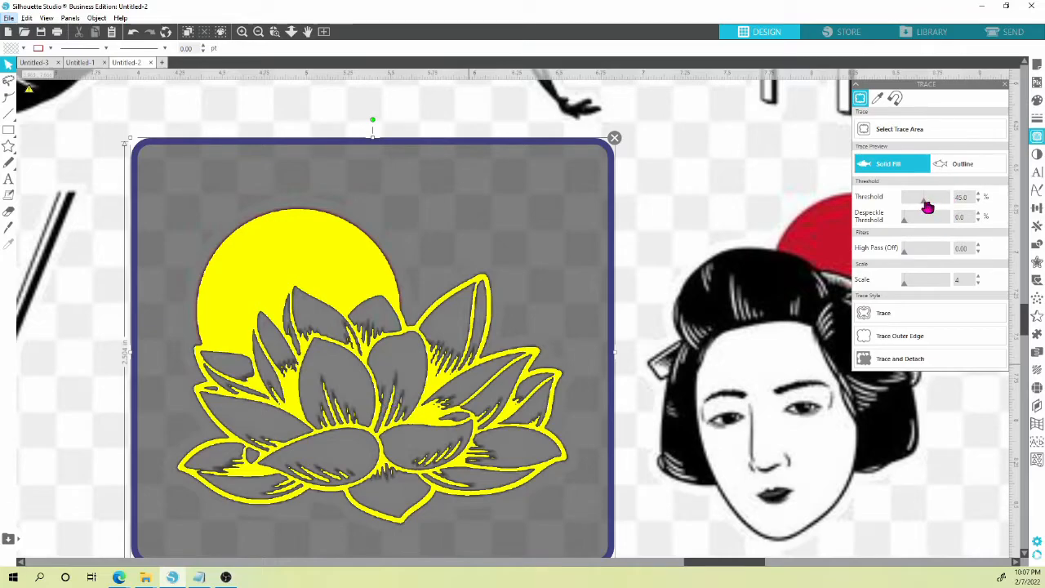
drag(924, 206, 935, 203)
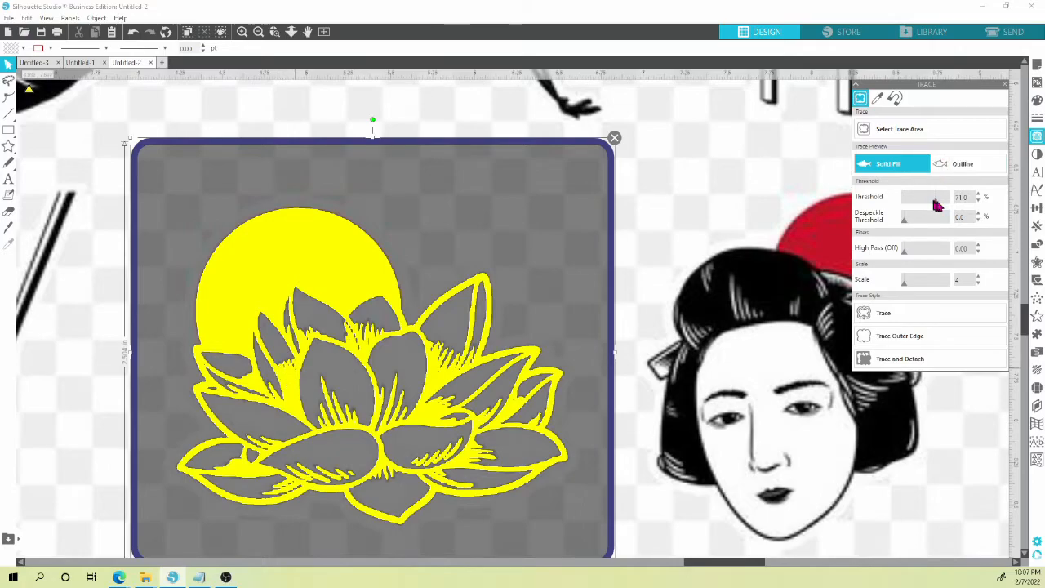
drag(936, 206, 920, 205)
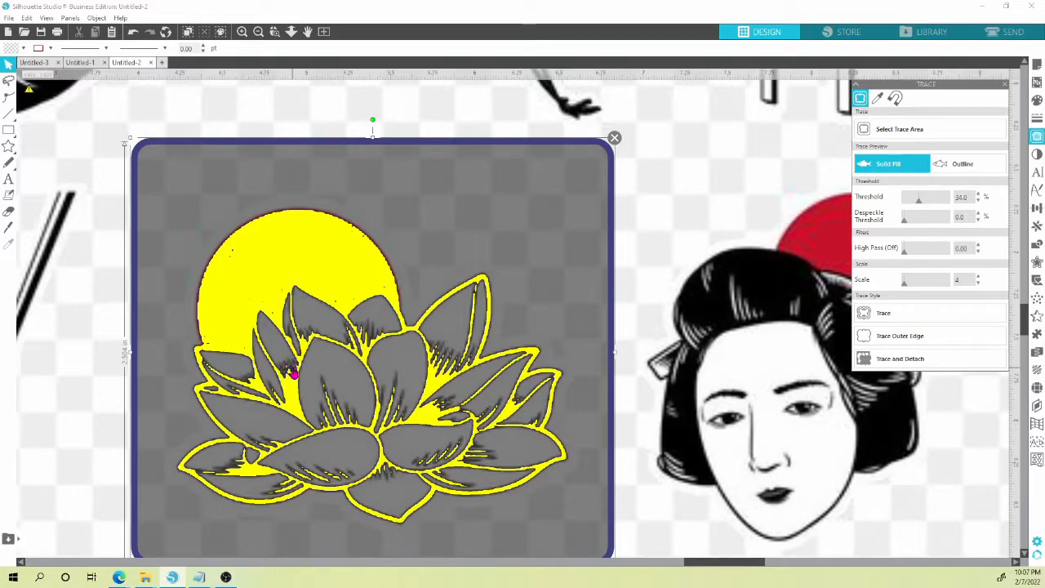
drag(919, 204, 927, 209)
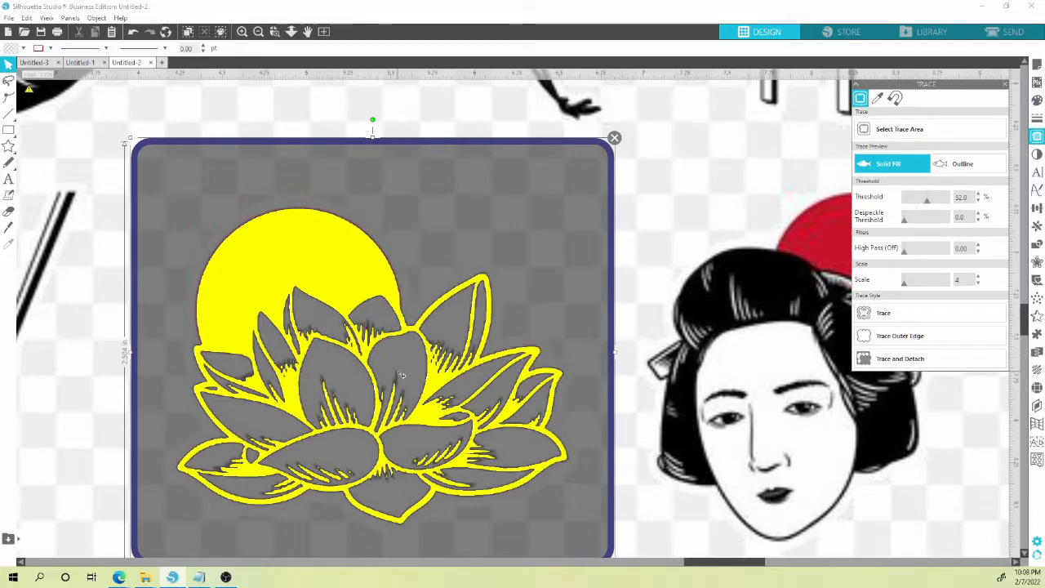
Trace and Detach the lotus with its red circle and move the detached piece below the illustration sheet.
scroll(401, 375, down, 5)
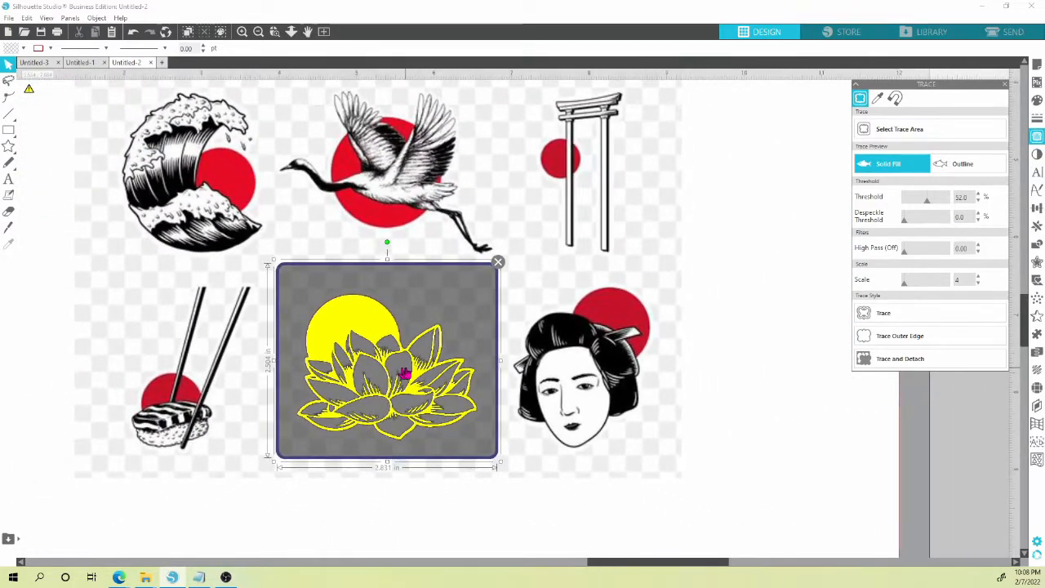
scroll(403, 373, down, 3)
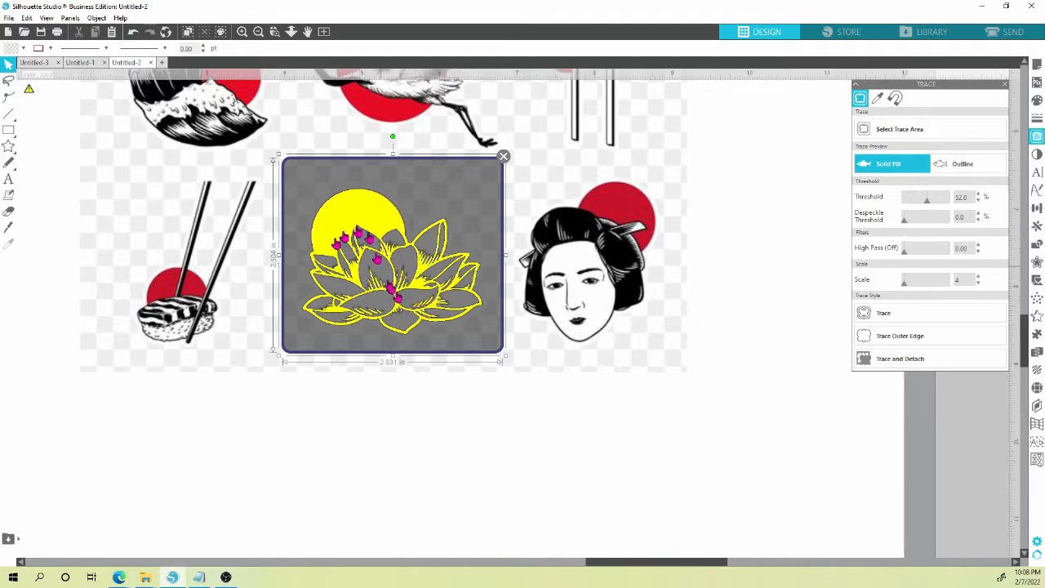
click(917, 360)
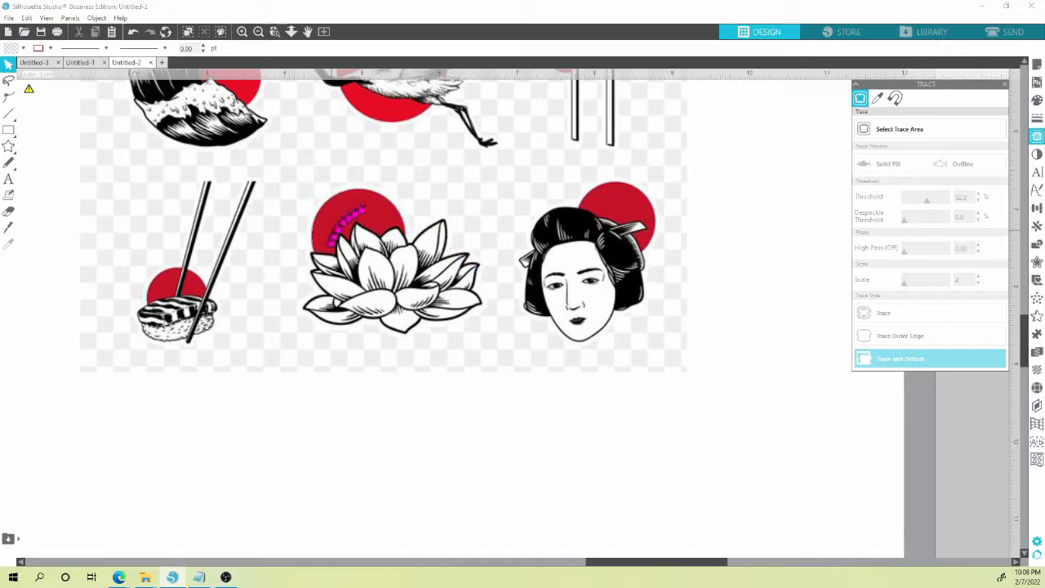
drag(394, 274, 396, 485)
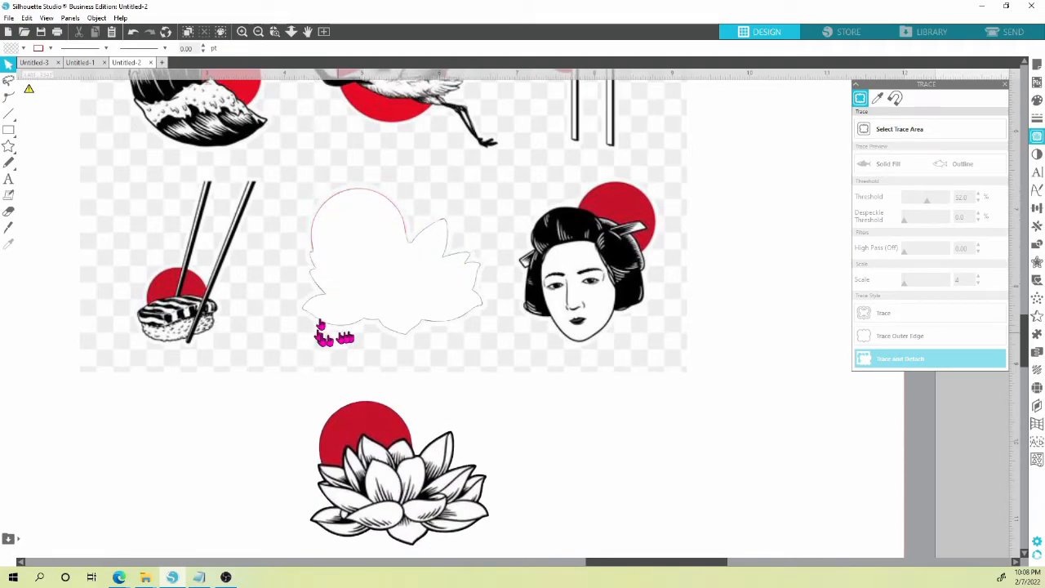
drag(408, 495, 448, 483)
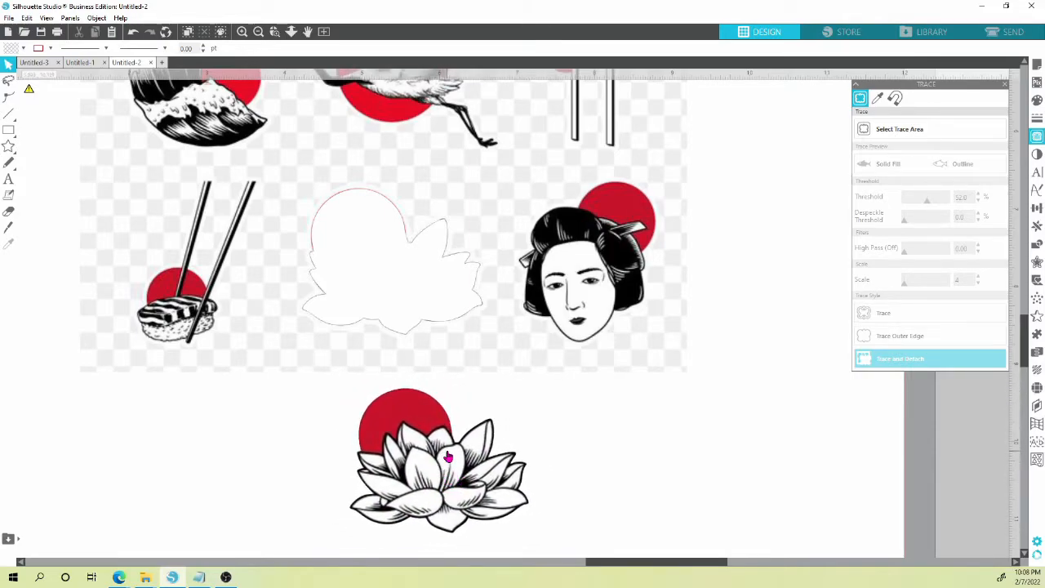
Move the illustration sheet and the detached lotus off the page to its right side.
scroll(448, 457, down, 2)
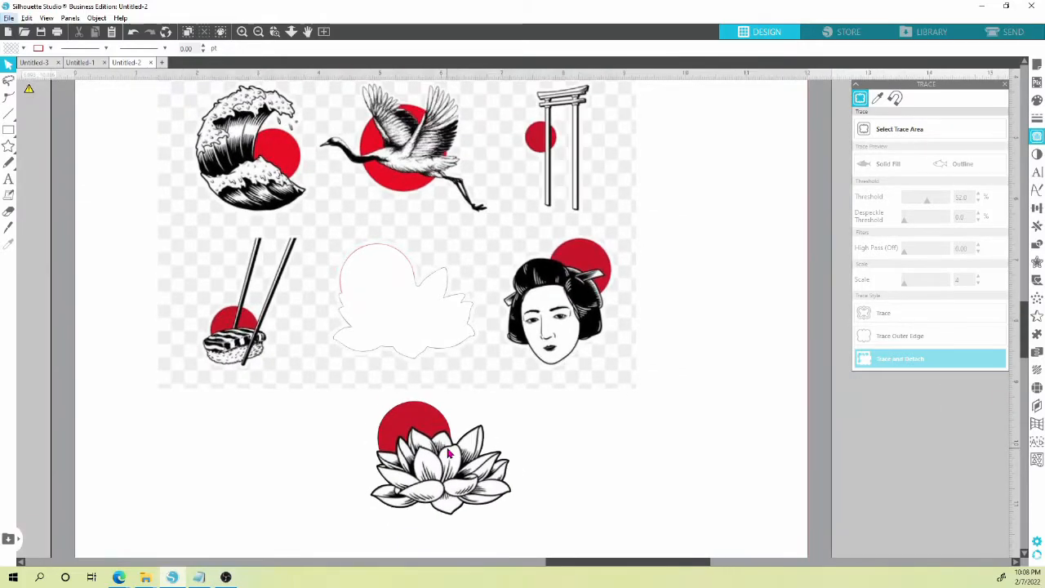
drag(434, 463, 419, 471)
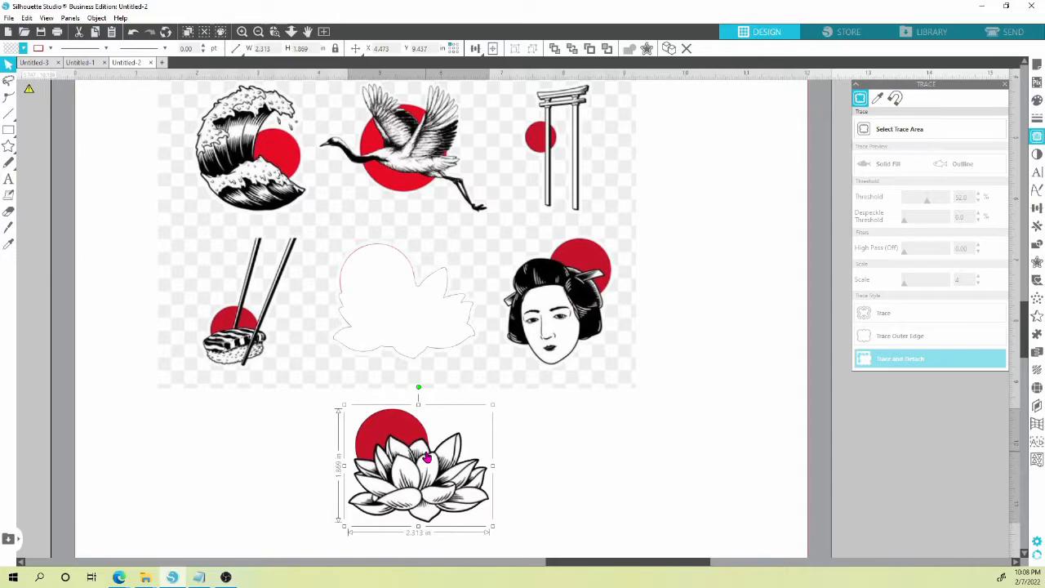
scroll(426, 458, down, 3)
drag(387, 280, 748, 304)
drag(406, 449, 690, 482)
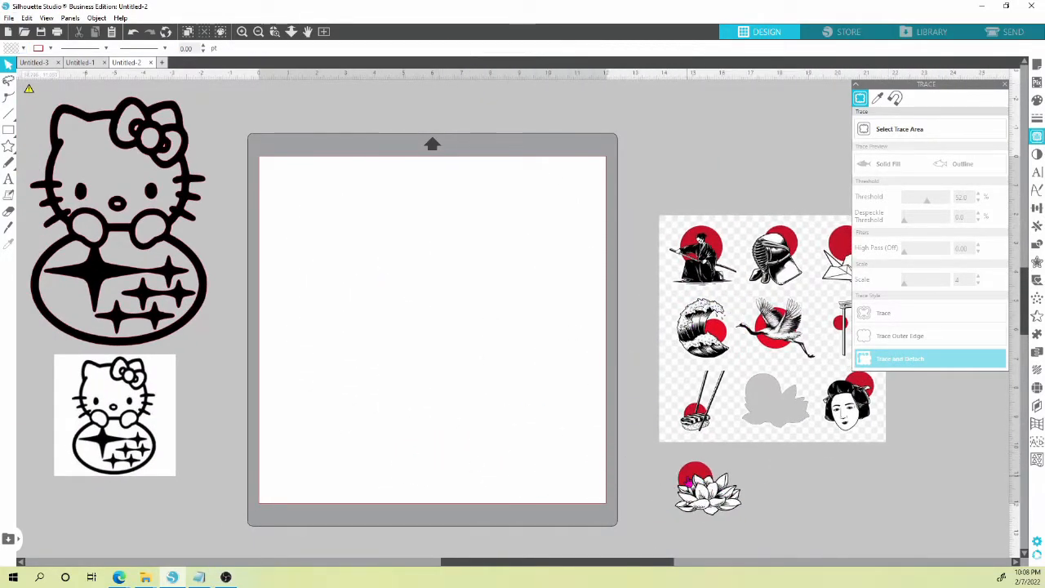
Preview the cut lines of the Hello Kitty trace and the detached lotus in the Send workspace, leaving only the lotus on the page.
mouse_move(155, 224)
mouse_down()
mouse_move(382, 287)
mouse_move(399, 306)
mouse_up()
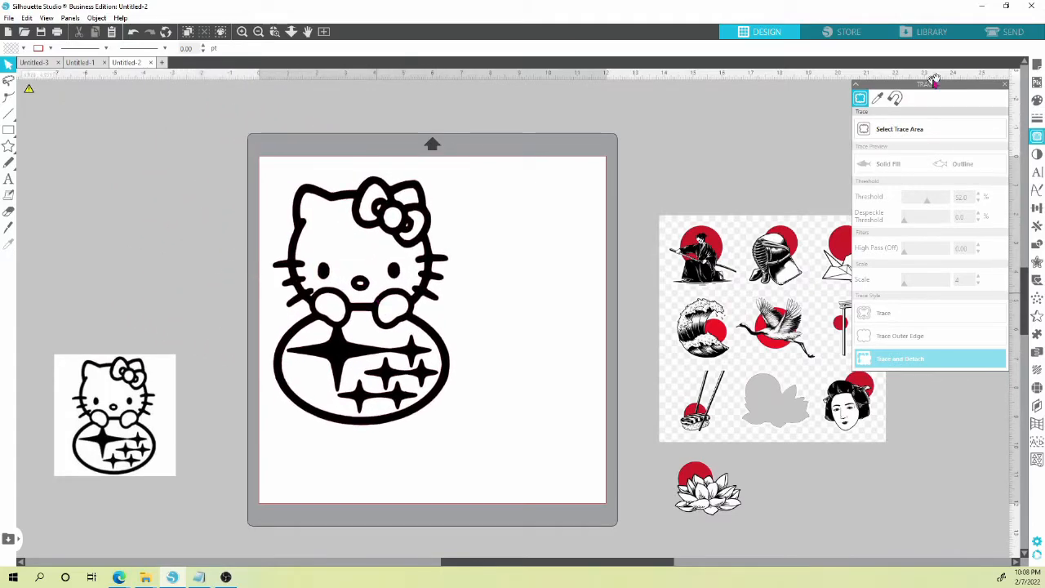
click(1004, 33)
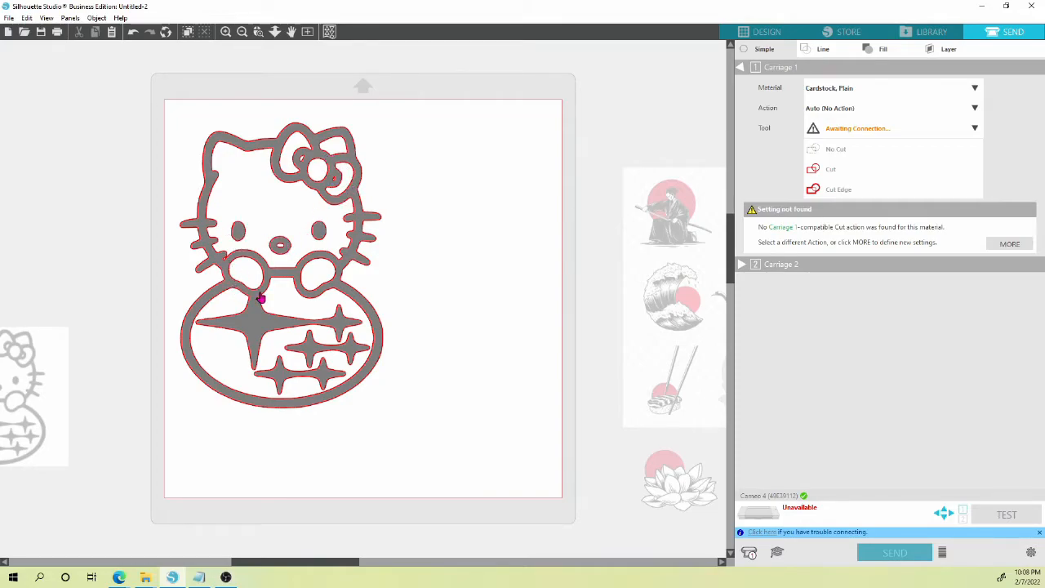
drag(342, 326, 98, 223)
drag(671, 486, 222, 184)
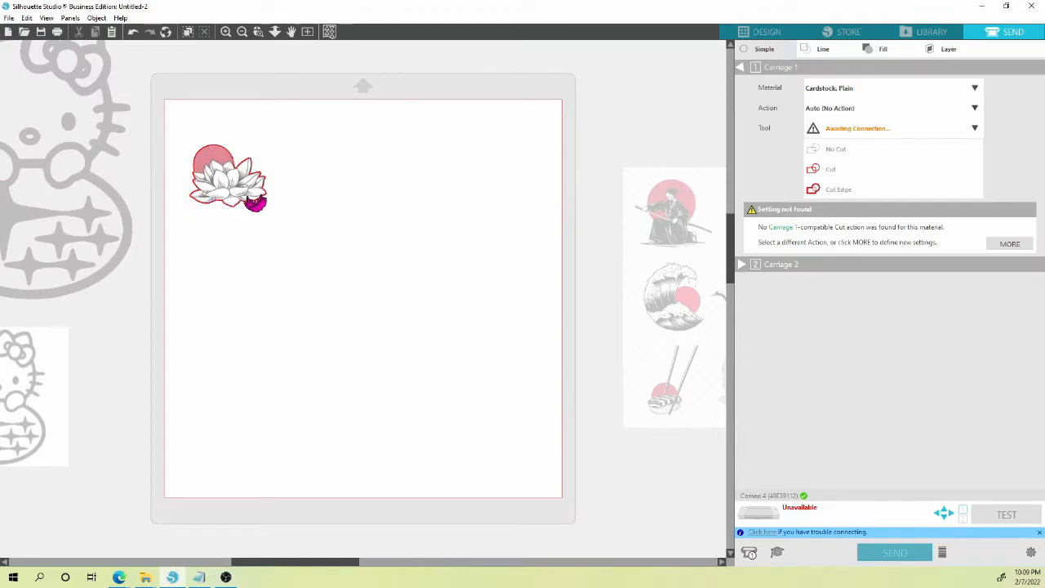
click(764, 32)
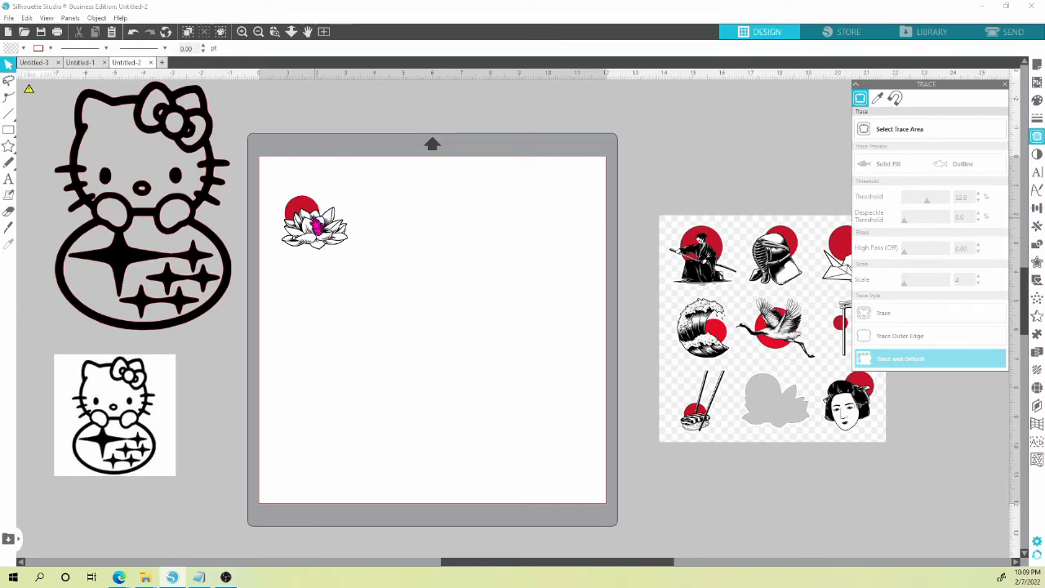
Move the detached lotus toward the page's middle and apply Trace to an area about 3.10 by 3.44 in around it.
drag(310, 235, 314, 295)
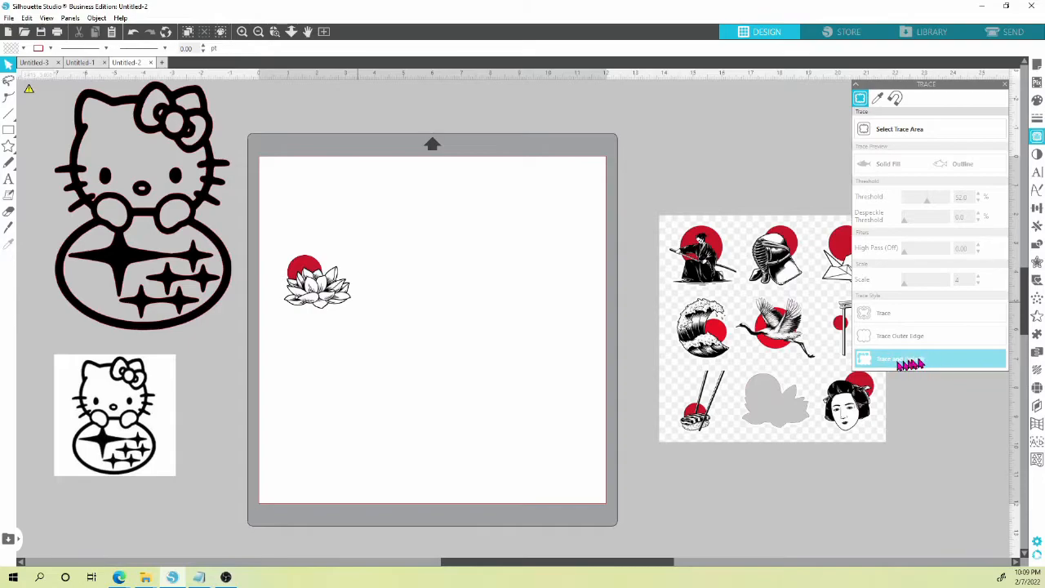
mouse_move(320, 285)
mouse_down()
mouse_move(426, 436)
mouse_move(723, 490)
mouse_move(426, 328)
mouse_move(401, 332)
mouse_up()
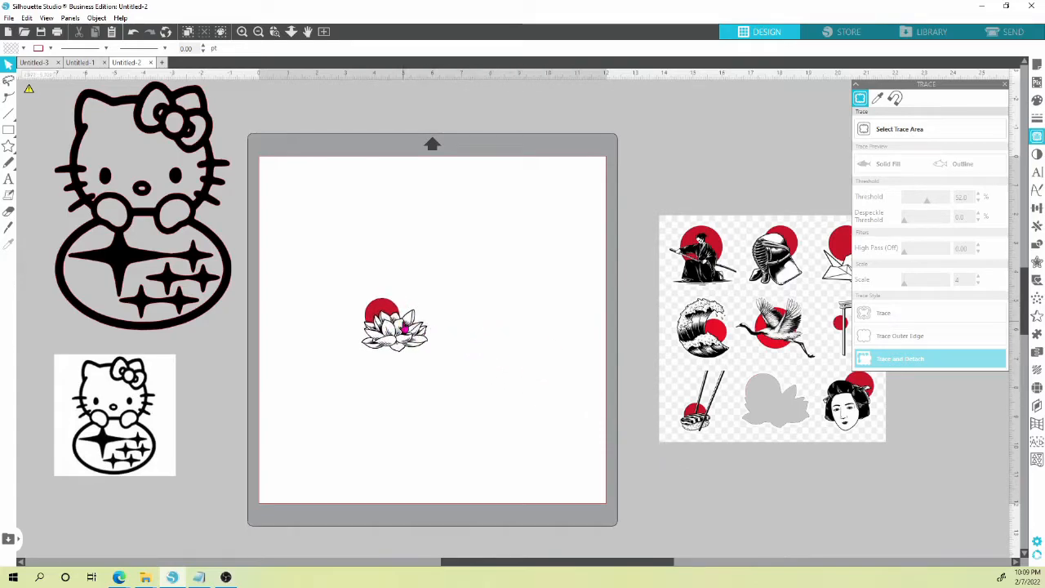
click(906, 132)
mouse_move(772, 166)
mouse_down()
mouse_move(946, 130)
mouse_move(838, 131)
mouse_up()
click(837, 131)
click(888, 133)
mouse_move(345, 283)
mouse_down()
mouse_move(420, 314)
mouse_move(433, 380)
mouse_up()
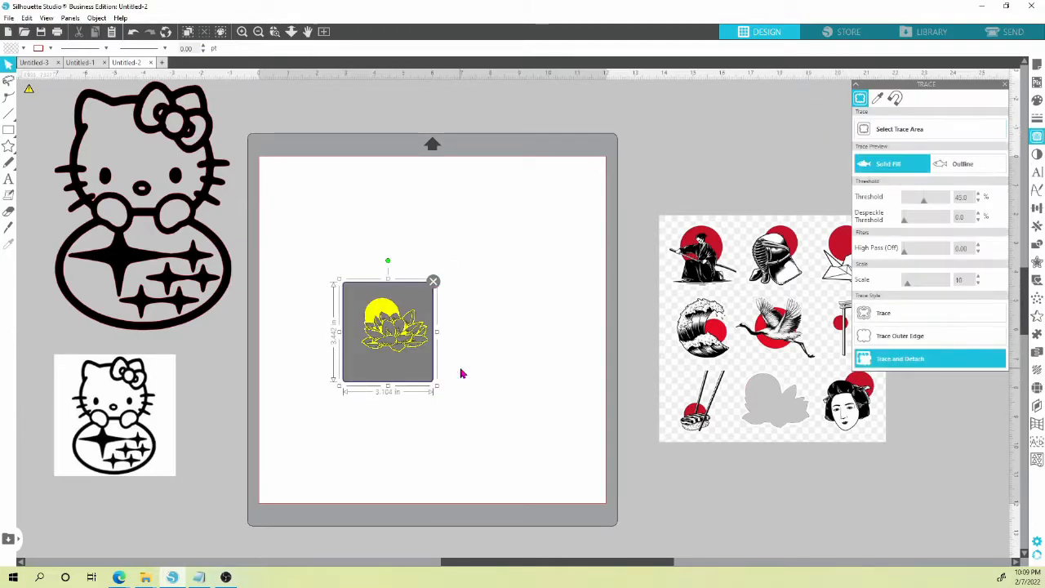
click(884, 315)
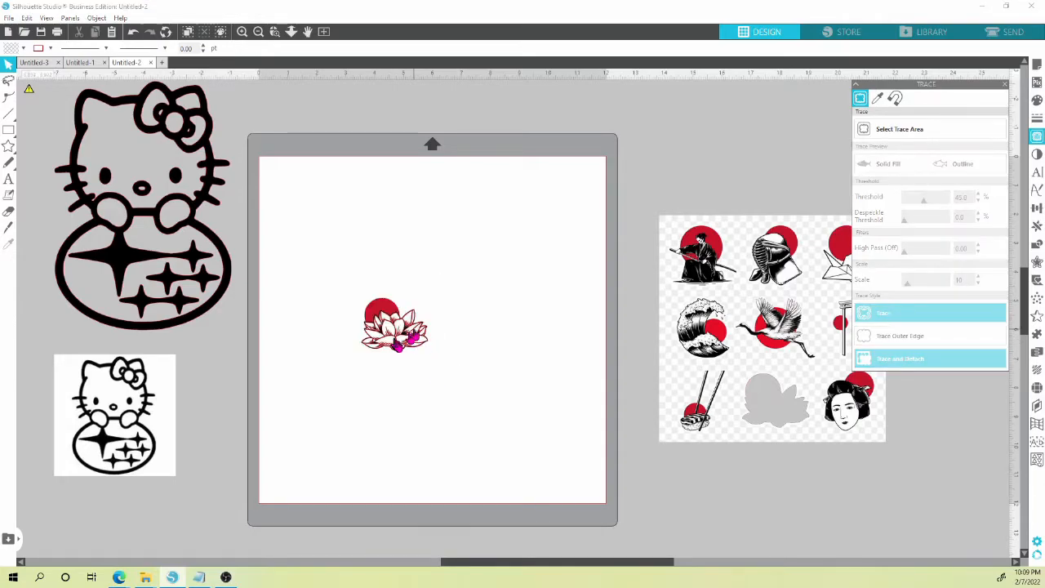
Inspect the cut lines of the traced lotus up close in the Send workspace and return to the Design workspace.
click(989, 34)
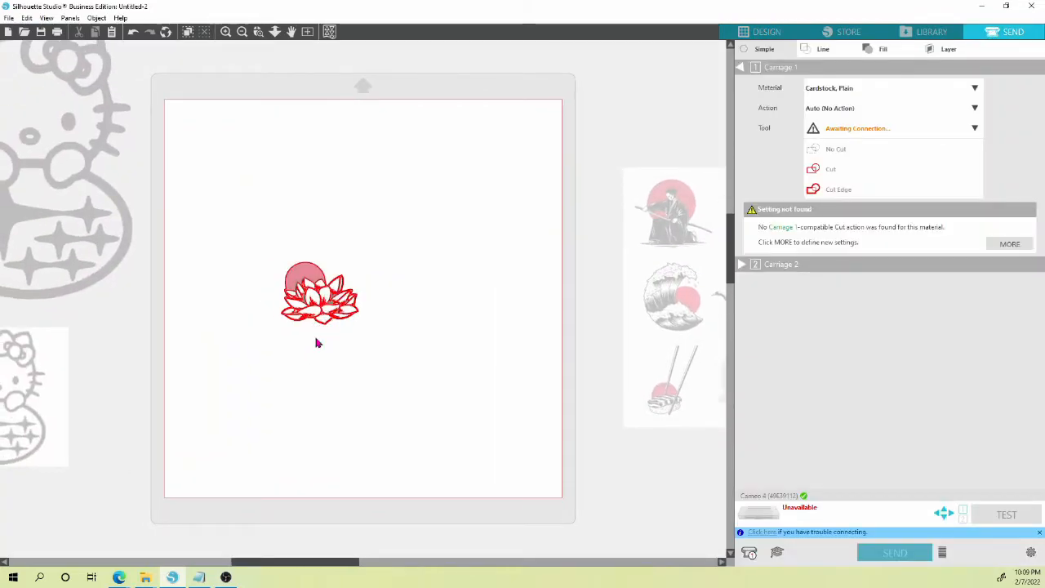
scroll(310, 340, up, 5)
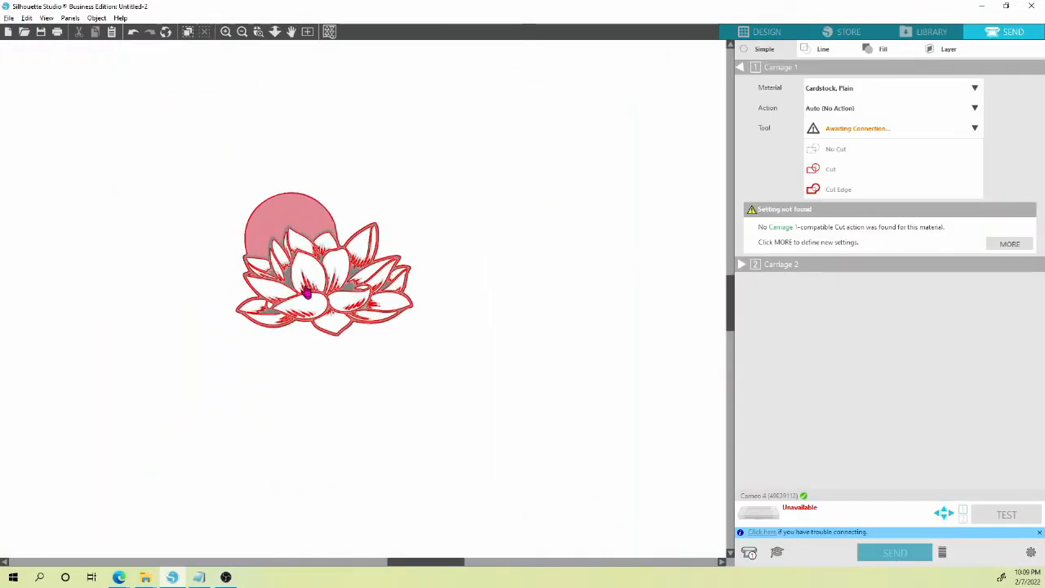
scroll(303, 282, up, 2)
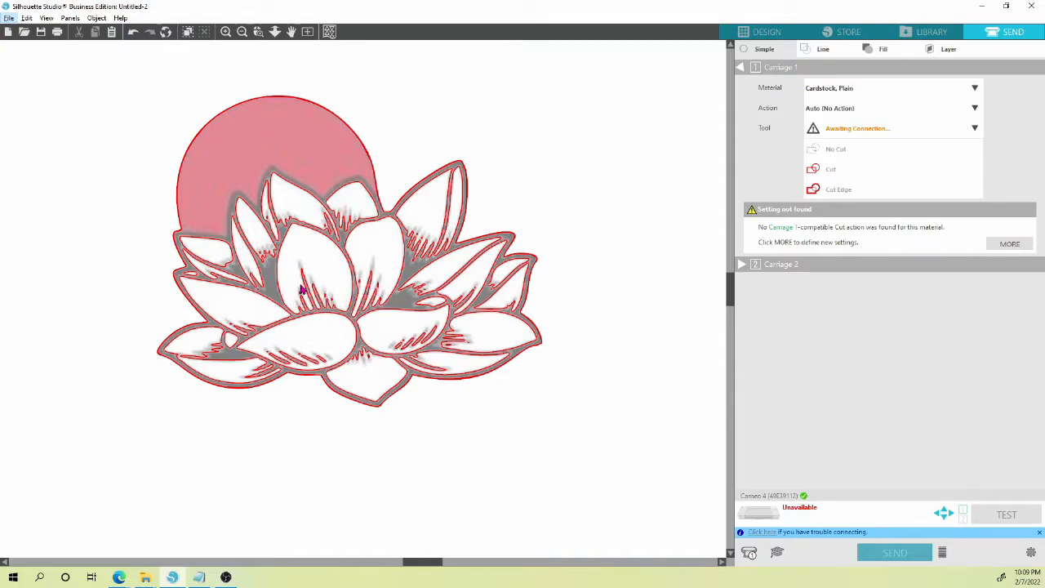
scroll(301, 290, down, 8)
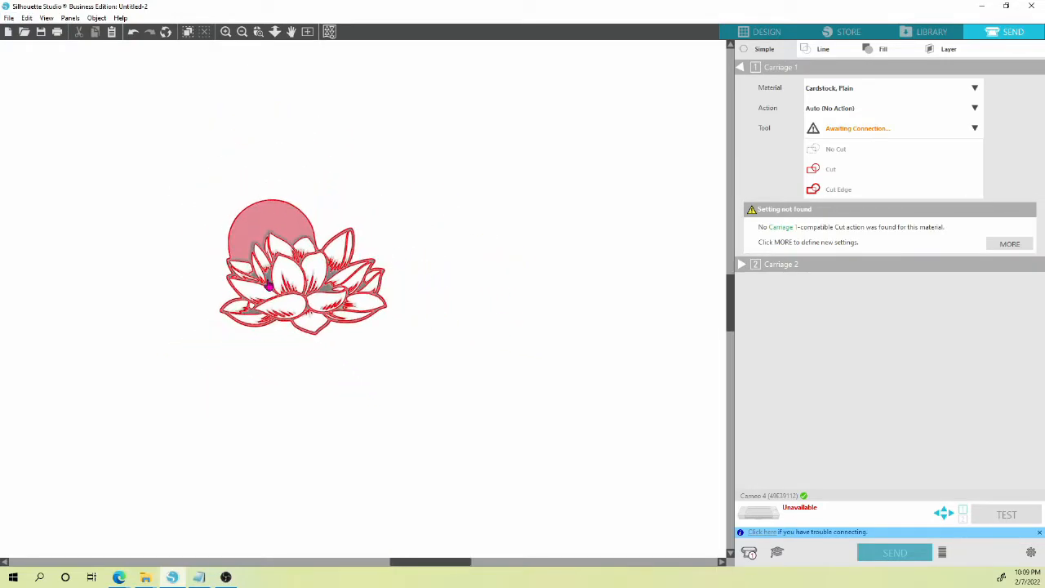
scroll(270, 279, down, 8)
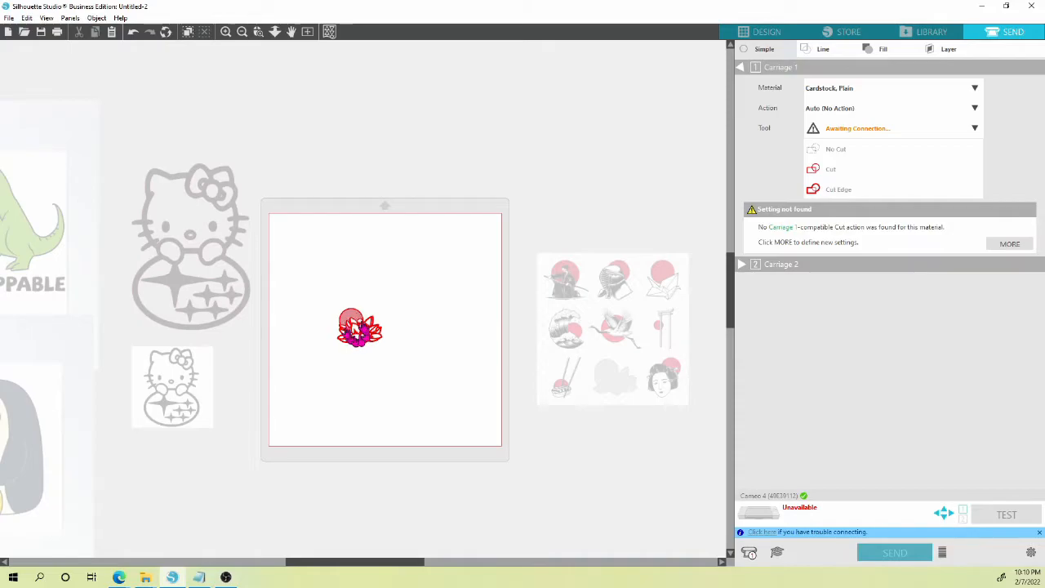
click(769, 36)
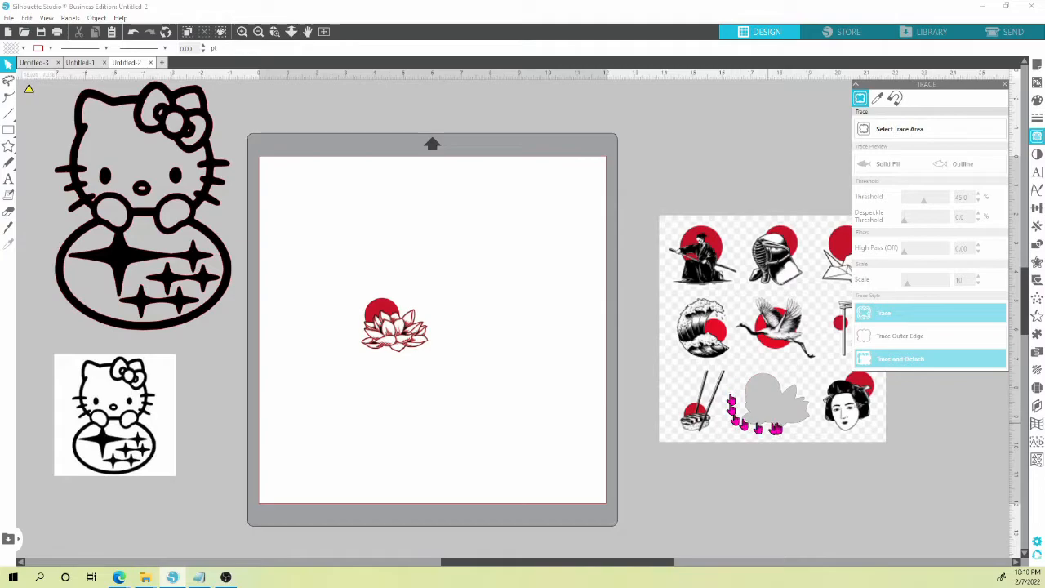
Move the lotus image off its trace and fill the trace with black, replacing that fill with red.
mouse_move(395, 335)
mouse_down()
mouse_move(368, 369)
mouse_move(364, 404)
mouse_up()
click(392, 327)
click(25, 49)
click(13, 64)
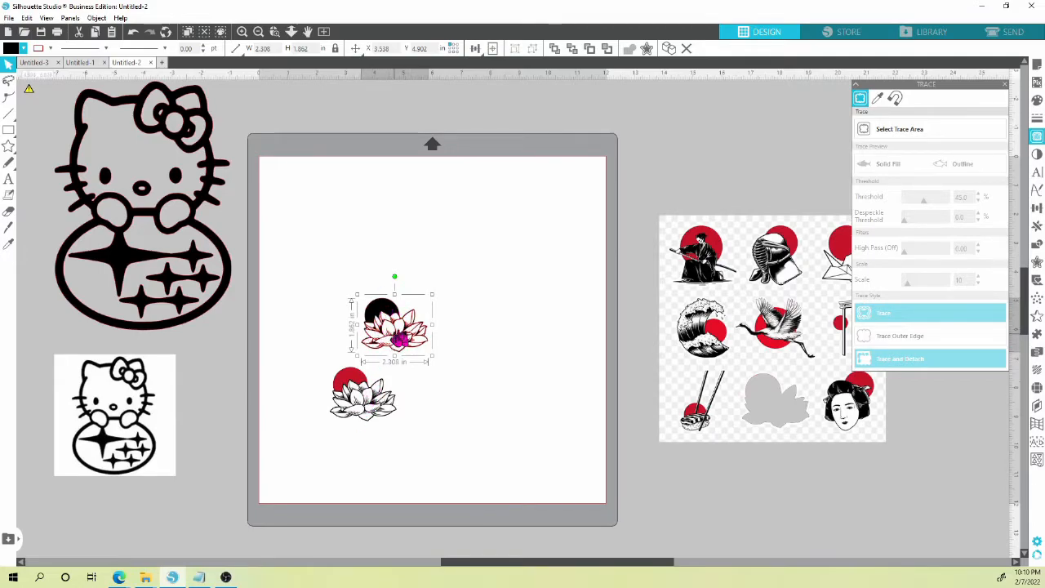
click(24, 49)
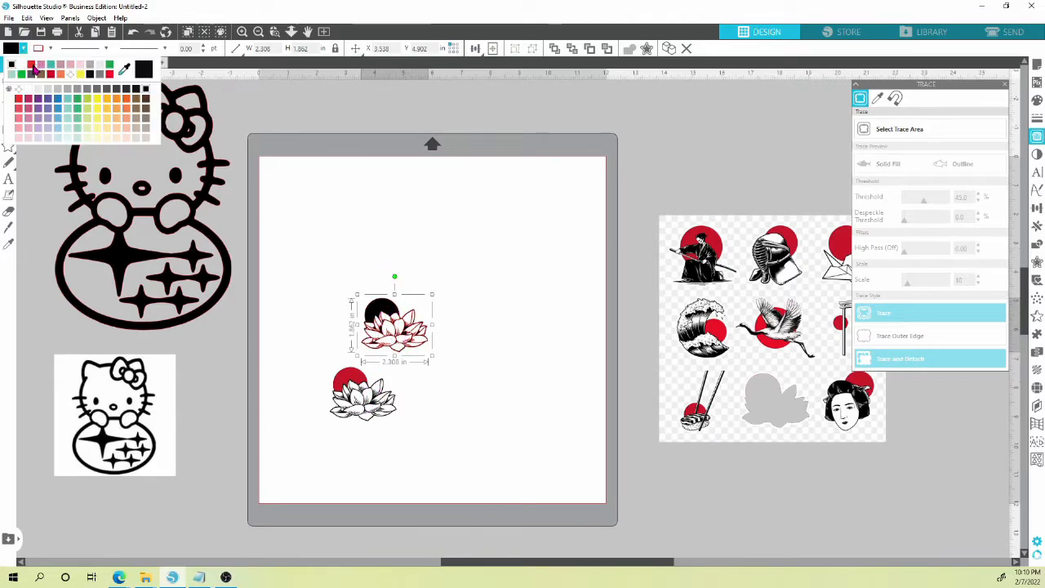
click(31, 64)
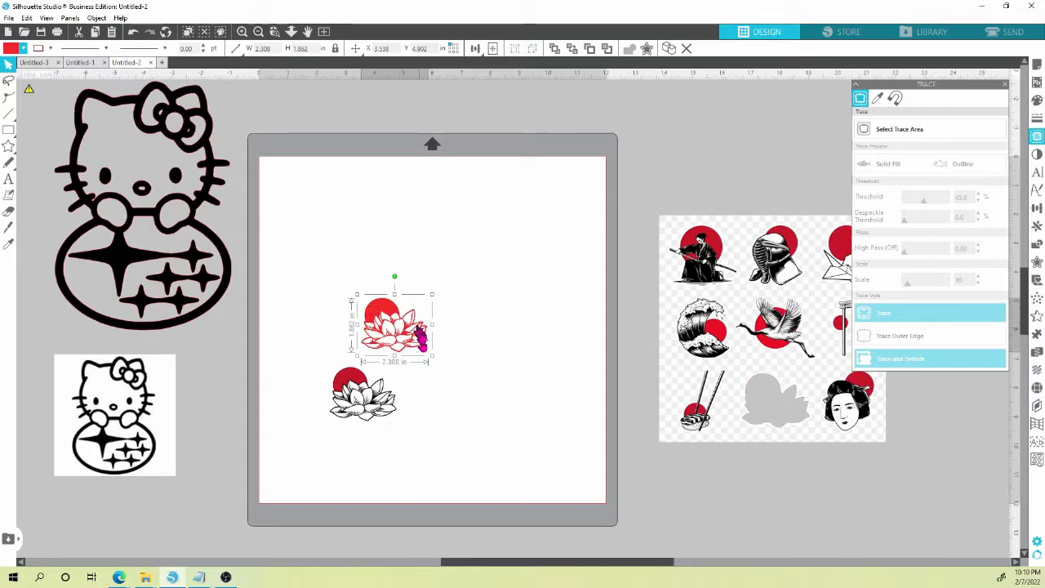
click(455, 315)
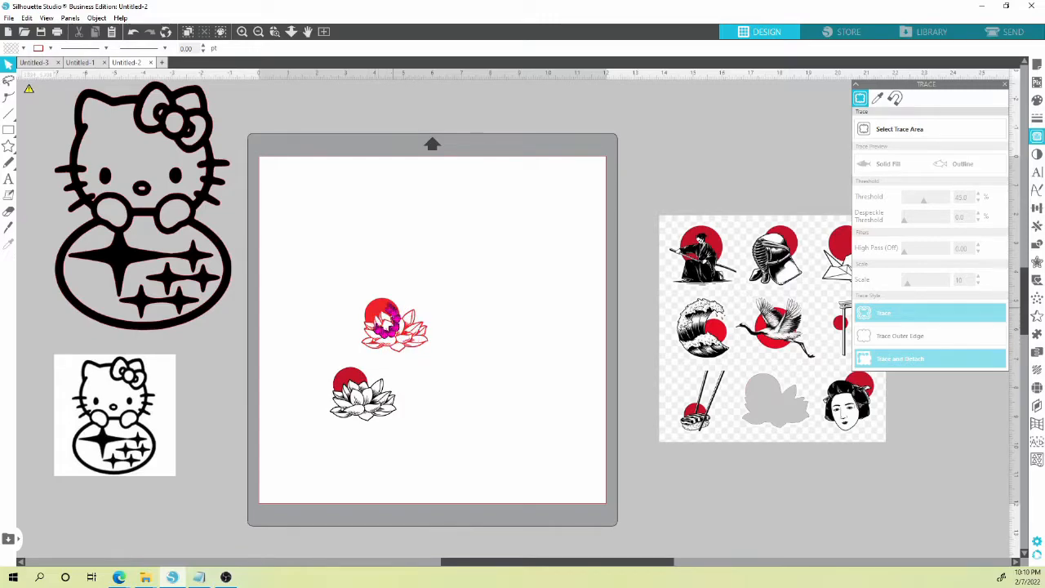
Move the red lotus trace and the lotus image off the page below the illustration sheet, and place the penguin image on the page.
mouse_move(406, 341)
mouse_down()
mouse_move(423, 325)
mouse_move(712, 513)
mouse_up()
mouse_move(361, 405)
mouse_down()
mouse_move(593, 423)
mouse_move(809, 504)
mouse_up()
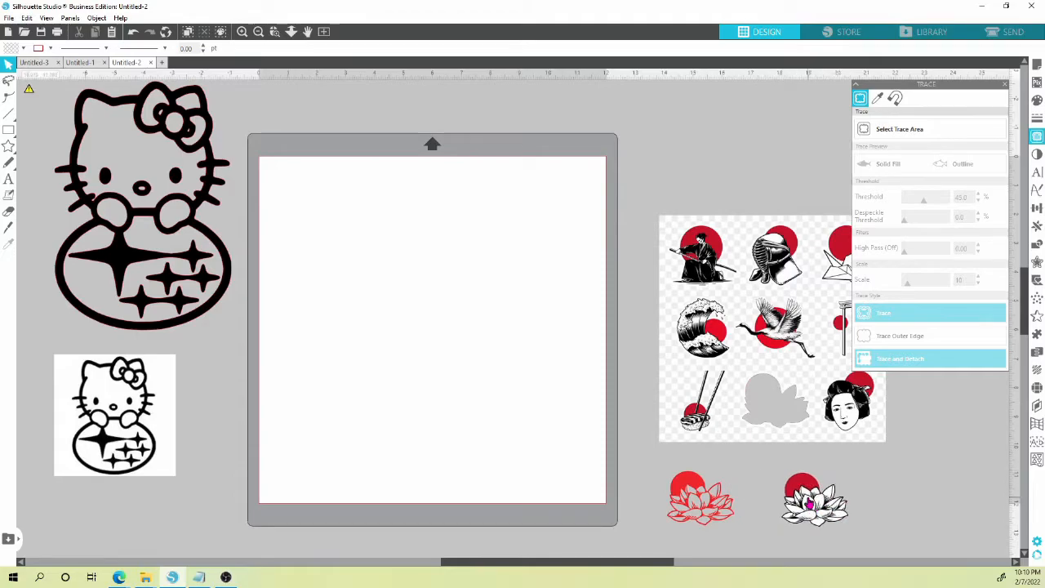
scroll(257, 343, down, 4)
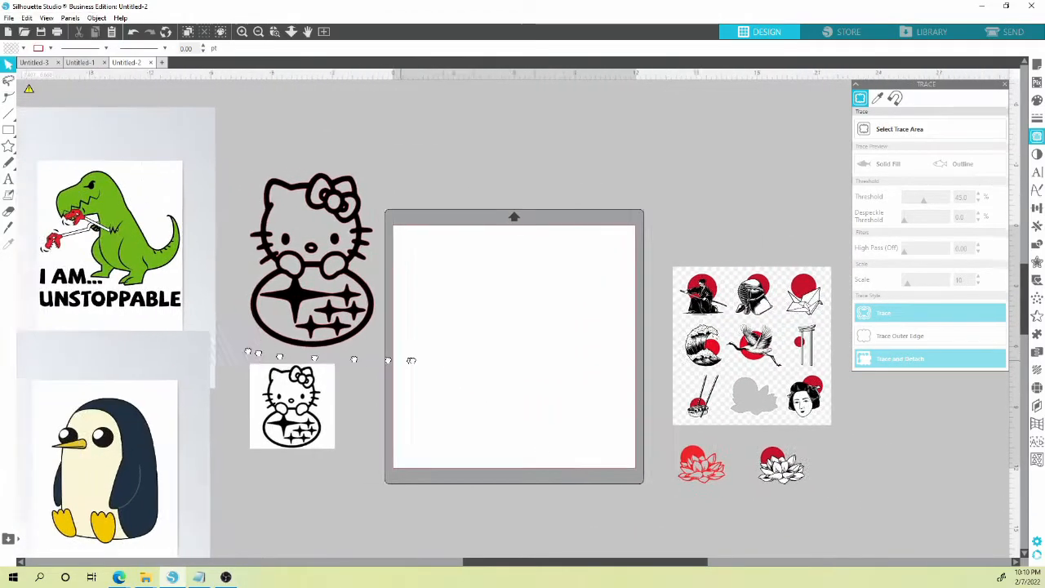
drag(410, 360, 539, 352)
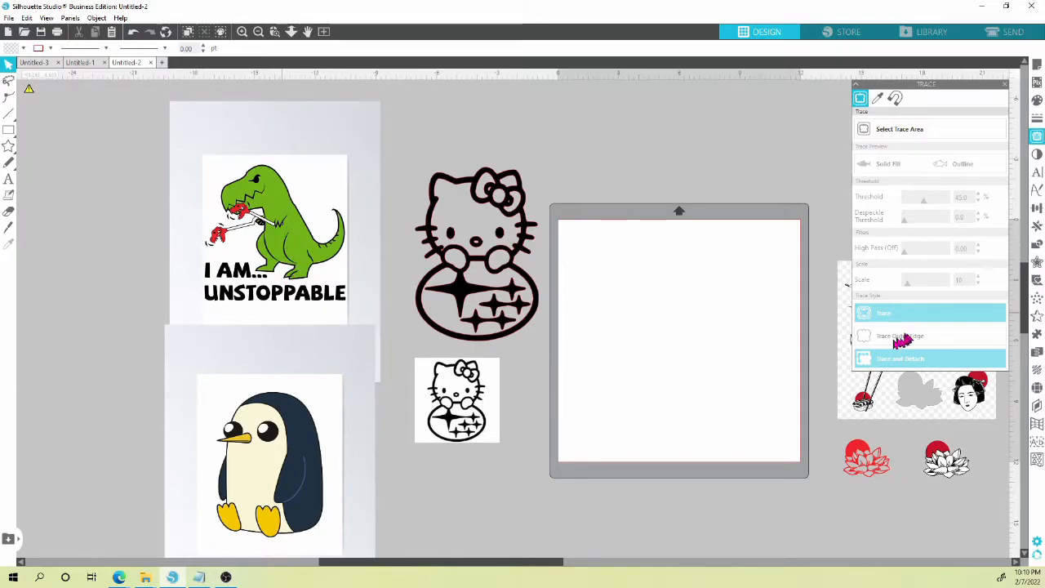
drag(279, 471, 682, 345)
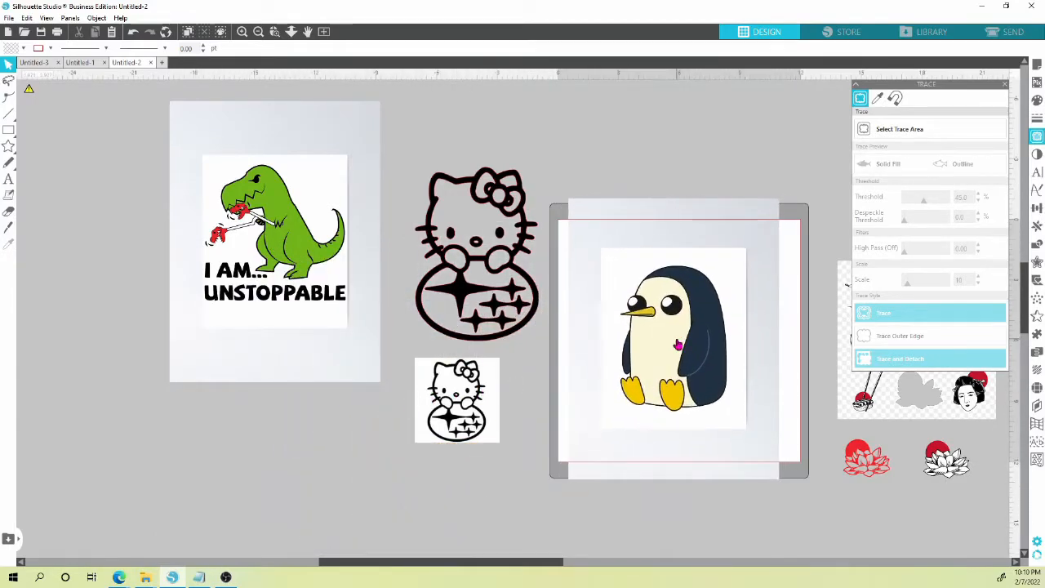
Apply Trace Outer Edge to an area about 7.62 in wide around the whole penguin and move the image and its outline apart.
scroll(676, 345, up, 5)
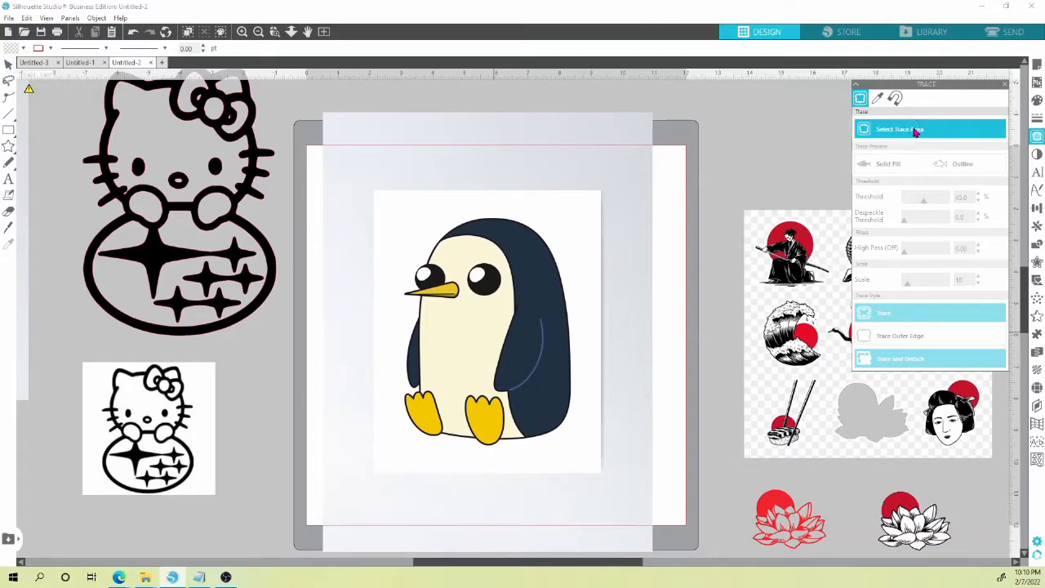
mouse_move(364, 184)
mouse_down()
mouse_move(583, 302)
mouse_move(606, 490)
mouse_up()
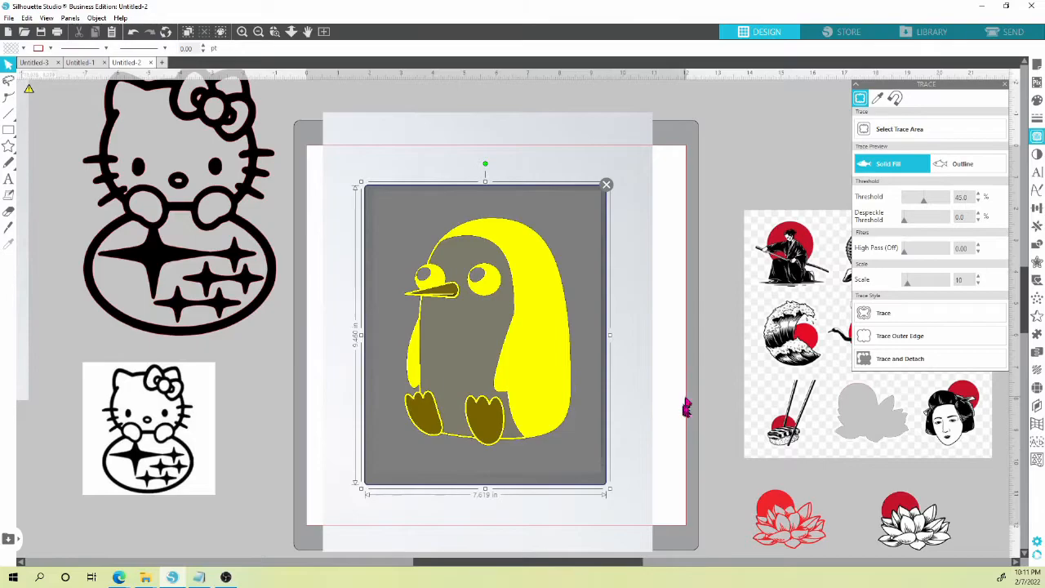
click(912, 337)
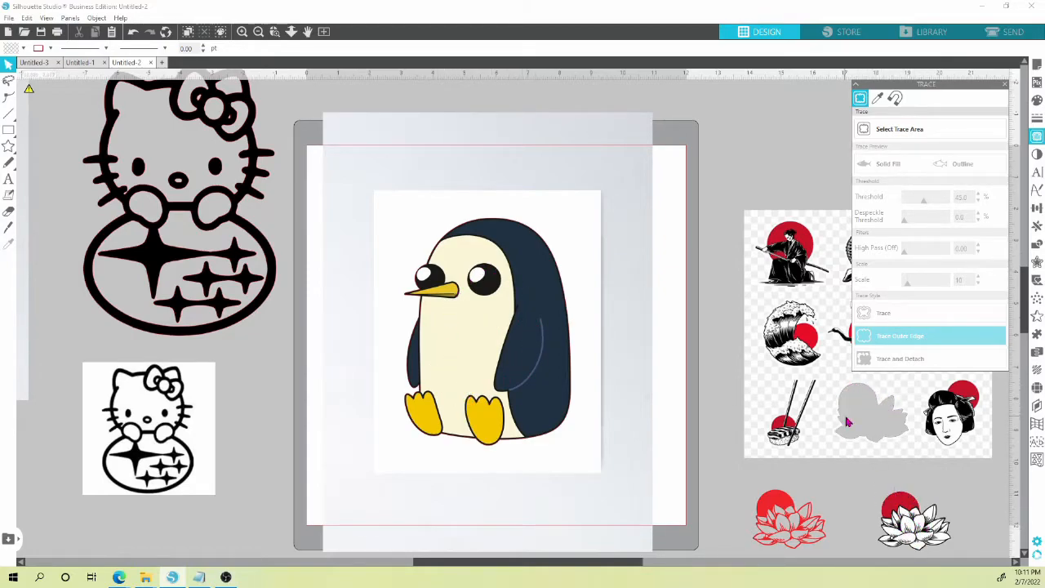
drag(529, 347, 316, 400)
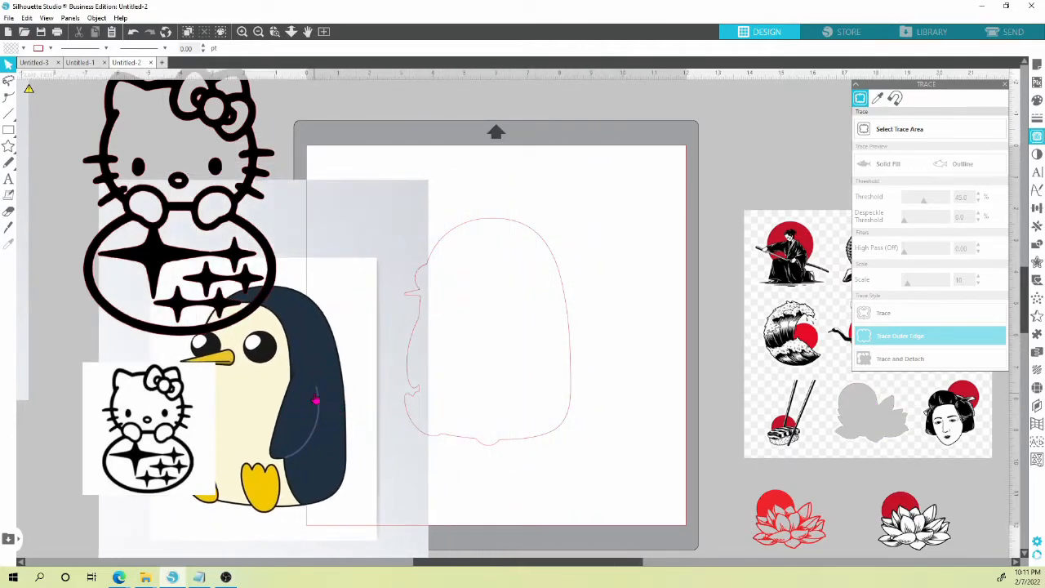
drag(566, 302, 635, 334)
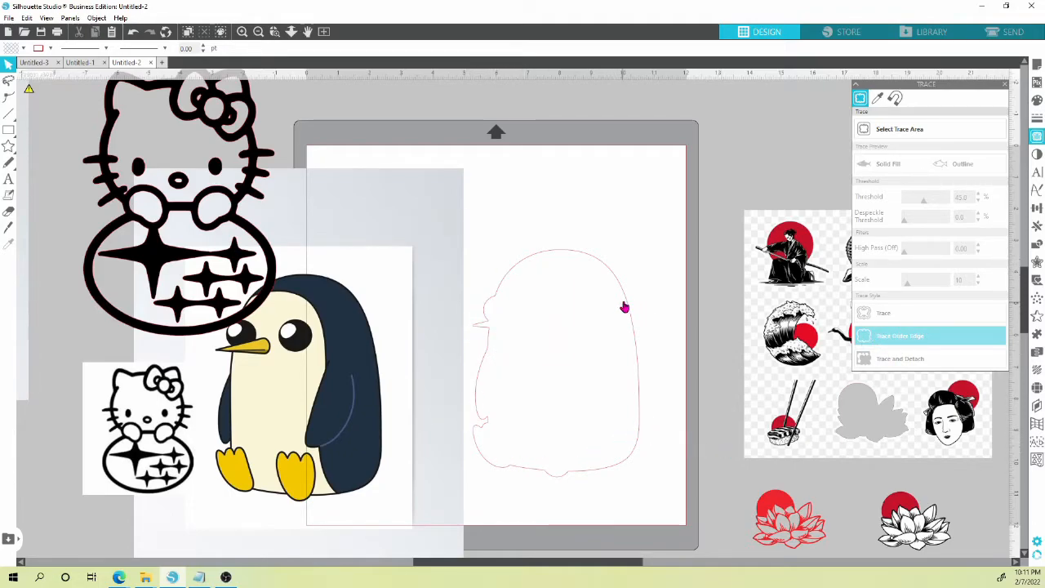
Realign the penguin image with its outline, trace the outer edge of only a 4.816 in wide part, and pull the partial outline clear.
mouse_move(359, 351)
mouse_down()
mouse_move(511, 308)
mouse_move(618, 331)
mouse_move(585, 336)
mouse_up()
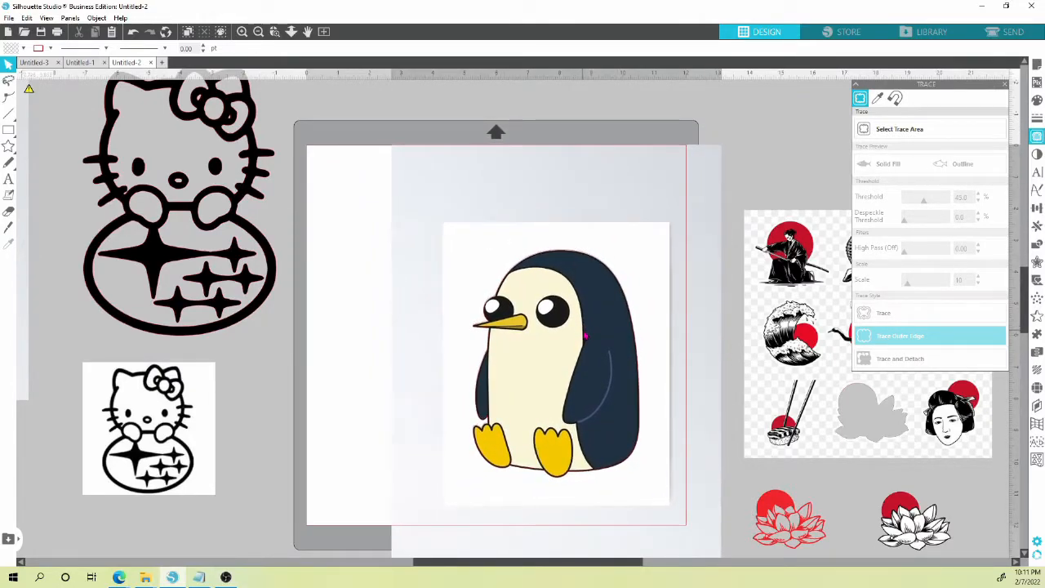
mouse_move(453, 241)
mouse_down()
mouse_move(490, 261)
mouse_move(607, 502)
mouse_up()
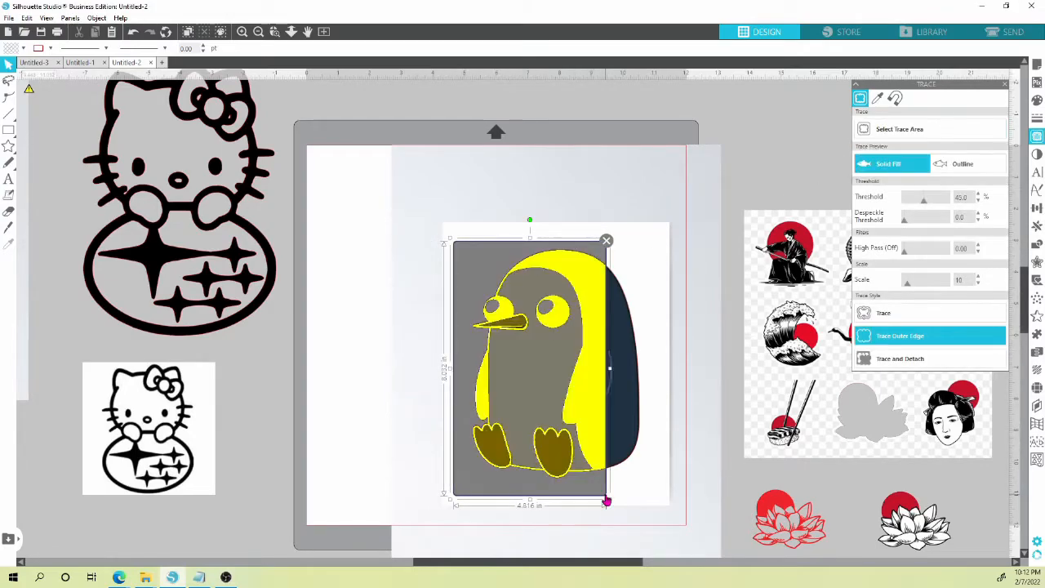
click(908, 338)
drag(648, 359, 805, 325)
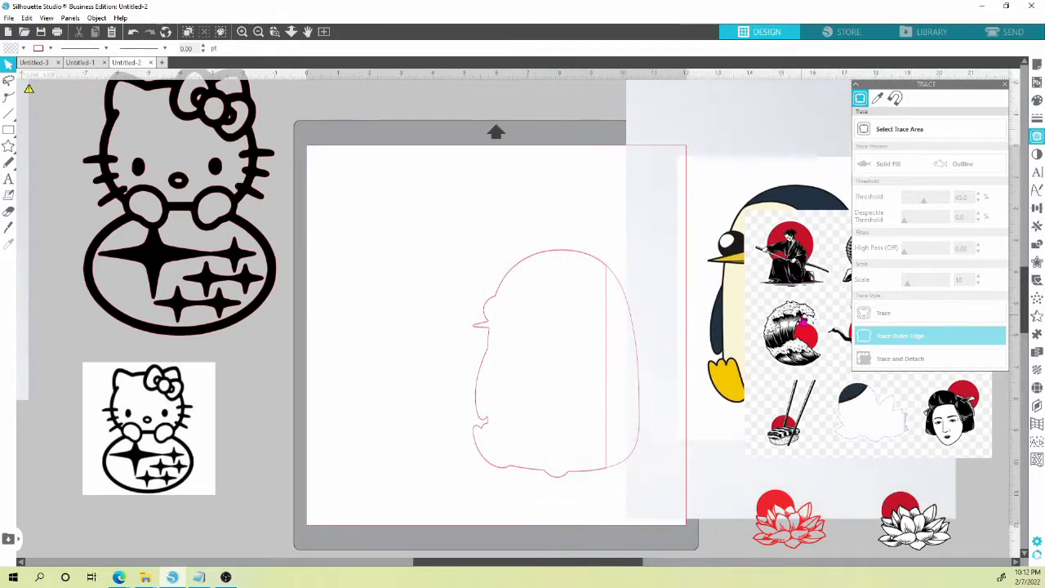
mouse_move(602, 336)
mouse_down()
mouse_move(427, 296)
mouse_move(410, 274)
mouse_move(410, 367)
mouse_move(445, 354)
mouse_up()
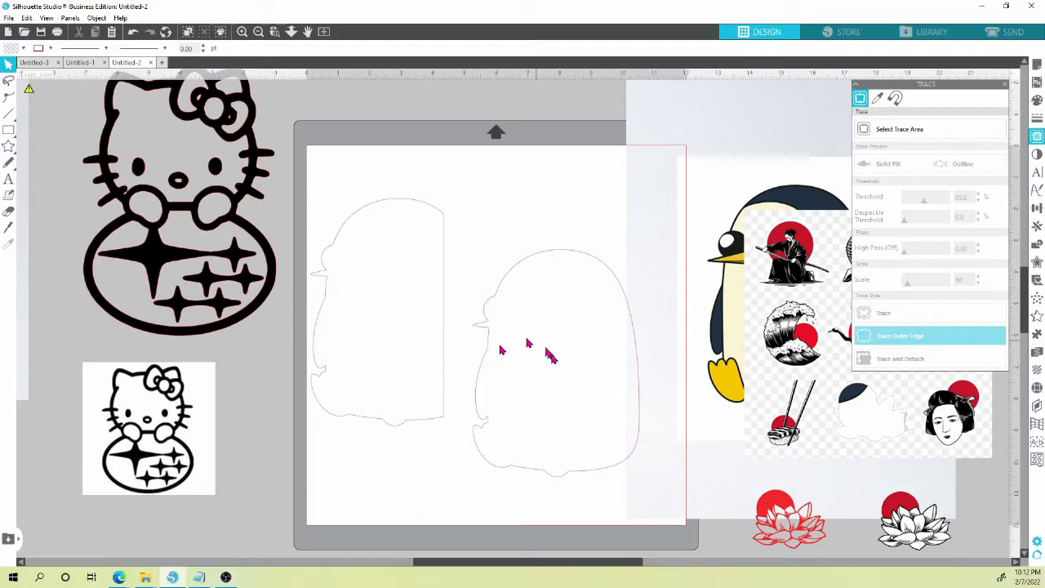
Bring the penguin image back onto the page and delete it along with both of its outlines.
drag(721, 310, 496, 331)
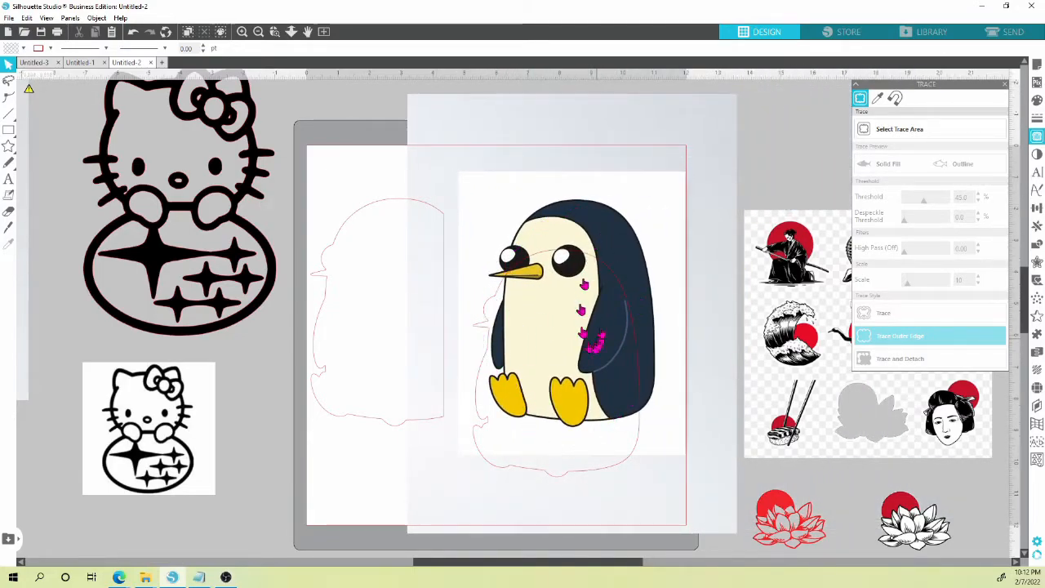
click(461, 287)
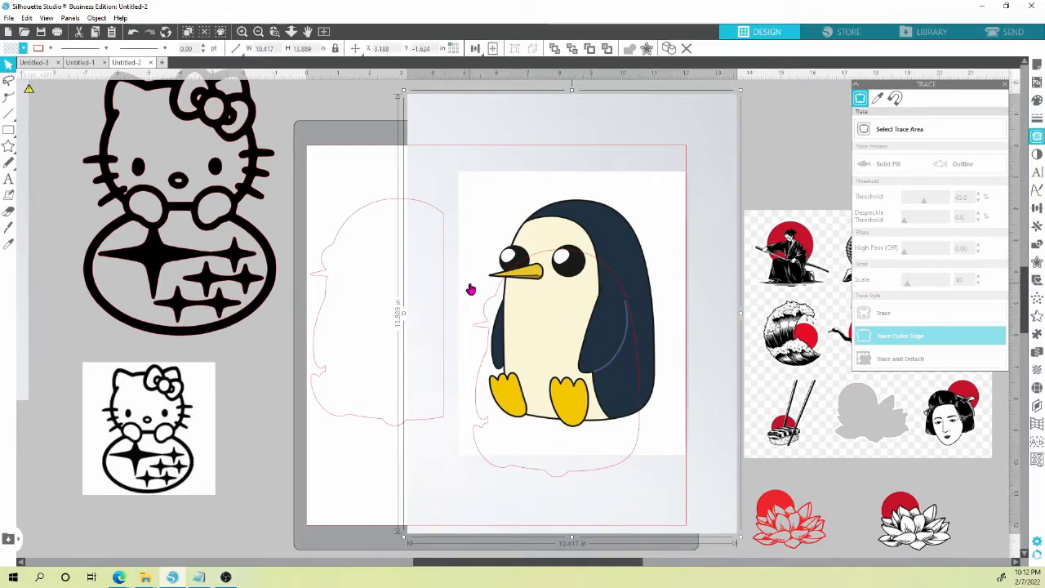
click(366, 204)
key(Delete)
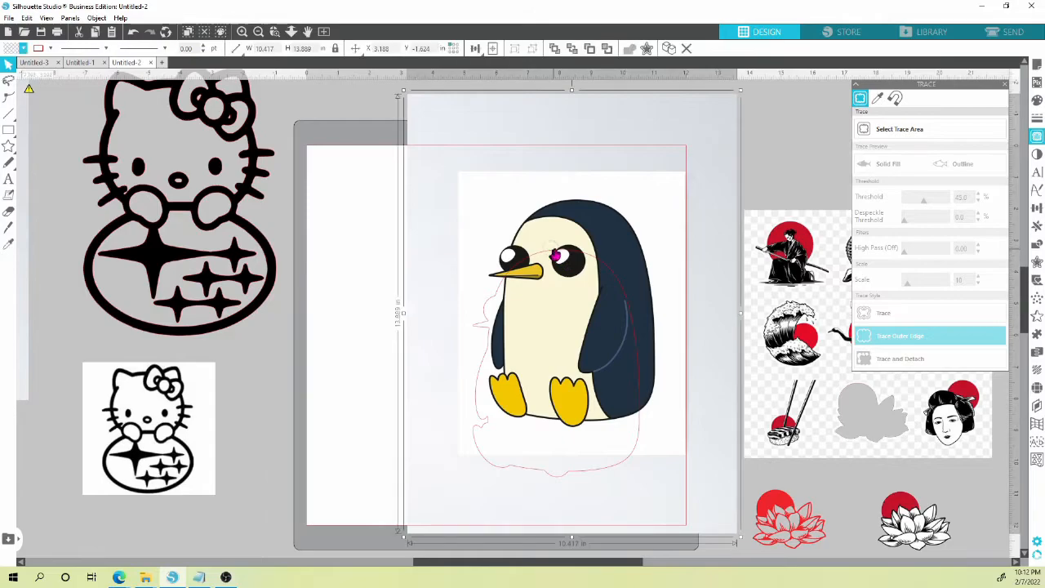
click(560, 257)
key(Delete)
click(561, 257)
key(Delete)
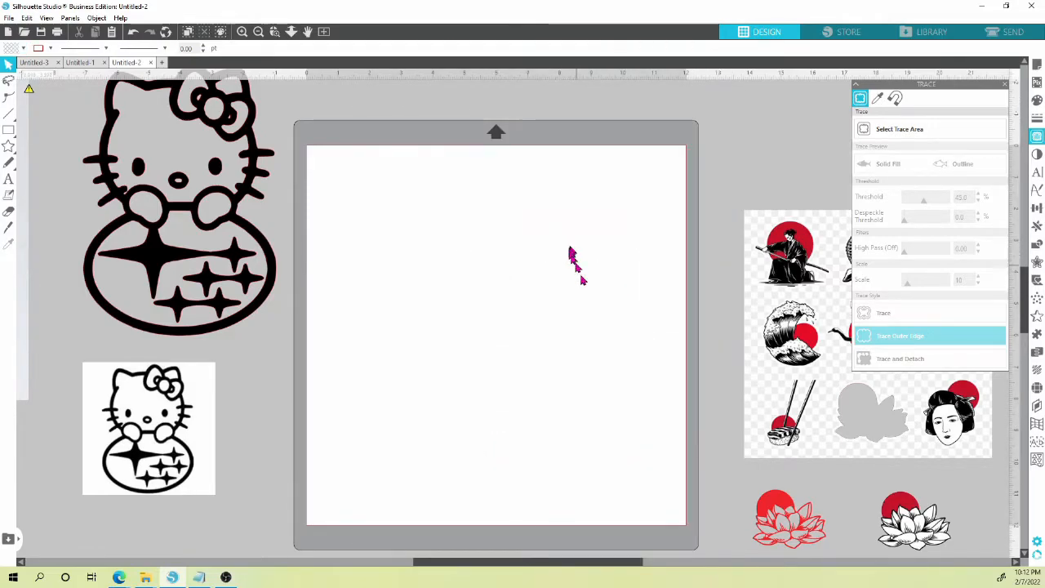
Move the "I AM... UNSTOPPABLE" dinosaur image onto the page.
scroll(640, 359, down, 3)
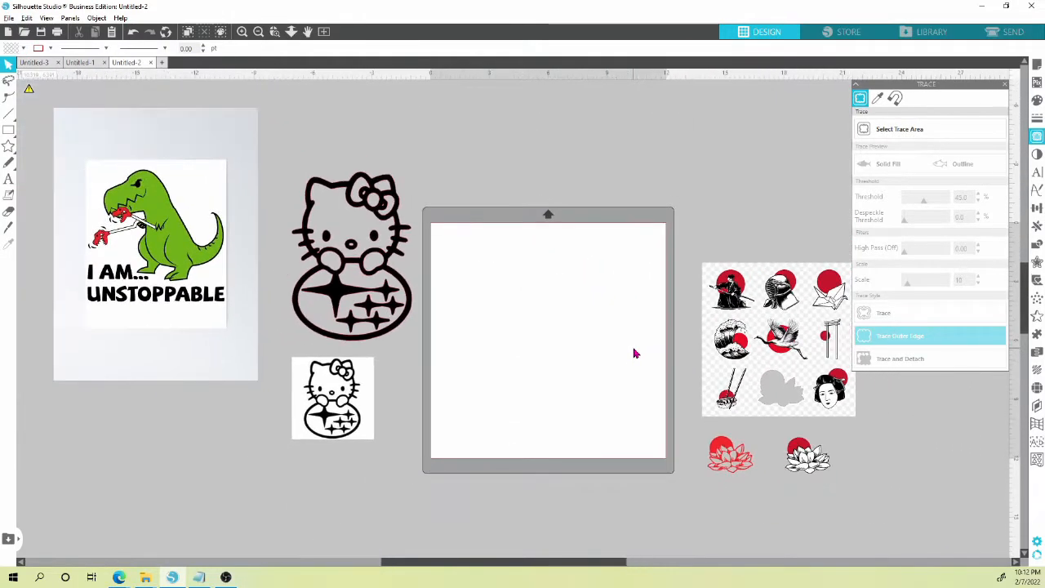
drag(163, 230, 549, 335)
scroll(550, 334, up, 5)
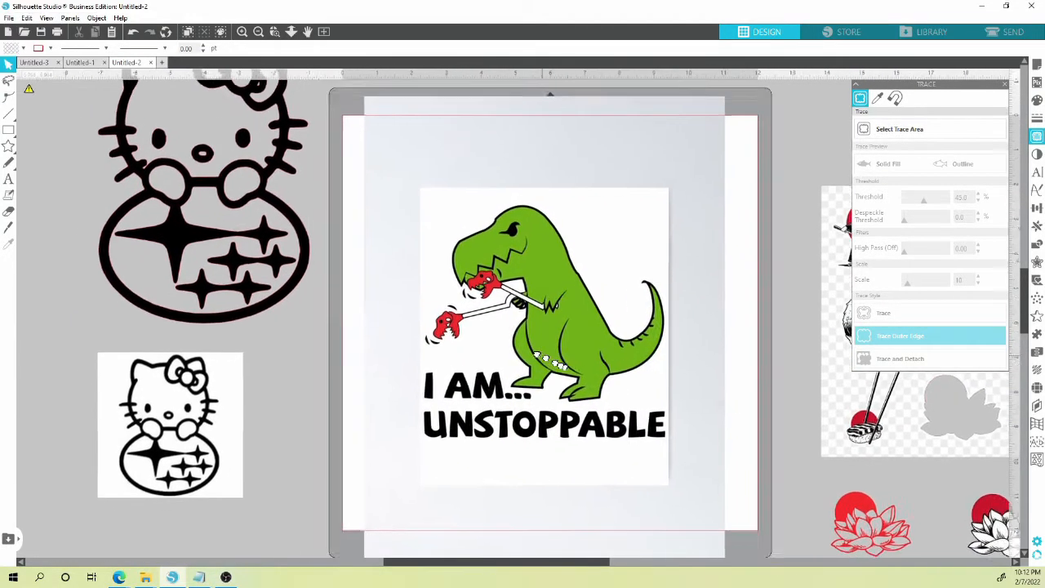
drag(541, 356, 506, 346)
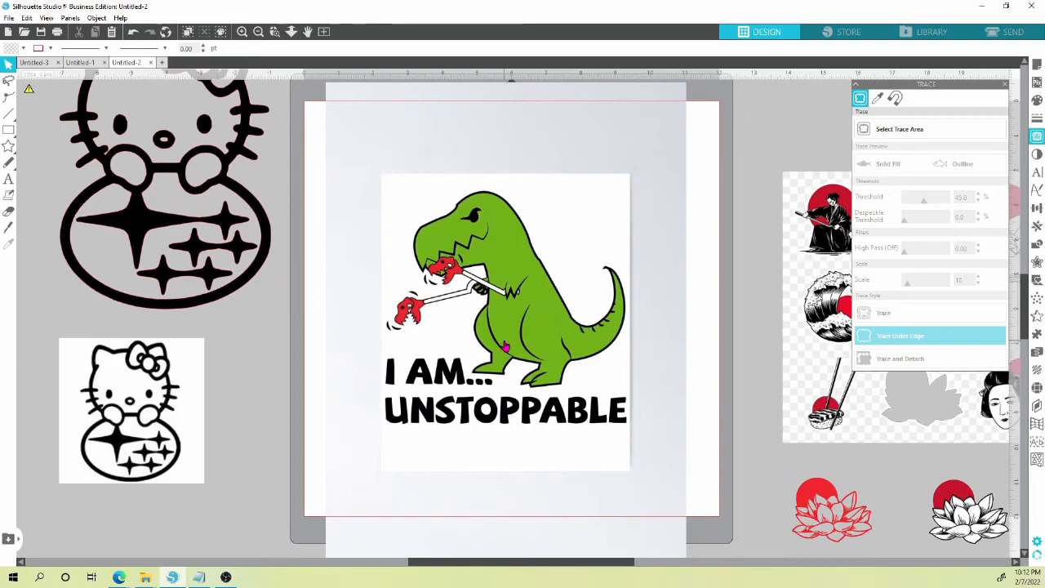
View the Trace by Color options and return to the standard trace options.
click(876, 101)
click(878, 100)
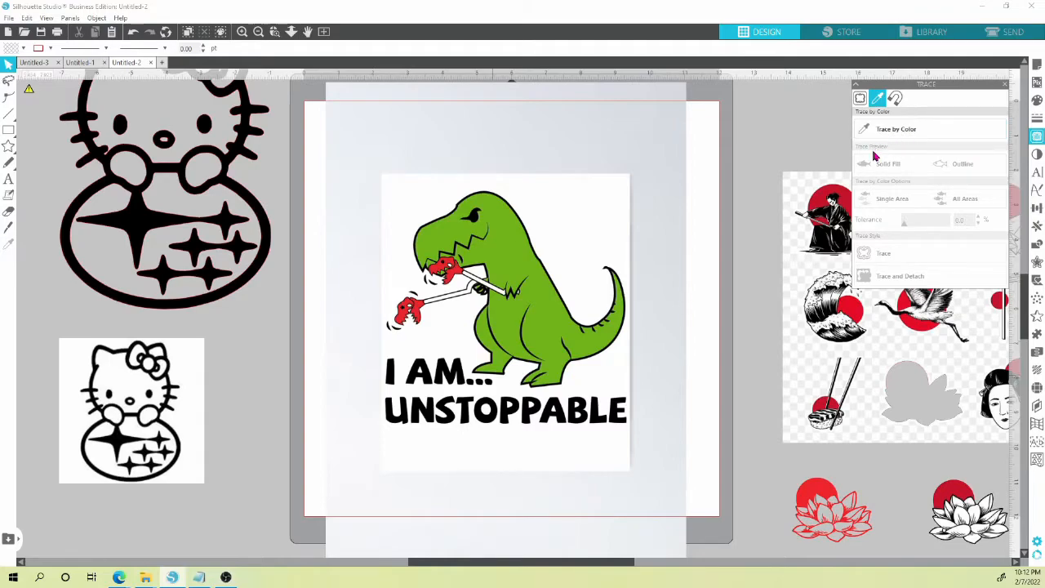
click(861, 98)
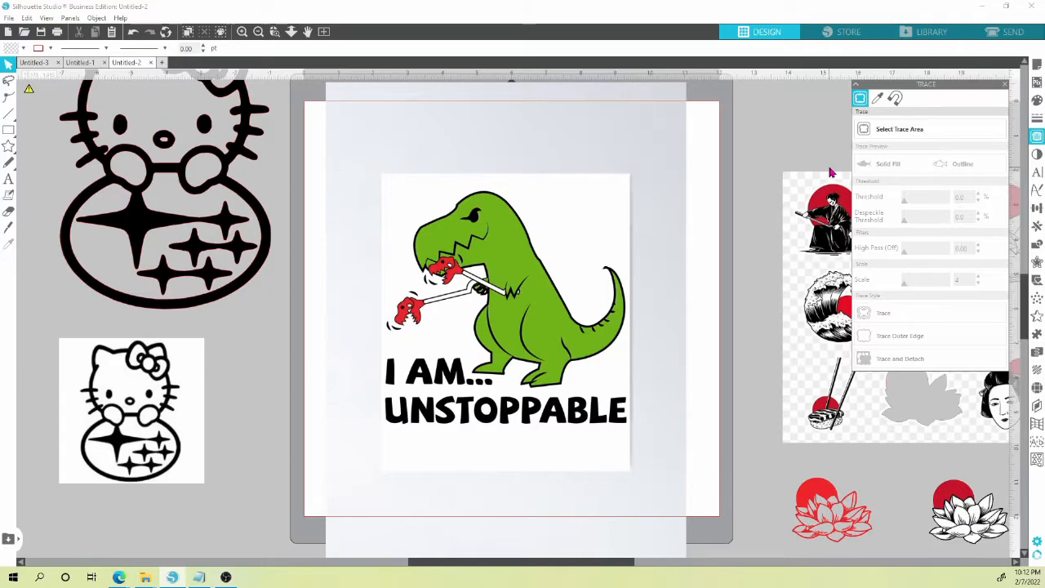
Nudge the dinosaur image upward, select a trace area about 8.41 by 8.38 in around its artwork and text, and set the threshold to 0.
drag(550, 330, 549, 312)
click(898, 130)
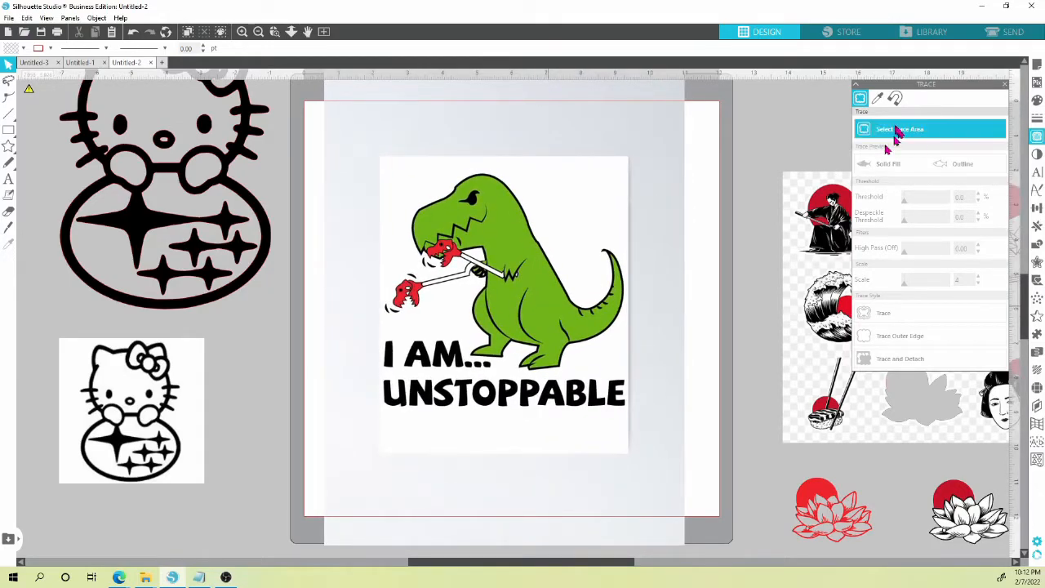
mouse_move(359, 140)
mouse_down()
mouse_move(640, 374)
mouse_move(651, 433)
mouse_up()
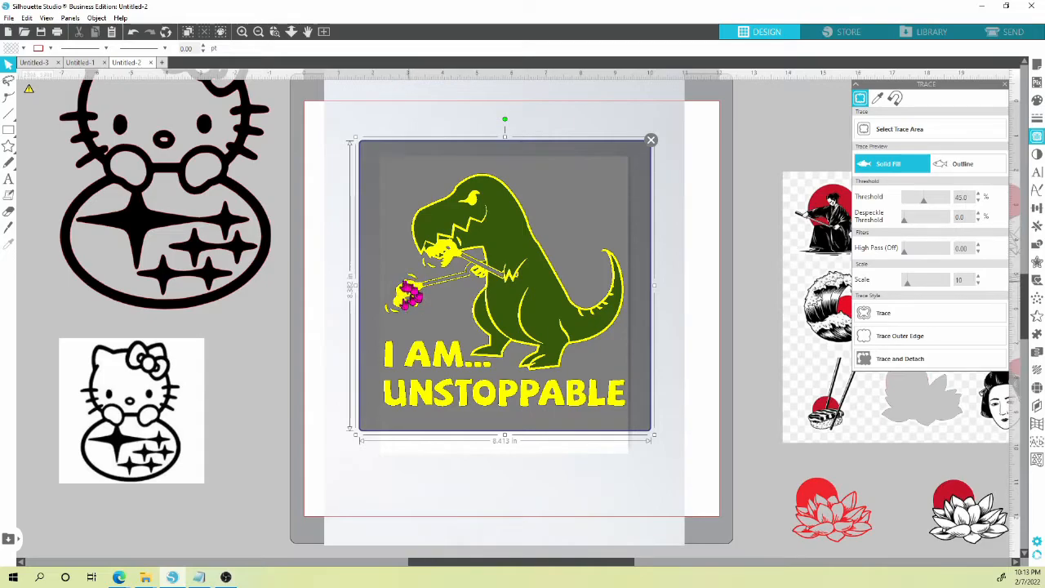
click(916, 199)
drag(920, 206, 893, 210)
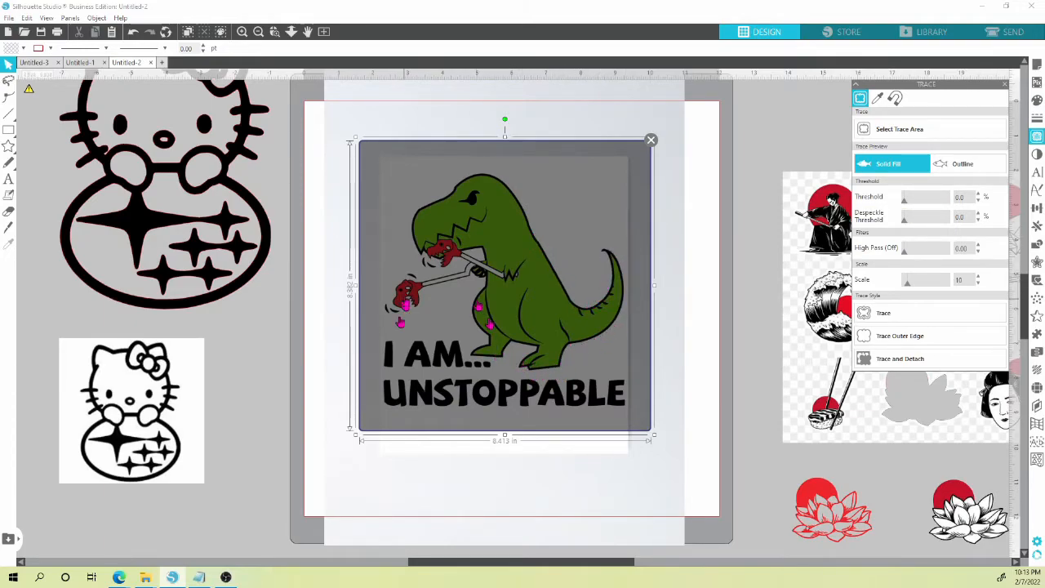
Set the trace threshold to 35% and the scale to 4 for the dinosaur artwork.
mouse_move(908, 206)
mouse_down()
mouse_move(931, 210)
mouse_move(917, 211)
mouse_up()
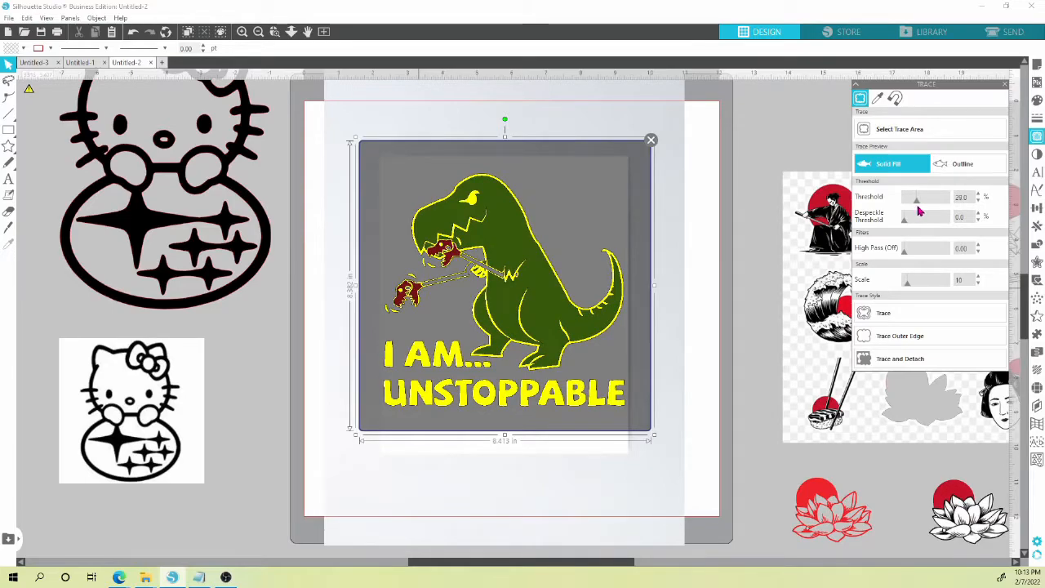
click(981, 195)
click(981, 195)
click(981, 195)
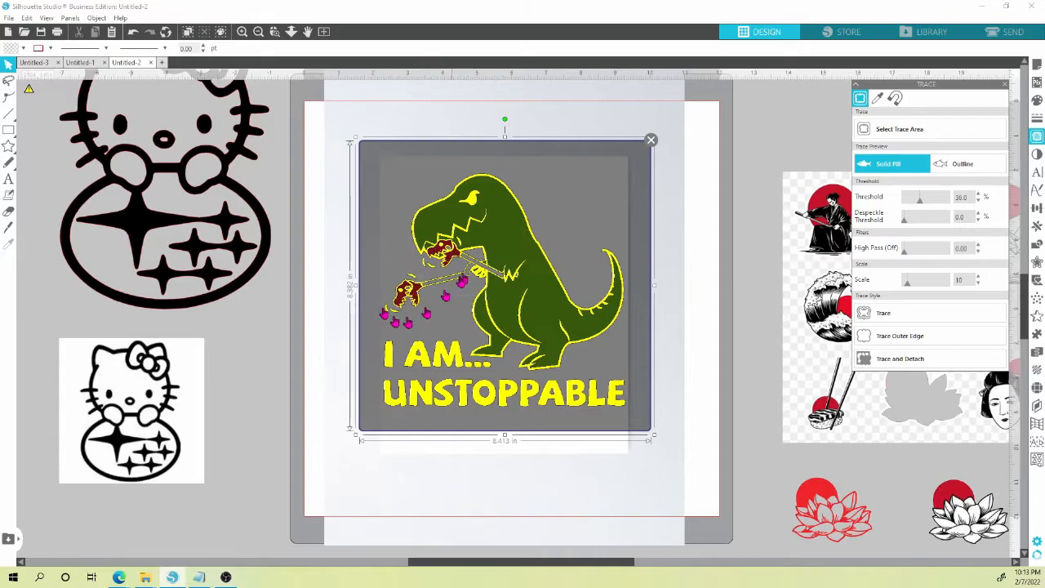
click(979, 195)
click(980, 201)
click(981, 201)
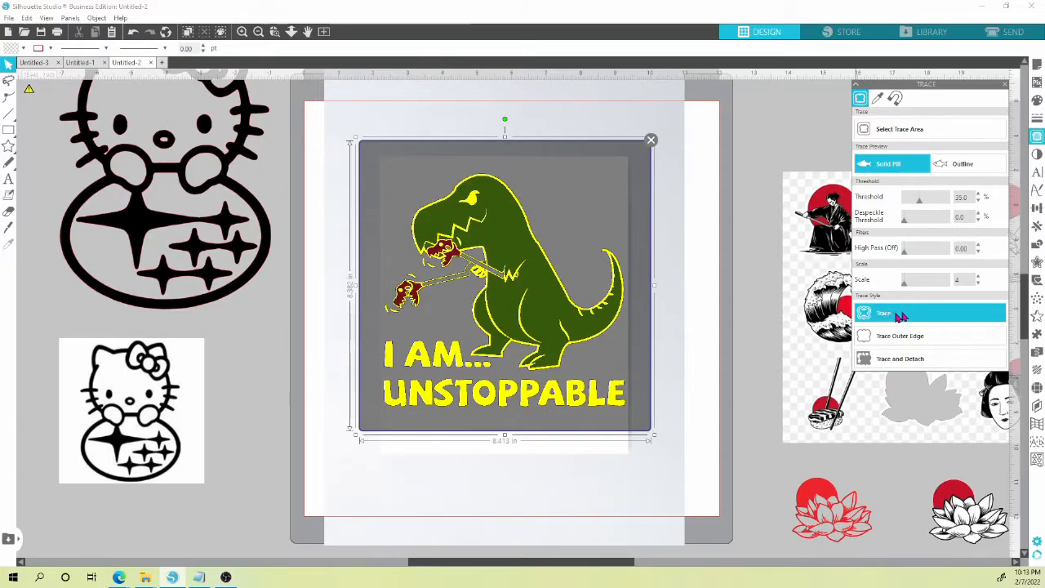
Apply the Trace style to the dinosaur artwork and move the source image off the page.
click(901, 316)
mouse_move(527, 303)
mouse_down()
mouse_move(244, 440)
mouse_move(254, 499)
mouse_move(190, 536)
mouse_move(245, 360)
mouse_move(236, 492)
mouse_up()
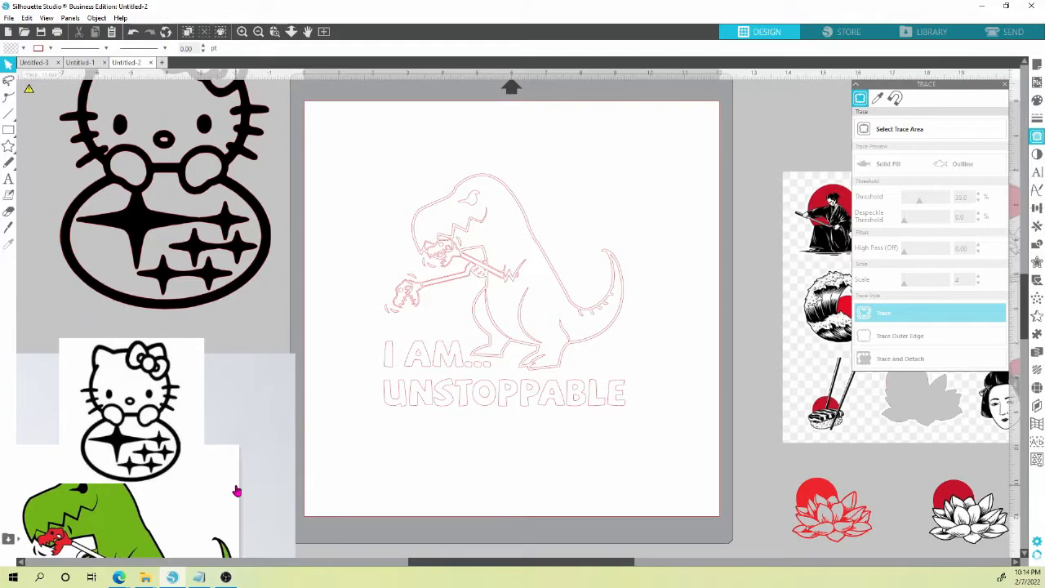
Fill the traced dinosaur and lettering with black.
click(415, 218)
click(23, 49)
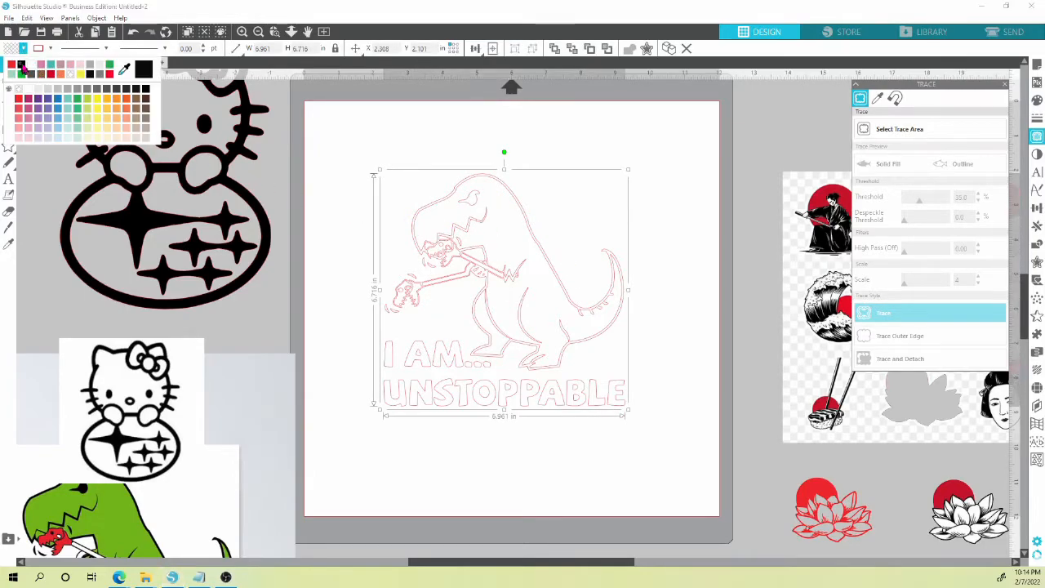
click(24, 70)
click(677, 390)
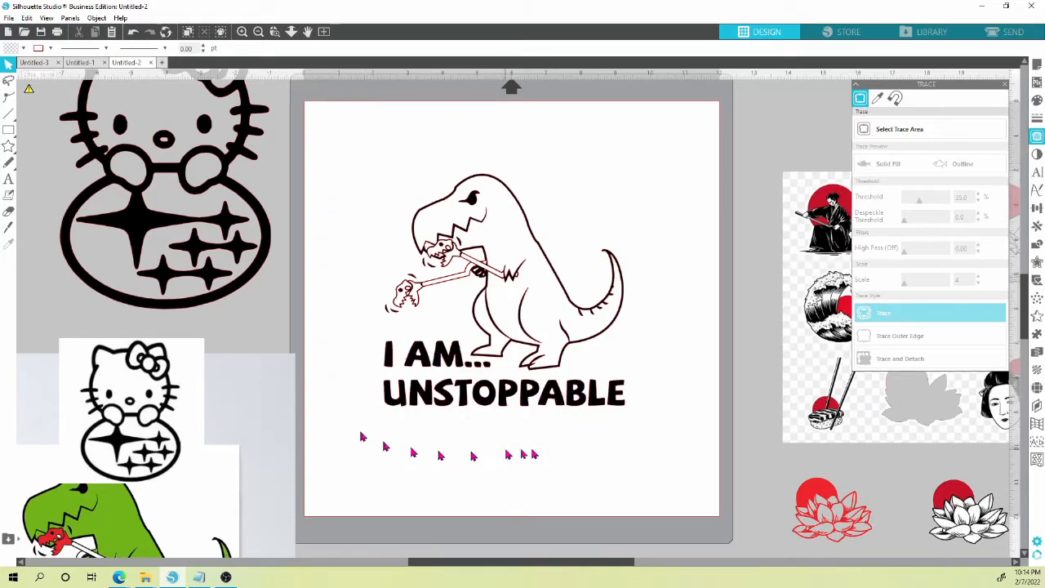
Examine the edit points around the traced "I AM... UNSTOPPABLE" lettering up close.
click(510, 398)
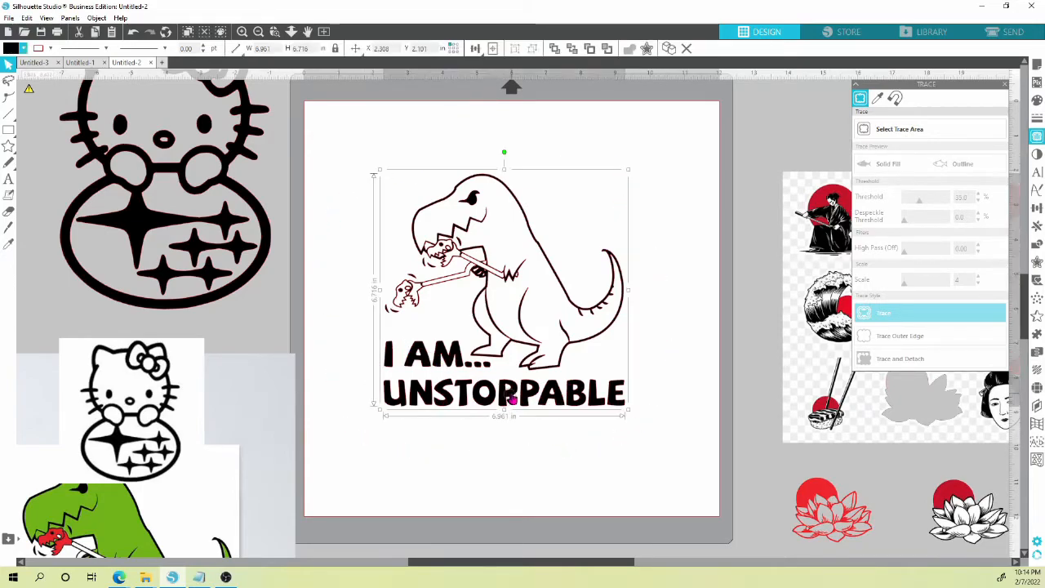
double_click(509, 400)
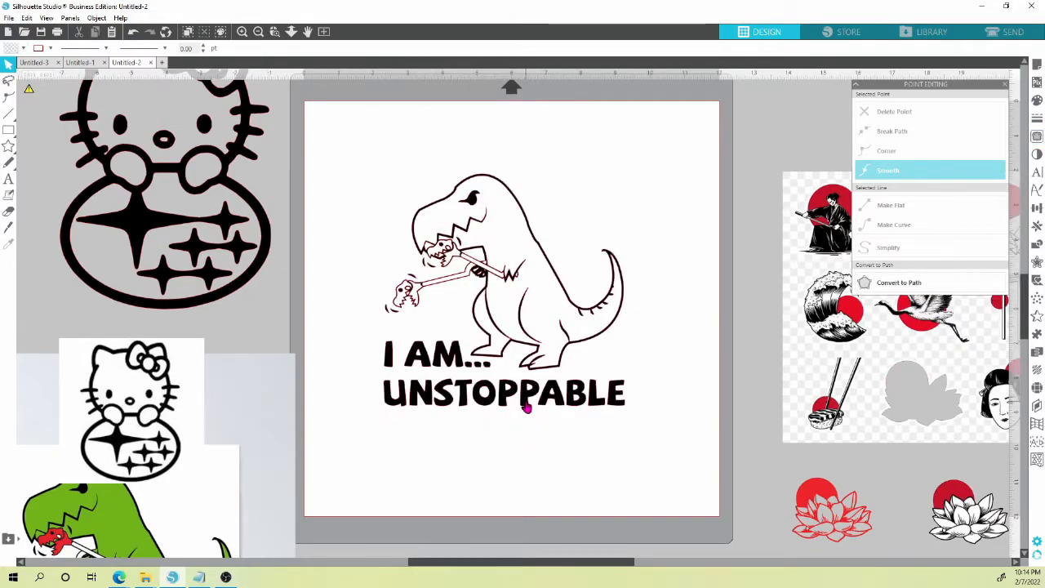
scroll(530, 406, up, 3)
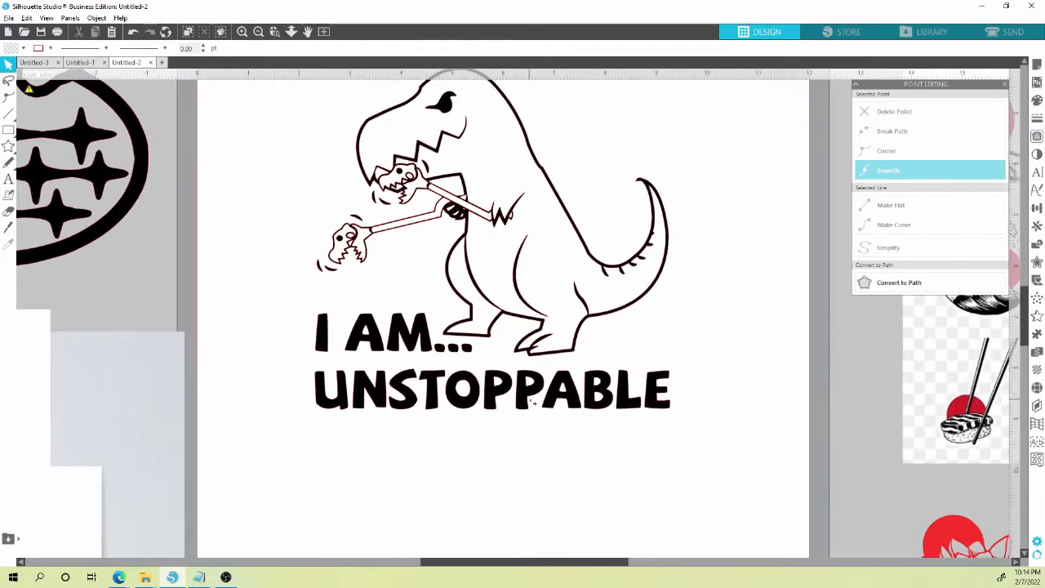
key(ctrl+a)
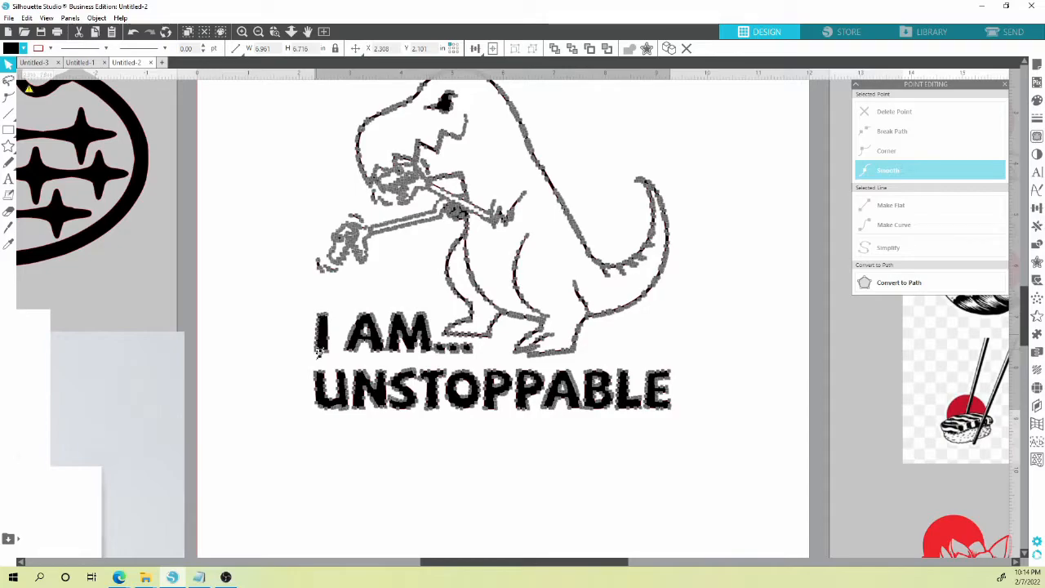
double_click(319, 351)
scroll(319, 351, up, 3)
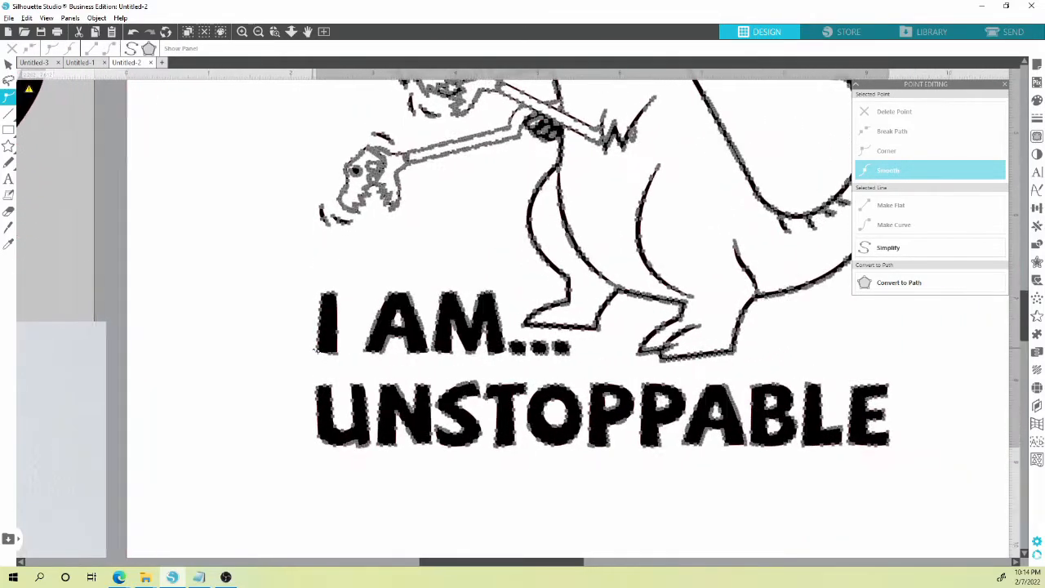
scroll(316, 350, up, 5)
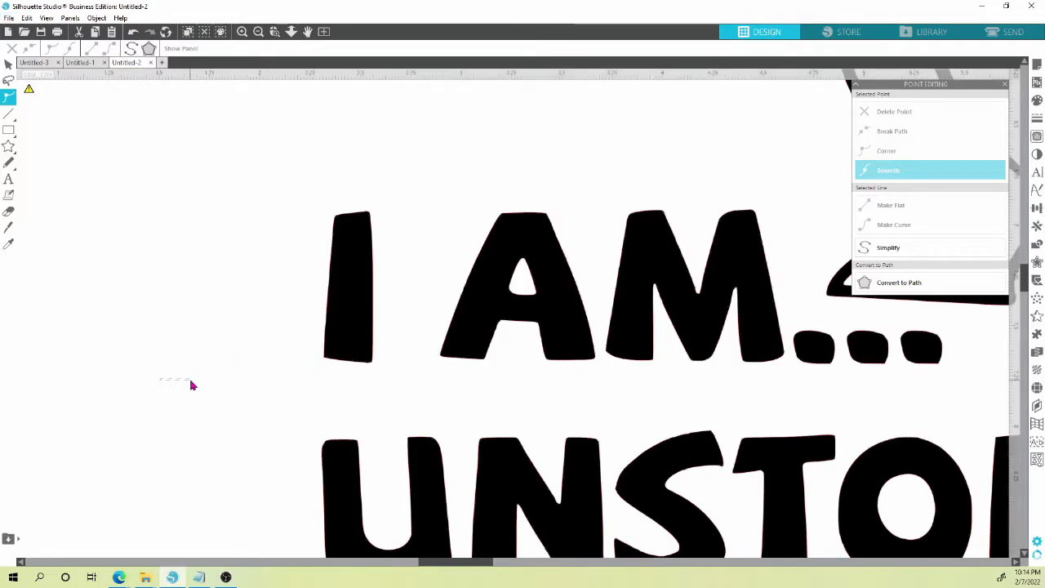
click(160, 375)
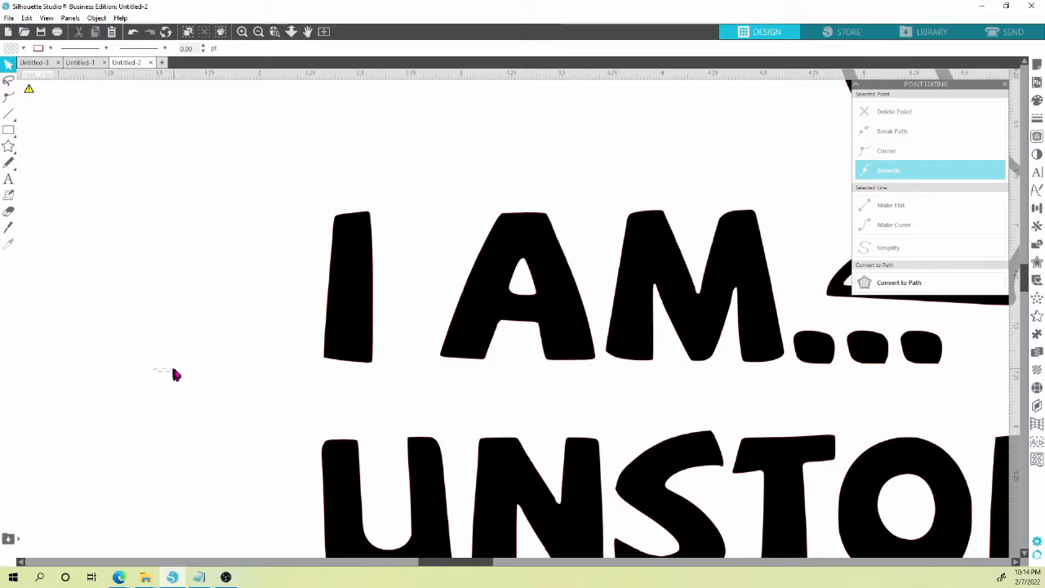
click(351, 327)
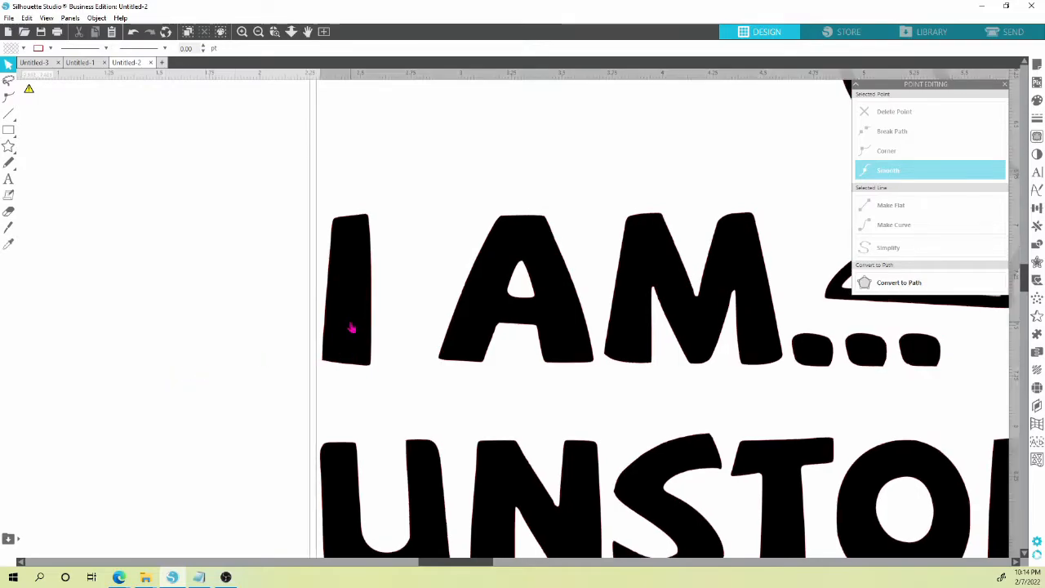
double_click(354, 335)
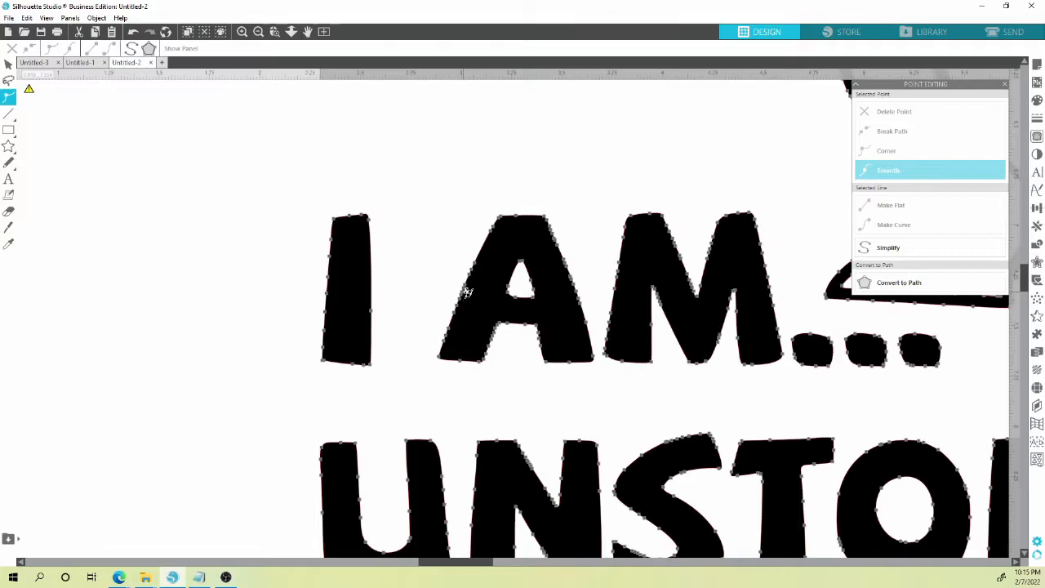
scroll(482, 273, down, 5)
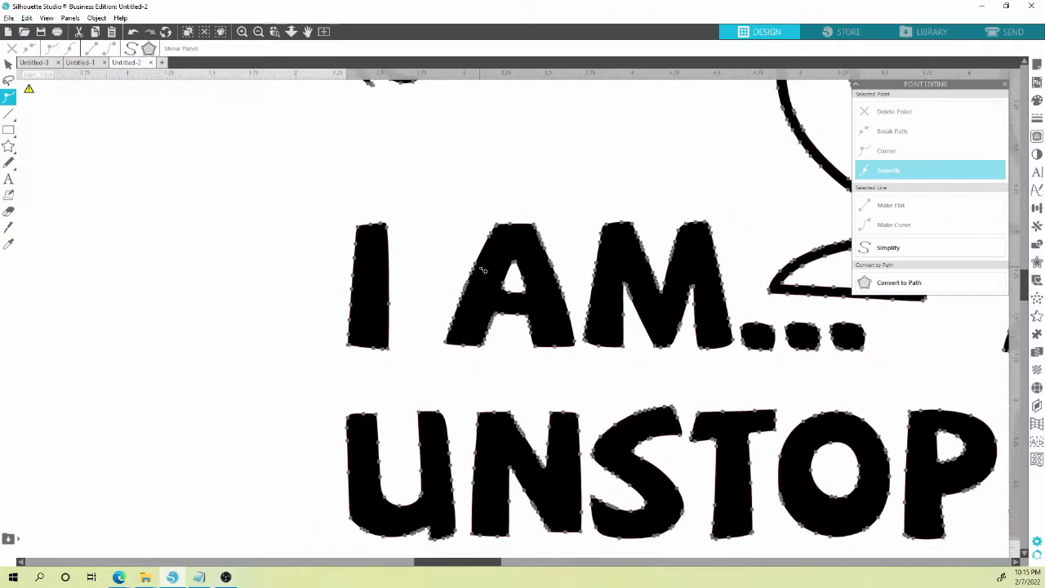
scroll(522, 366, down, 5)
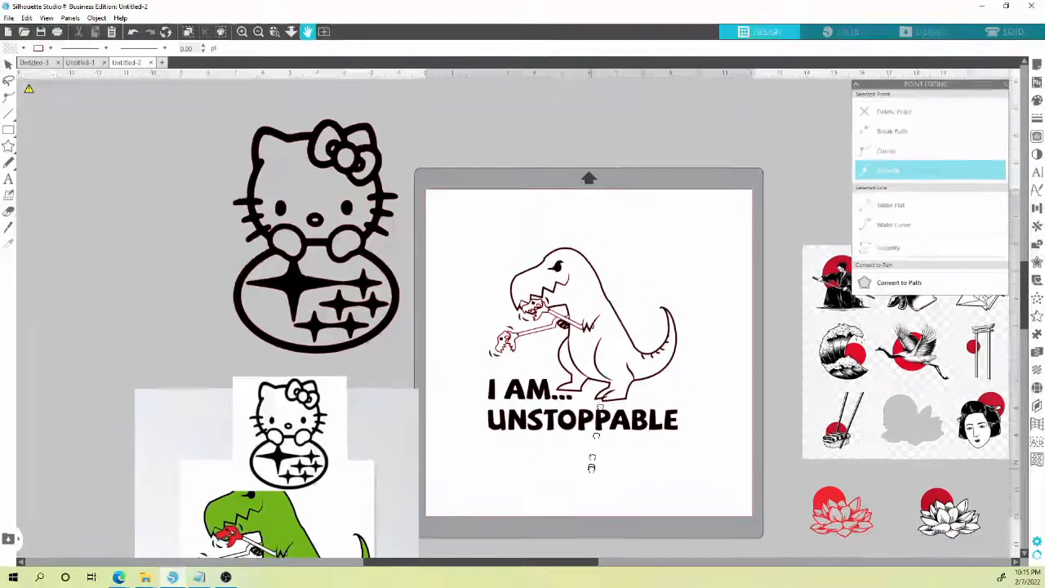
Move the traced dinosaur design to the upper-left area of the page and simplify its points.
drag(600, 389, 553, 325)
click(552, 324)
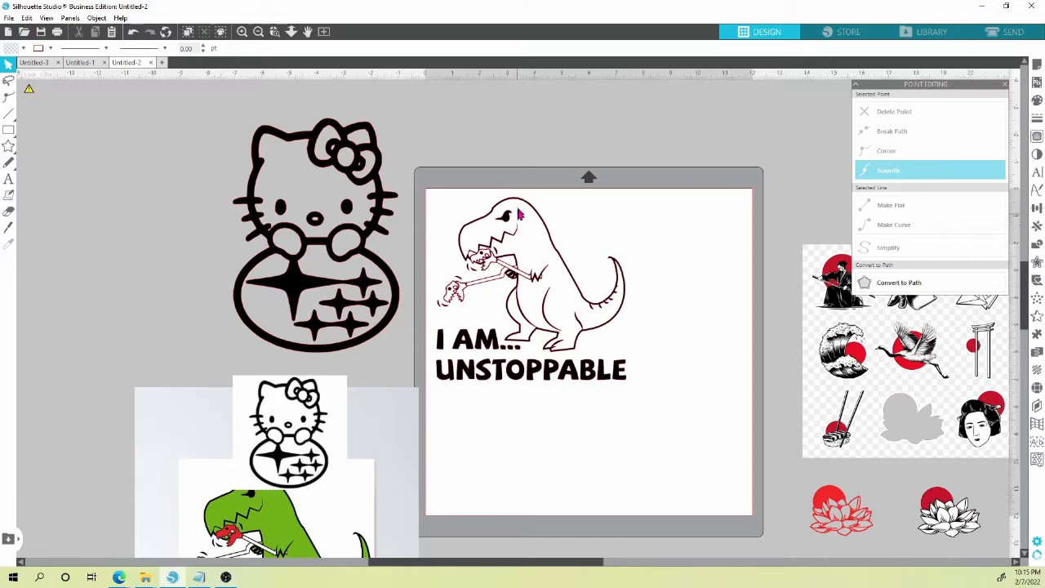
click(461, 343)
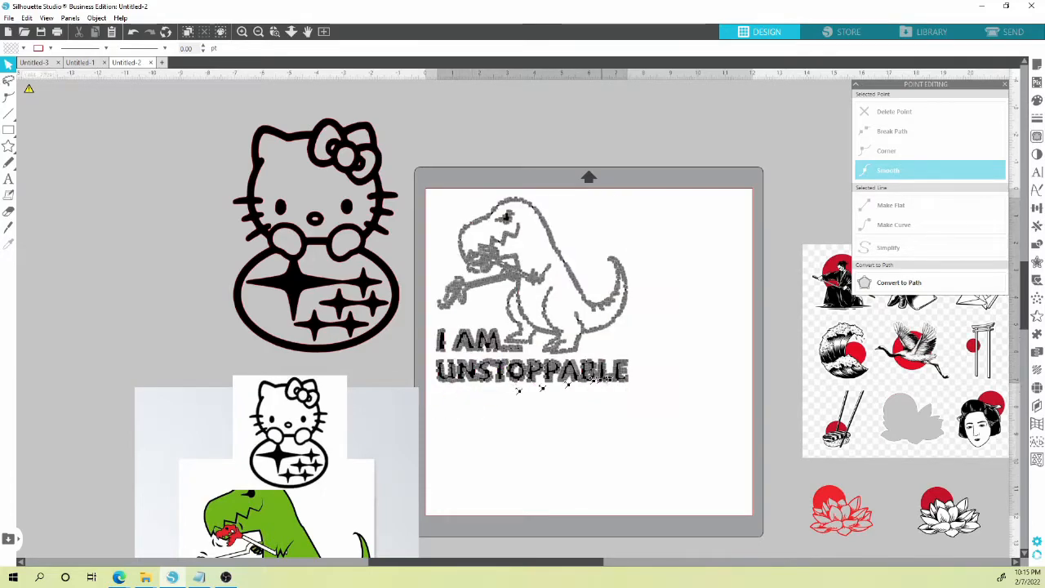
double_click(466, 364)
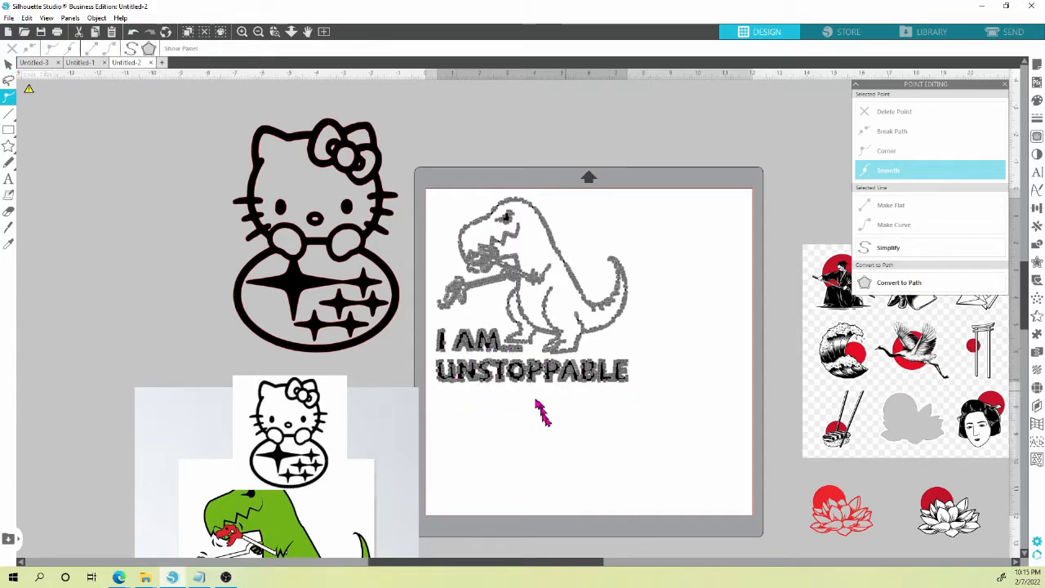
click(891, 248)
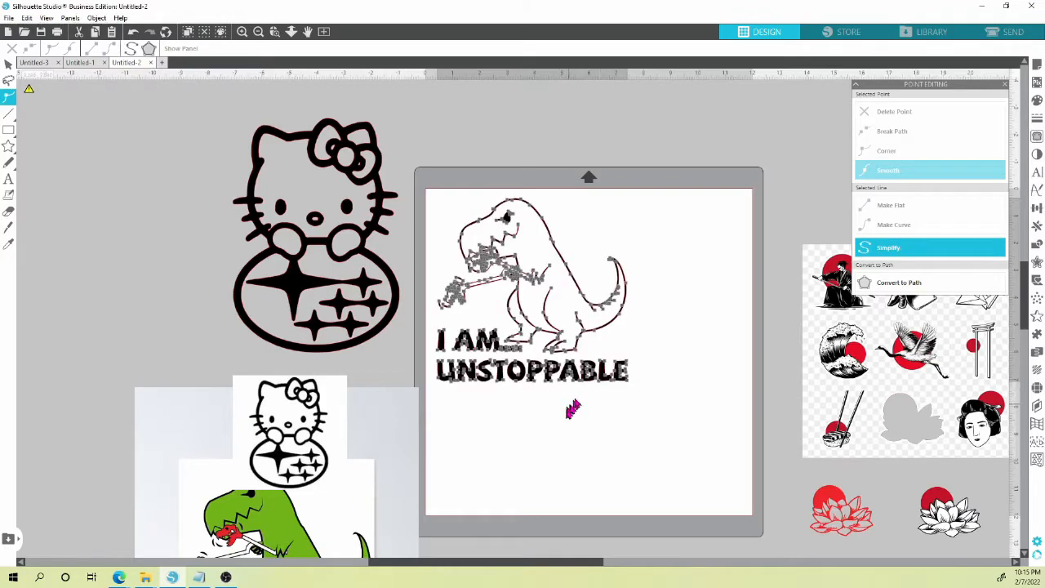
click(477, 356)
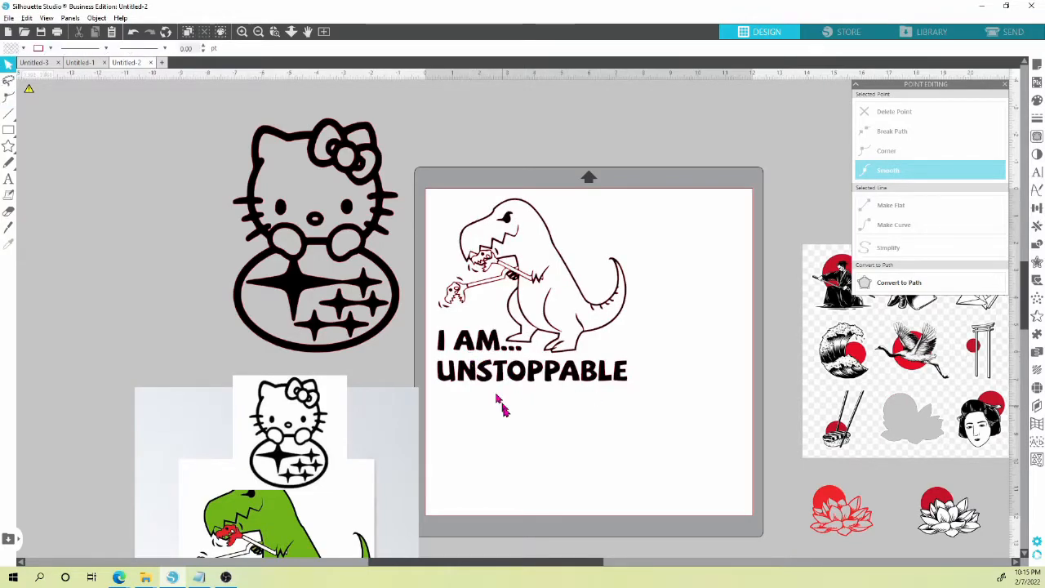
Compare the simplified trace's lettering with the original dinosaur image by placing the image behind it, and move the image back off the page.
scroll(497, 400, up, 5)
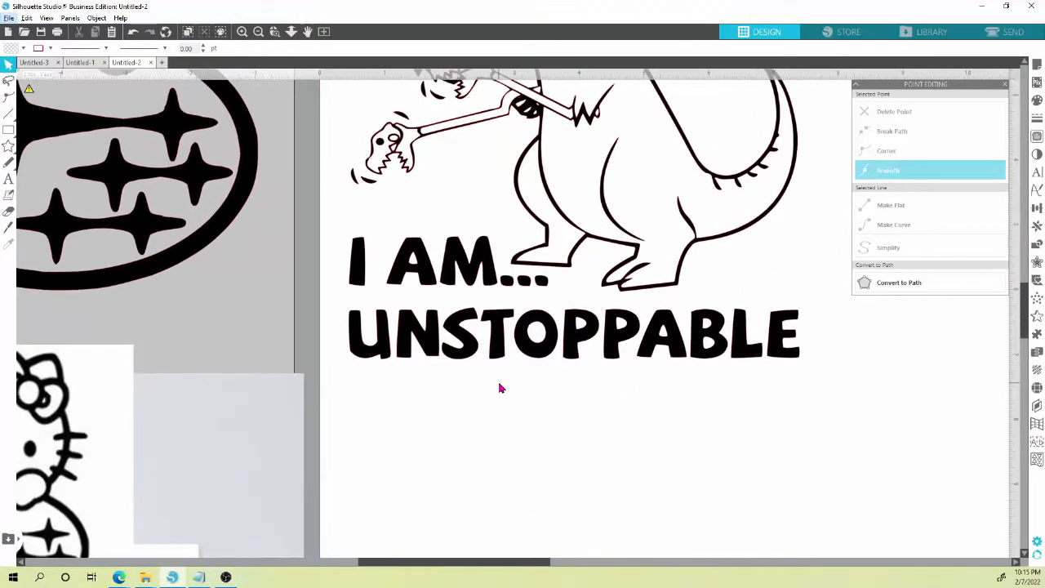
drag(248, 472, 792, 215)
drag(571, 471, 649, 198)
drag(613, 361, 608, 337)
drag(602, 423, 594, 460)
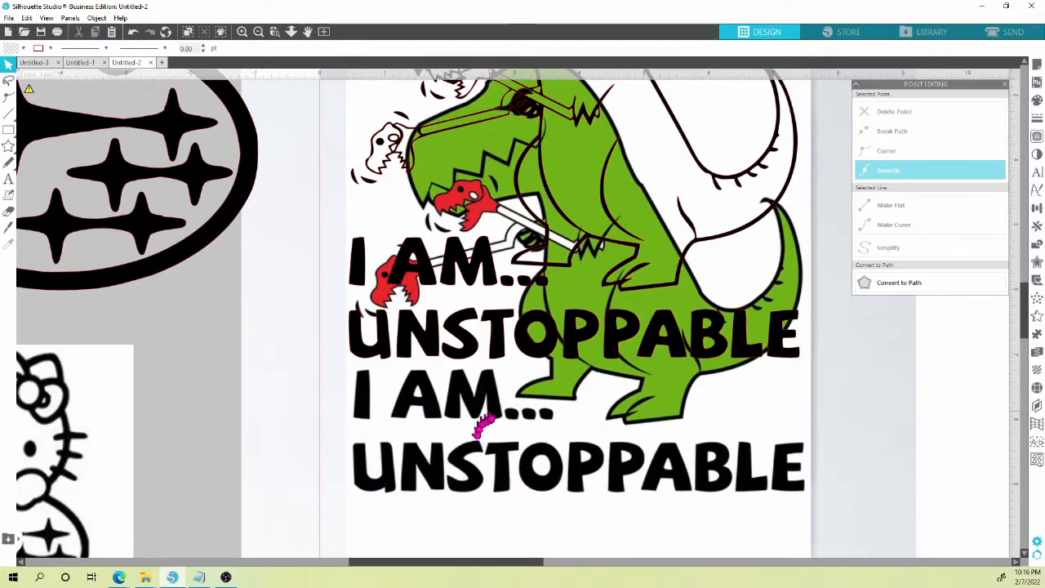
click(460, 343)
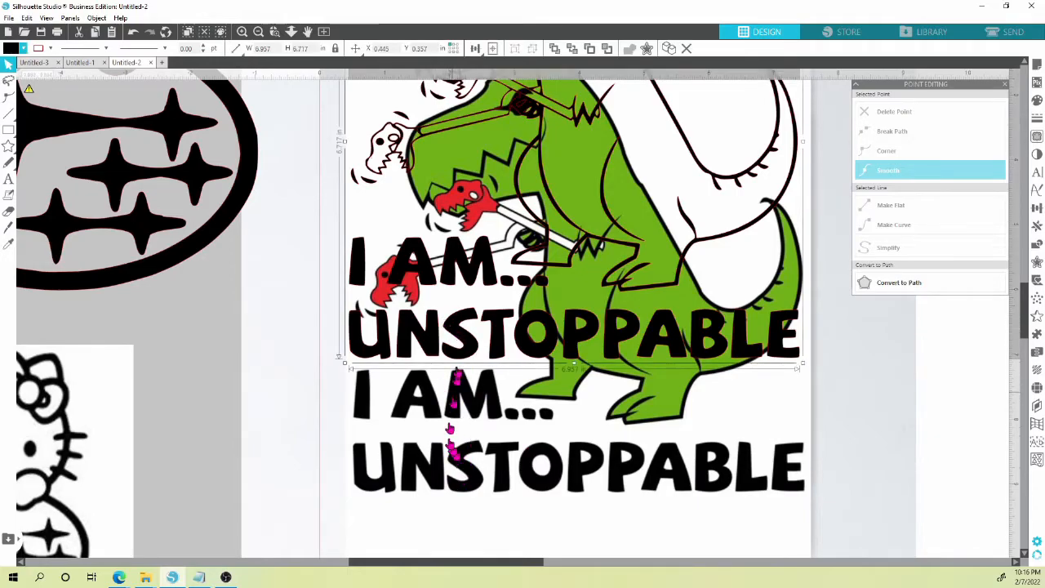
double_click(531, 349)
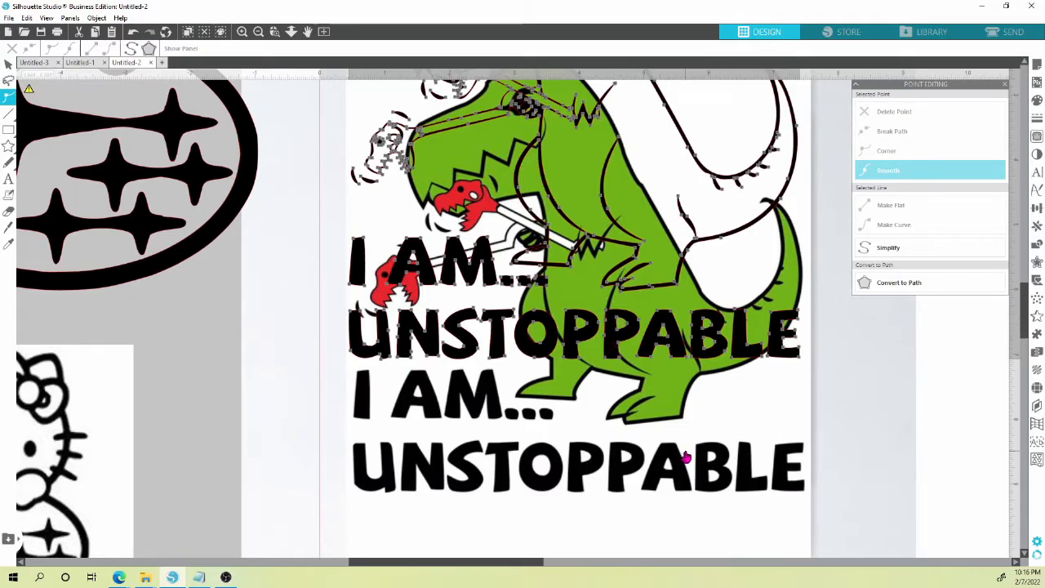
scroll(687, 459, down, 3)
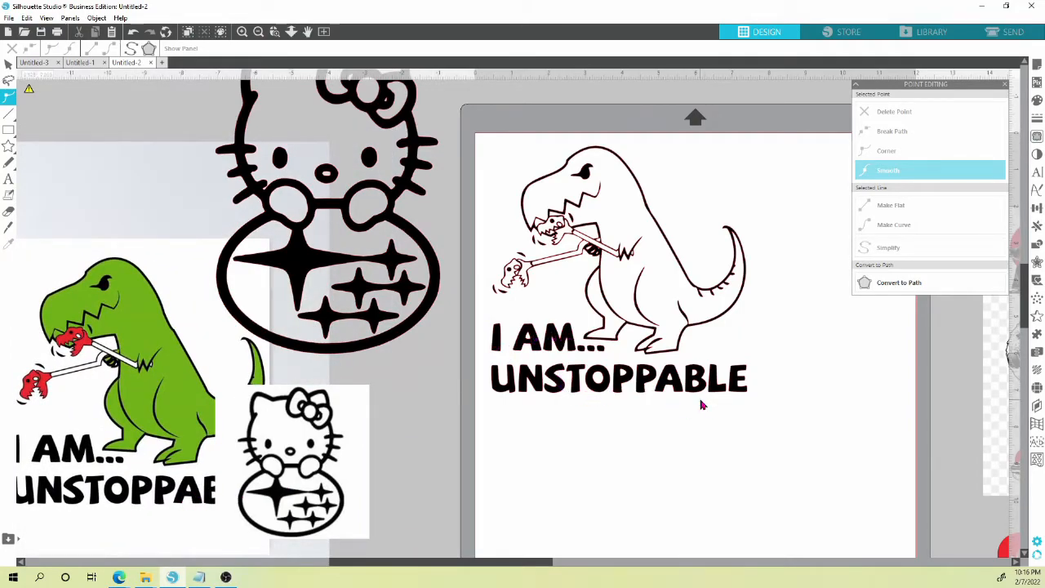
Delete all edit points of the word "UNSTOPPABLE" from the traced design.
scroll(700, 404, up, 4)
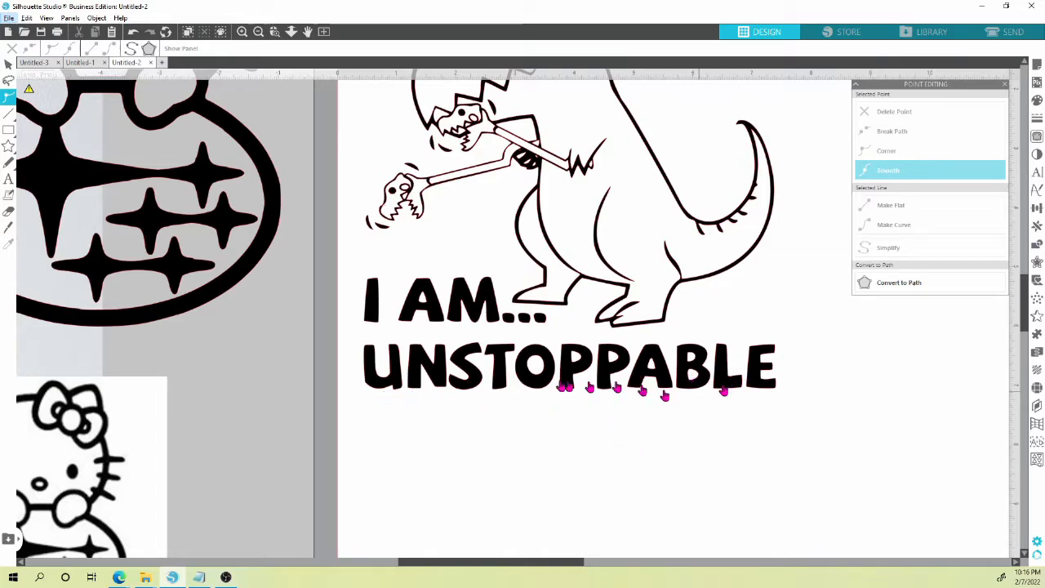
click(394, 372)
click(466, 416)
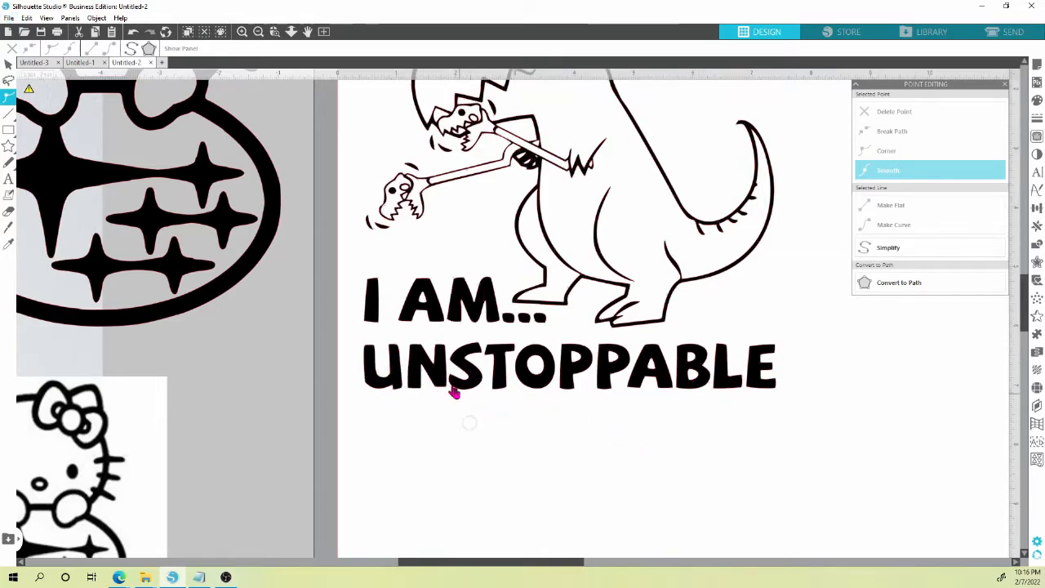
click(385, 373)
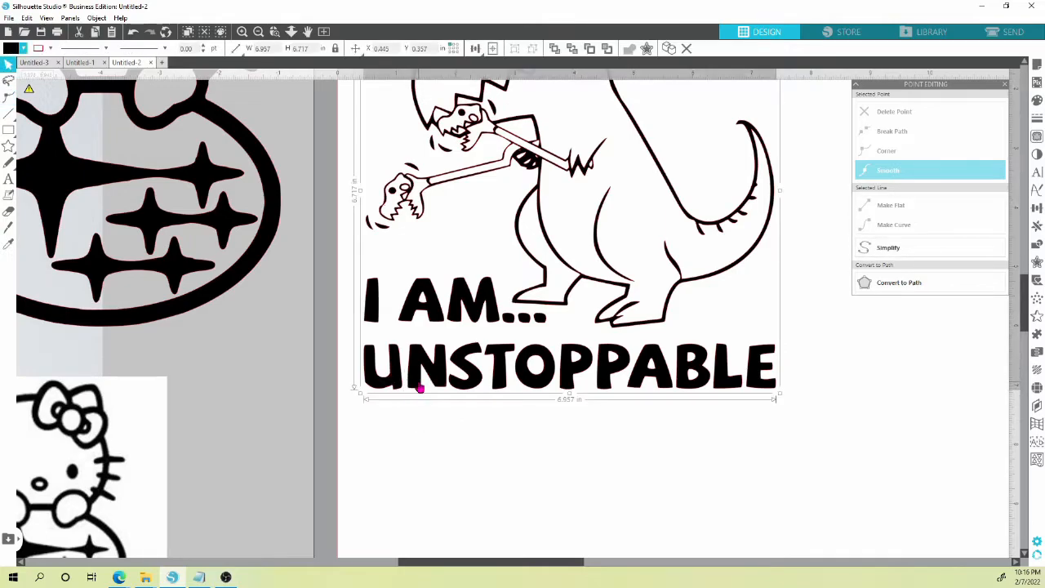
double_click(479, 377)
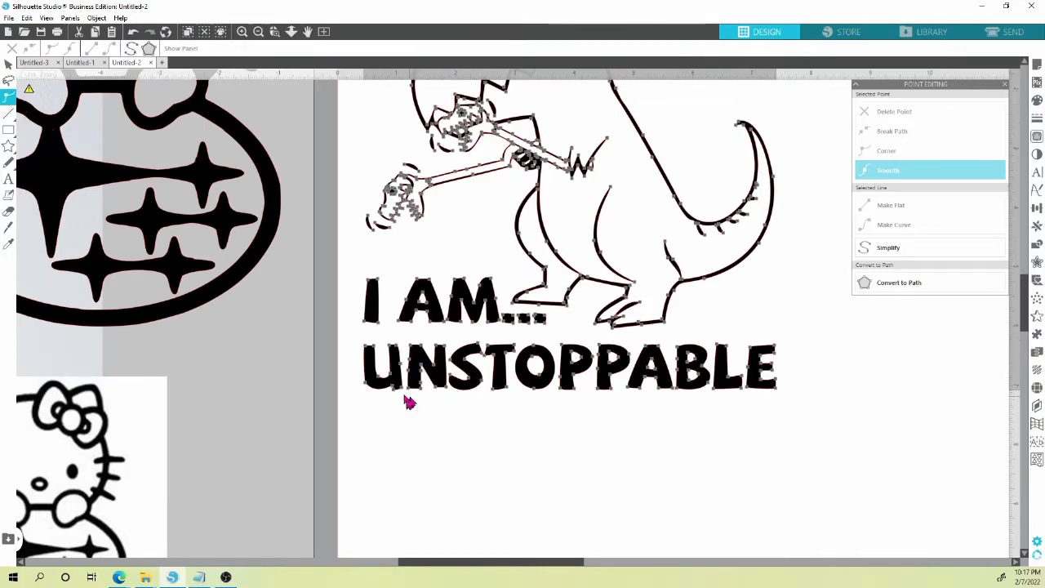
drag(366, 343, 797, 414)
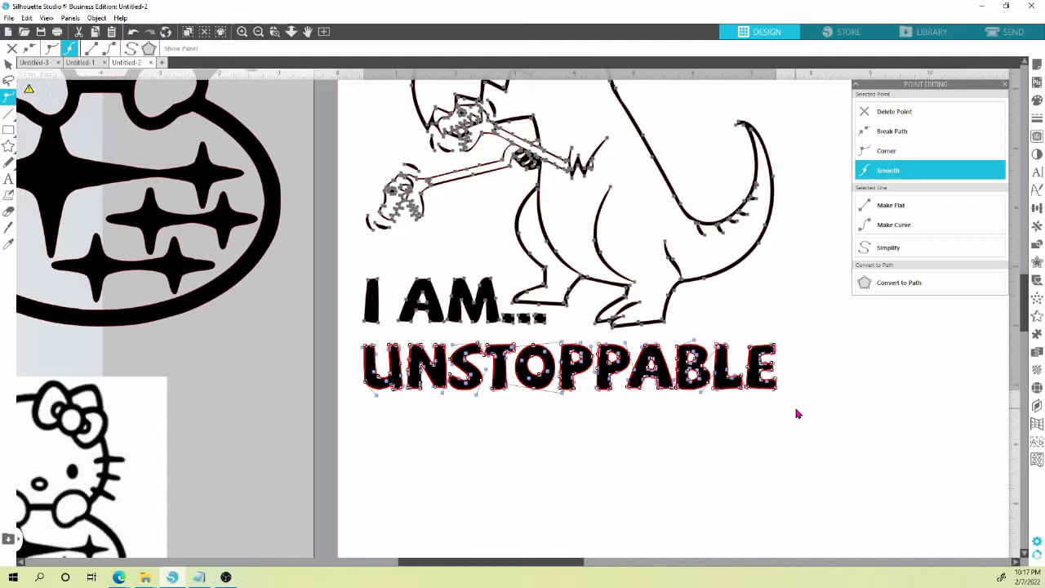
key(Delete)
click(554, 371)
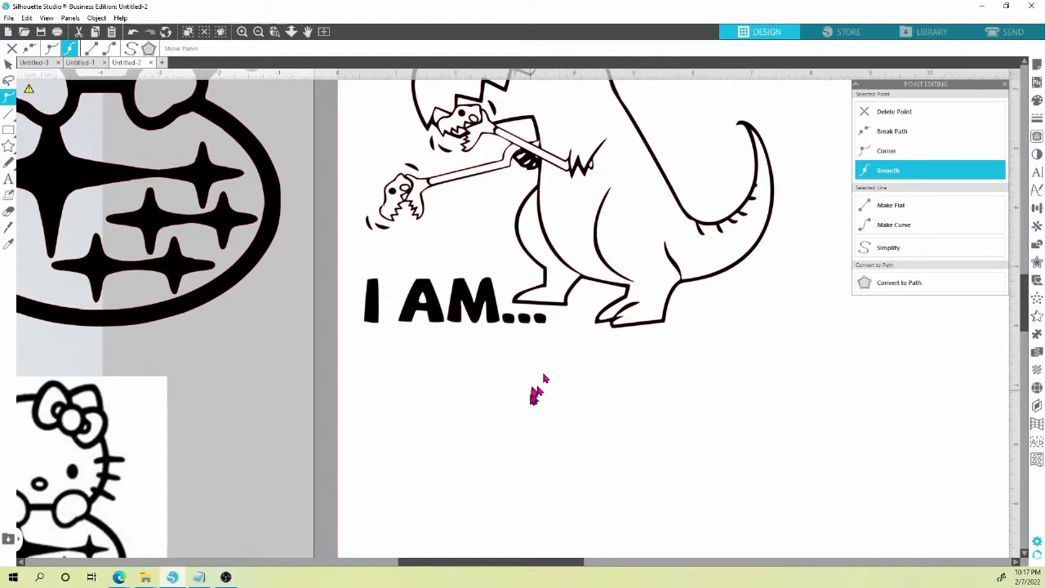
drag(588, 379, 629, 495)
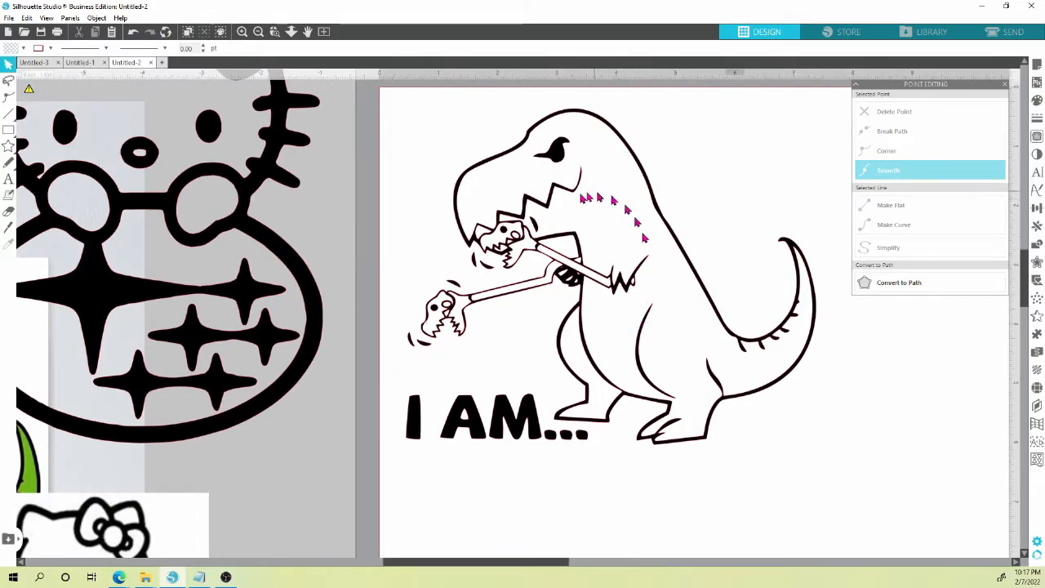
right_click(541, 491)
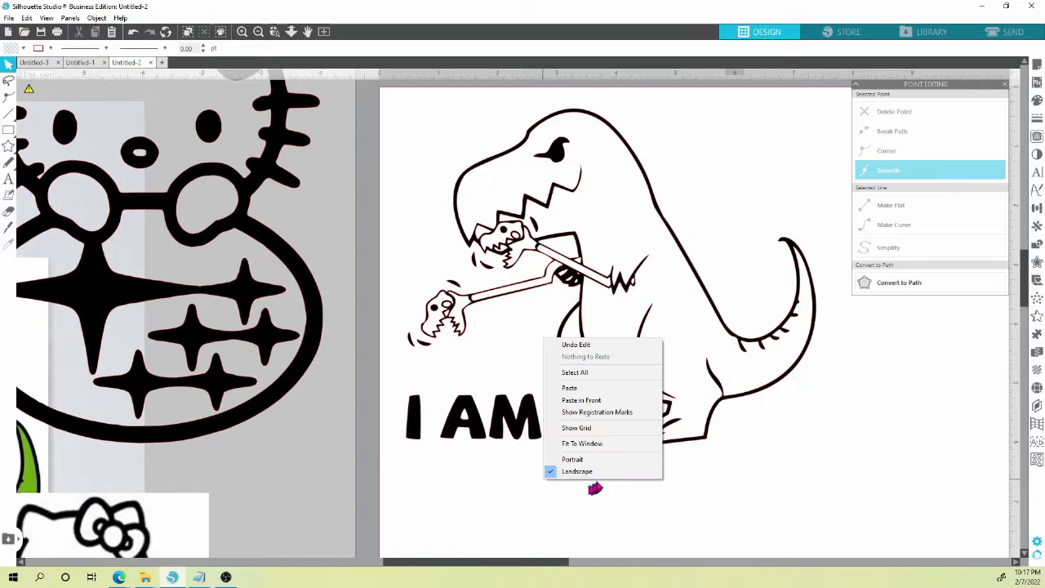
click(696, 482)
click(693, 443)
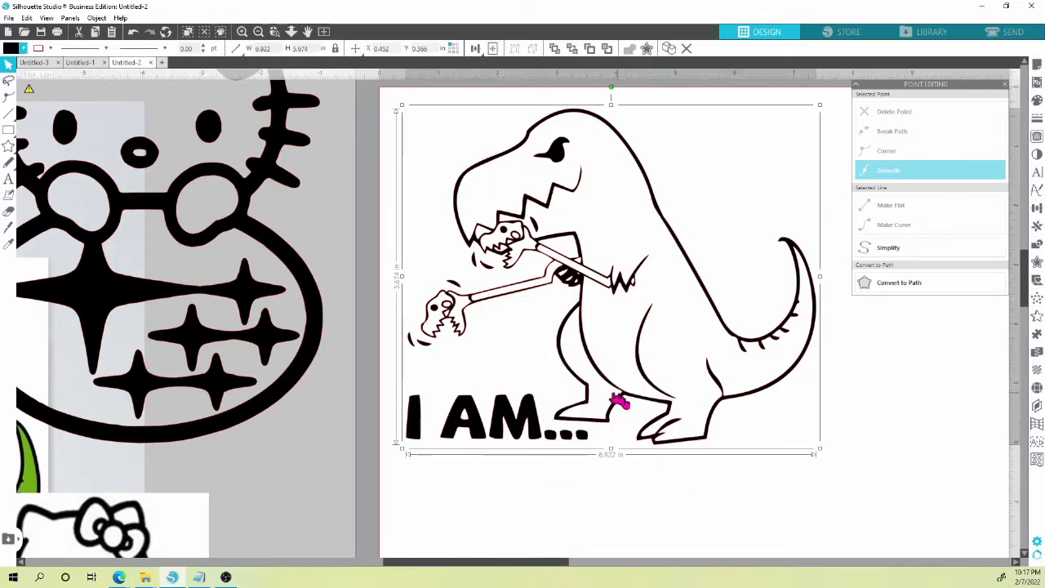
right_click(594, 427)
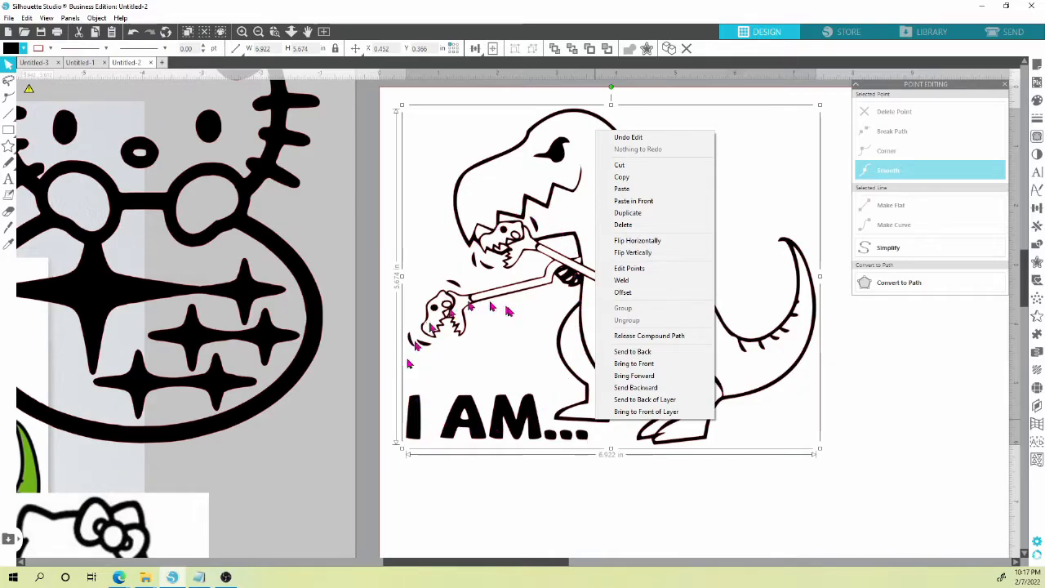
click(563, 479)
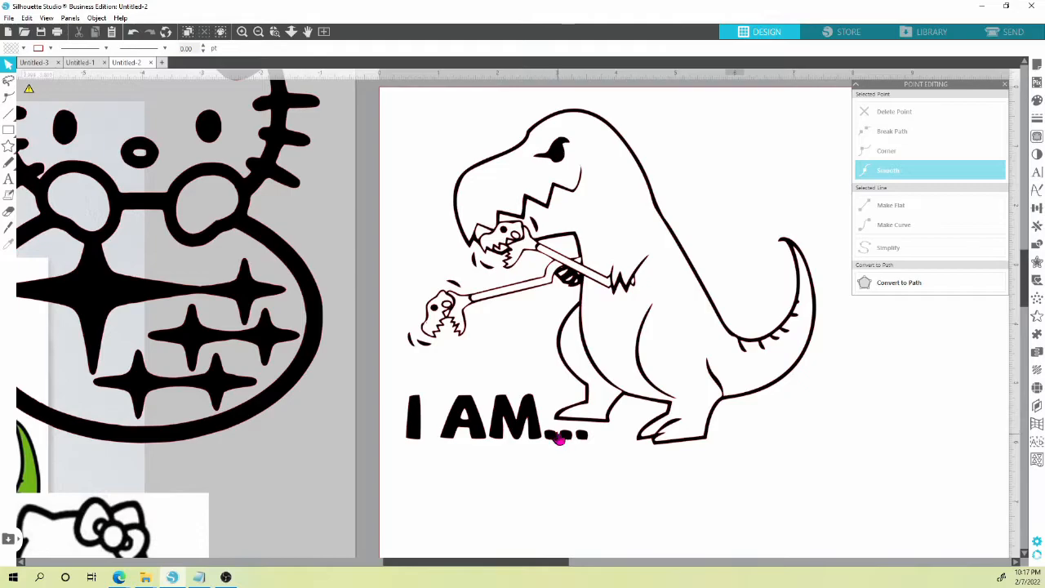
Delete all edit points of the "I AM..." lettering, including its three dots, from the traced dinosaur design.
click(420, 424)
drag(392, 386, 595, 437)
key(Delete)
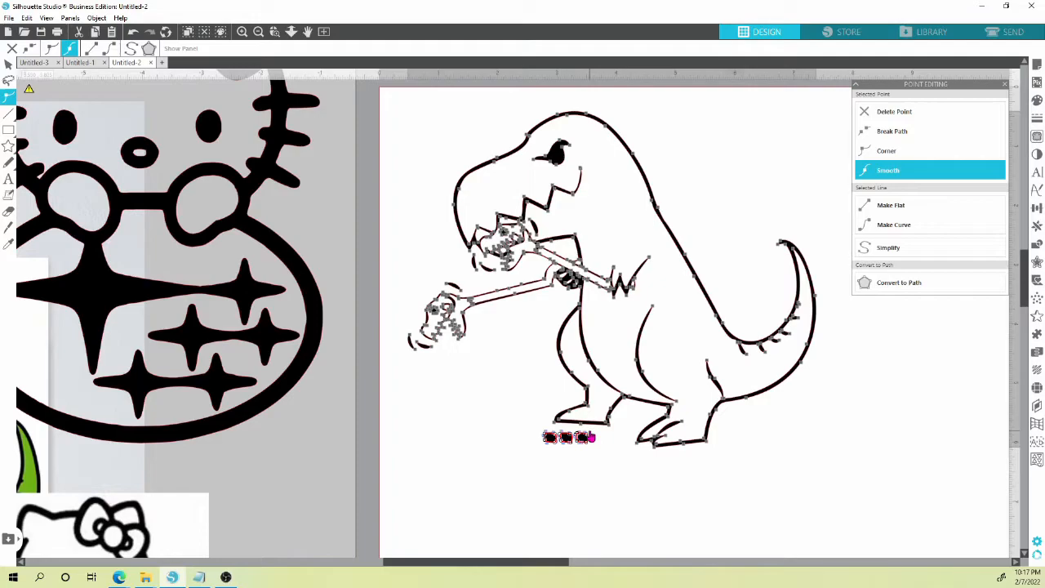
key(Delete)
click(733, 479)
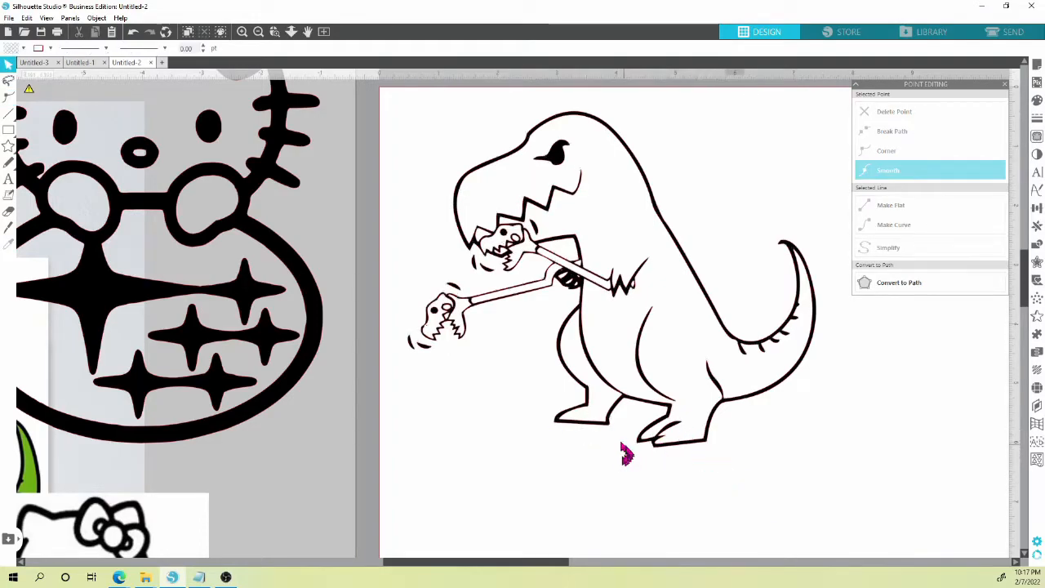
Place the original coloured dinosaur image beside the trace as a colour reference, off the left edge of the page.
scroll(627, 457, down, 2)
scroll(584, 448, up, 1)
drag(98, 490, 307, 400)
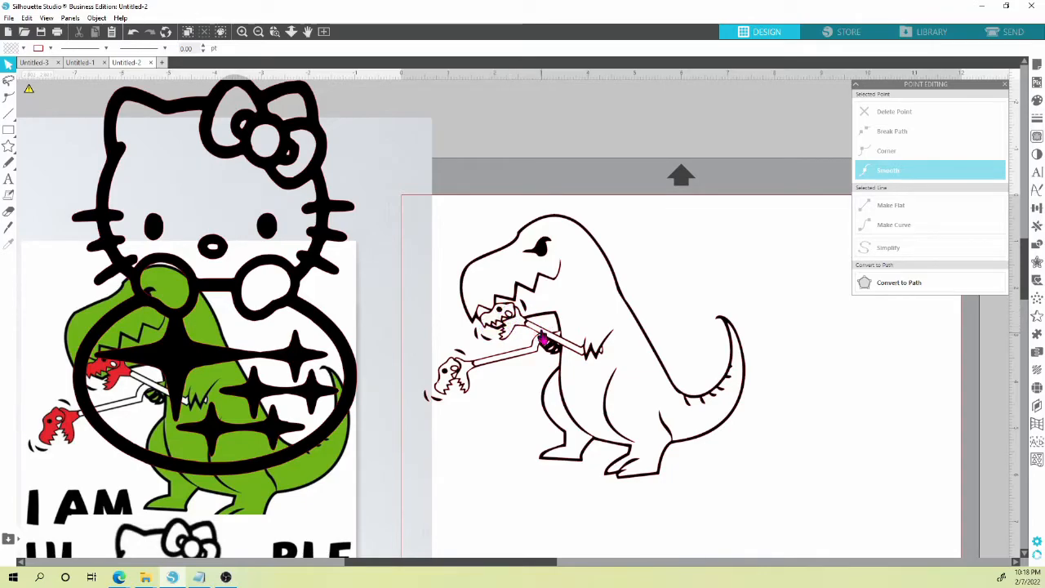
drag(373, 414, 320, 418)
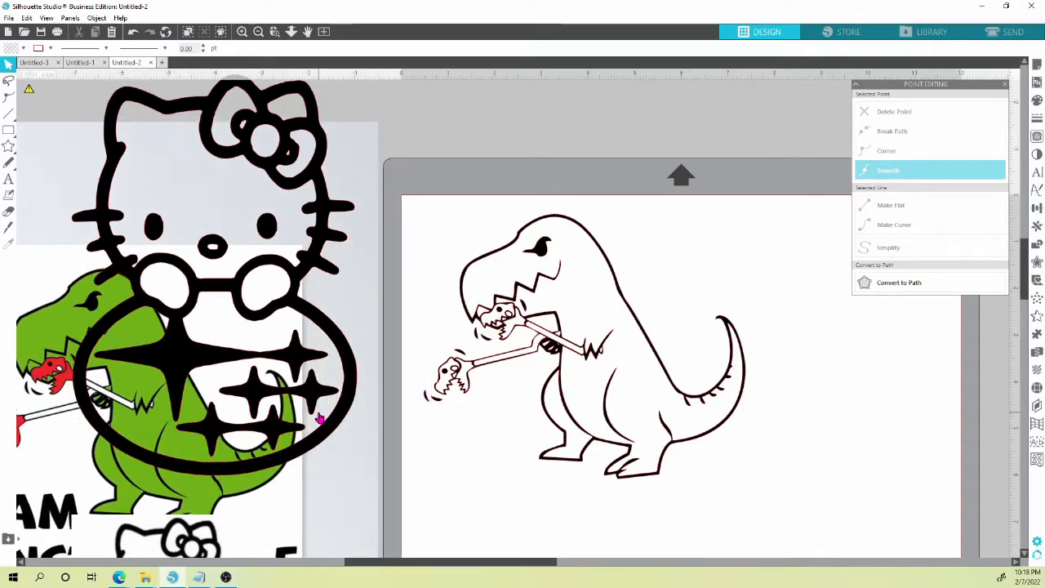
Draw a closed polygon about 0.75 by 0.51 in along the black outline of the upper grabber's dinosaur head, following its zigzag teeth.
scroll(518, 339, up, 5)
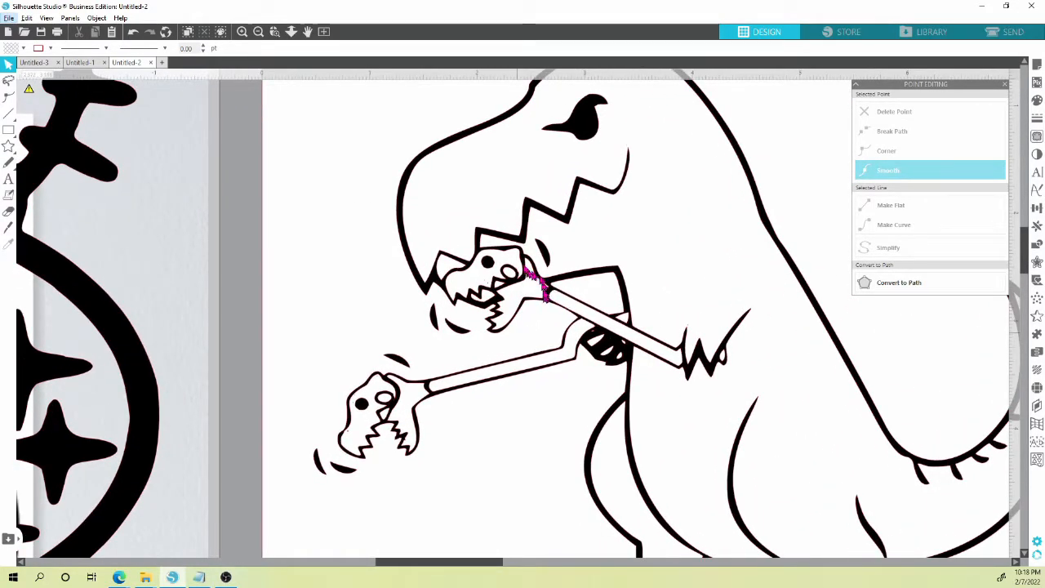
click(12, 119)
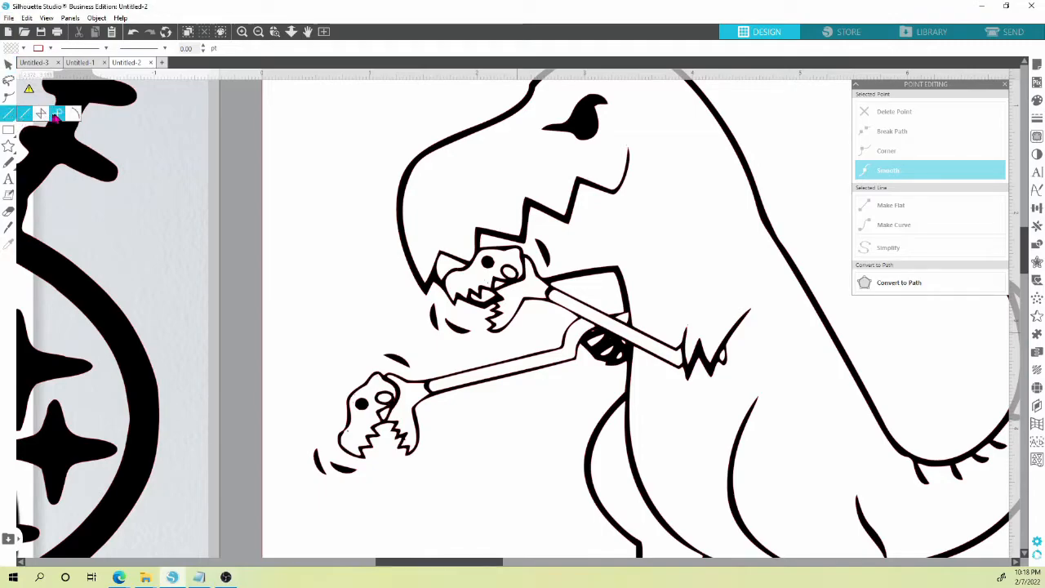
click(57, 114)
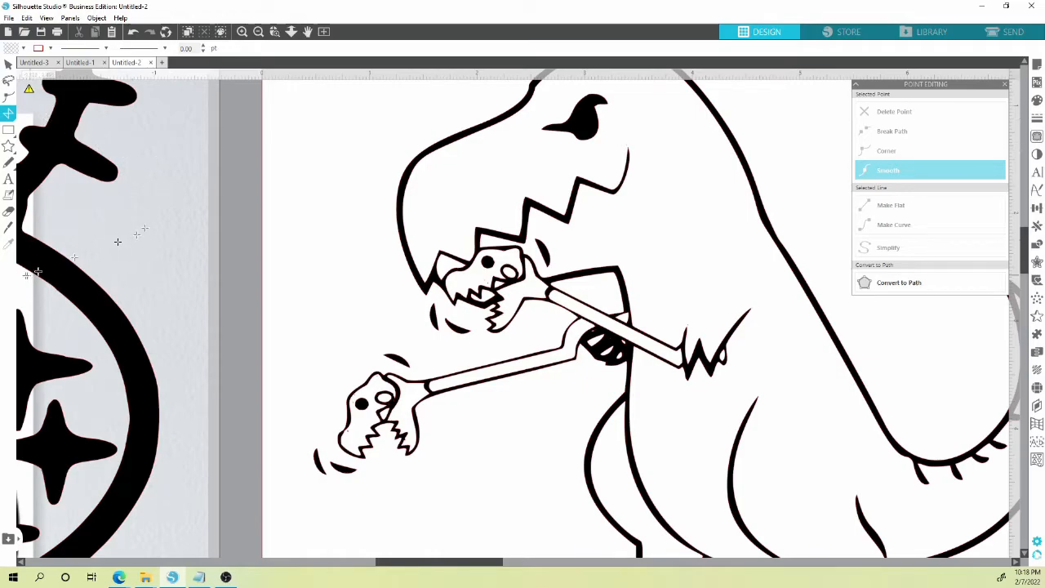
scroll(394, 289, up, 10)
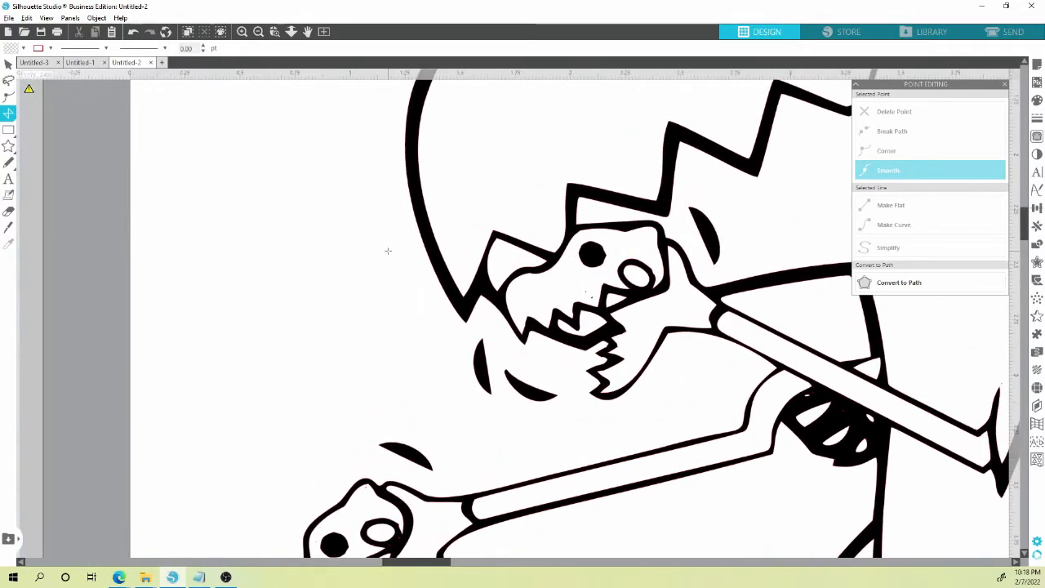
scroll(389, 250, up, 1)
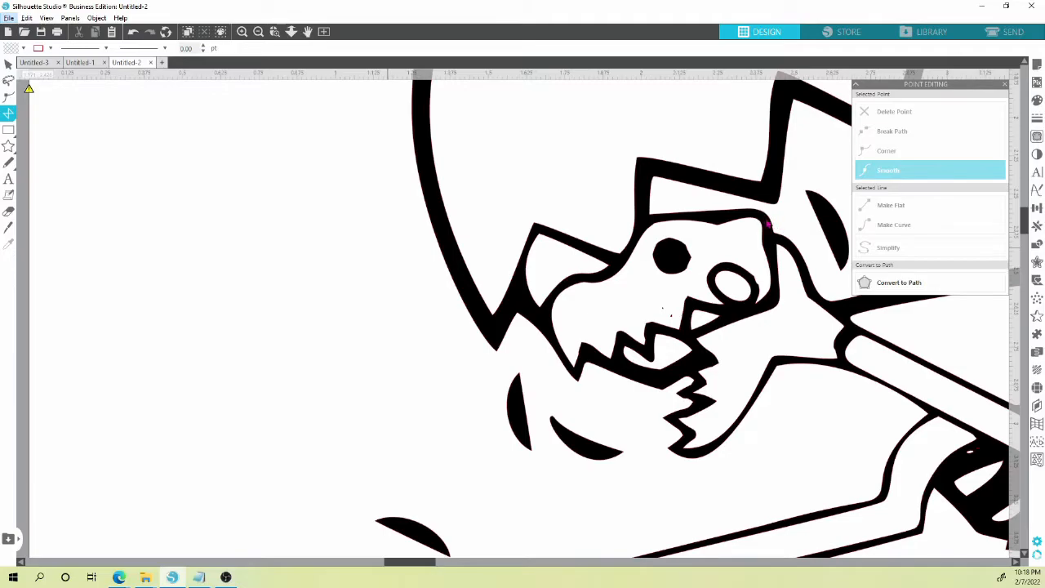
drag(764, 217, 773, 266)
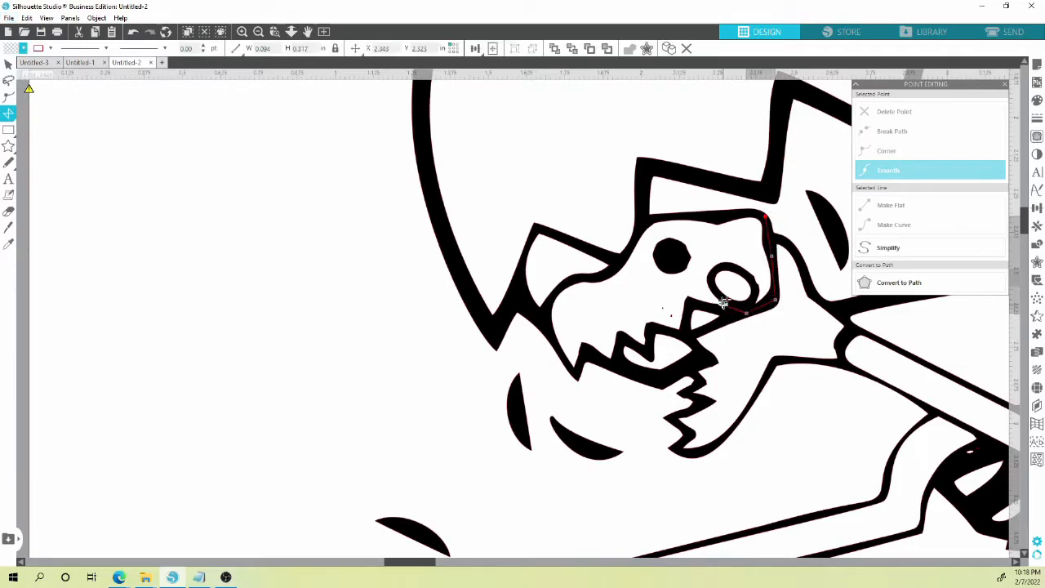
click(692, 304)
click(685, 334)
click(650, 329)
click(647, 354)
click(615, 367)
click(576, 371)
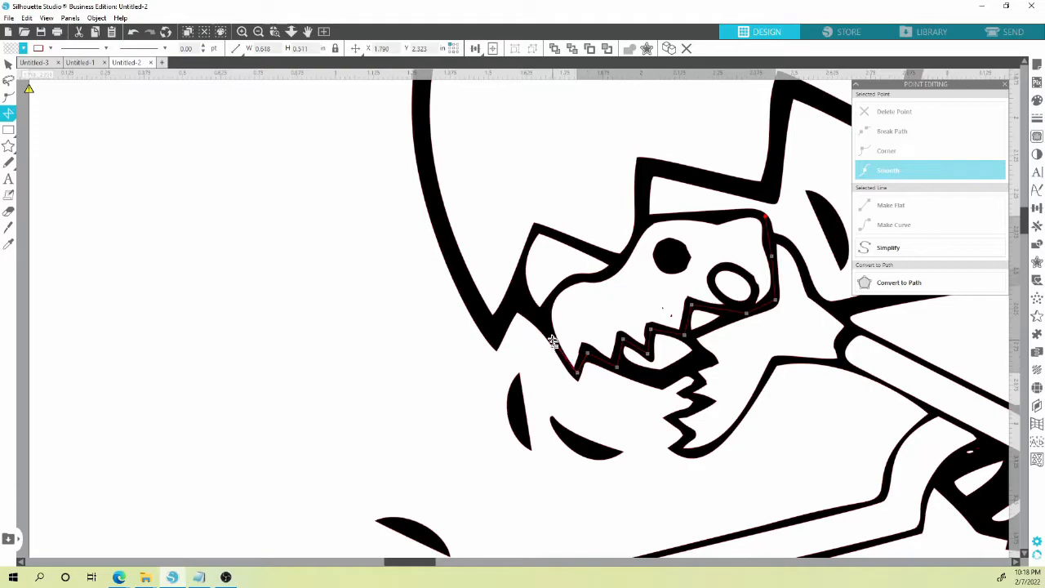
click(545, 324)
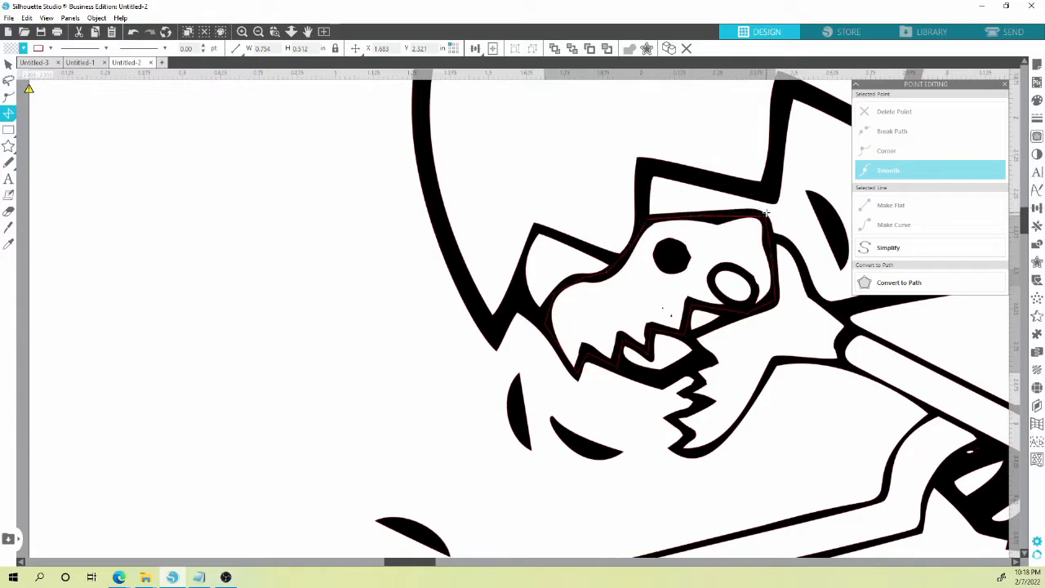
Fill the head-shaped polygon with red and send it to the back, behind the black trace.
click(23, 48)
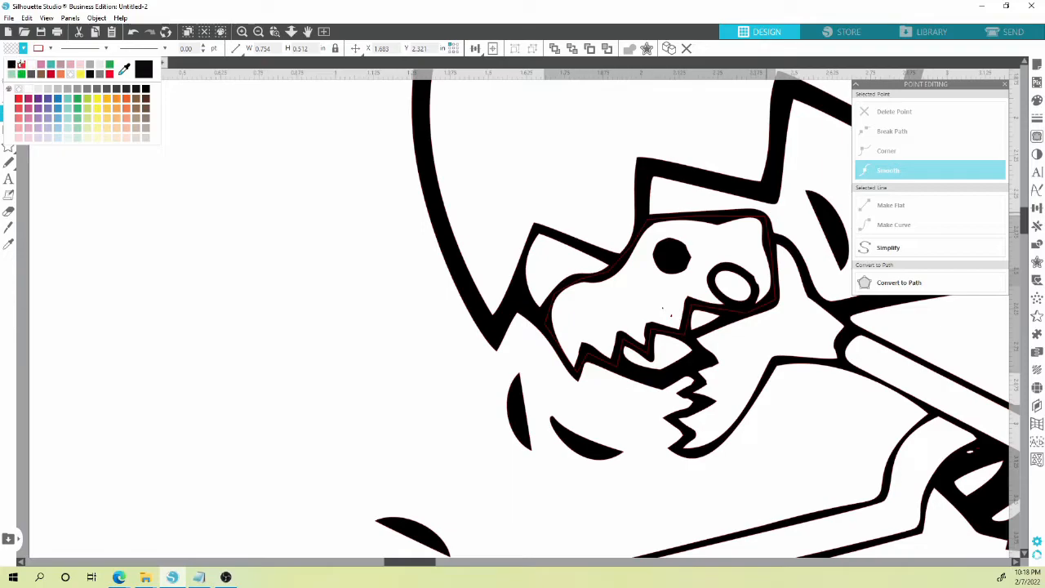
click(23, 66)
click(9, 65)
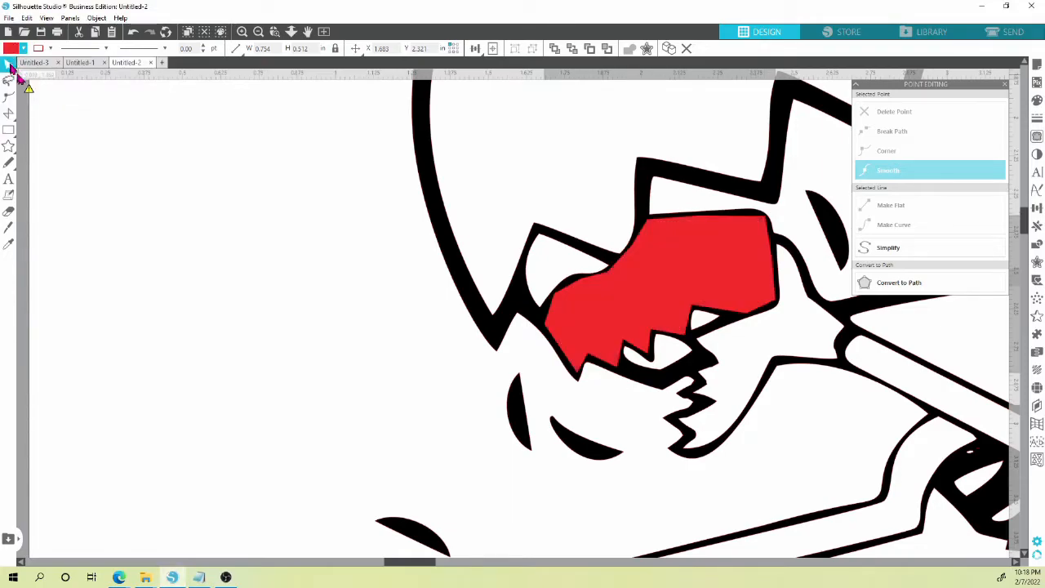
click(688, 275)
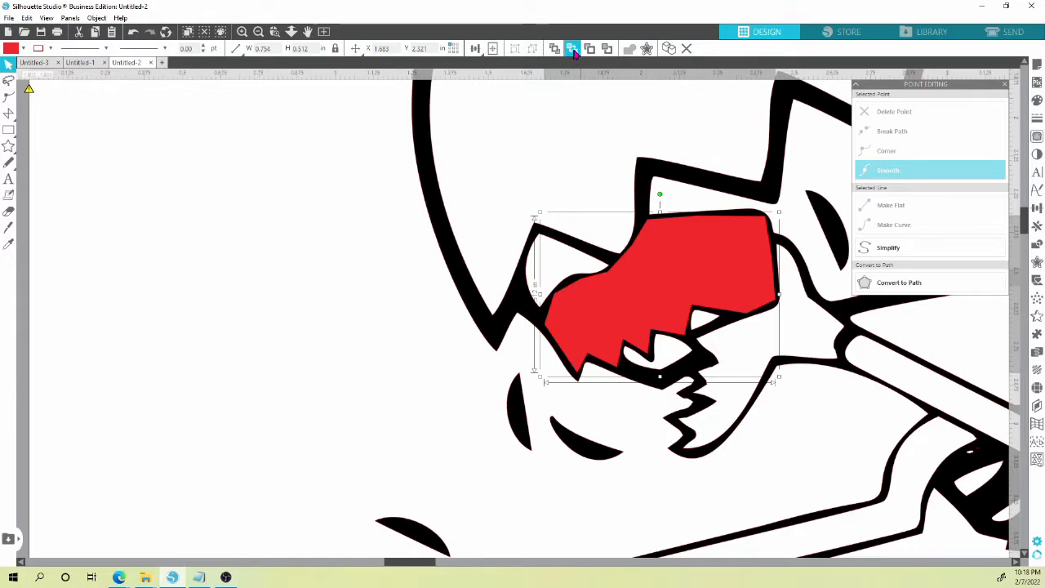
click(571, 48)
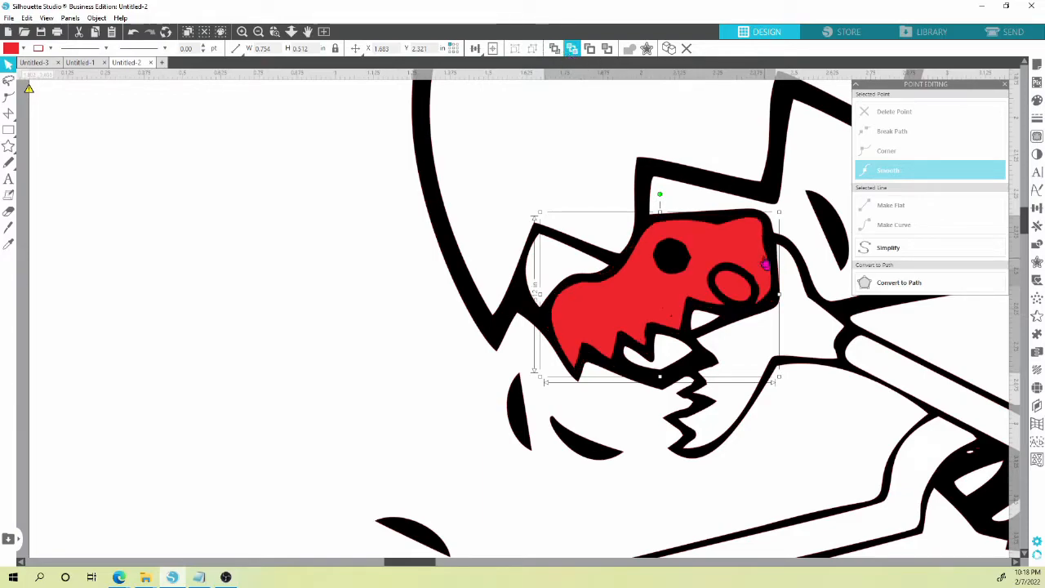
click(425, 410)
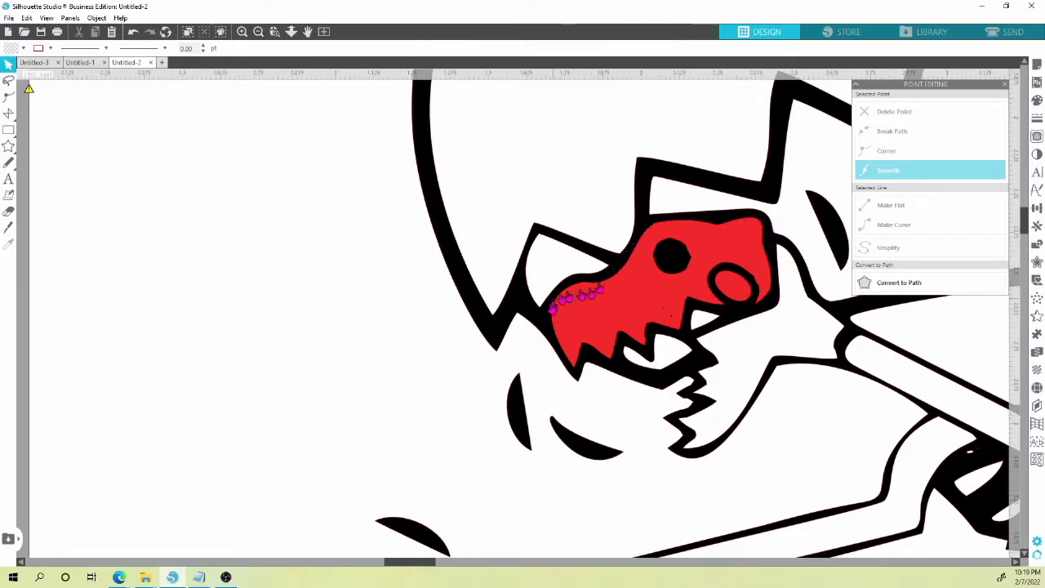
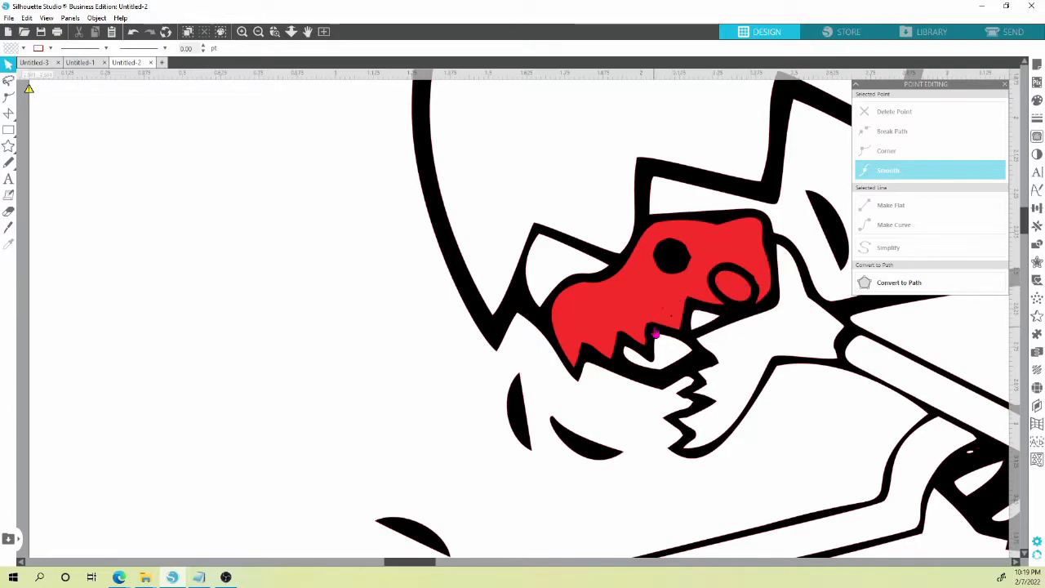
Compare the upper grabber's head colours with the original dinosaur image by bringing the image over the page, and move it back off.
scroll(490, 366, down, 6)
key(alt+space)
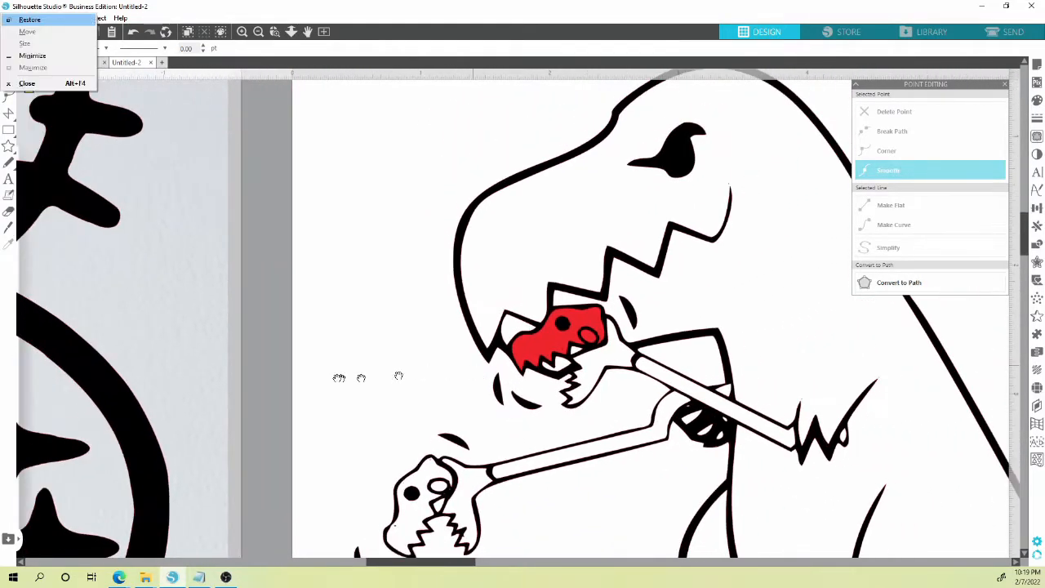
drag(343, 378, 585, 299)
scroll(584, 299, down, 2)
drag(213, 286, 550, 266)
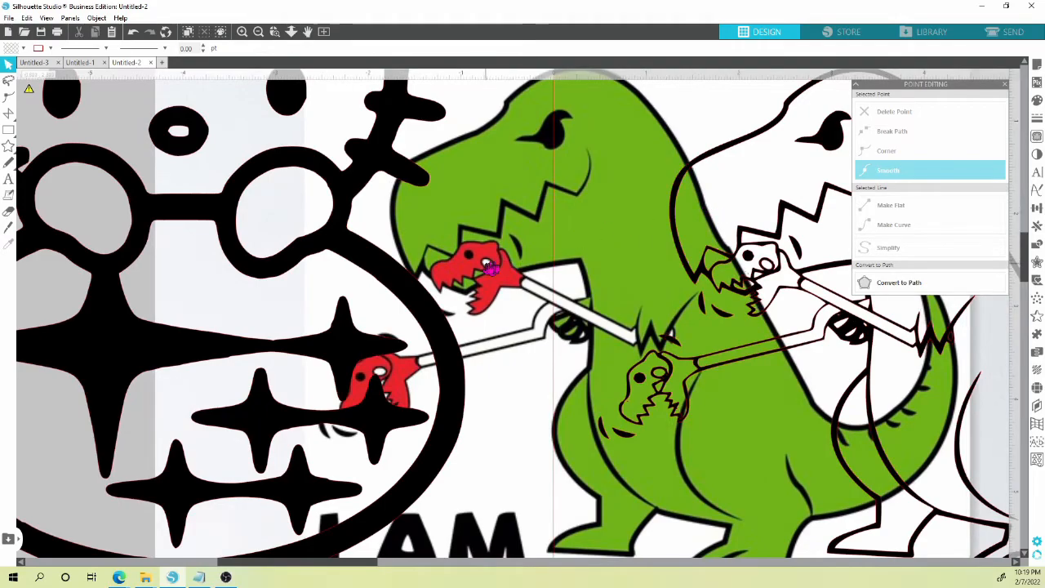
drag(579, 210, 98, 263)
drag(501, 253, 297, 272)
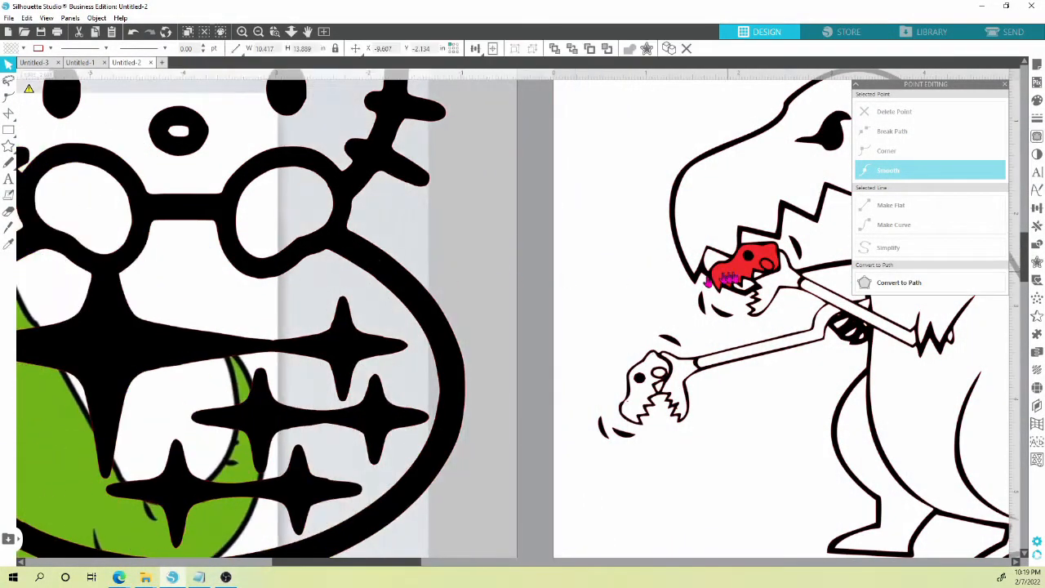
Draw a closed polygon about 0.14 by 0.12 in around the small oval on the red grabber head.
scroll(784, 263, up, 5)
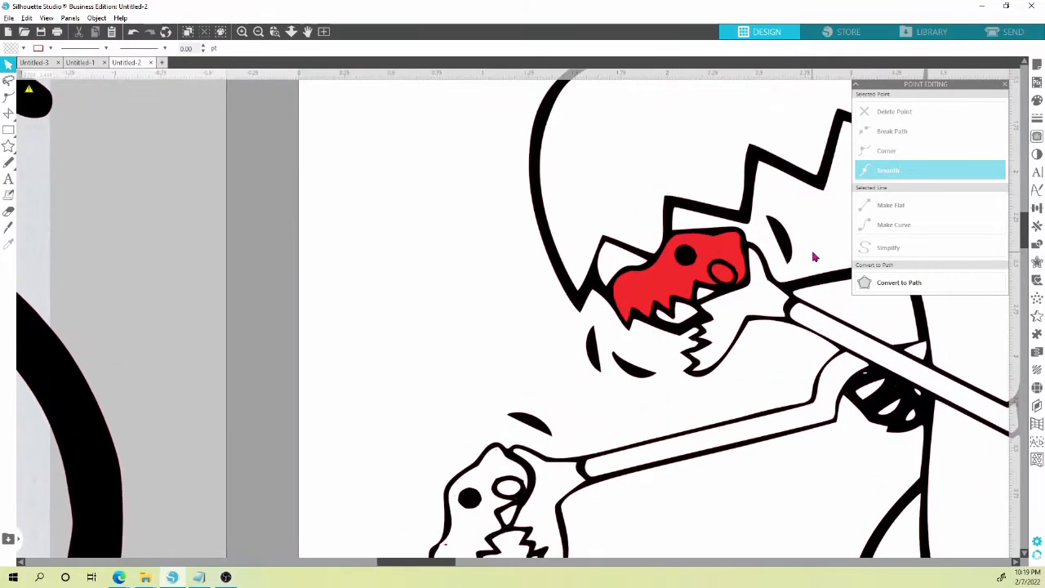
scroll(814, 258, up, 4)
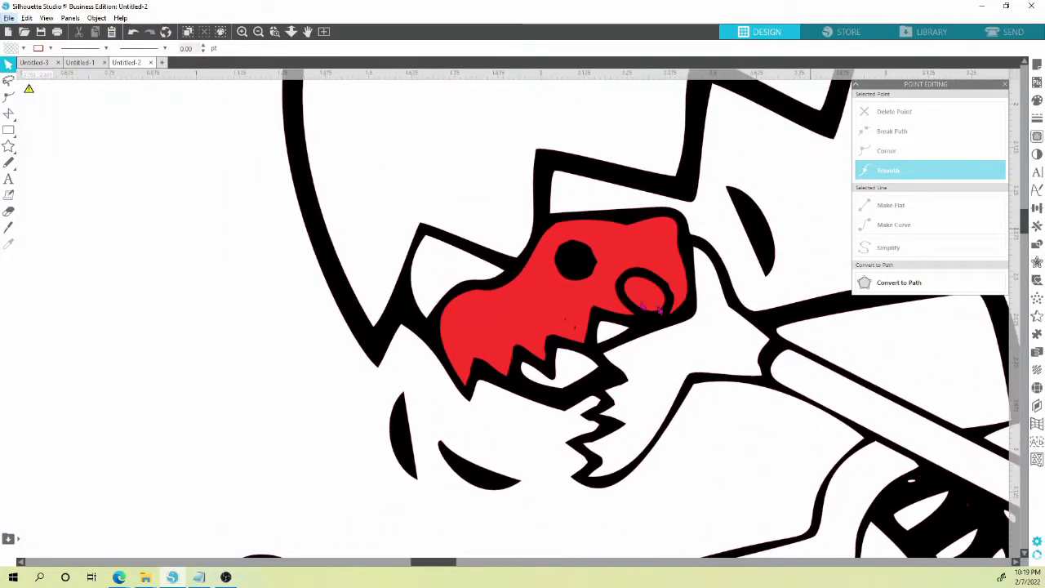
click(8, 114)
click(41, 115)
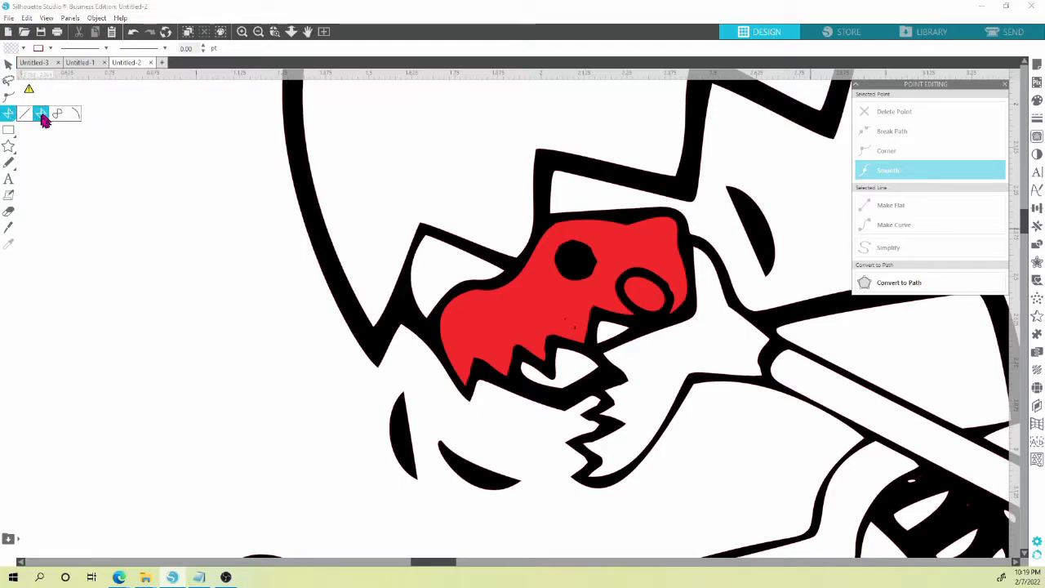
click(628, 274)
click(668, 295)
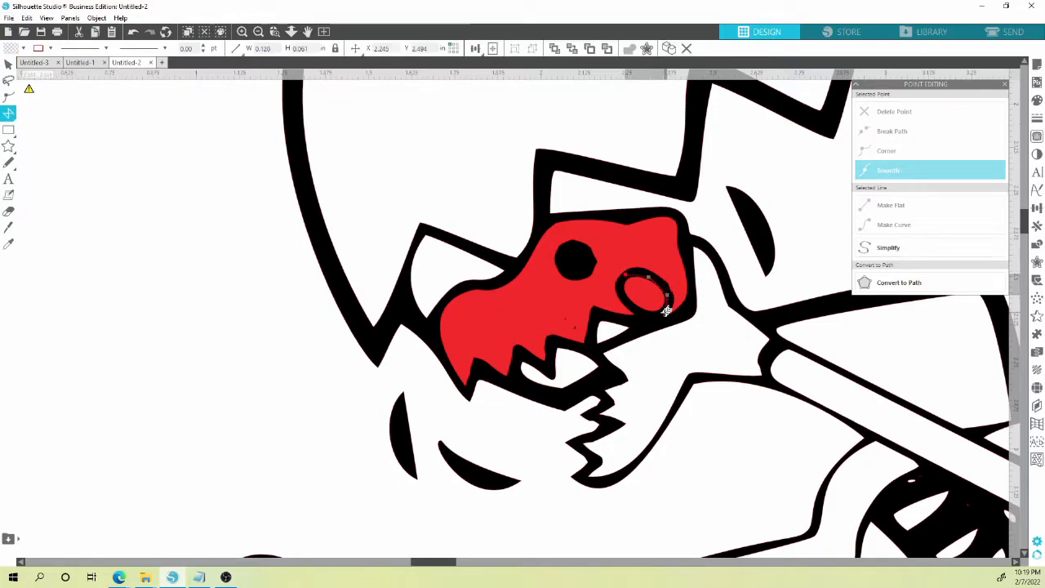
click(660, 315)
Fill the oval polygon with white, send it to the back and bring it forward above the red shape.
click(16, 49)
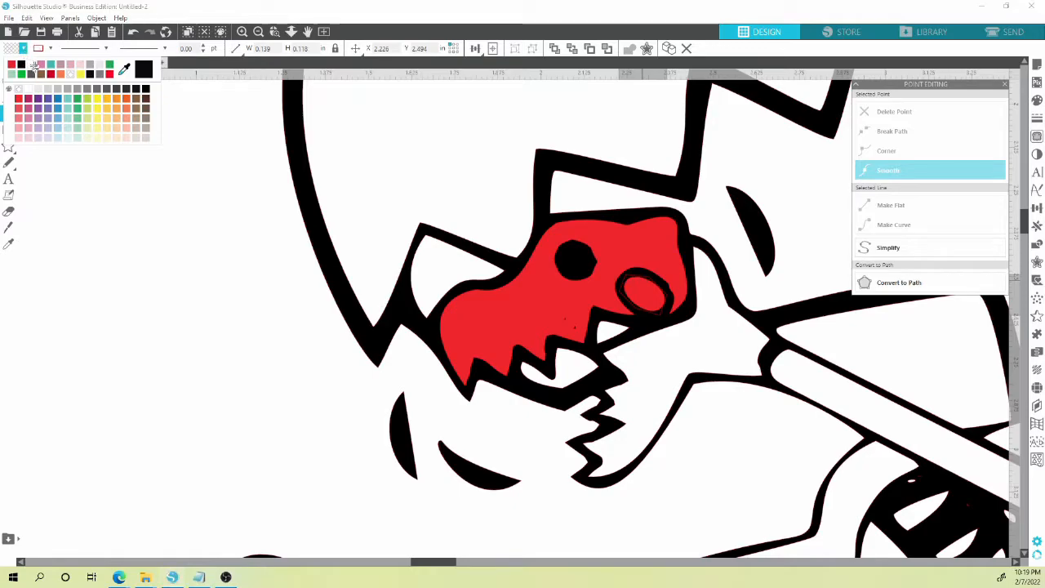
click(40, 68)
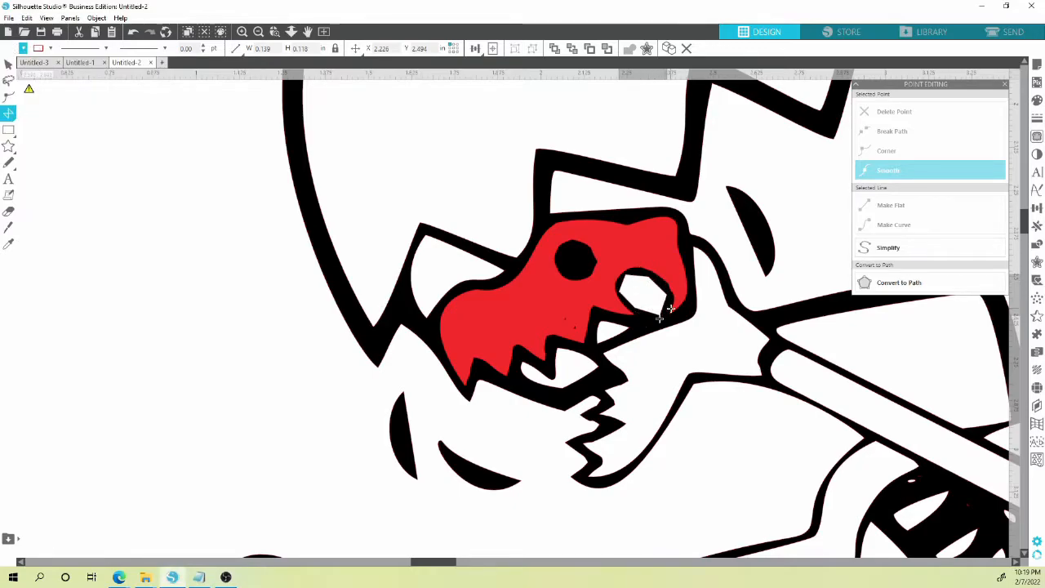
click(572, 50)
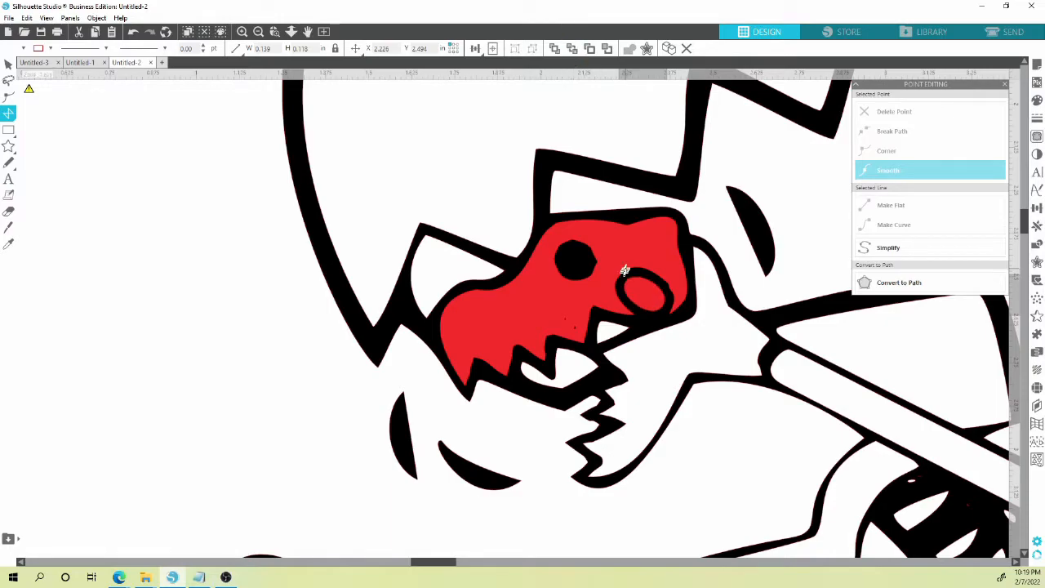
click(591, 50)
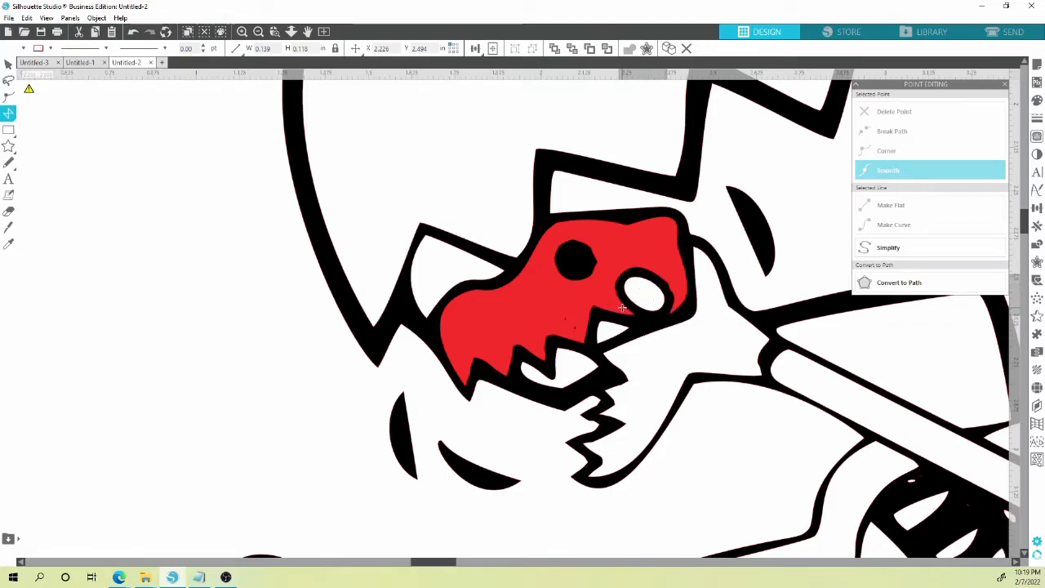
scroll(486, 350, down, 3)
drag(506, 377, 328, 343)
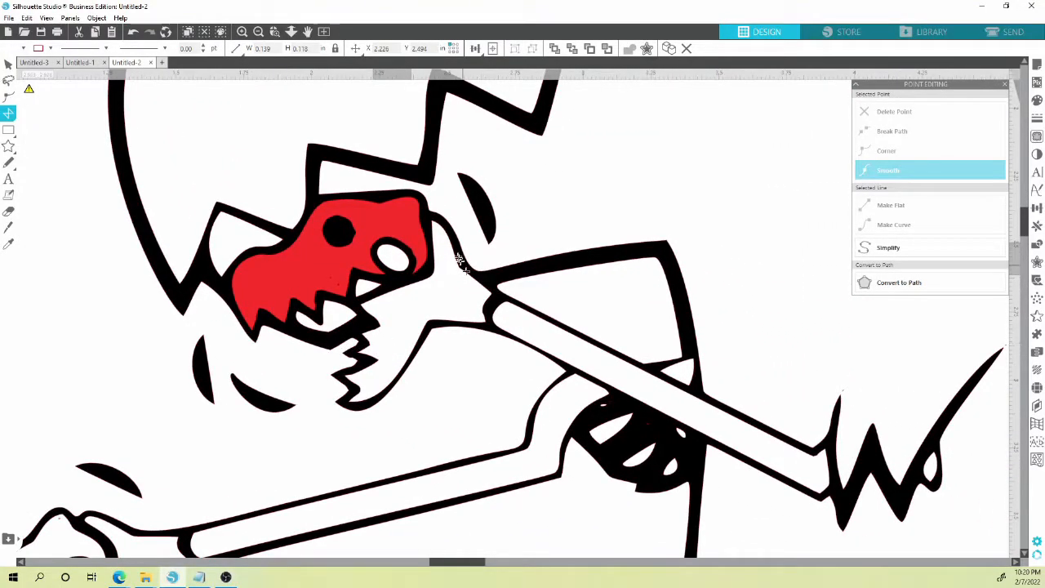
Draw a closed polygon about 0.6 by 0.7 in around the upper grabber's lower jaw and neck, and fill it with red.
click(10, 118)
mouse_move(432, 216)
mouse_down()
mouse_move(497, 294)
mouse_move(492, 325)
mouse_move(429, 325)
mouse_move(427, 314)
mouse_move(391, 392)
mouse_move(365, 407)
mouse_move(341, 403)
mouse_move(355, 391)
mouse_move(353, 354)
mouse_up()
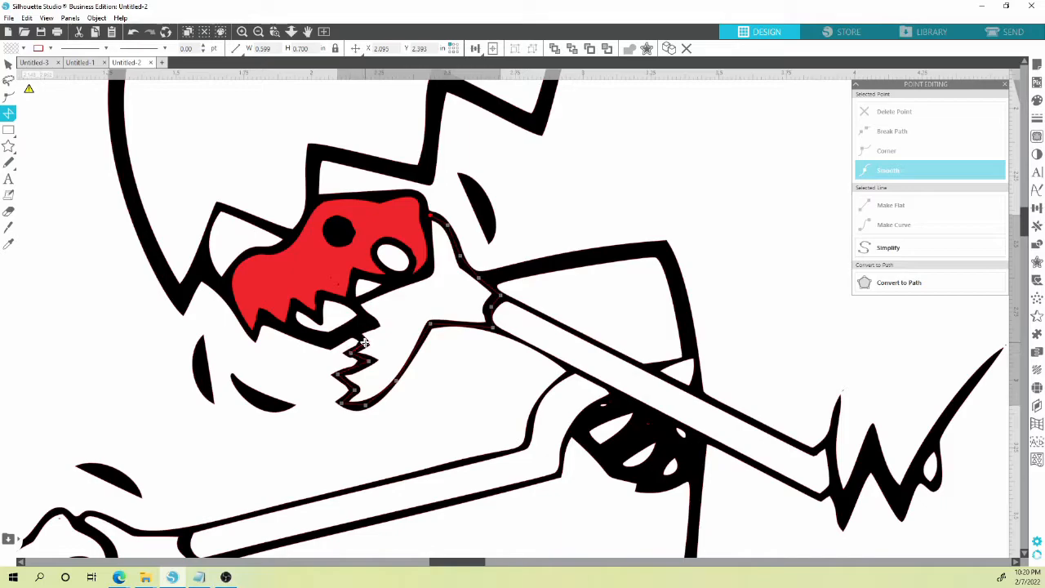
drag(354, 304, 421, 273)
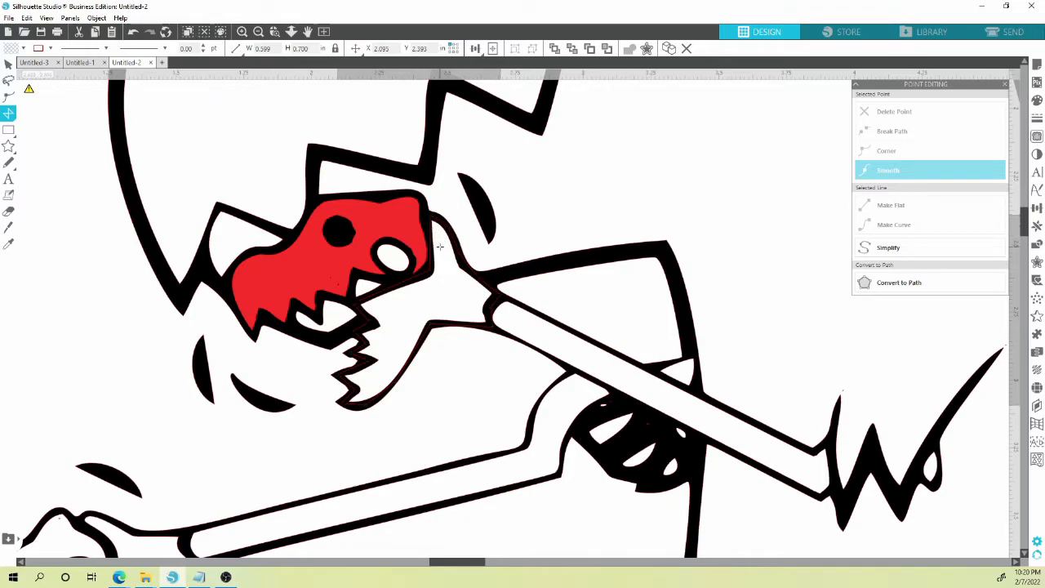
click(23, 49)
click(23, 49)
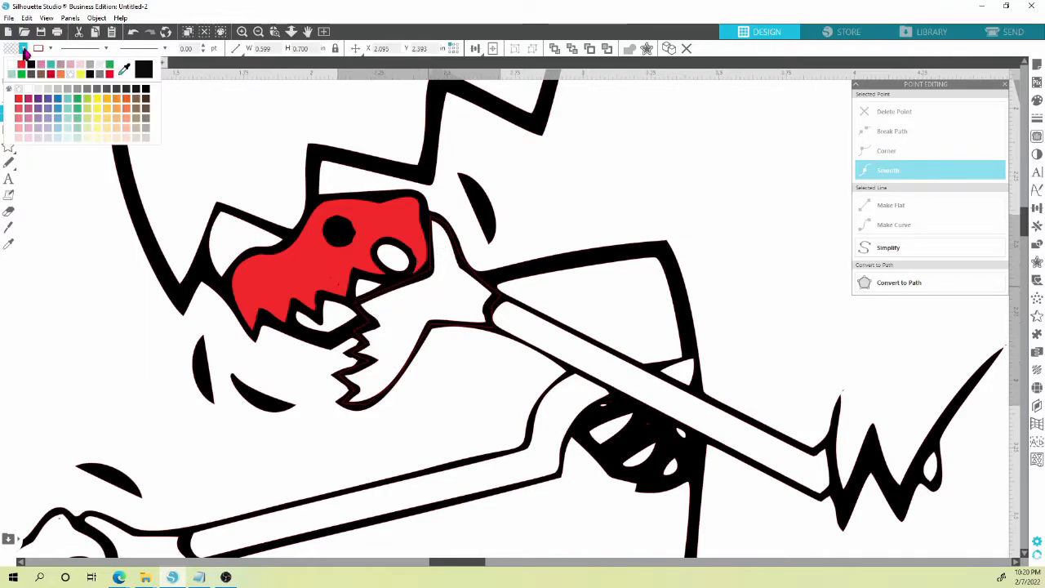
click(18, 99)
click(23, 48)
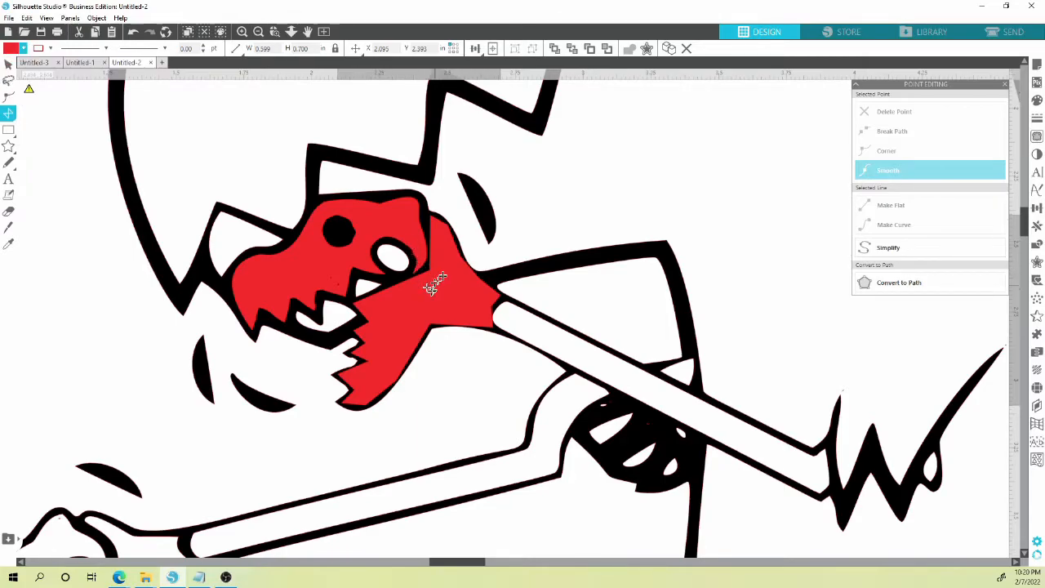
Darken the lower-jaw polygon's fill to the custom red B1011B and send it to the back, behind the black trace.
click(9, 66)
click(443, 312)
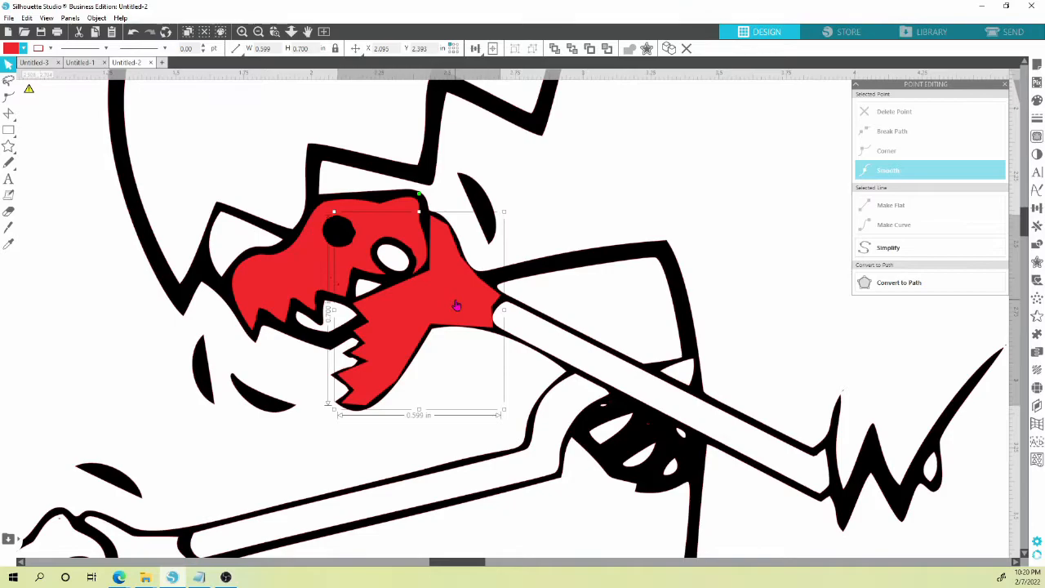
click(1038, 104)
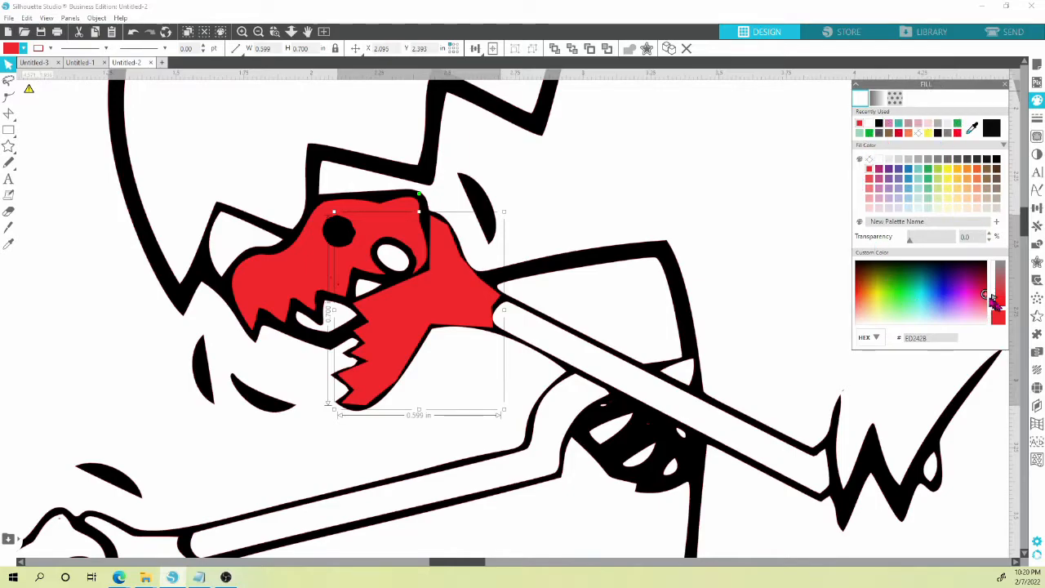
mouse_move(994, 299)
mouse_down()
mouse_move(995, 285)
mouse_move(994, 302)
mouse_move(983, 288)
mouse_move(989, 297)
mouse_move(899, 301)
mouse_move(974, 295)
mouse_move(983, 282)
mouse_up()
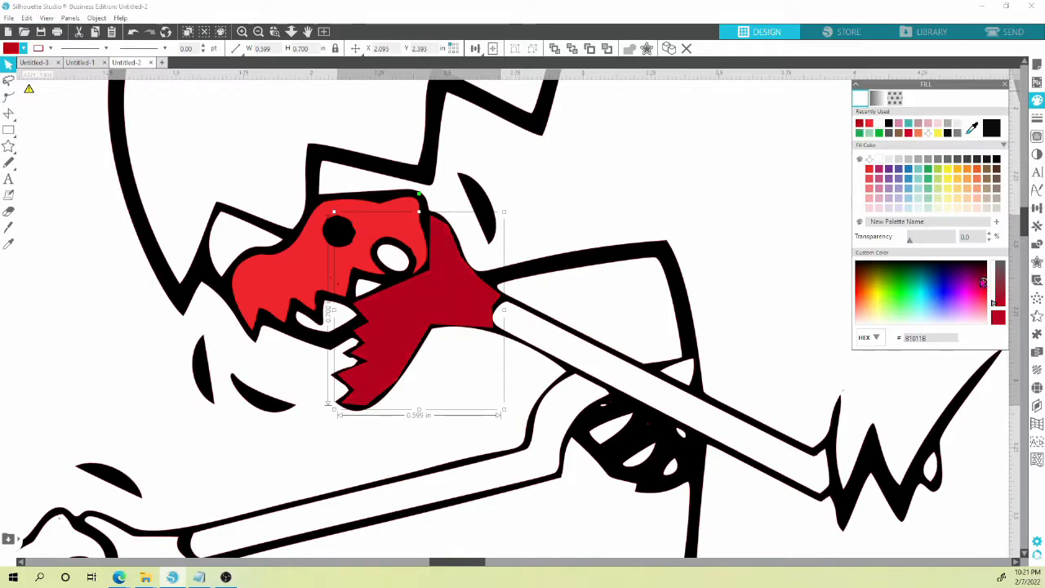
click(573, 51)
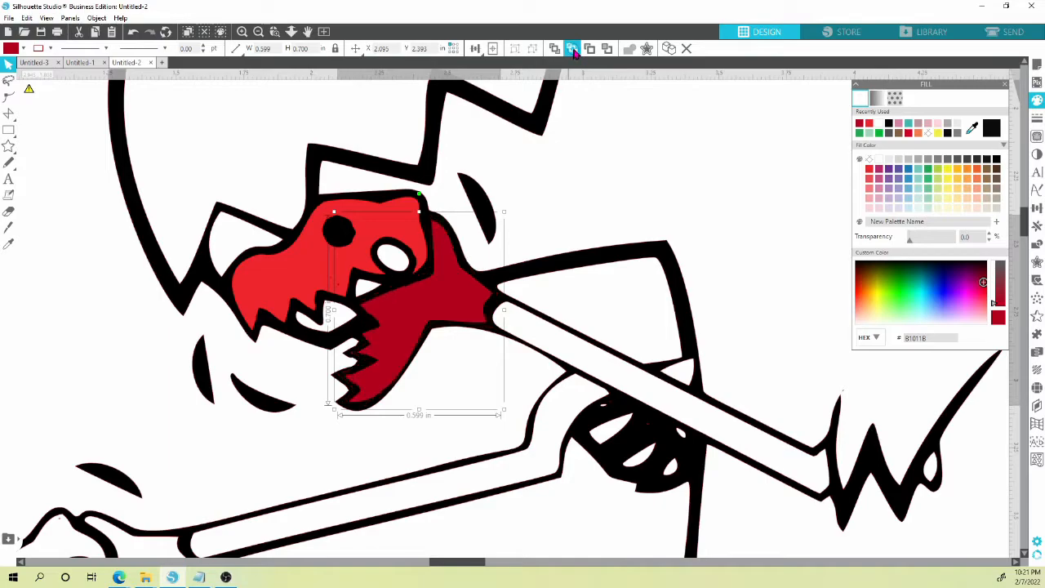
click(625, 184)
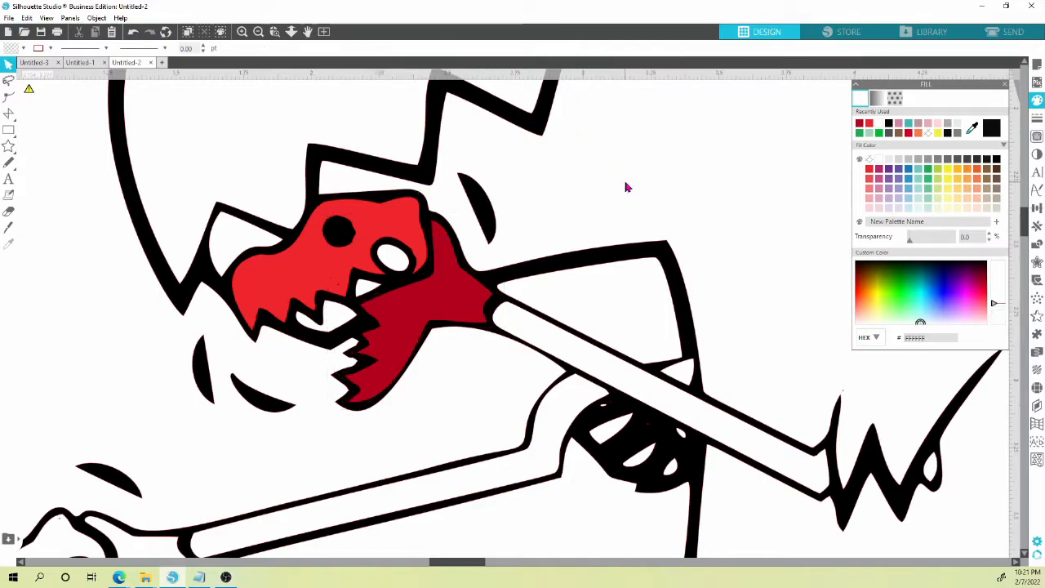
Duplicate the upper grabber's red head shape, rotate and fit the copy over the lower grabber's head, and send it to the back.
scroll(625, 186, down, 5)
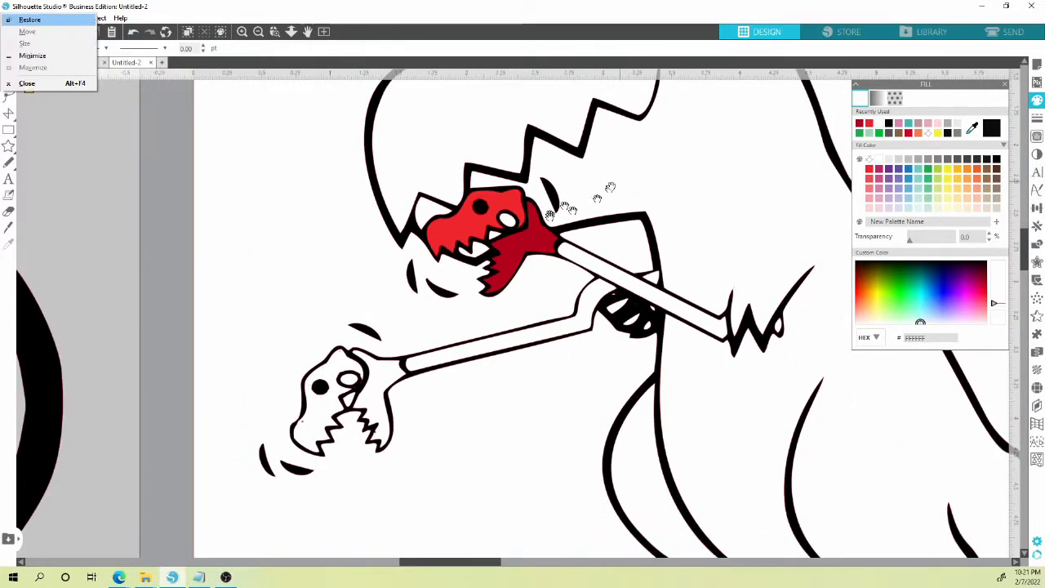
scroll(560, 251, up, 2)
scroll(560, 251, down, 5)
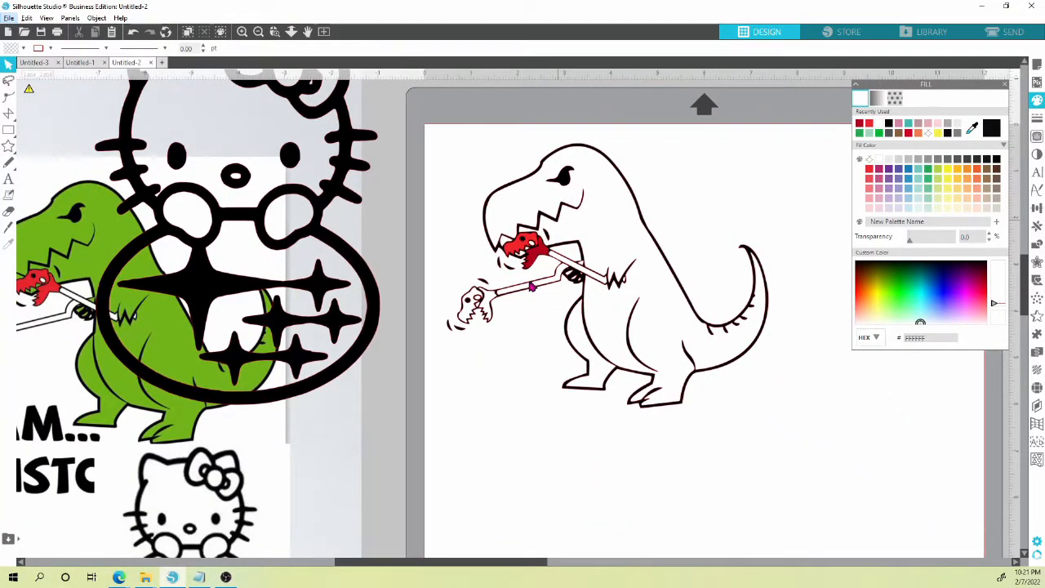
scroll(531, 286, up, 5)
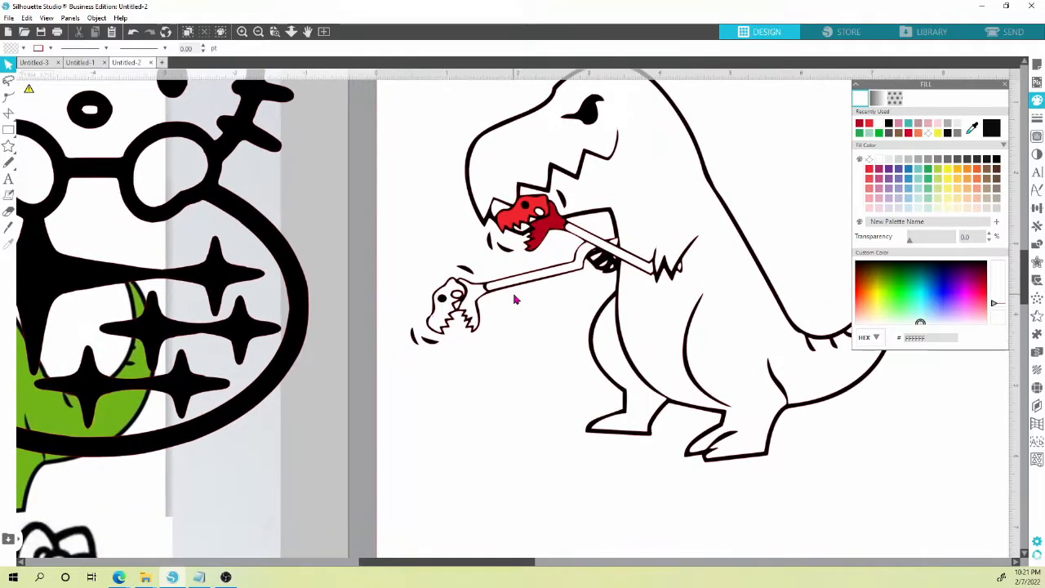
scroll(553, 208, up, 3)
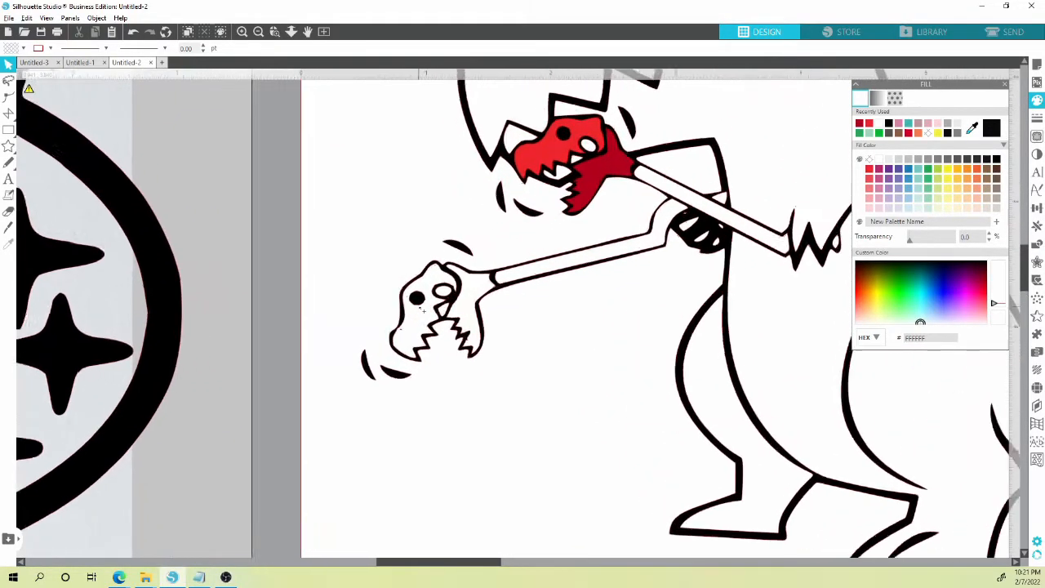
click(561, 131)
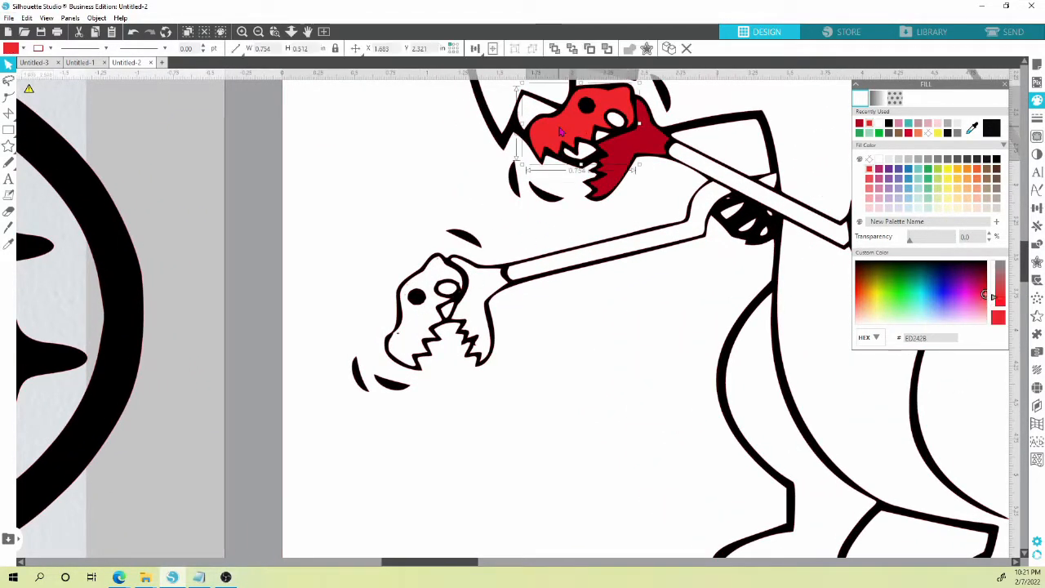
key(ctrl+v)
drag(487, 151, 439, 316)
drag(433, 252, 423, 297)
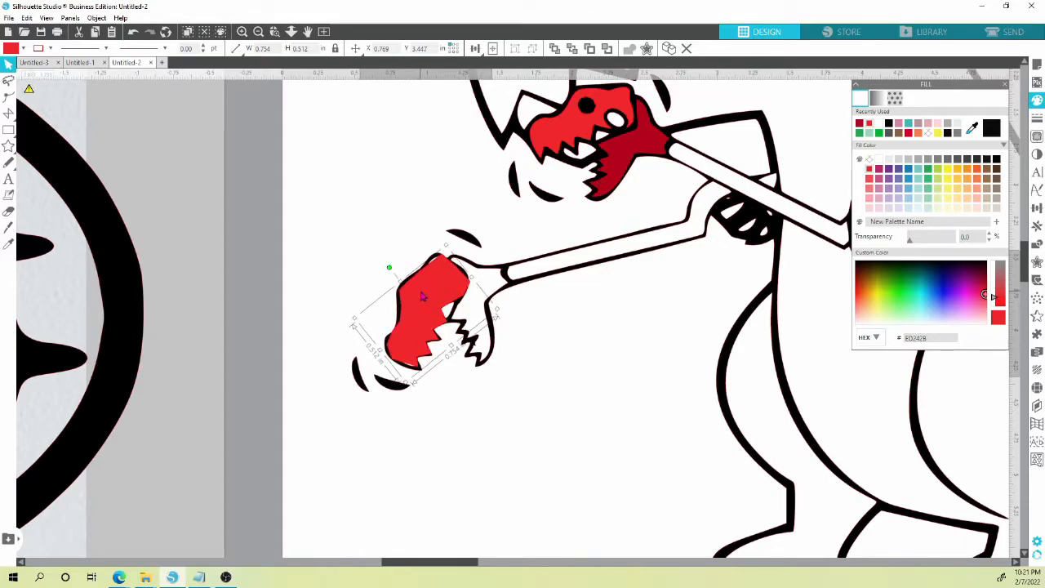
click(571, 48)
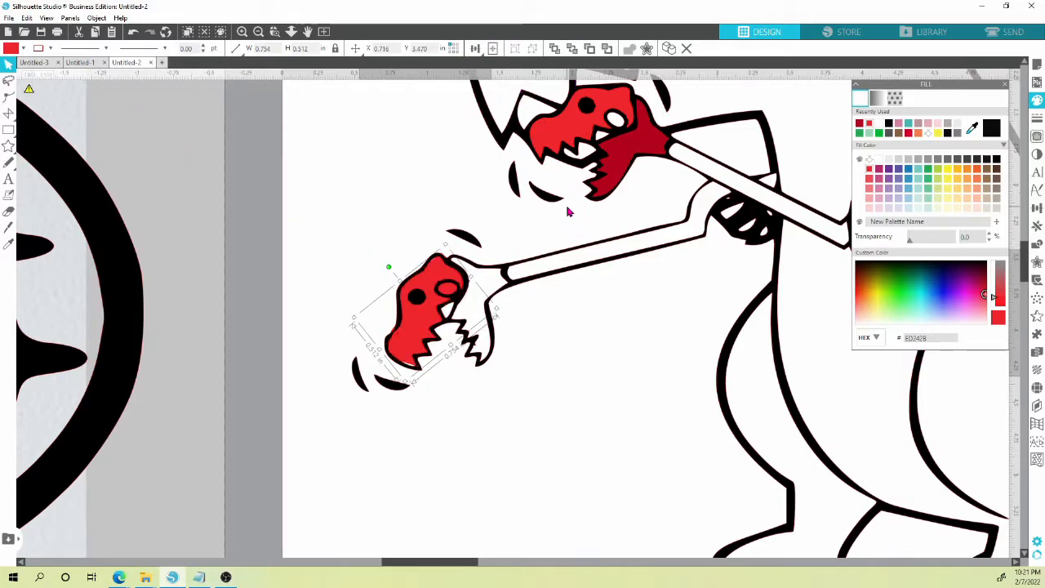
Place a rotated copy of the white oval on the lower grabber's head, send it to the back and bring it forward above the red shape.
click(617, 122)
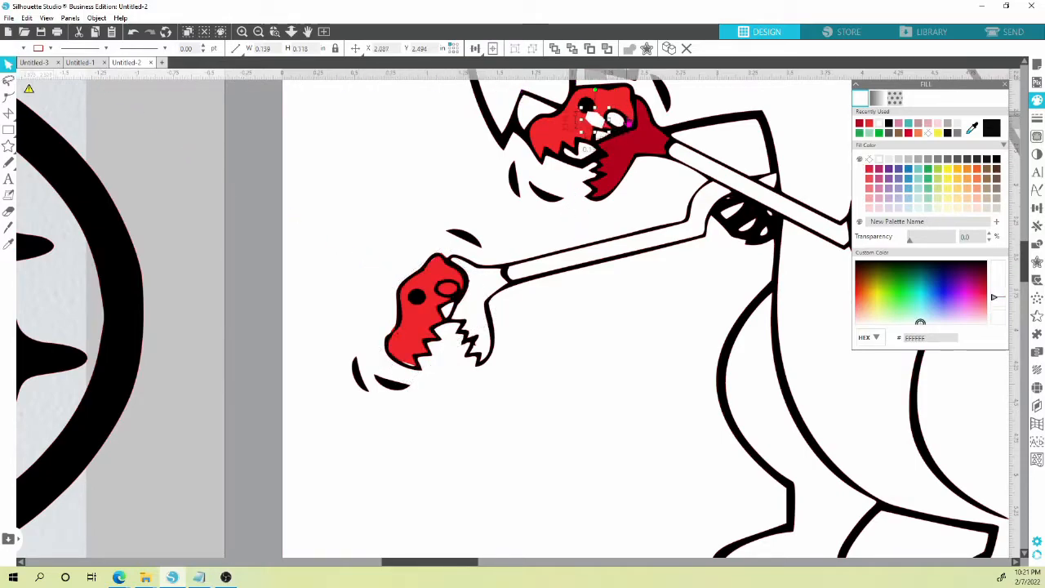
drag(614, 121, 451, 298)
click(590, 49)
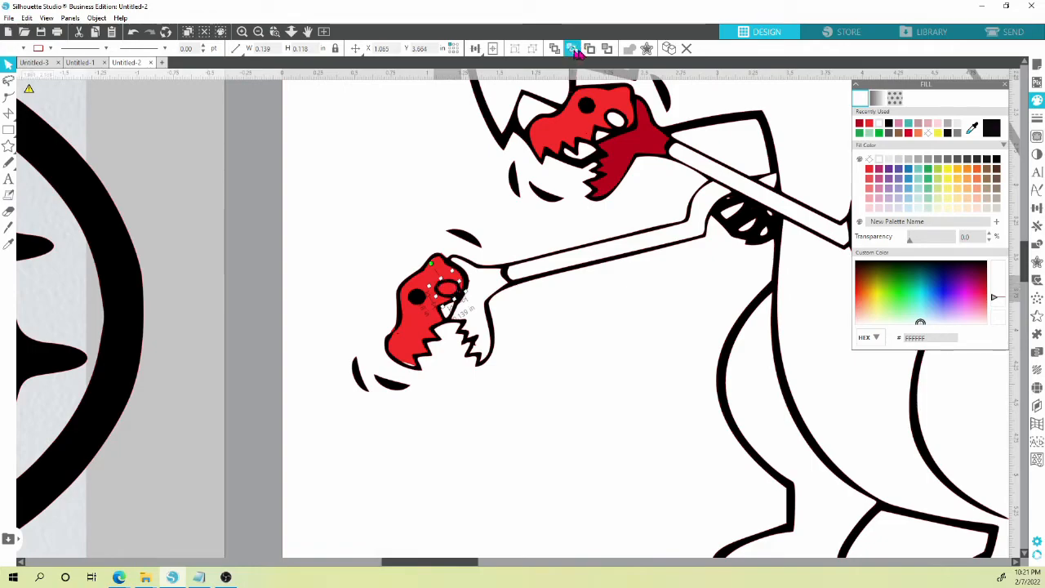
click(590, 50)
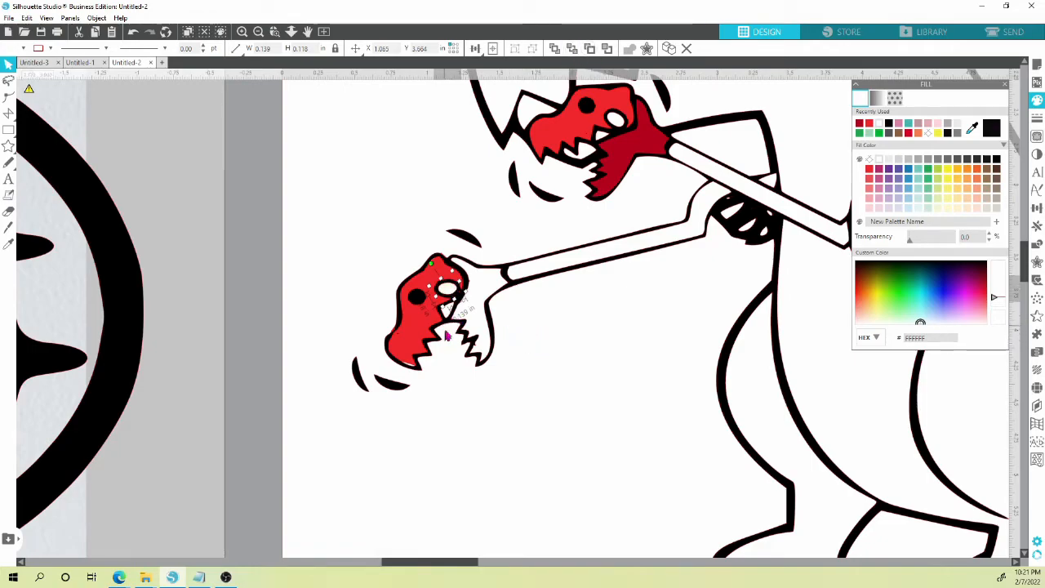
Duplicate the upper grabber's dark red jaw fill, then move and rotate the copy to fit the lower grabber's jaw.
click(465, 381)
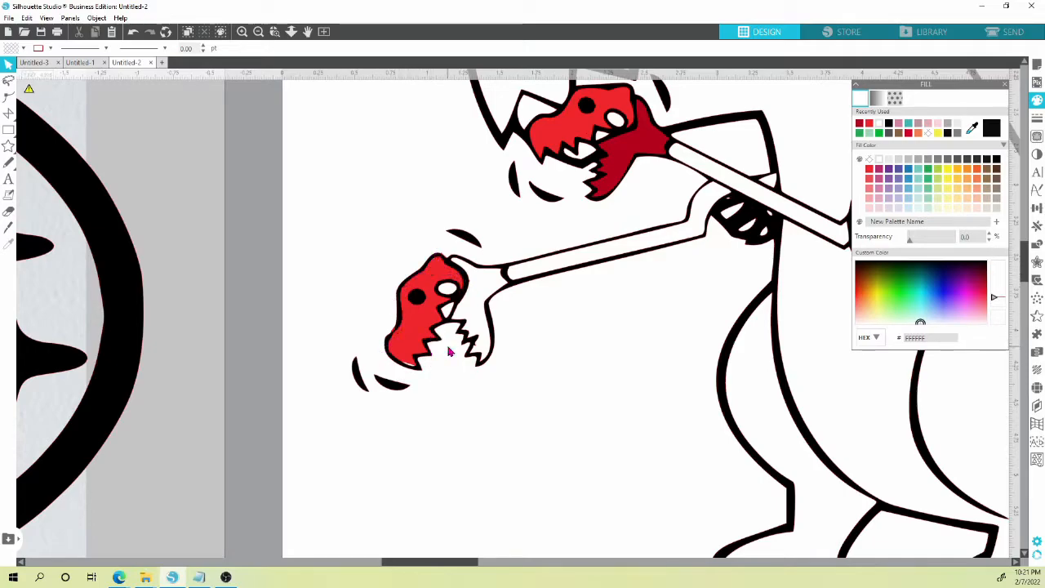
click(637, 142)
drag(638, 142, 499, 315)
drag(492, 247, 452, 259)
drag(500, 312, 492, 297)
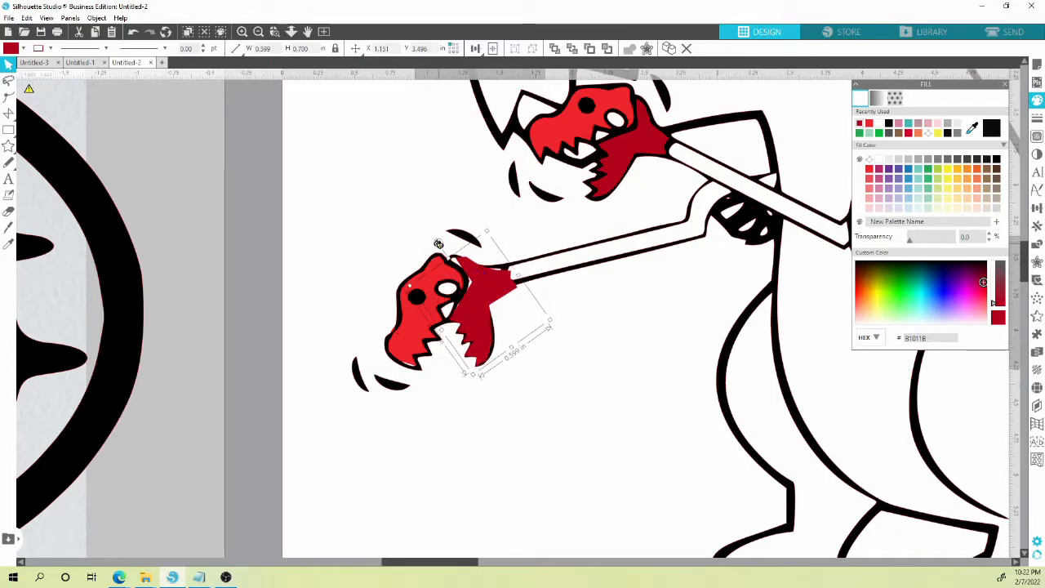
drag(439, 244, 432, 243)
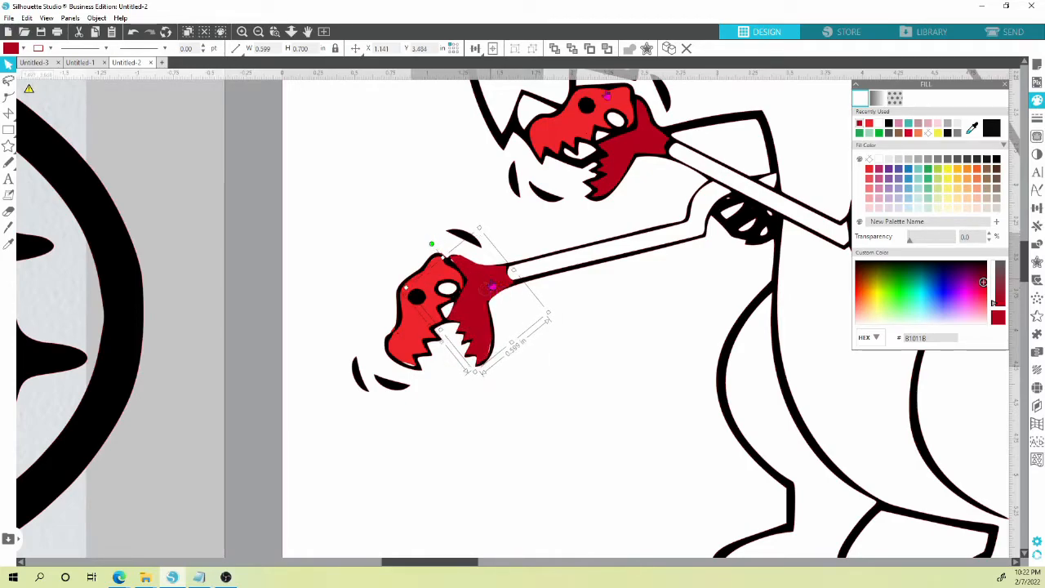
click(594, 361)
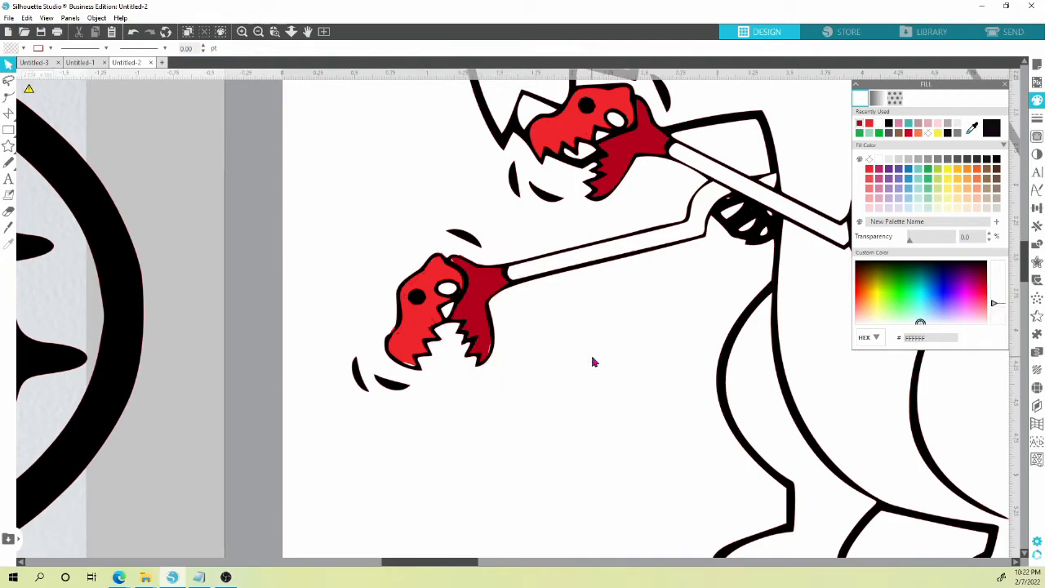
scroll(594, 362, down, 6)
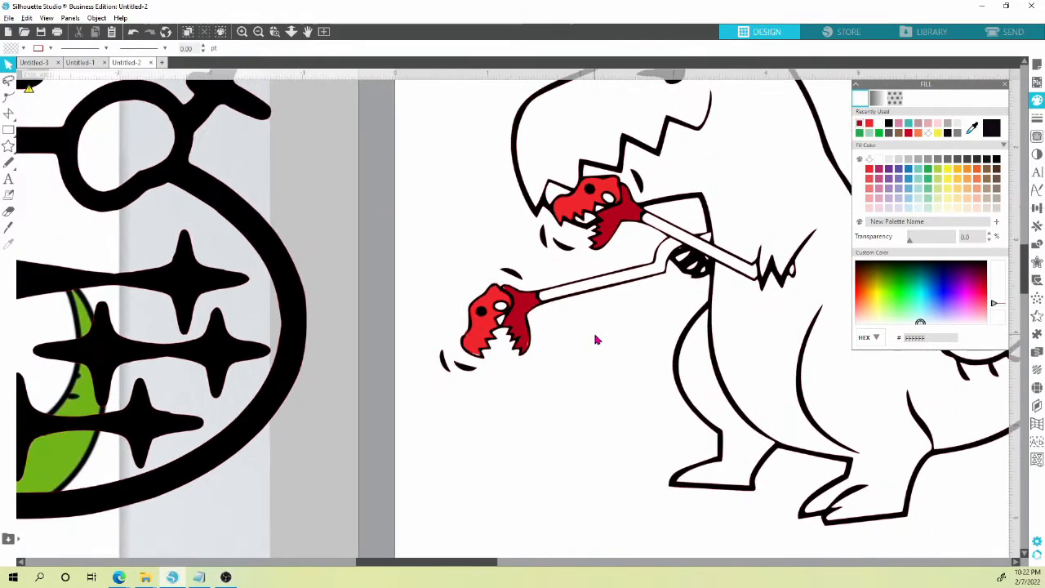
scroll(595, 339, down, 4)
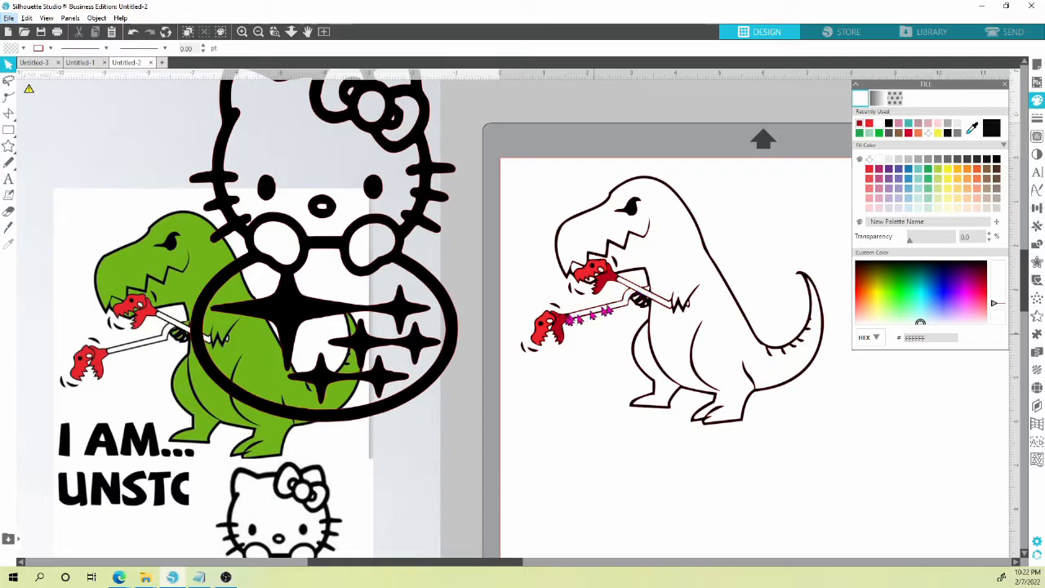
scroll(619, 306, up, 3)
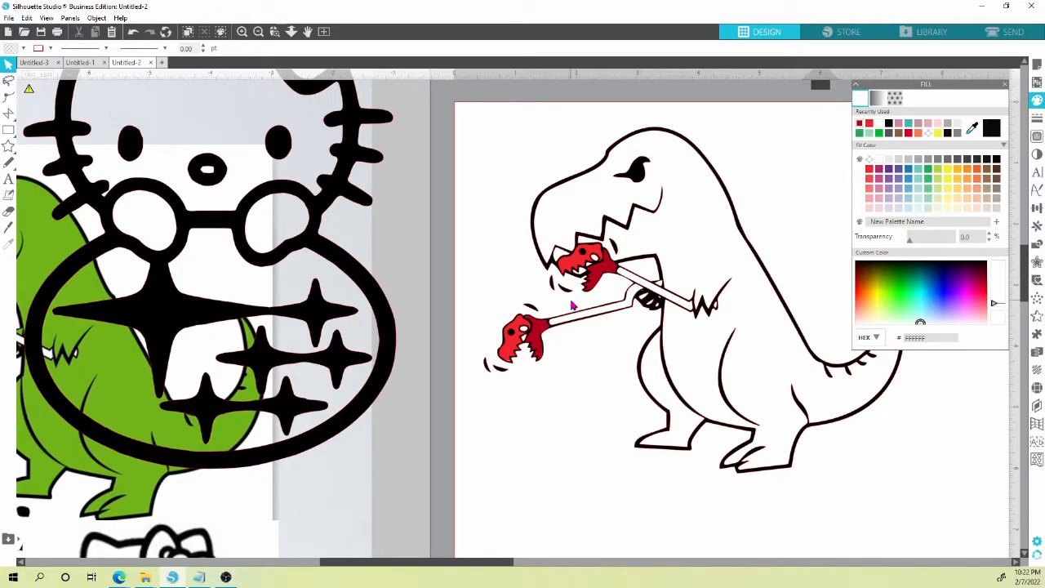
click(928, 161)
mouse_move(920, 324)
mouse_down()
mouse_move(930, 320)
mouse_move(904, 323)
mouse_move(911, 326)
mouse_up()
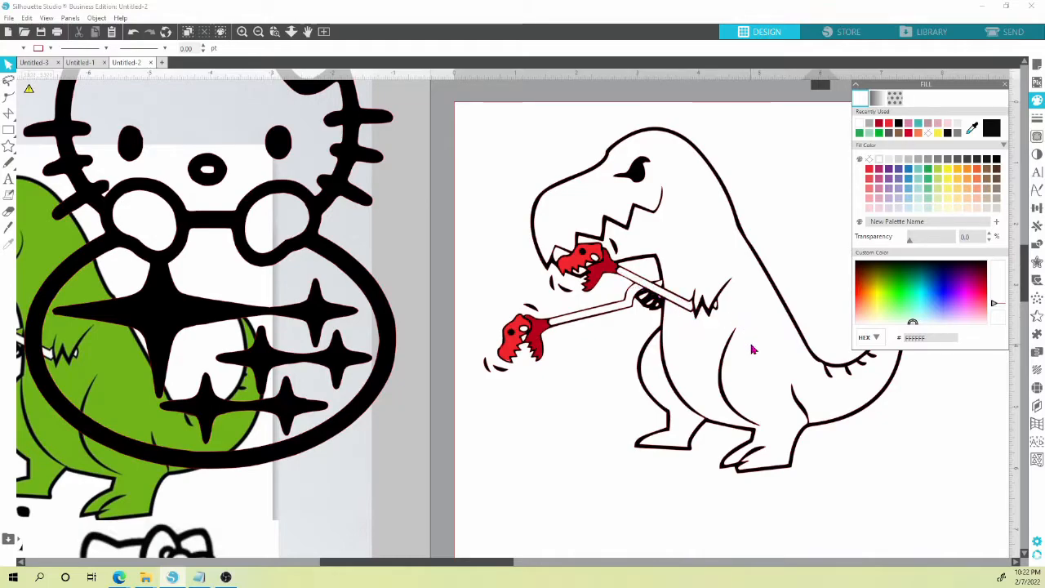
Draw a closed polygon tracing the dinosaur's head, back, belly and tail, about 6.2 by 5 in.
click(788, 385)
drag(814, 421, 616, 435)
click(745, 418)
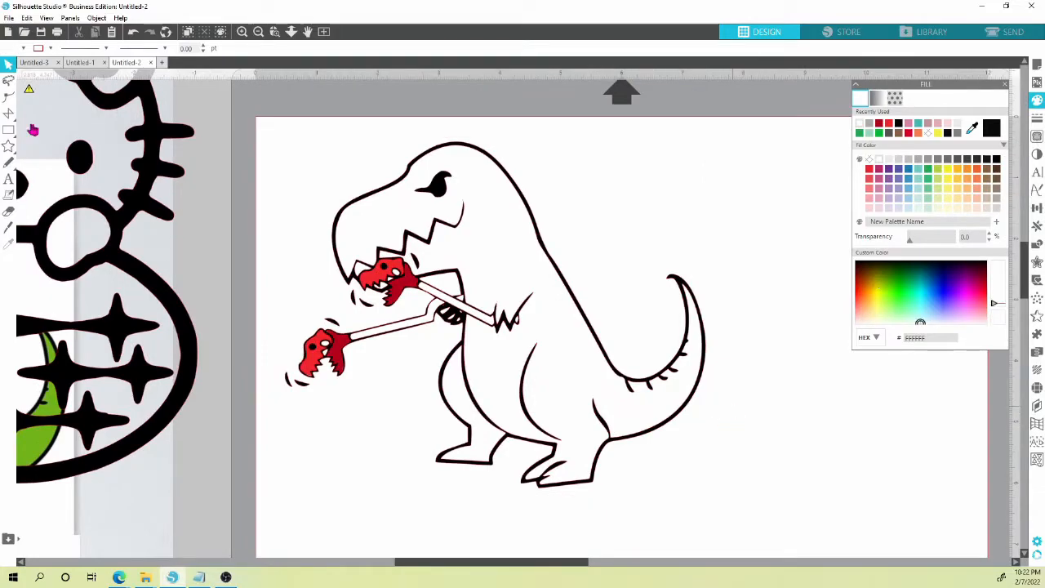
click(8, 113)
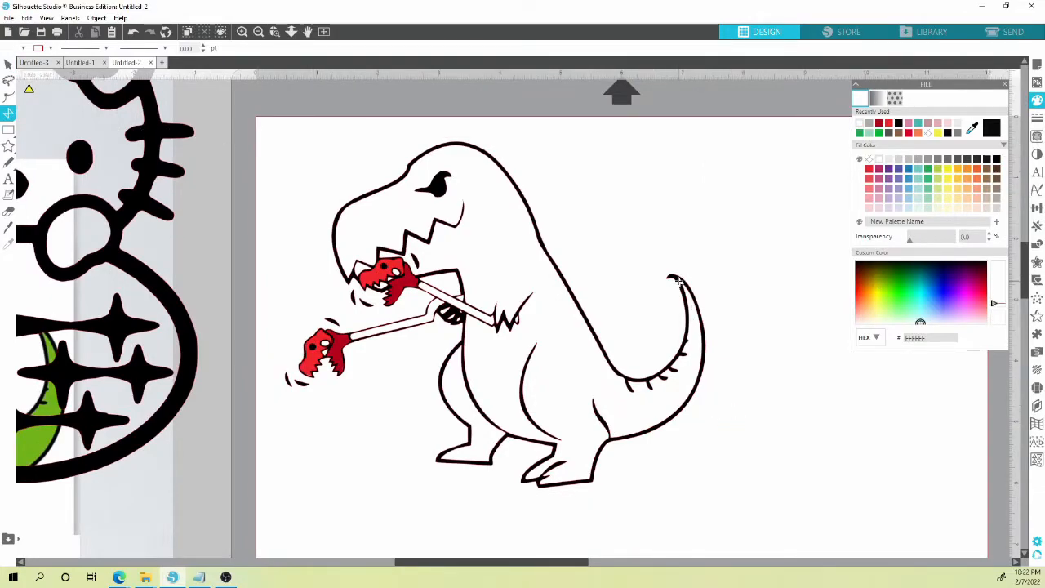
mouse_move(681, 285)
mouse_down()
mouse_move(683, 351)
mouse_move(650, 376)
mouse_move(627, 377)
mouse_up()
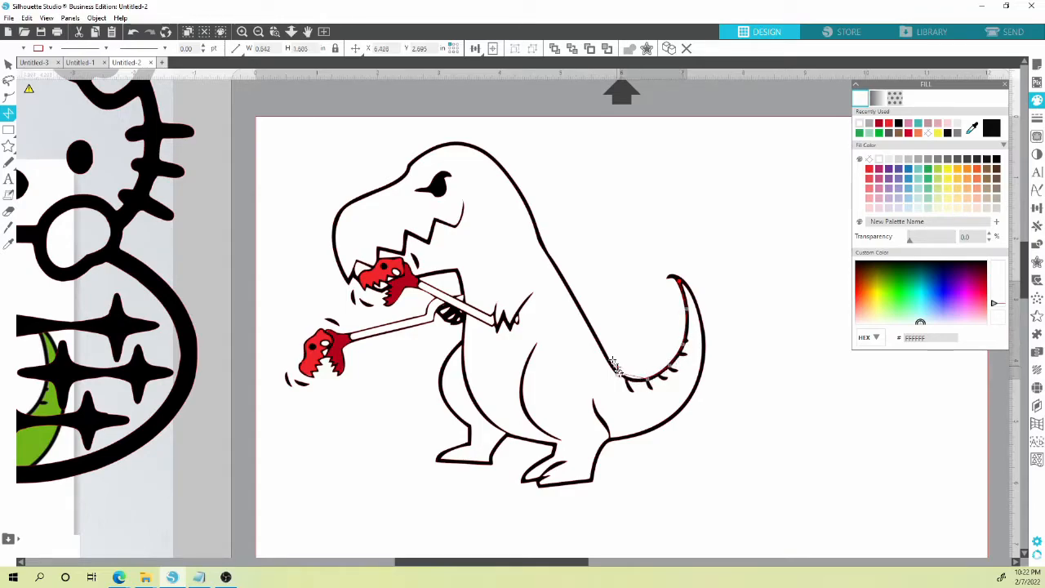
mouse_move(600, 341)
mouse_down()
mouse_move(511, 178)
mouse_move(480, 148)
mouse_move(432, 150)
mouse_move(335, 225)
mouse_up()
mouse_move(356, 273)
mouse_down()
mouse_move(380, 256)
mouse_move(412, 259)
mouse_up()
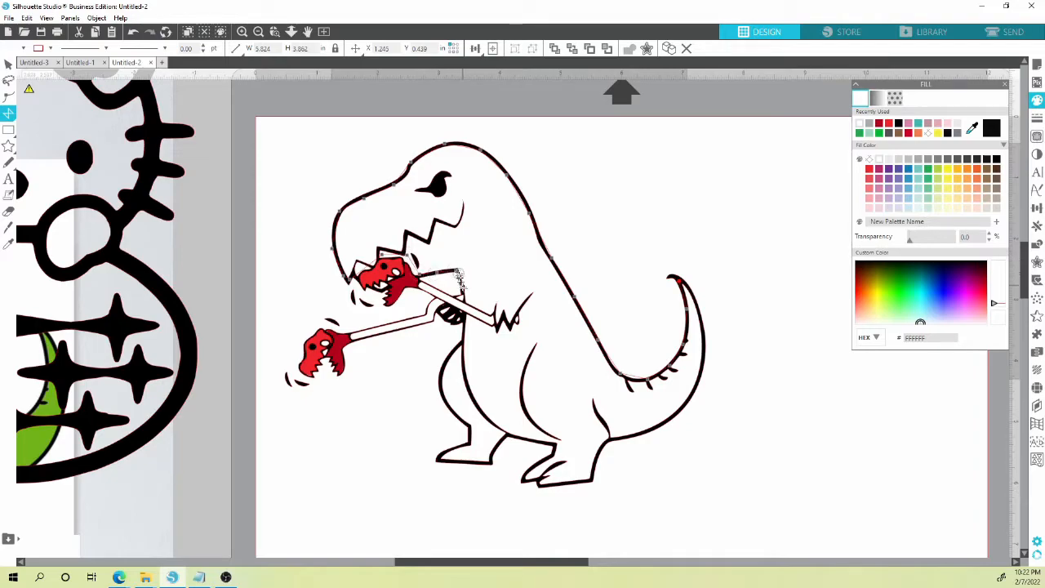
mouse_move(464, 368)
mouse_down()
mouse_move(504, 430)
mouse_move(539, 444)
mouse_move(611, 443)
mouse_move(667, 419)
mouse_up()
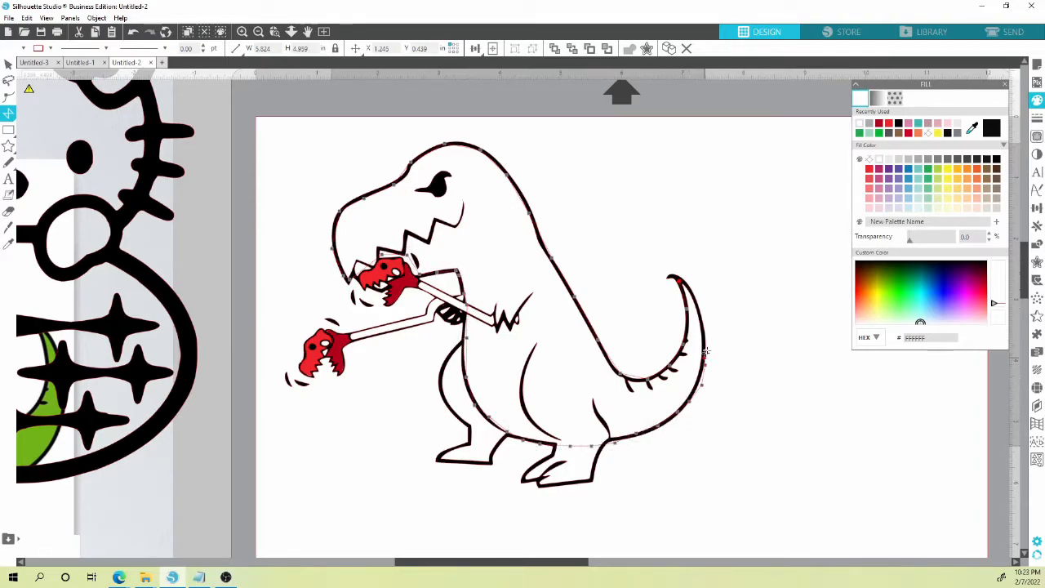
drag(694, 303, 673, 279)
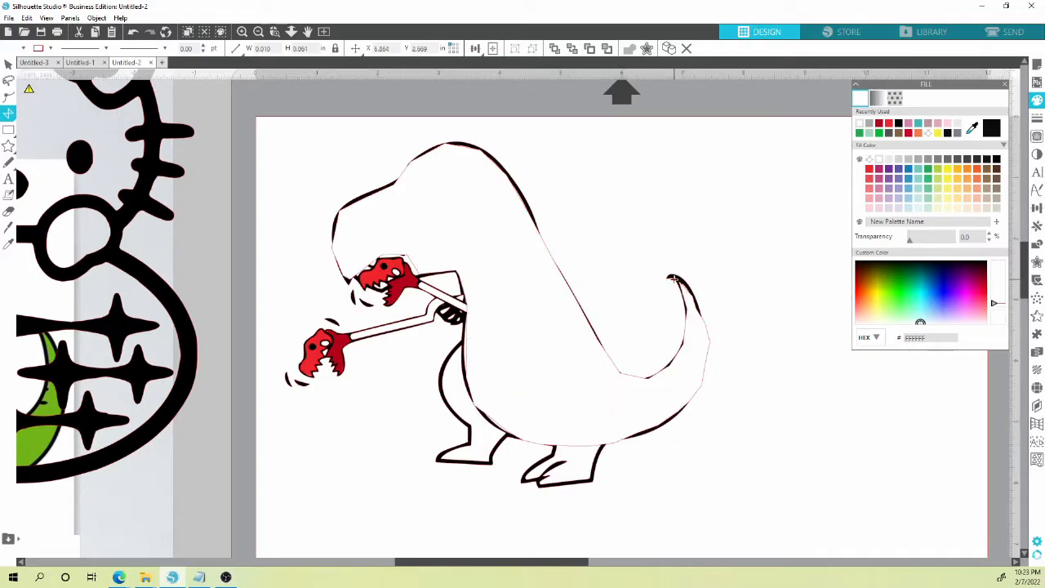
Fill the traced body shape with lime green (B0D23E) and send it behind the black line art.
click(928, 170)
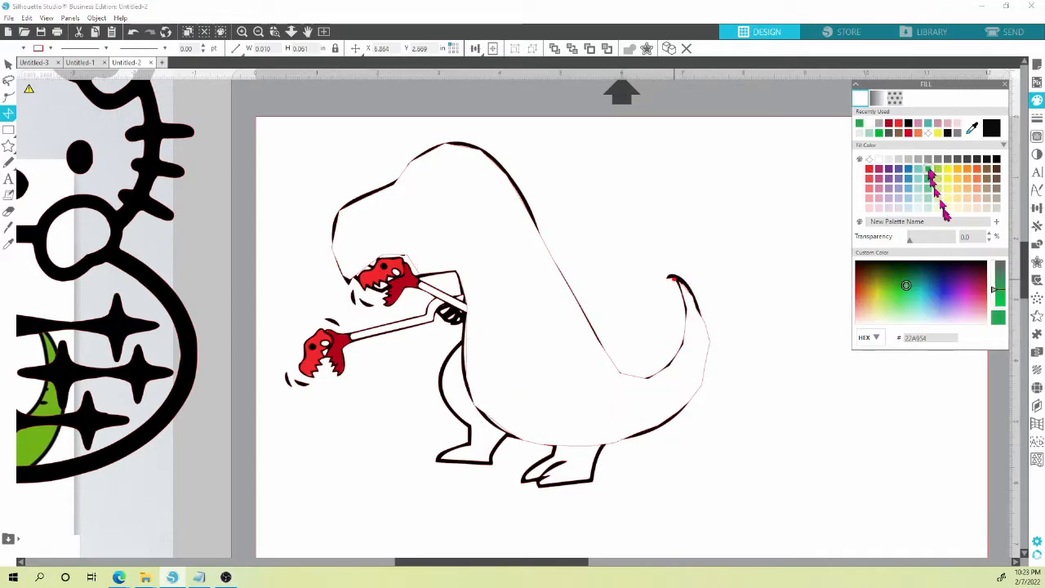
click(930, 178)
click(9, 63)
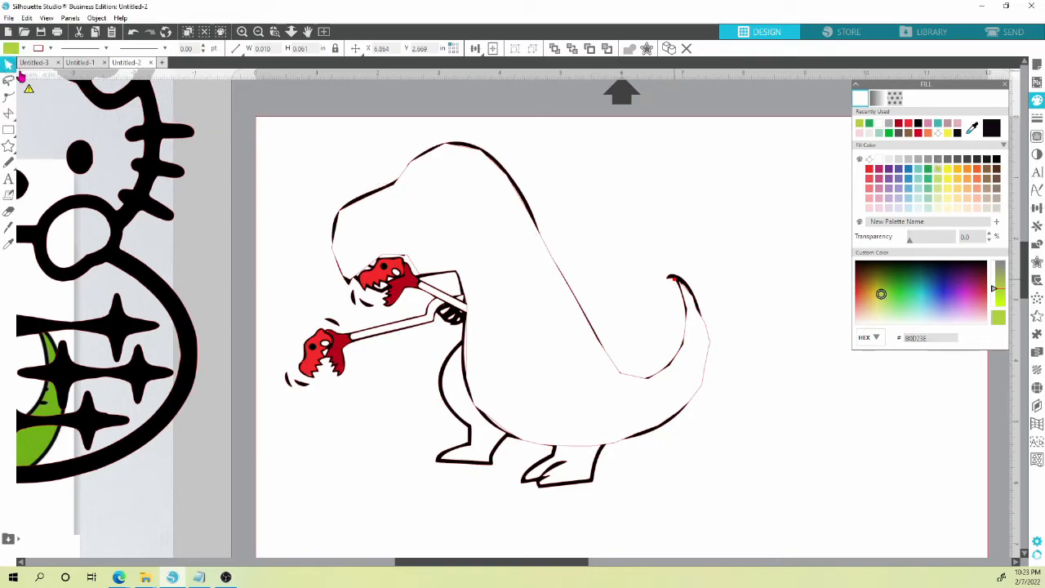
click(513, 289)
click(939, 174)
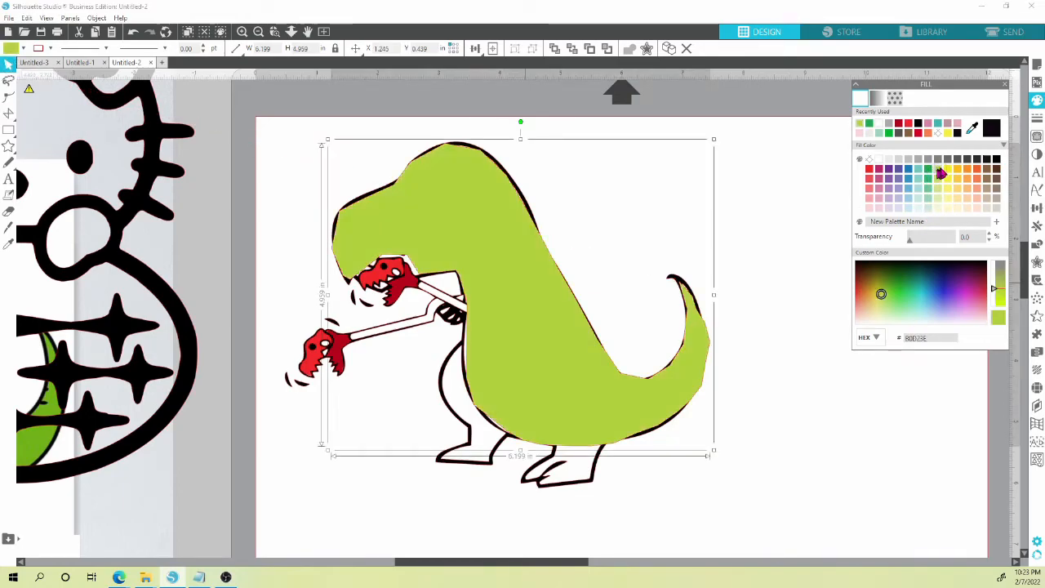
click(572, 49)
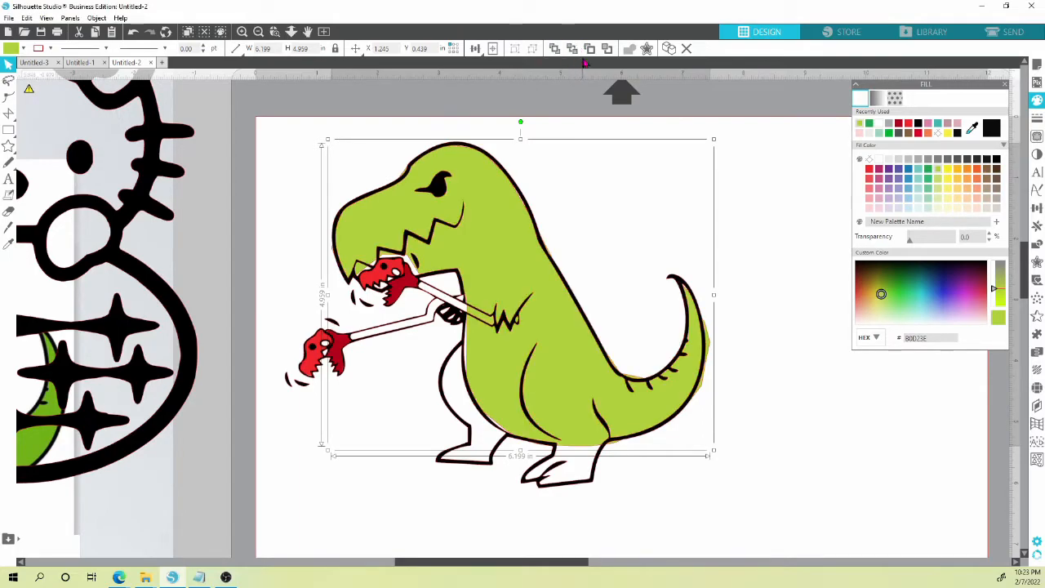
click(774, 365)
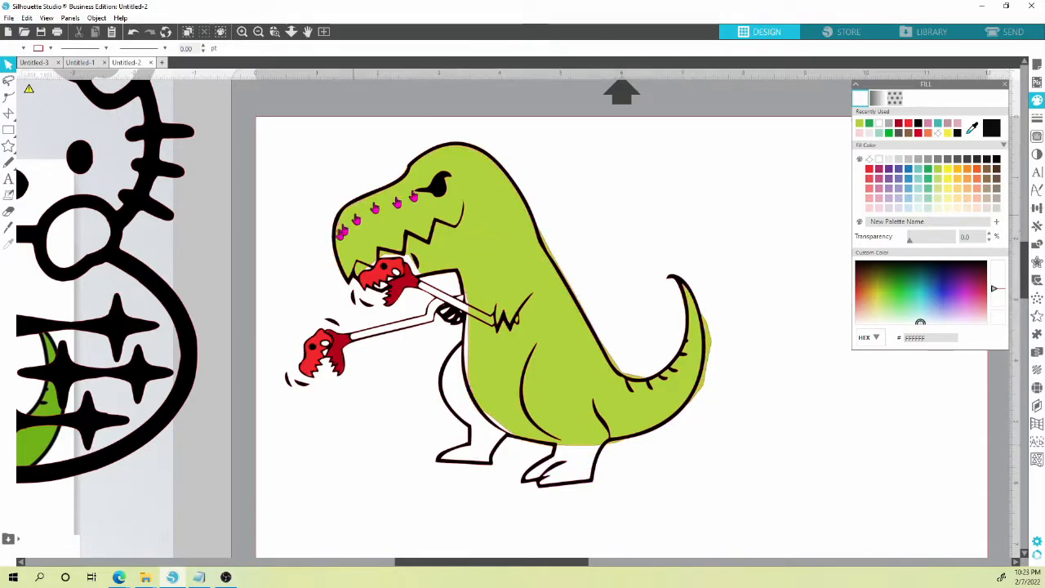
Draw two stacked rounded curve shapes, each about 1 by 0.5 in, on the dinosaur's belly below its hand.
scroll(606, 346, down, 5)
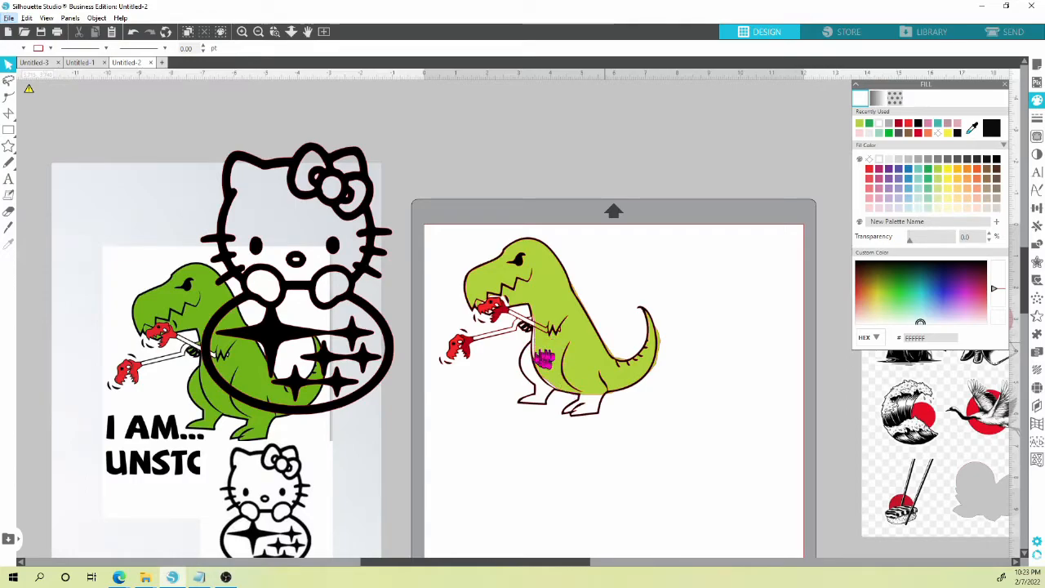
scroll(562, 377, up, 5)
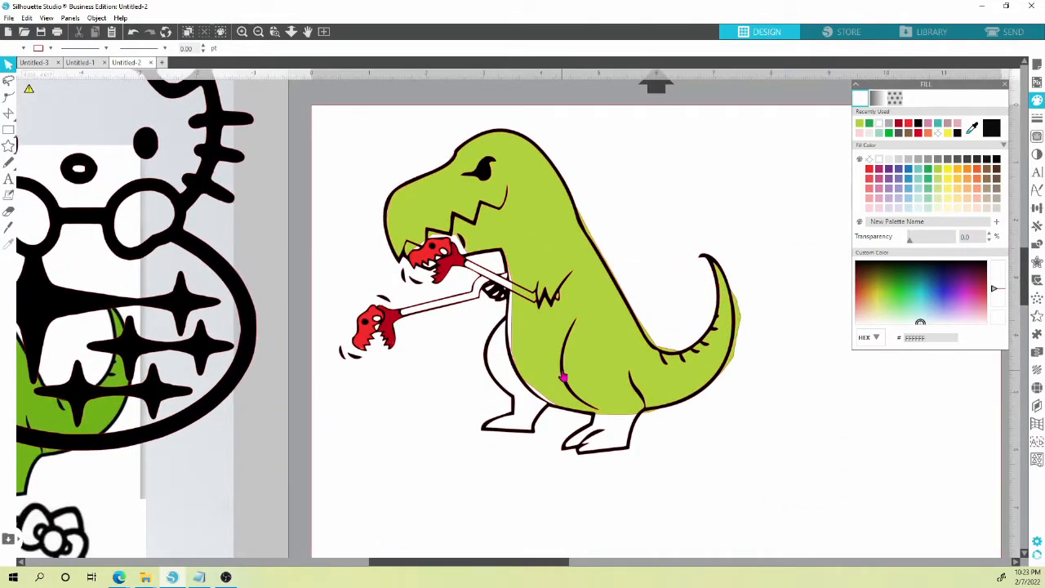
mouse_move(9, 113)
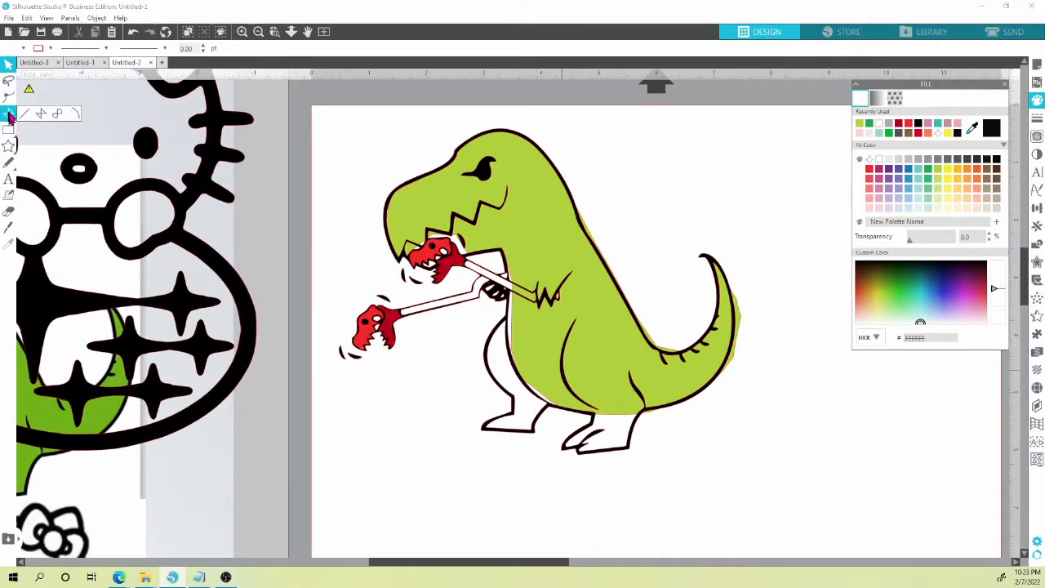
click(56, 114)
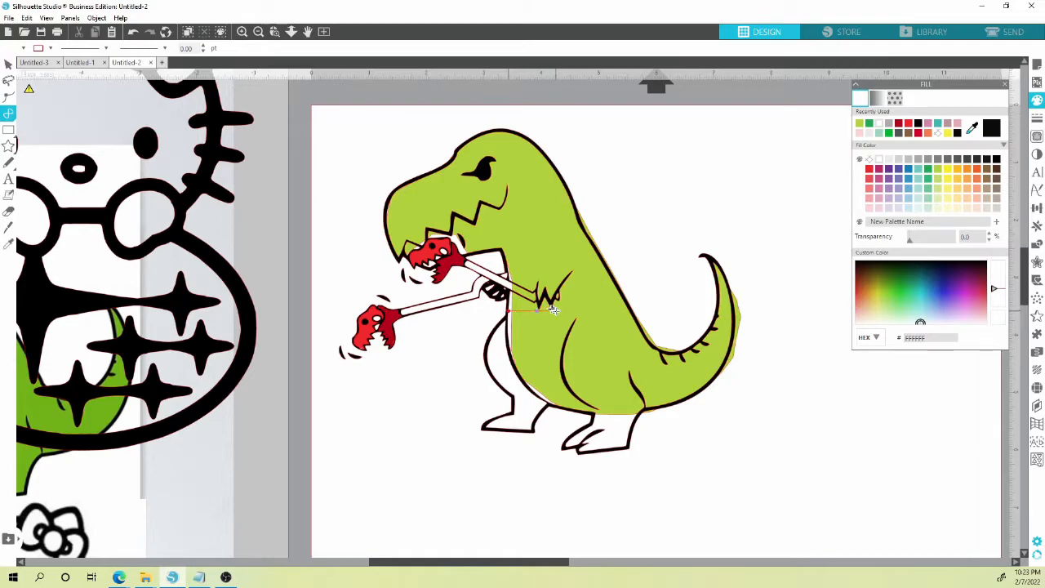
drag(553, 309, 553, 310)
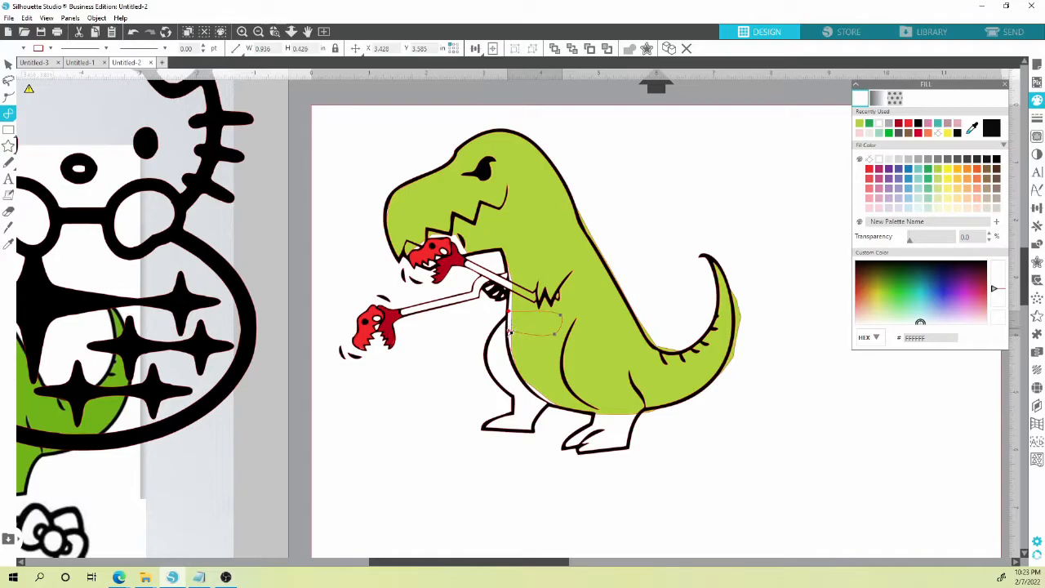
click(508, 313)
click(508, 334)
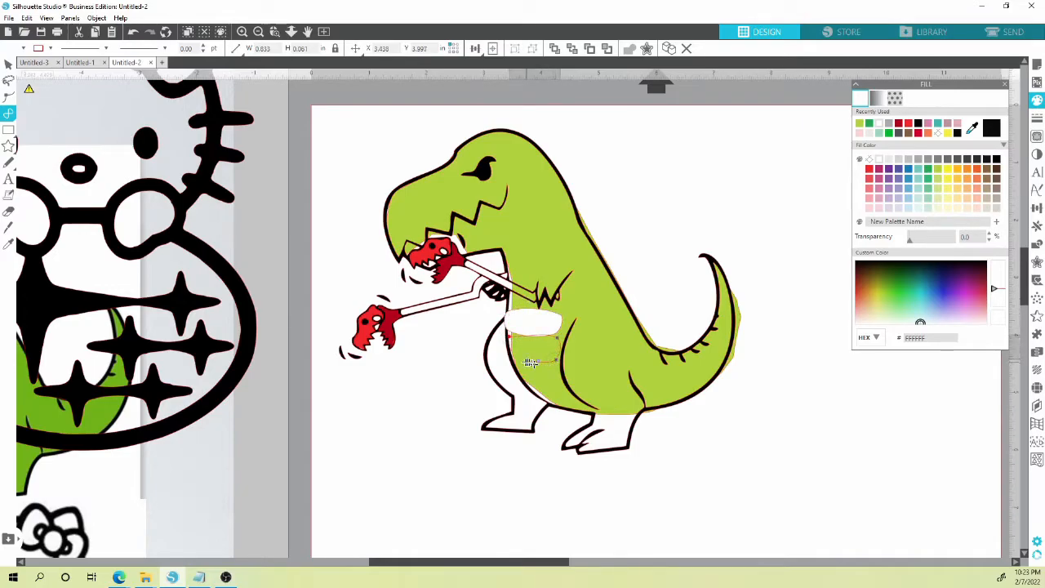
click(508, 334)
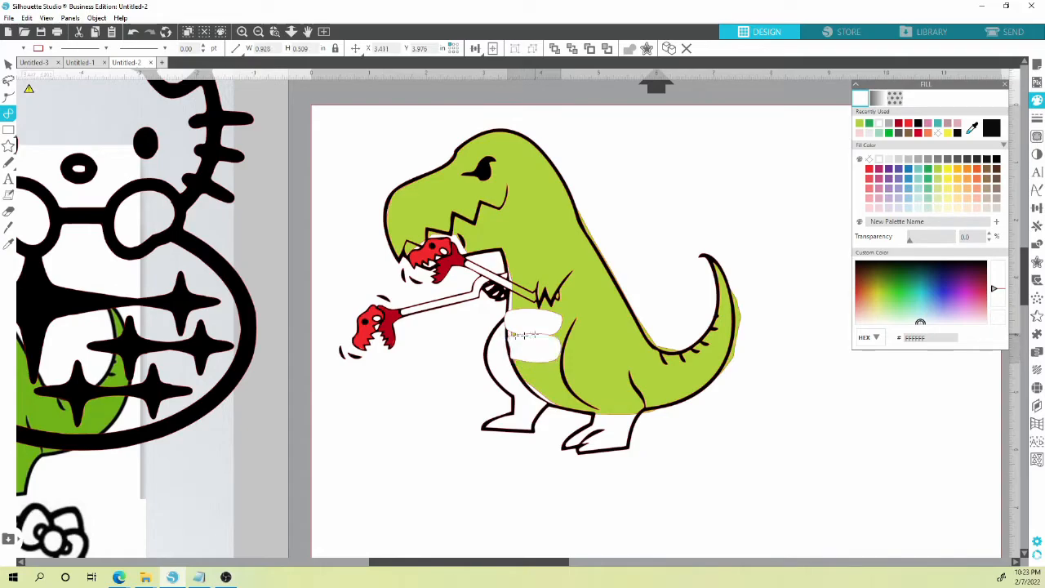
Fill the upper belly shape with light orange (FDC747) and the lower one with a deeper orange.
click(8, 63)
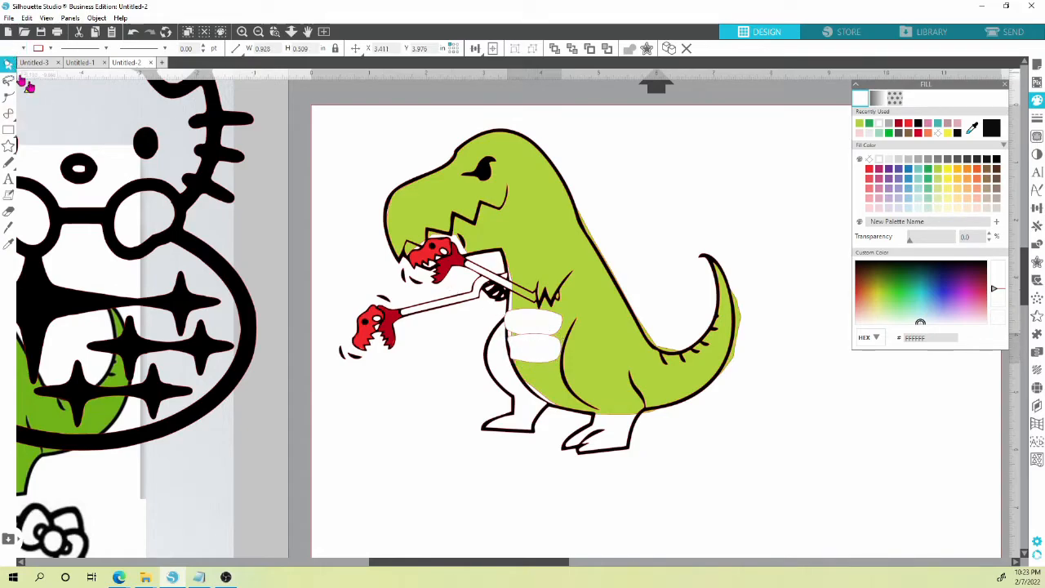
click(542, 335)
click(23, 49)
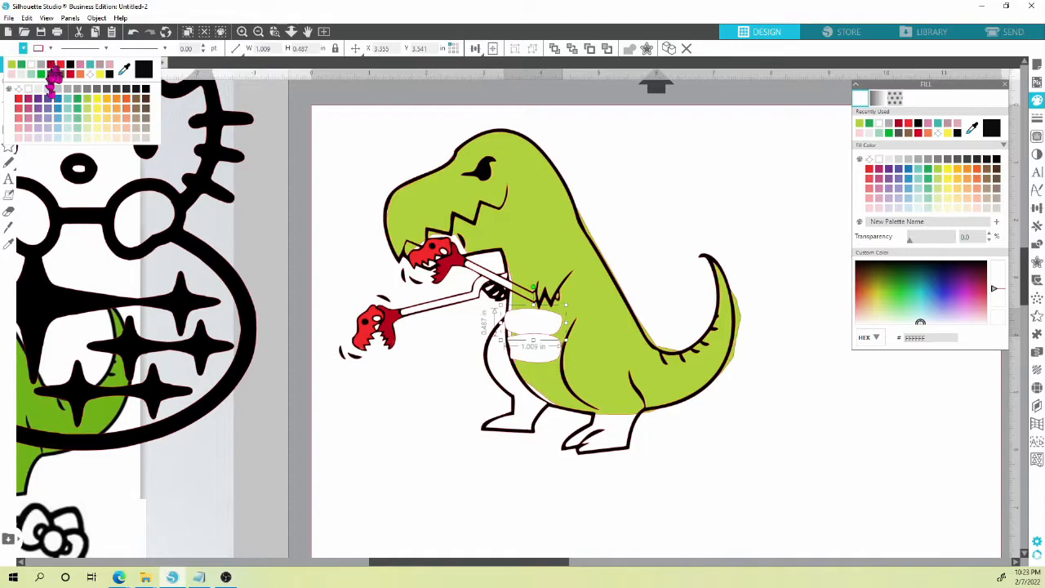
click(109, 112)
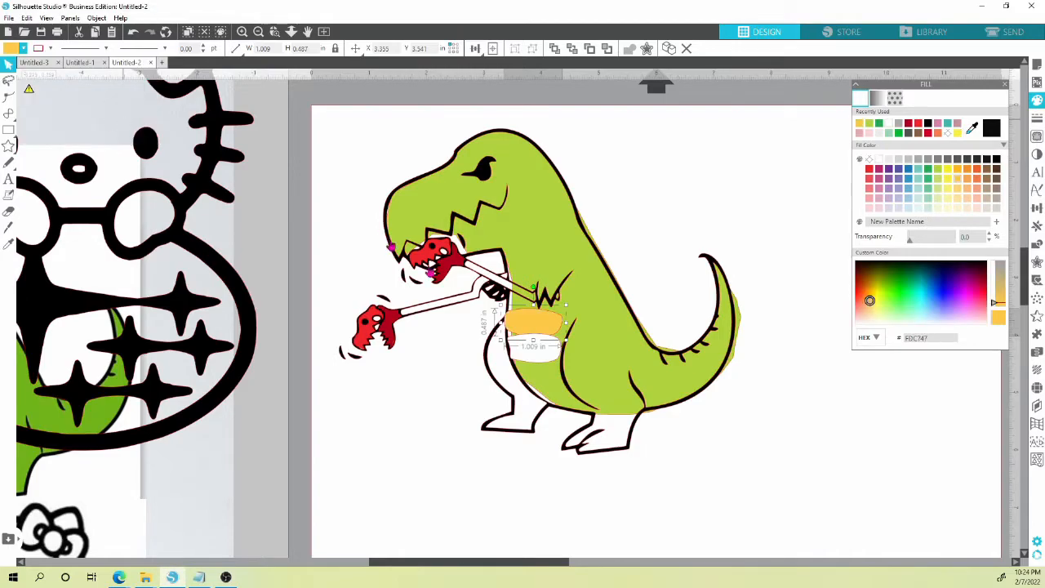
click(538, 351)
click(23, 49)
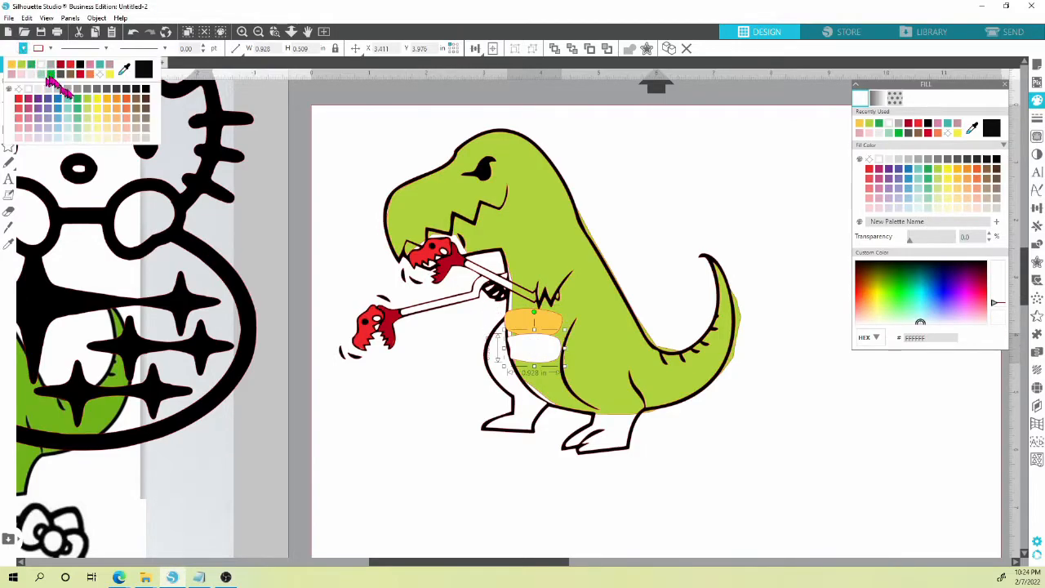
click(108, 111)
click(504, 477)
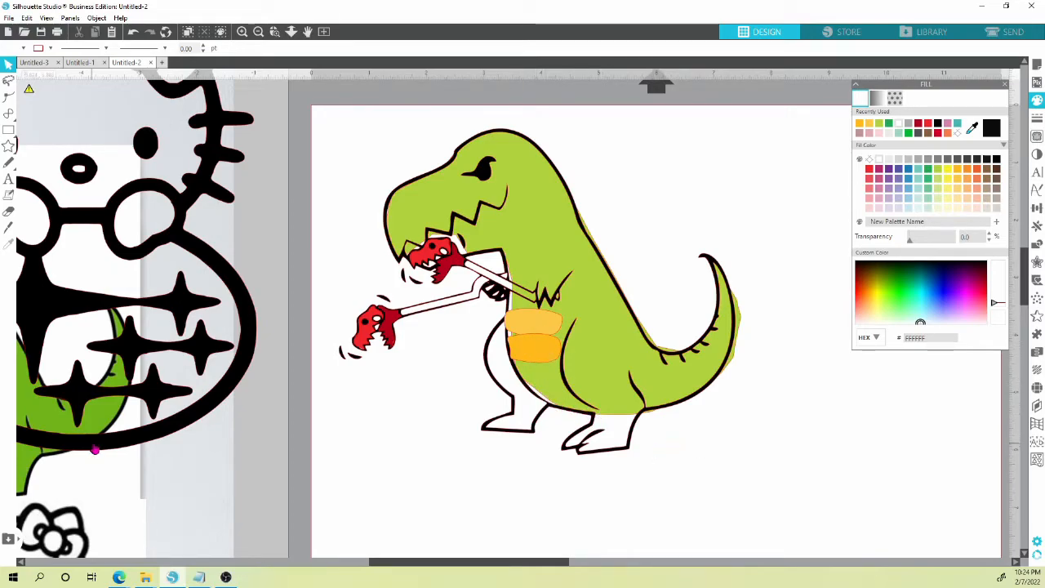
Move the dinosaur reference picture off the Hello Kitty design so it overlaps the upper edge of the page.
scroll(422, 424, down, 5)
scroll(422, 424, down, 1)
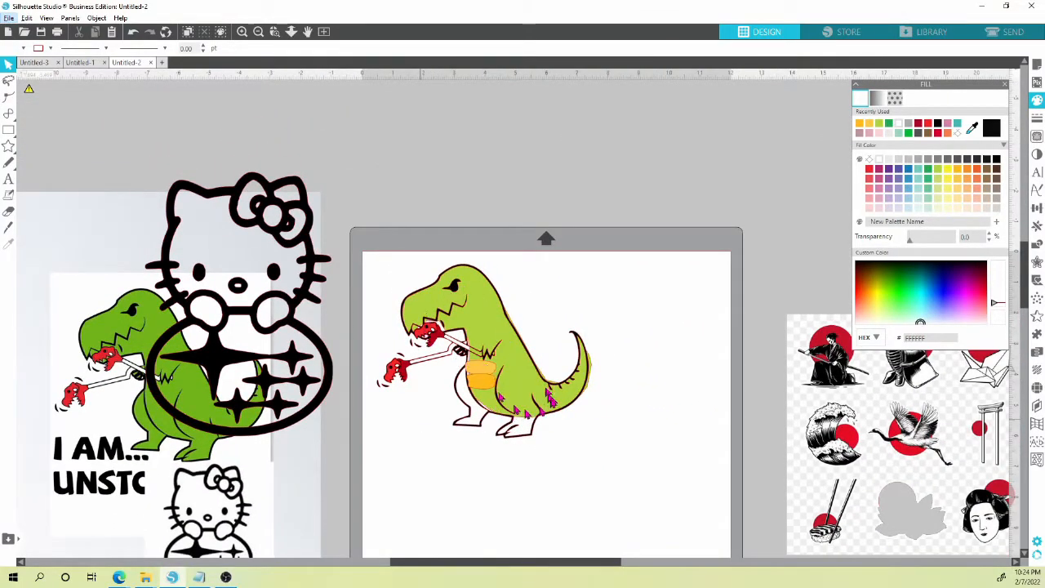
drag(167, 322, 523, 132)
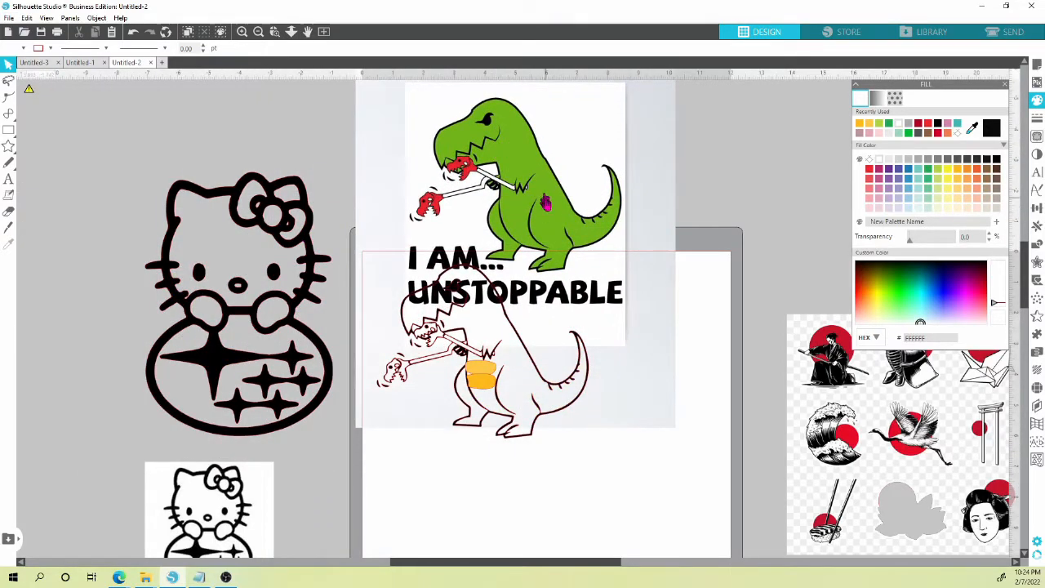
drag(545, 214, 550, 201)
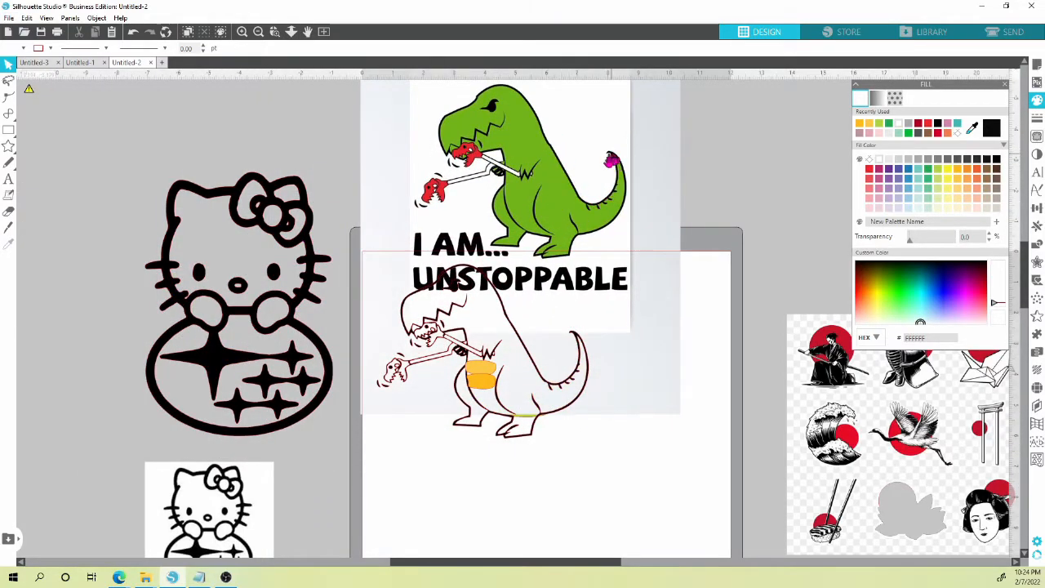
drag(612, 159, 595, 170)
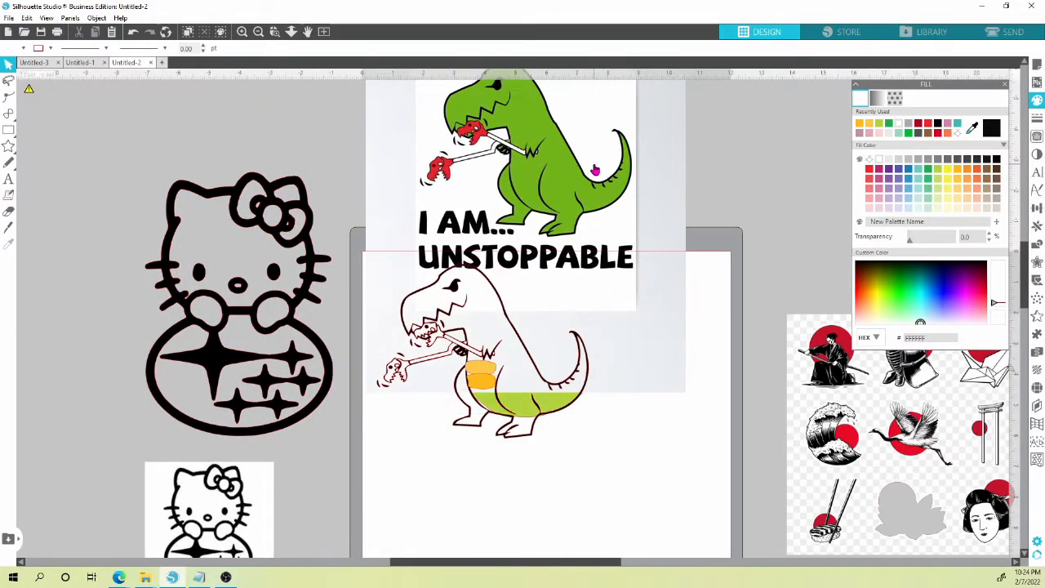
Trace a rectangular area around the reference dinosaur's body and claws with the threshold raised to 82%.
click(1037, 136)
click(890, 130)
mouse_move(430, 110)
mouse_down()
mouse_move(618, 228)
mouse_move(619, 219)
mouse_up()
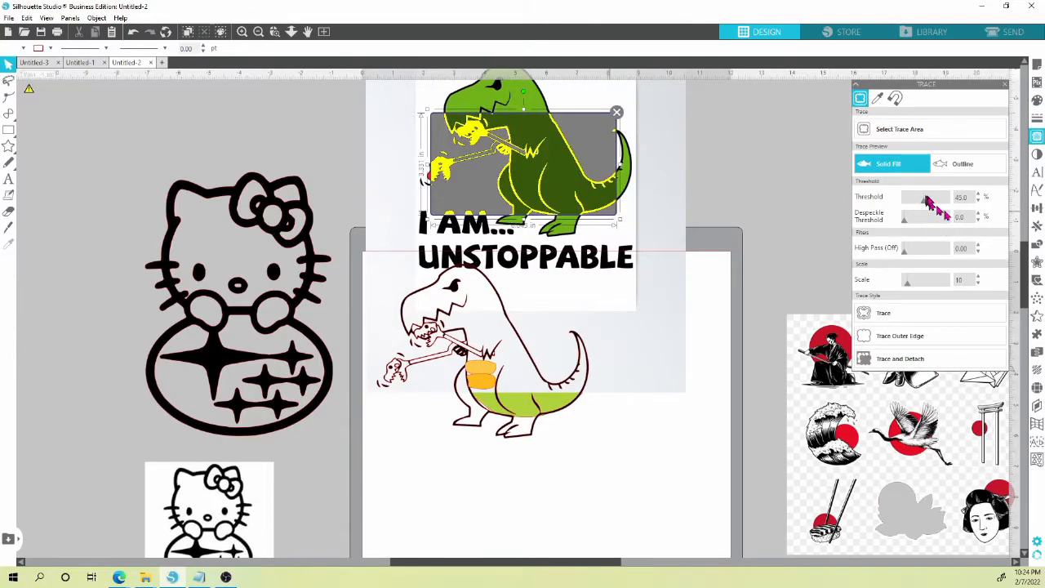
drag(924, 200, 939, 210)
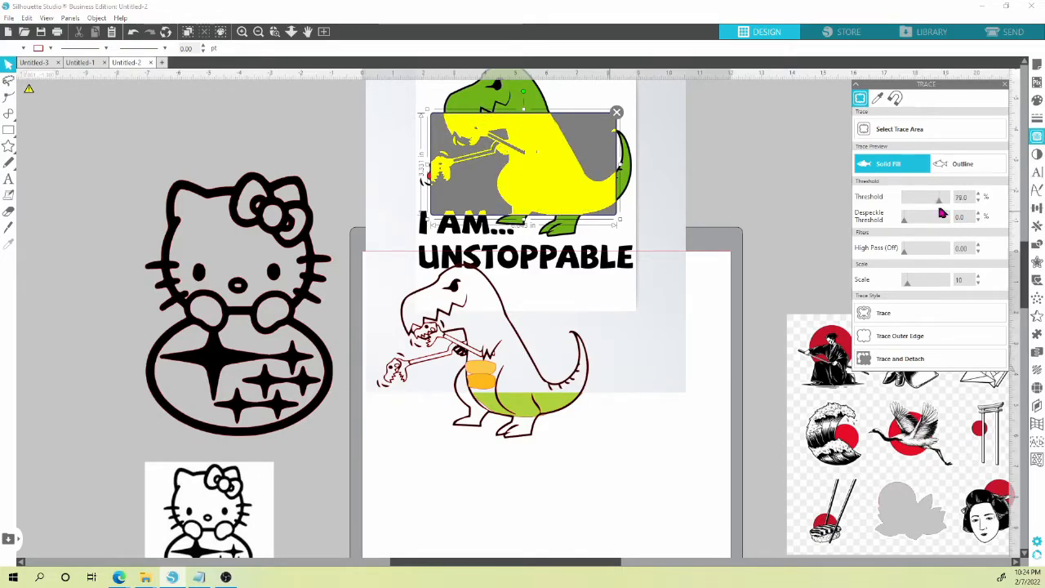
click(902, 314)
Move the reference picture away from the new trace and fill the traced dinosaur silhouette with green.
mouse_move(561, 183)
mouse_down()
mouse_move(475, 167)
mouse_move(248, 192)
mouse_move(144, 277)
mouse_up()
mouse_move(584, 170)
mouse_down()
mouse_move(621, 164)
mouse_move(620, 150)
mouse_up()
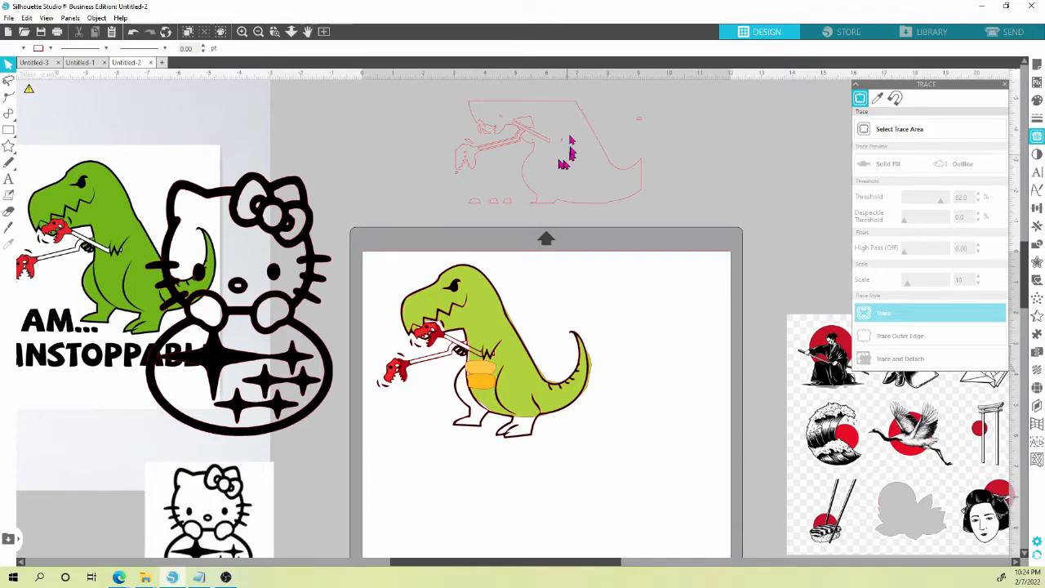
click(601, 146)
click(23, 48)
click(33, 65)
click(684, 154)
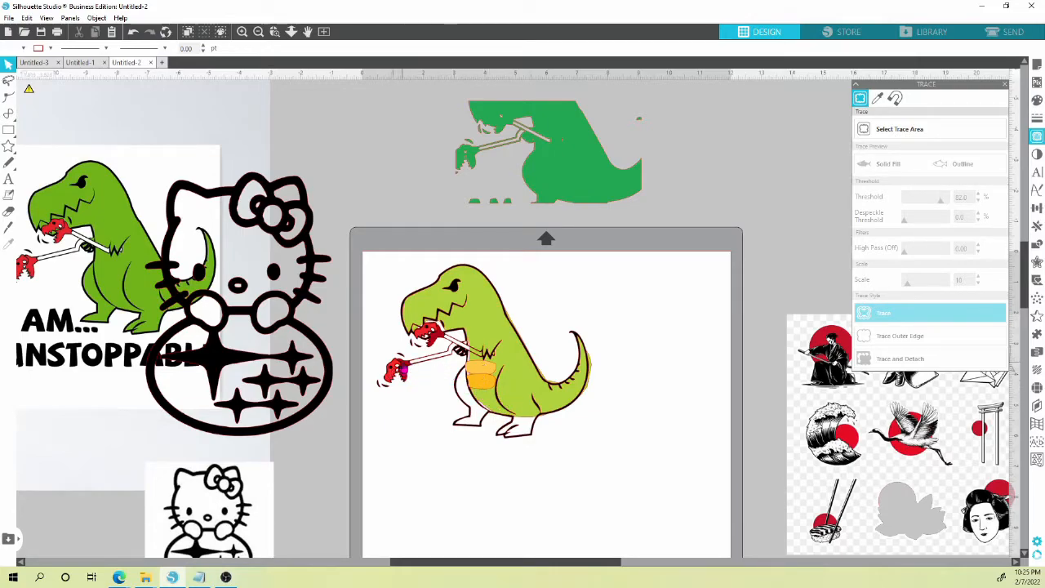
Move the whole coloured dinosaur off the page and place the reference picture on the page instead.
drag(366, 266, 647, 468)
drag(524, 390, 794, 172)
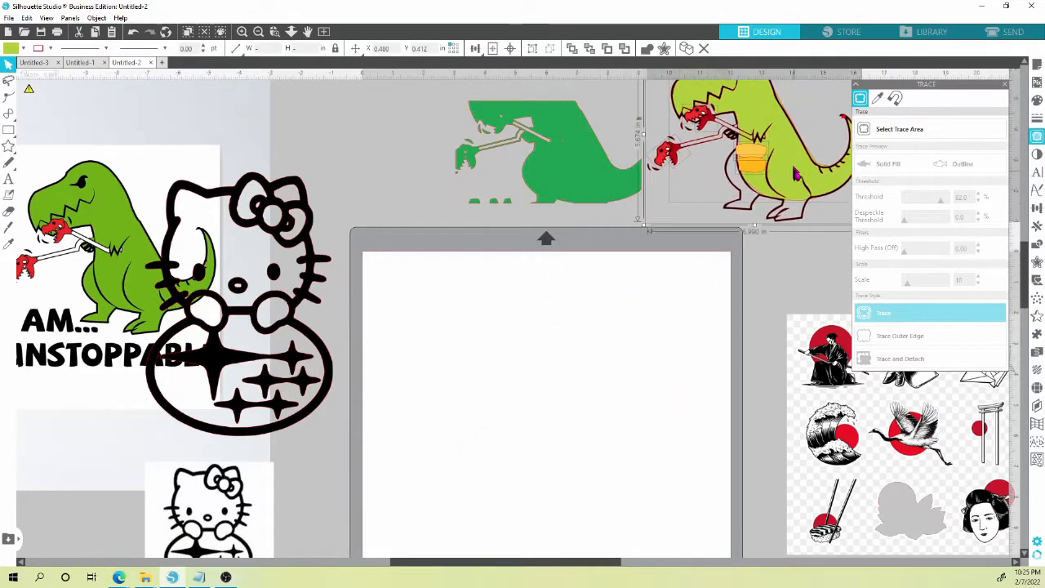
click(707, 357)
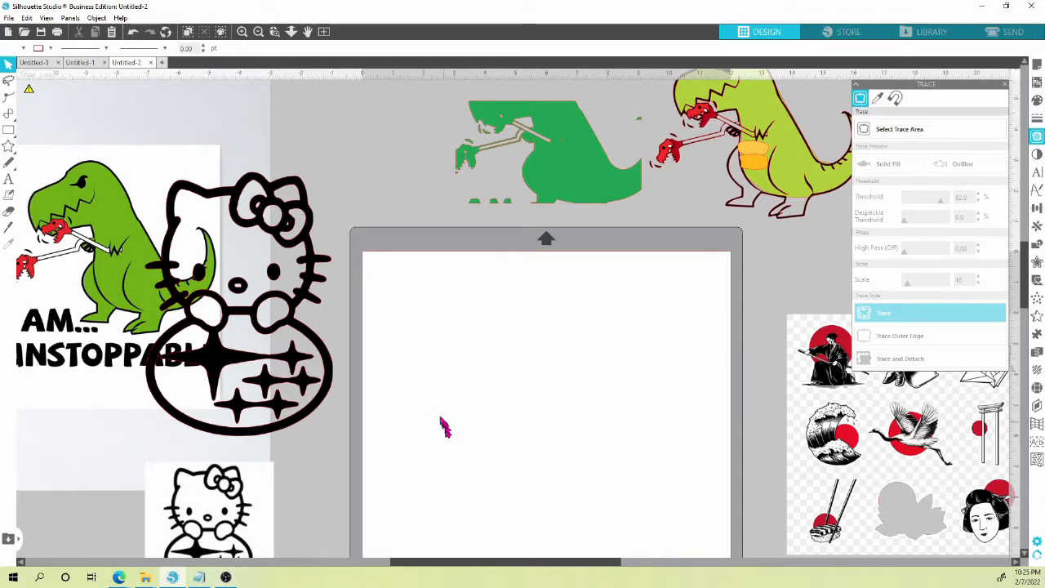
drag(122, 285, 542, 414)
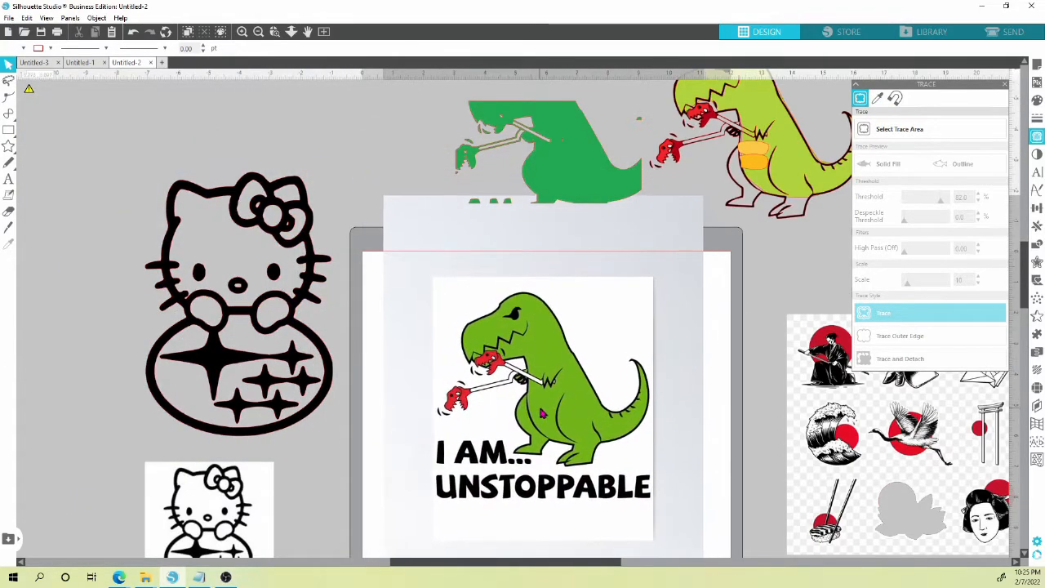
Trace the red claw heads of the reference picture by colour, using all matching areas and 0% tolerance.
click(878, 98)
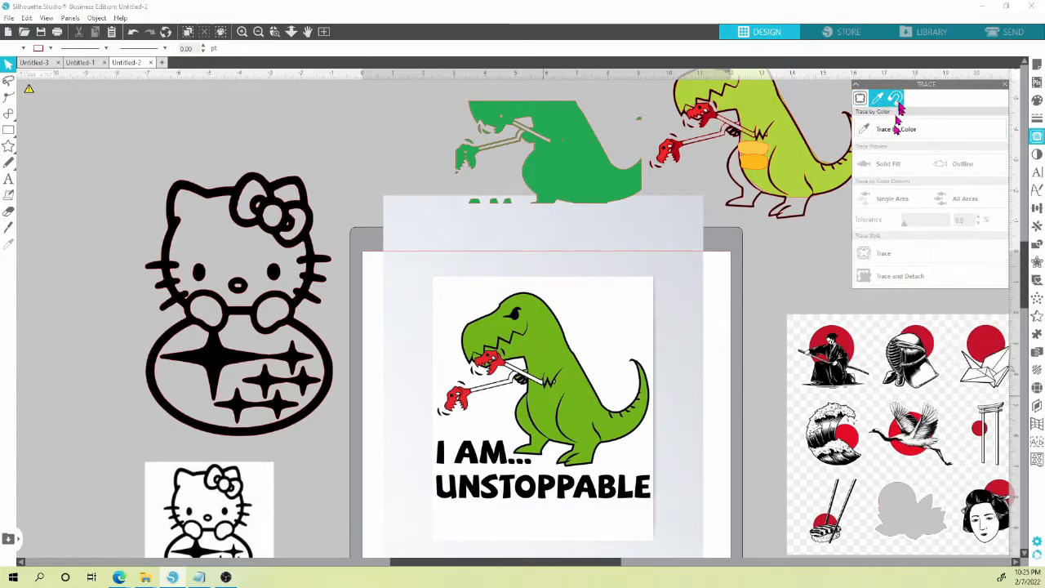
click(898, 129)
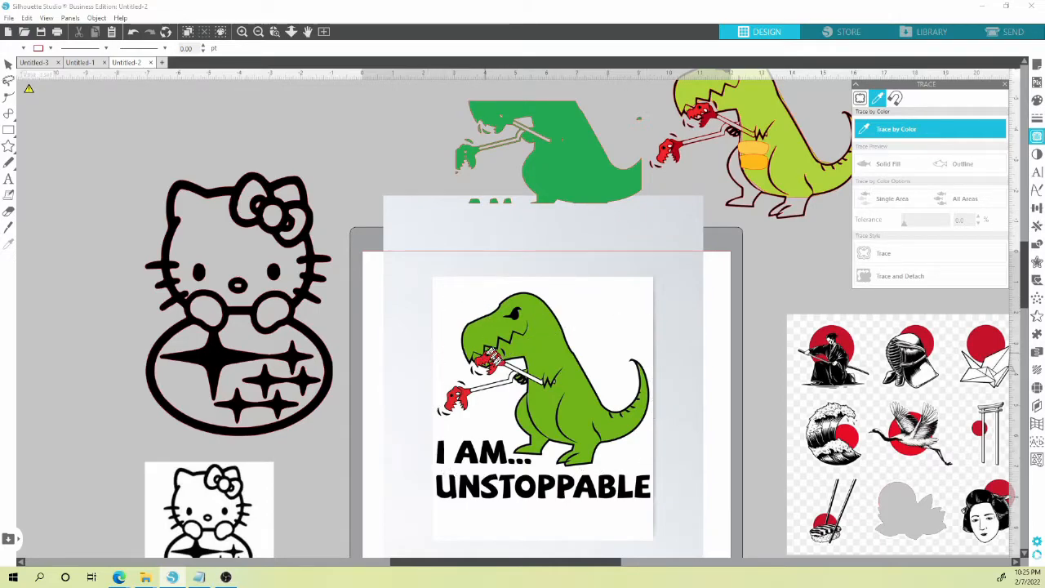
click(488, 357)
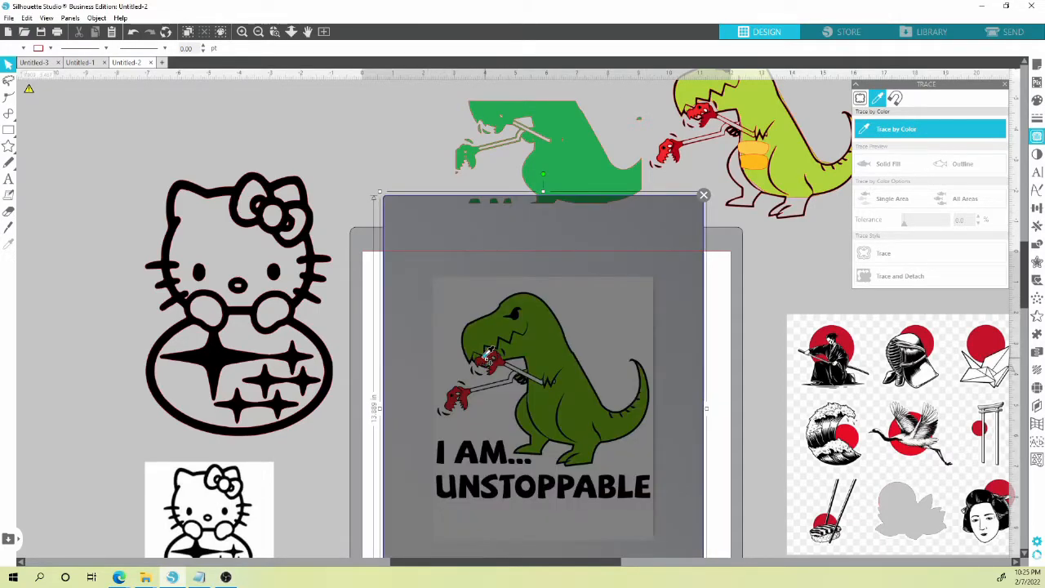
scroll(487, 357, up, 5)
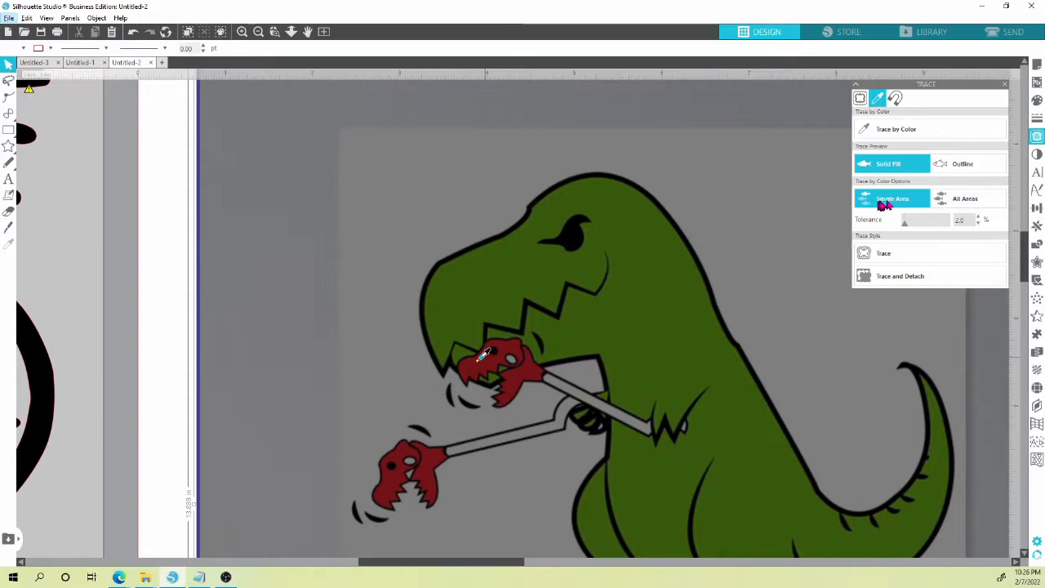
click(959, 202)
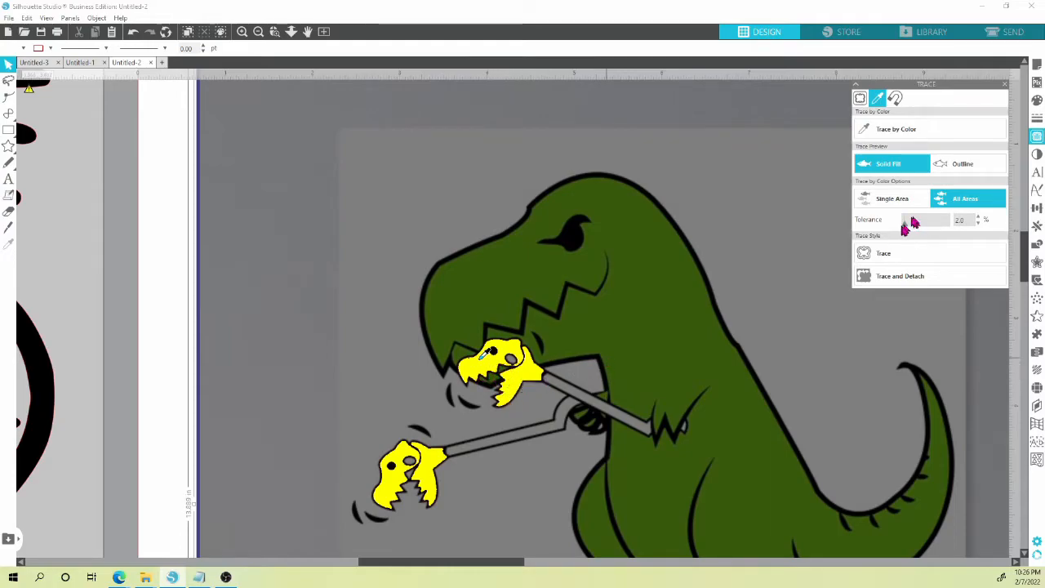
mouse_move(904, 225)
mouse_down()
mouse_move(955, 229)
mouse_move(904, 234)
mouse_move(941, 235)
mouse_up()
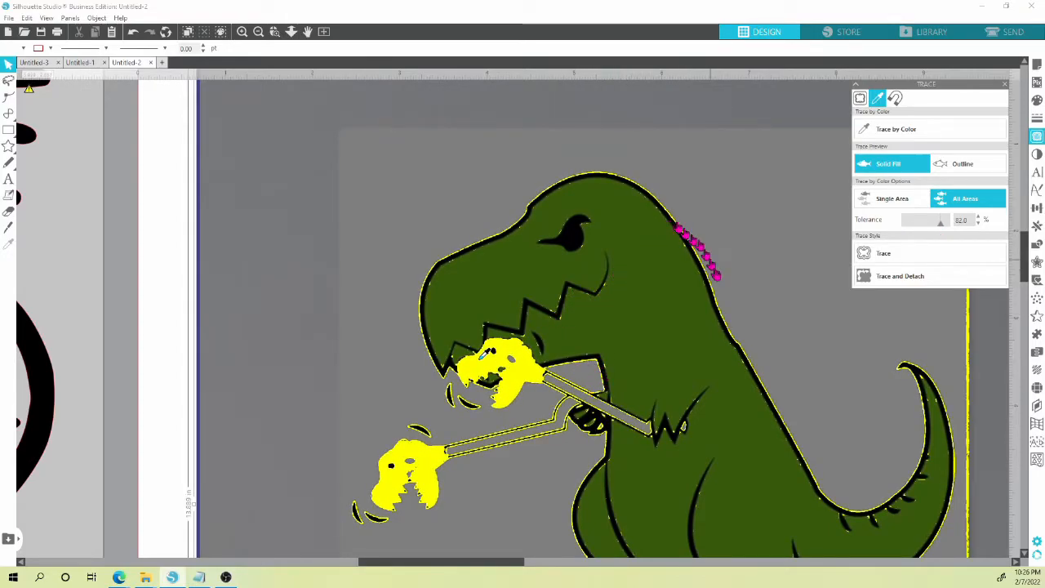
drag(946, 230, 907, 242)
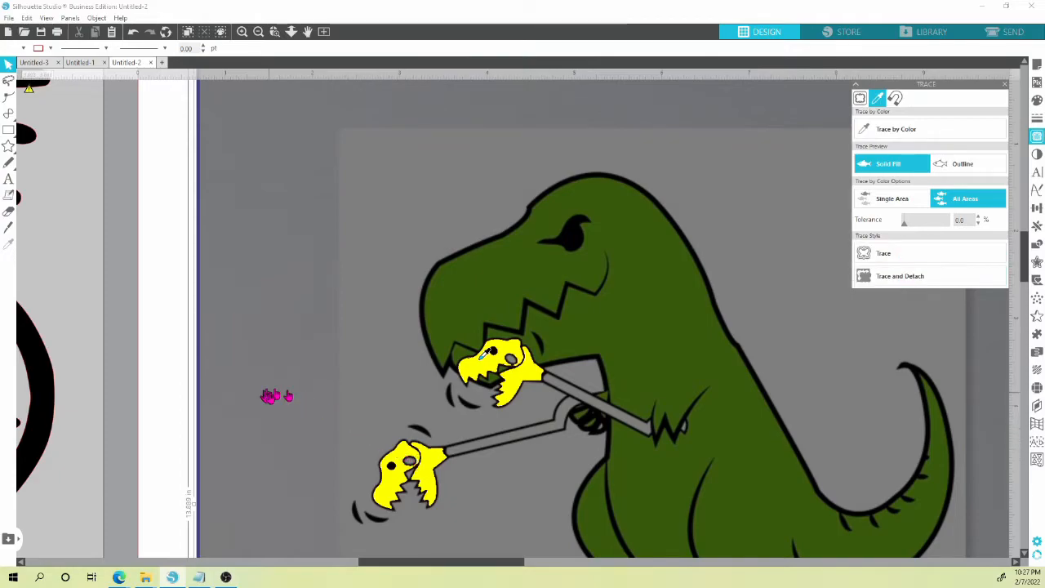
click(892, 258)
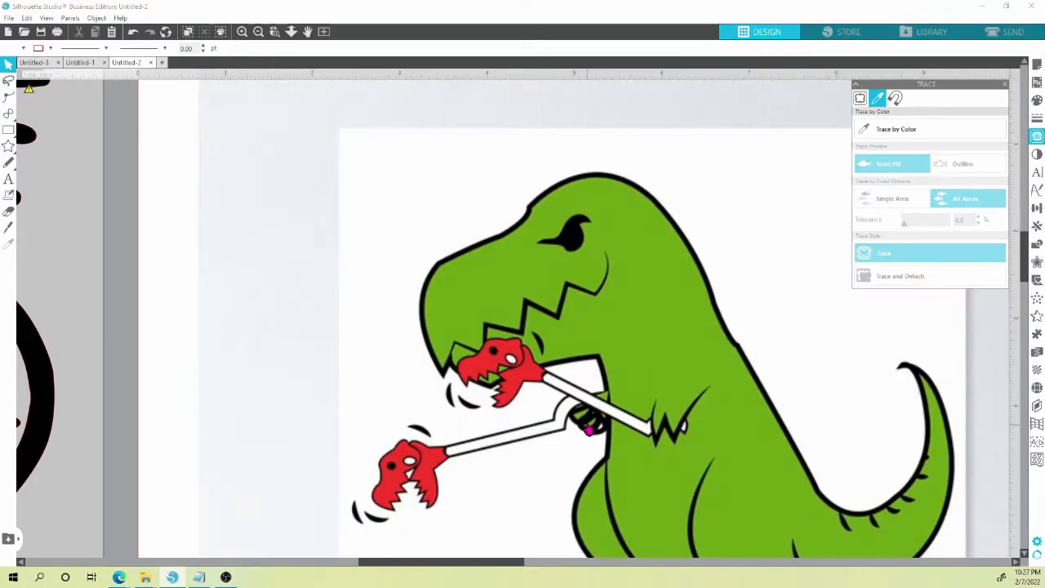
Move the reference picture away from the traced claw heads and fill the claw shapes with red.
drag(517, 486, 684, 445)
drag(746, 424, 820, 401)
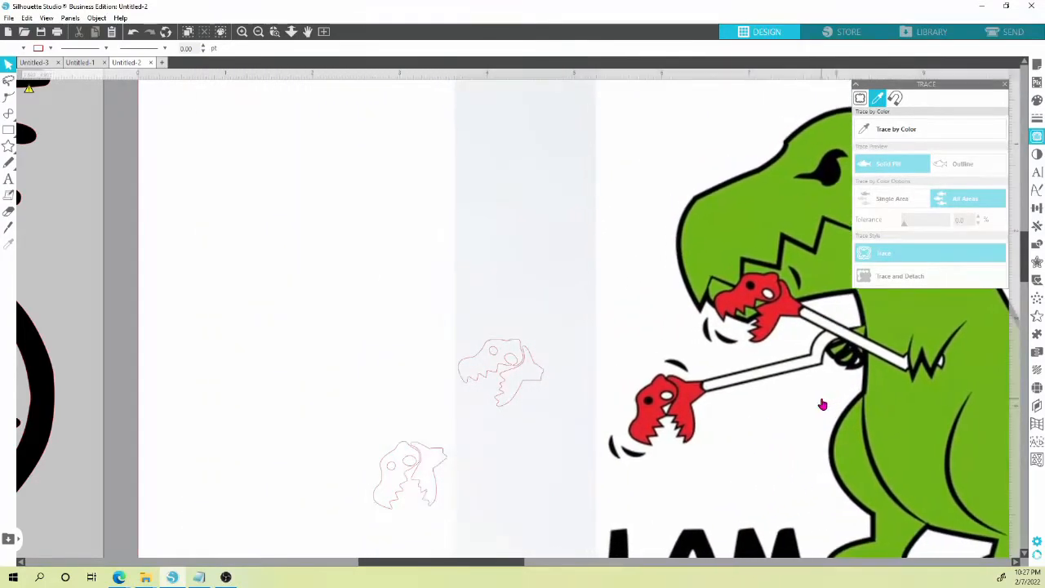
click(483, 355)
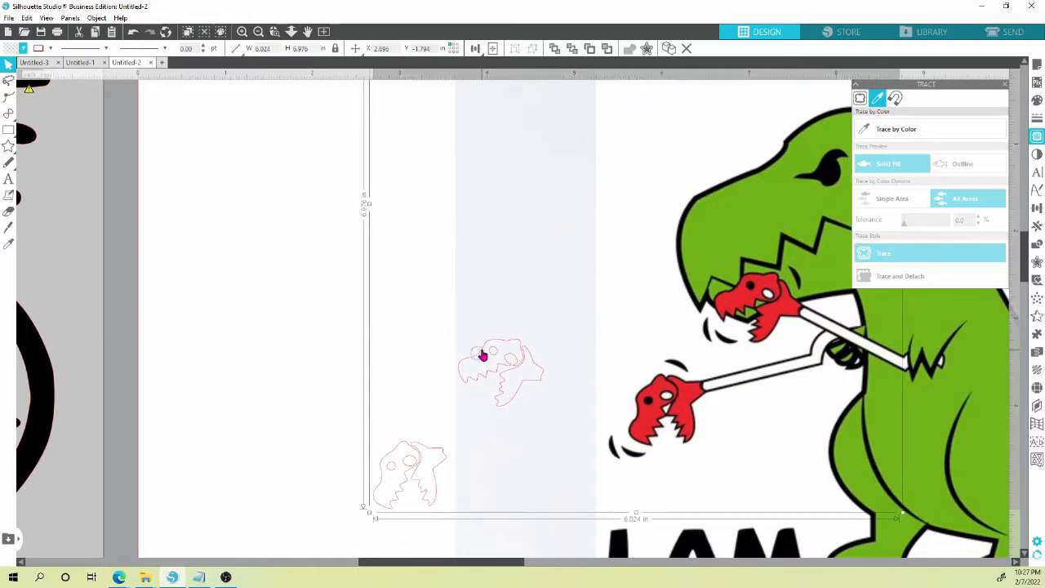
click(462, 360)
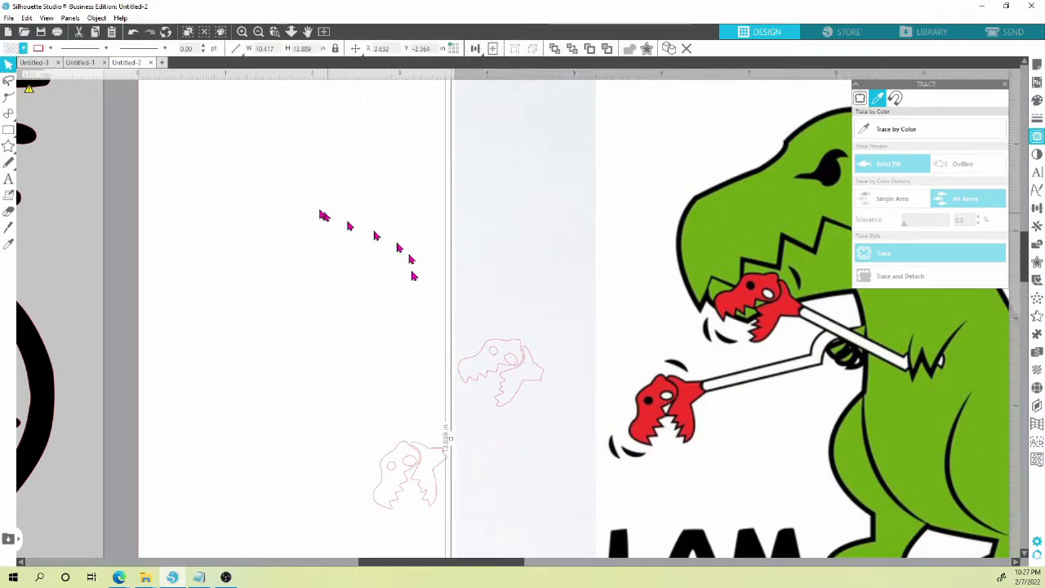
click(388, 372)
click(402, 445)
click(23, 48)
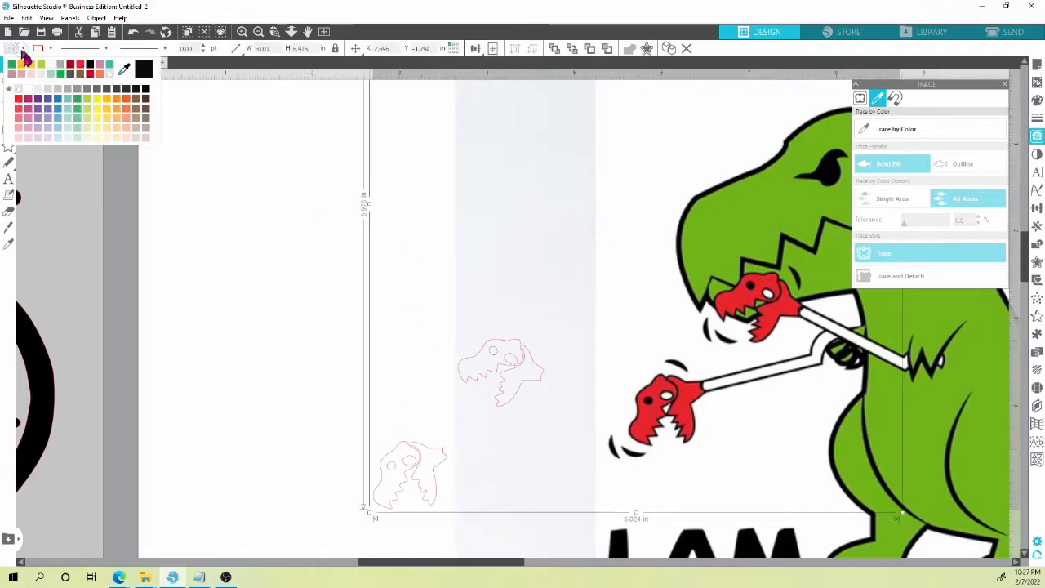
click(82, 70)
click(299, 431)
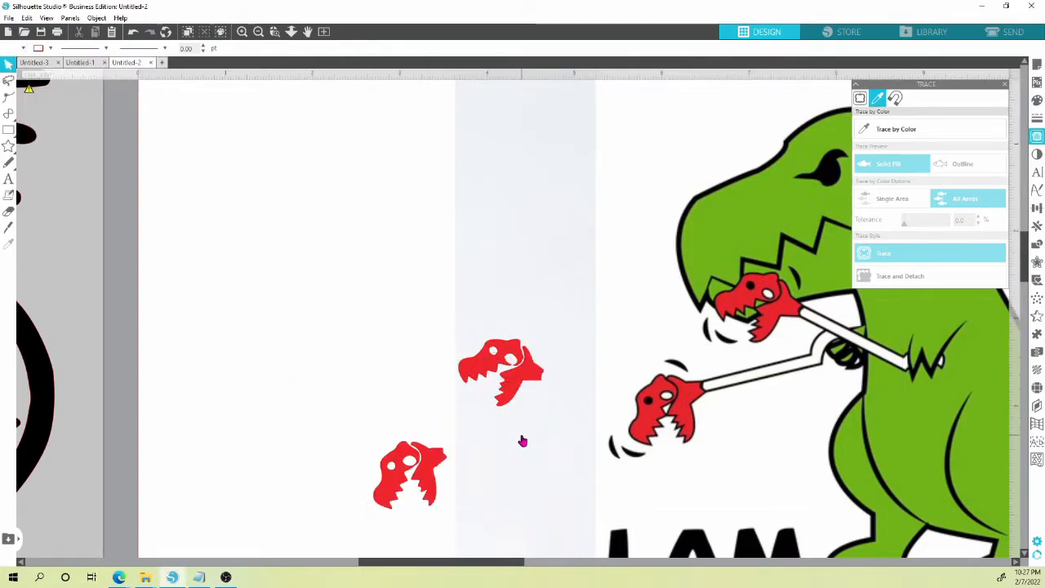
Trace the green body of the reference dinosaur by colour, using all matching areas and 46% tolerance.
mouse_move(818, 352)
mouse_down()
mouse_move(724, 331)
mouse_move(687, 366)
mouse_up()
click(886, 131)
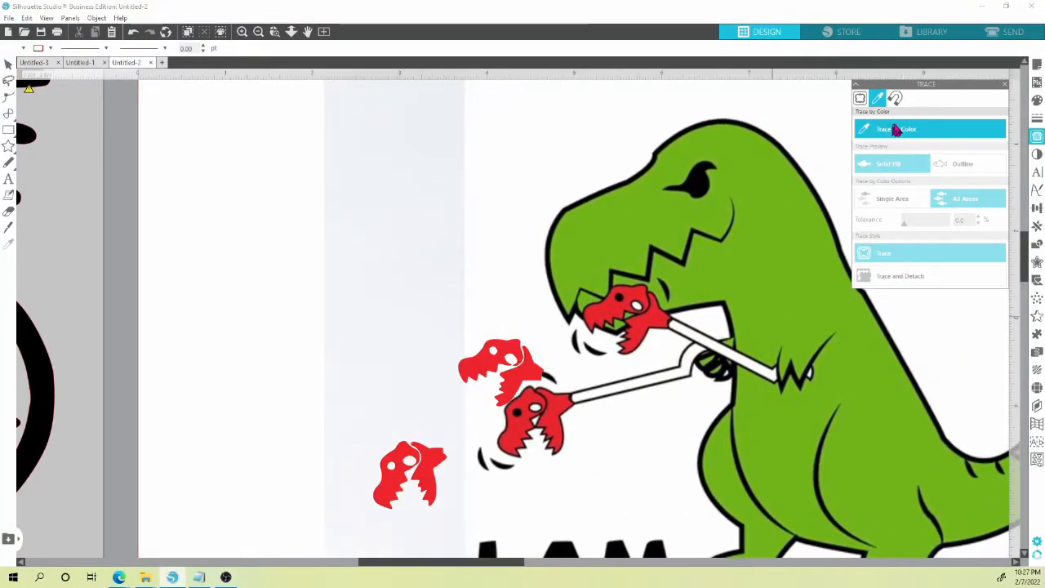
click(789, 238)
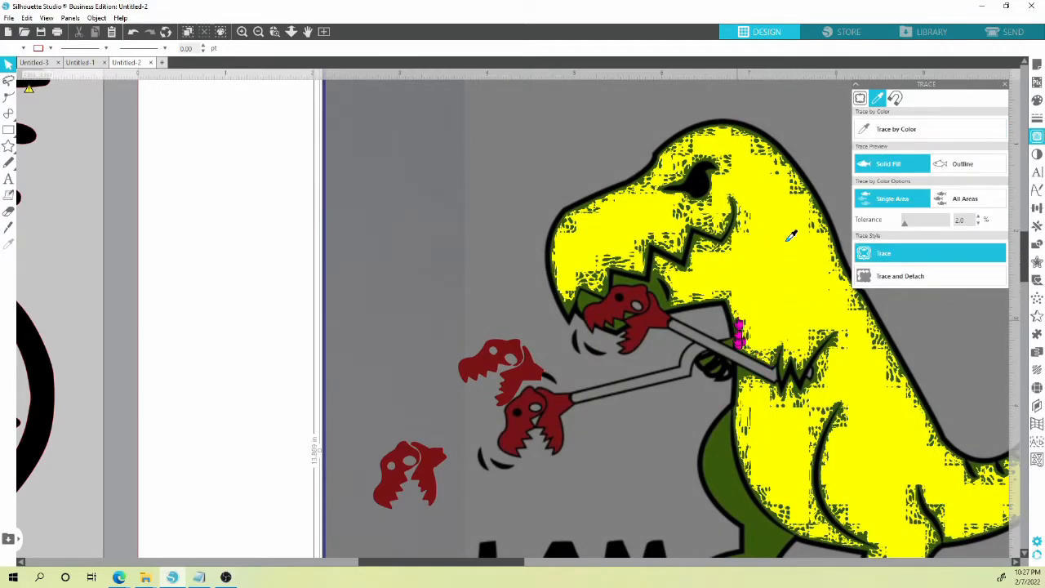
click(963, 202)
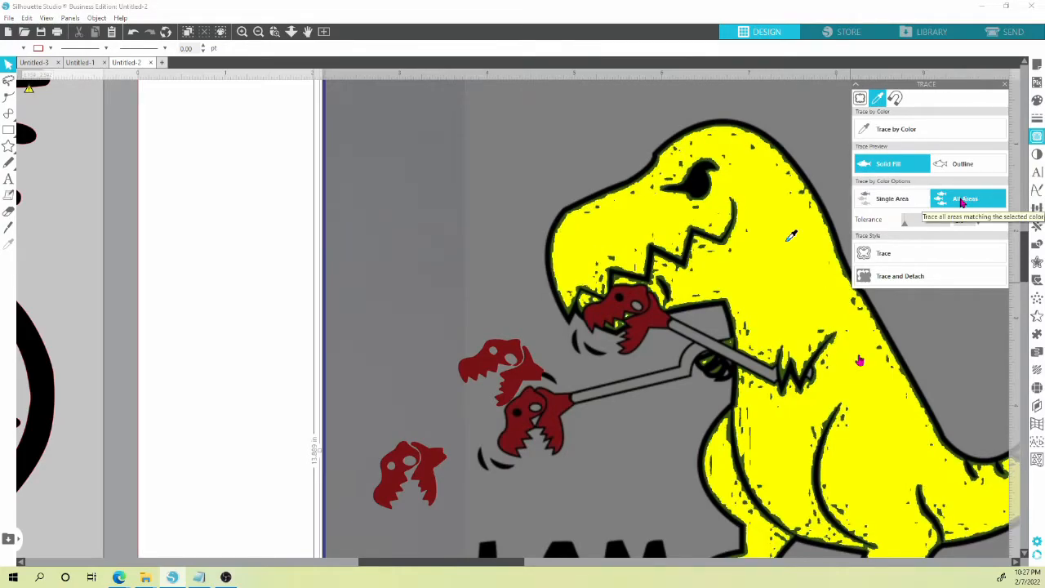
drag(905, 227, 919, 229)
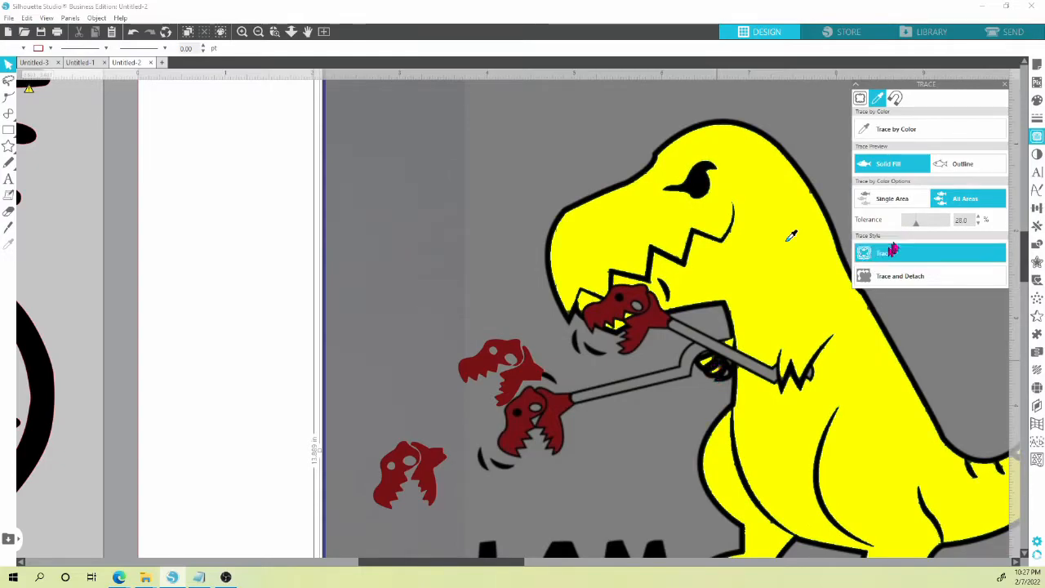
drag(918, 227, 925, 228)
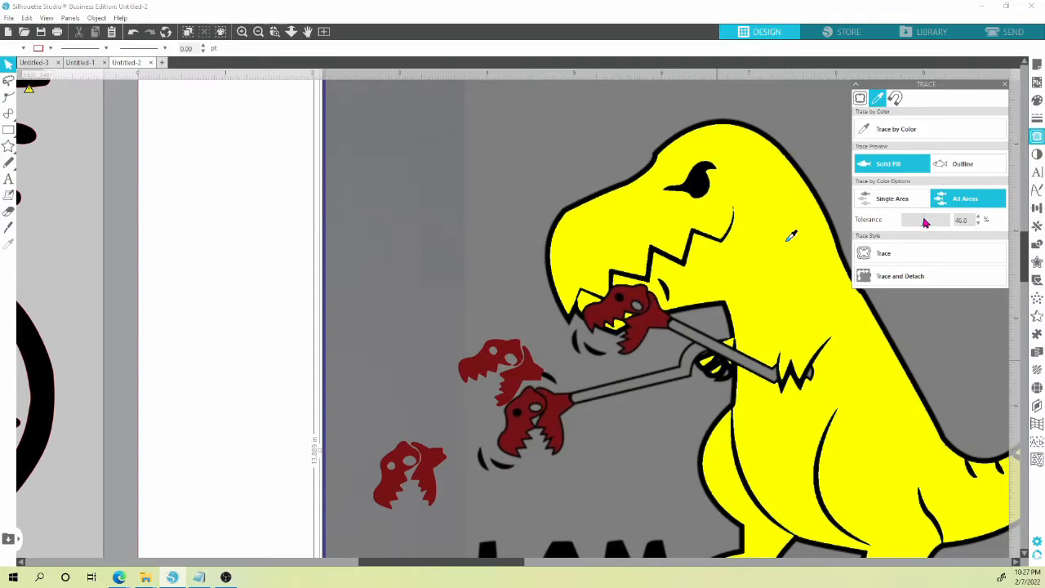
scroll(904, 343, down, 3)
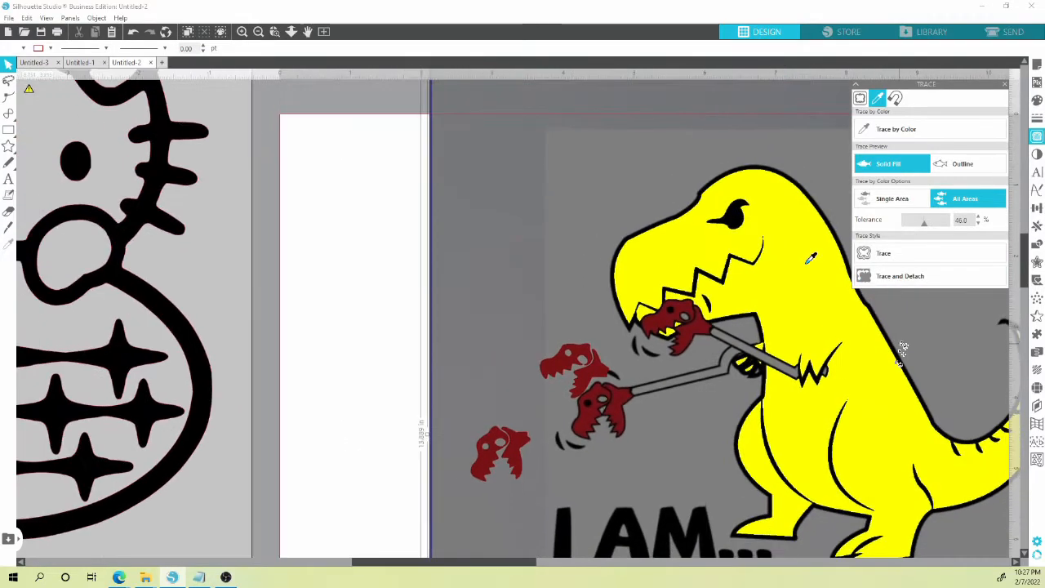
drag(912, 344, 841, 326)
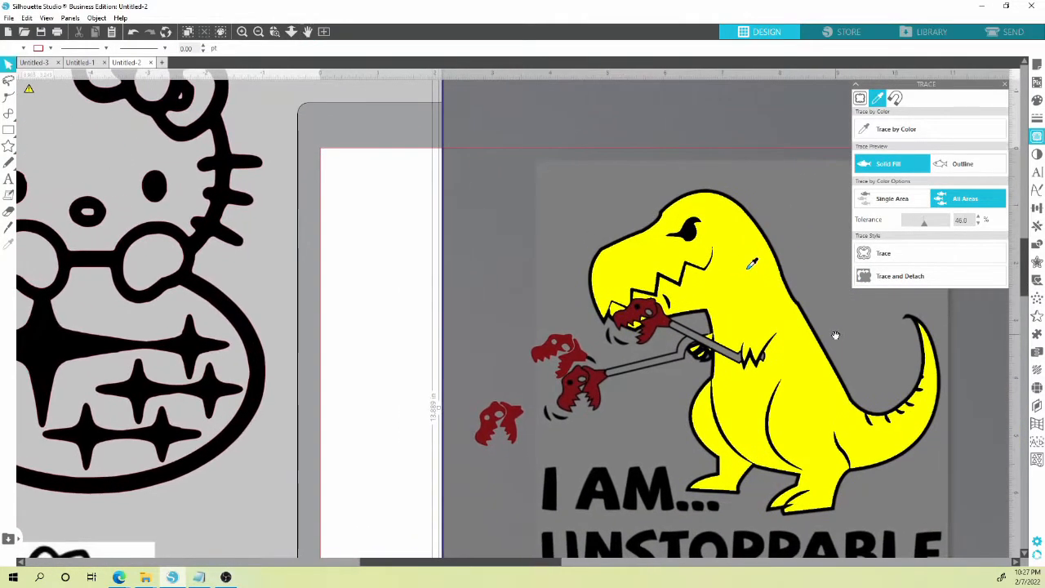
click(904, 258)
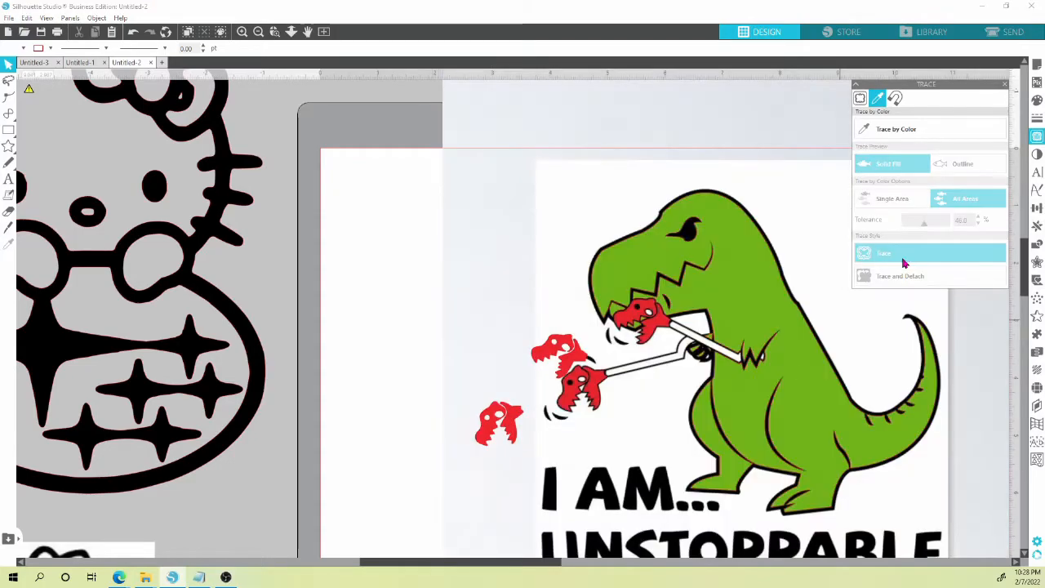
Move the reference picture off the traced body outline and shift the red claw heads farther away from it.
drag(859, 377, 943, 329)
mouse_move(574, 369)
mouse_down()
mouse_move(533, 338)
mouse_move(483, 332)
mouse_up()
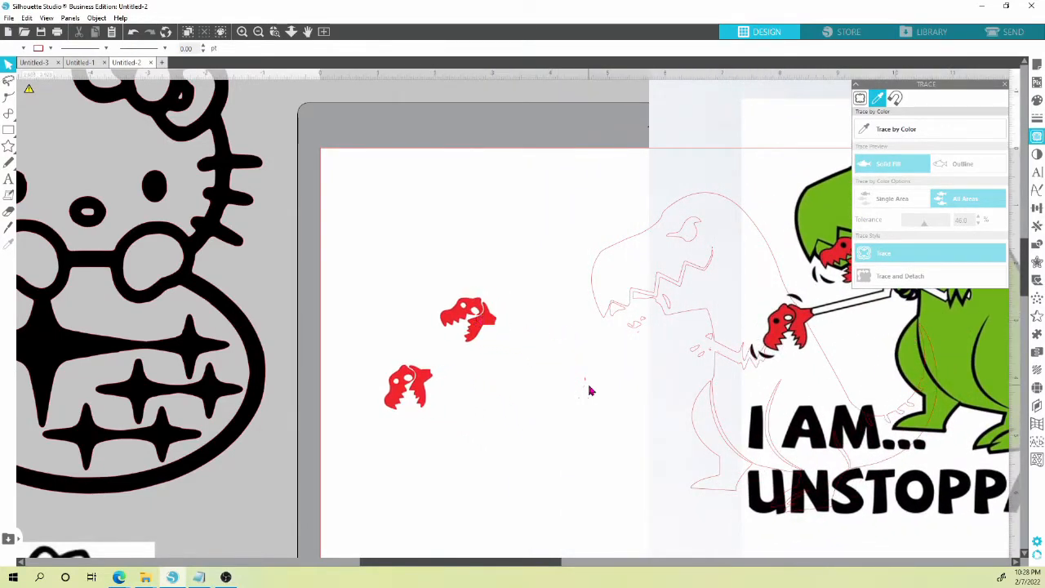
click(585, 382)
click(476, 420)
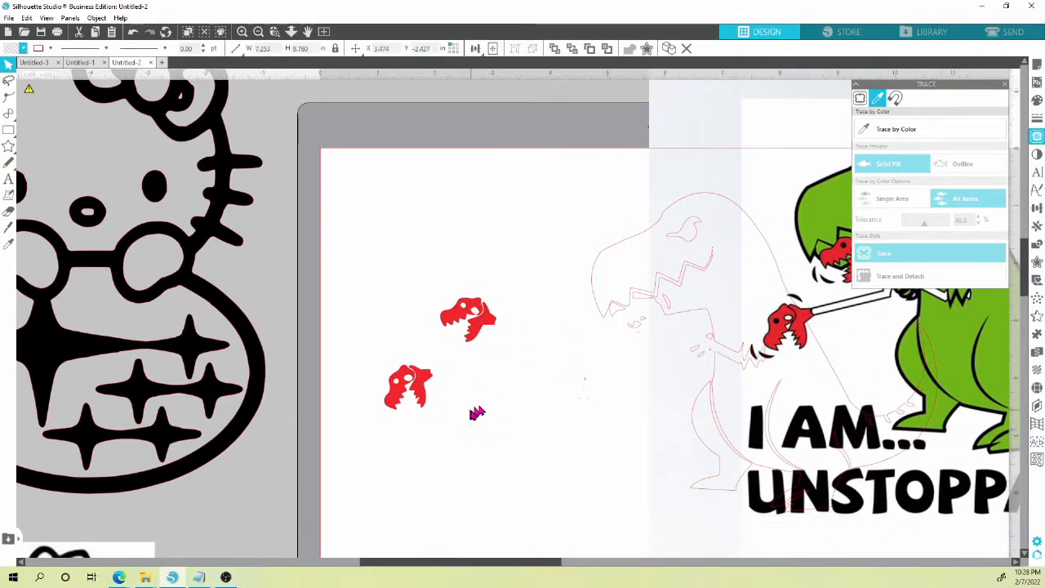
Delete the stray specks beside the traced body outline and move the outline closer to the red claw heads.
double_click(581, 382)
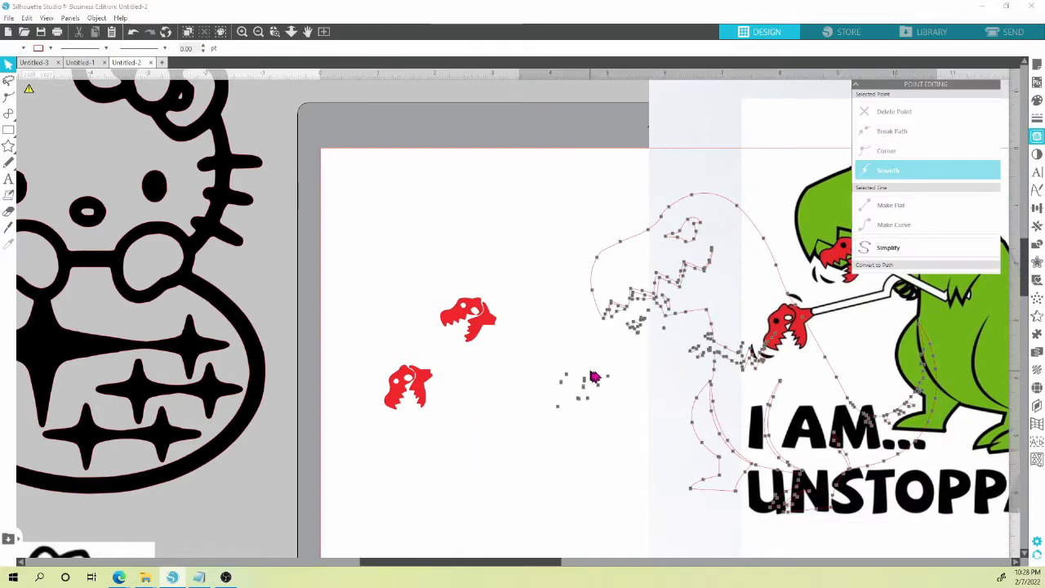
click(633, 446)
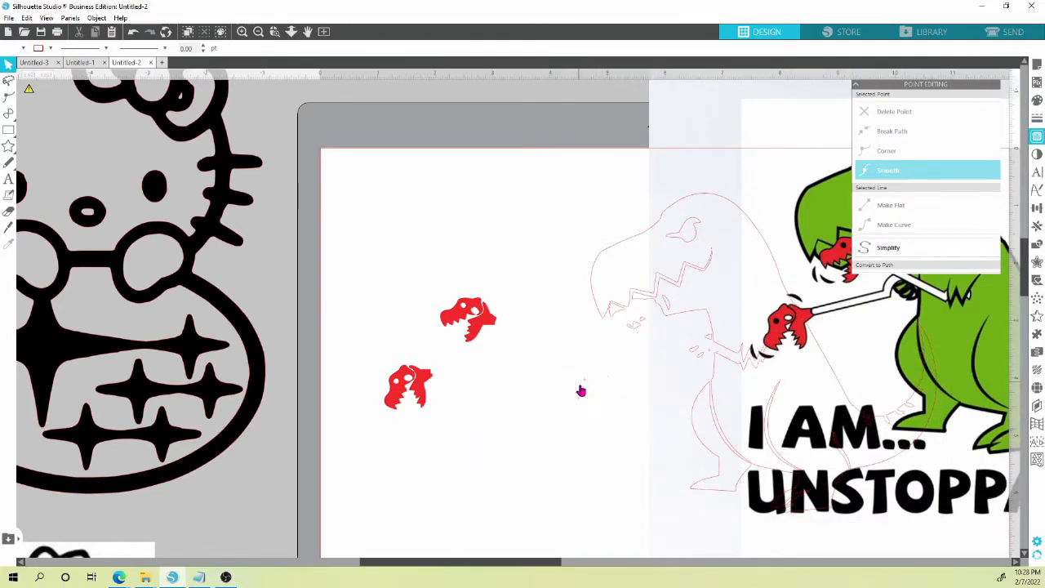
scroll(581, 397, up, 2)
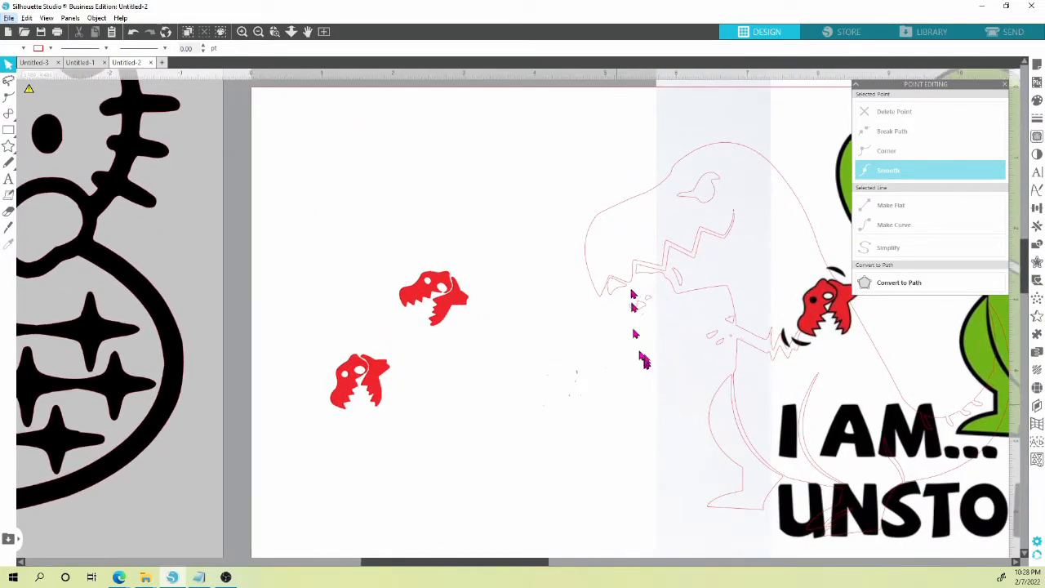
scroll(629, 351, down, 3)
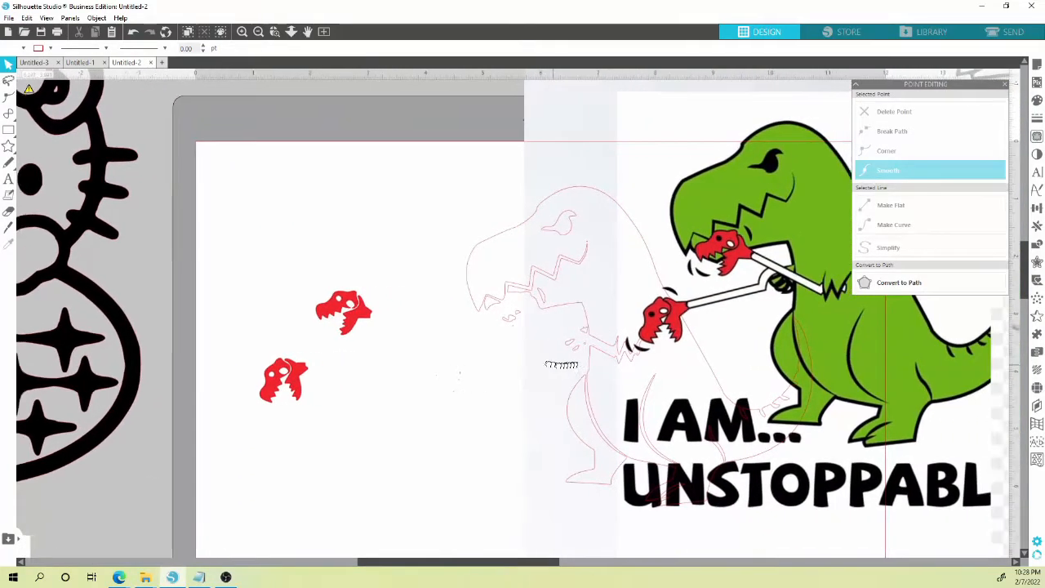
drag(560, 364, 541, 357)
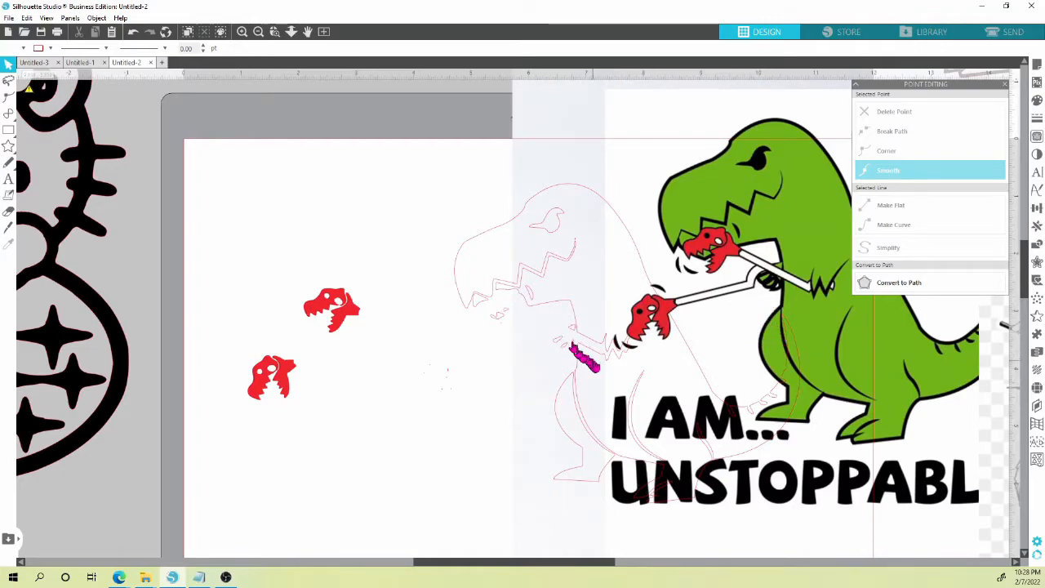
drag(583, 349, 575, 351)
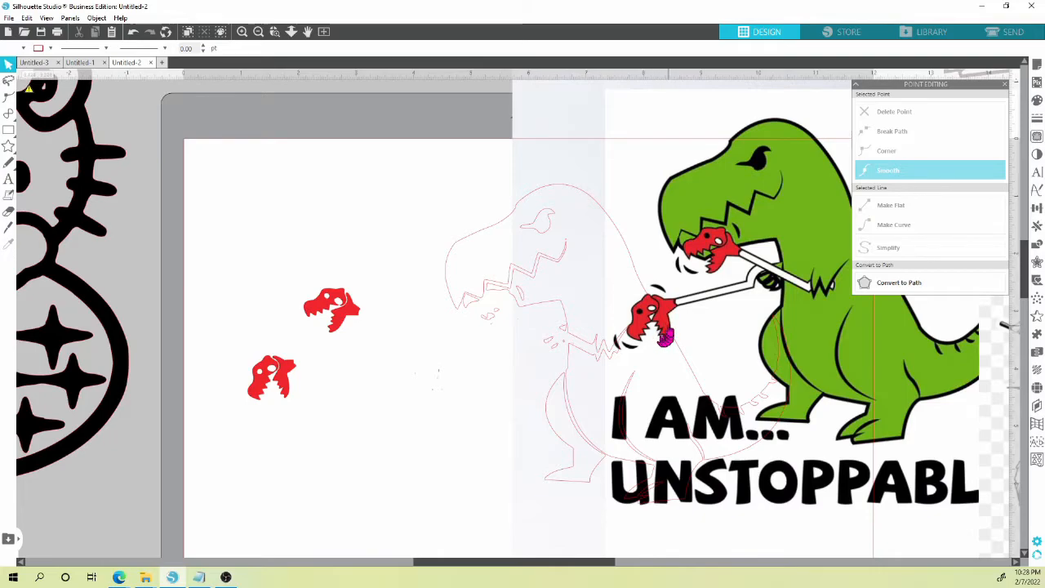
double_click(439, 382)
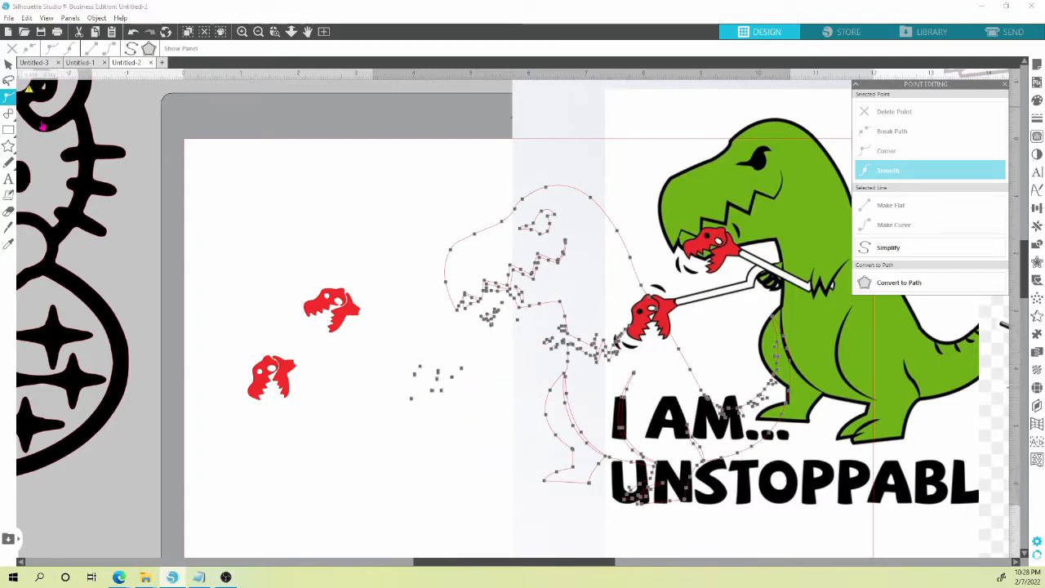
drag(392, 345, 481, 428)
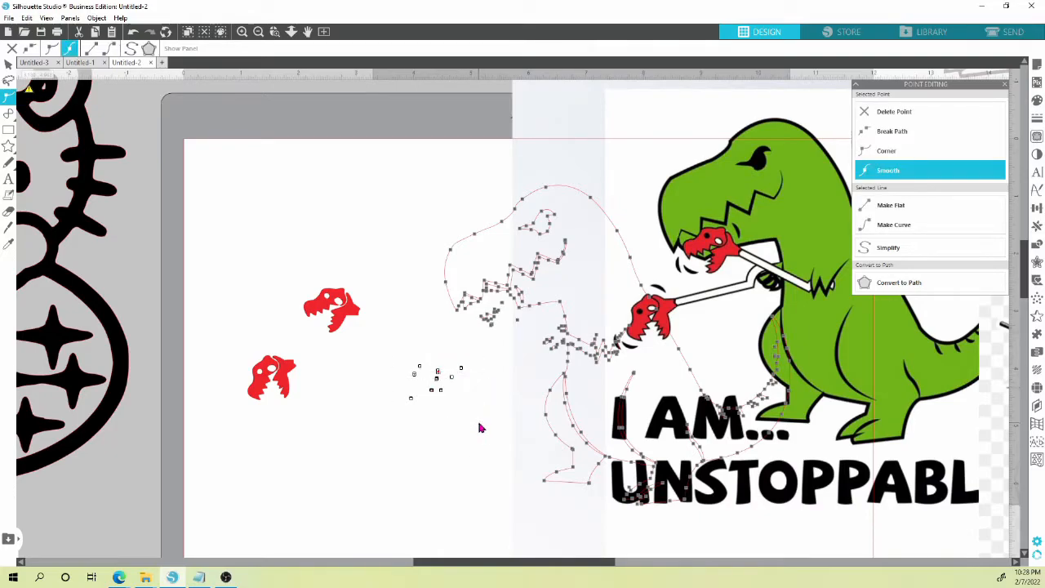
key(Delete)
click(452, 414)
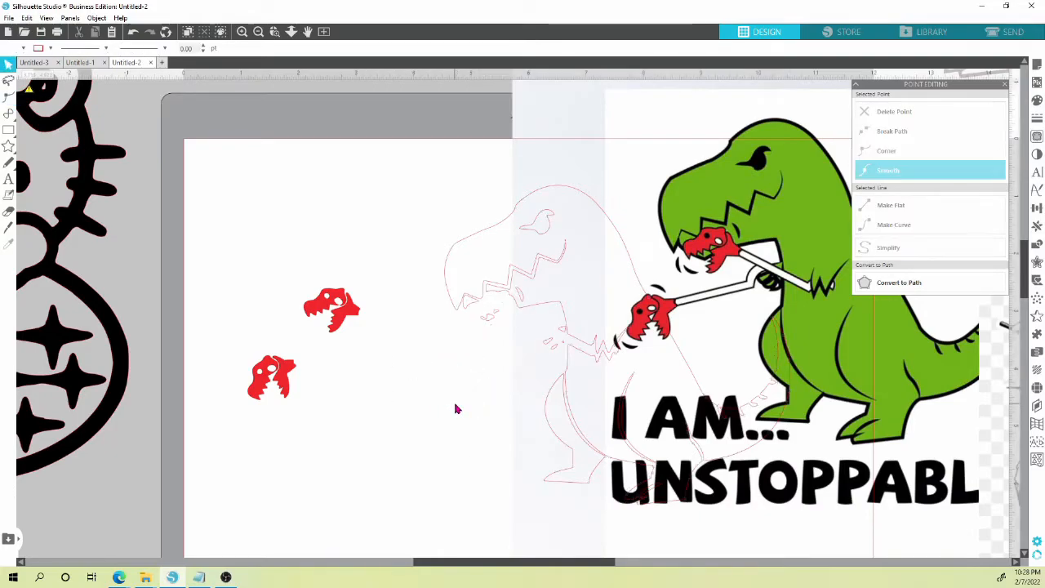
drag(564, 367, 488, 362)
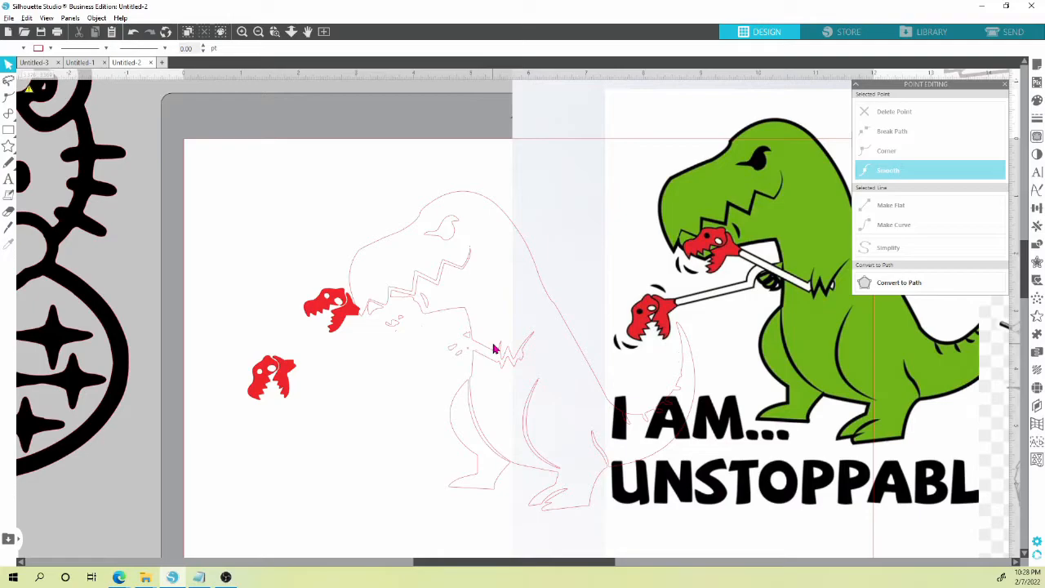
Delete the stray edit points beside the arm and below the jaw of the traced body outline.
scroll(494, 349, up, 5)
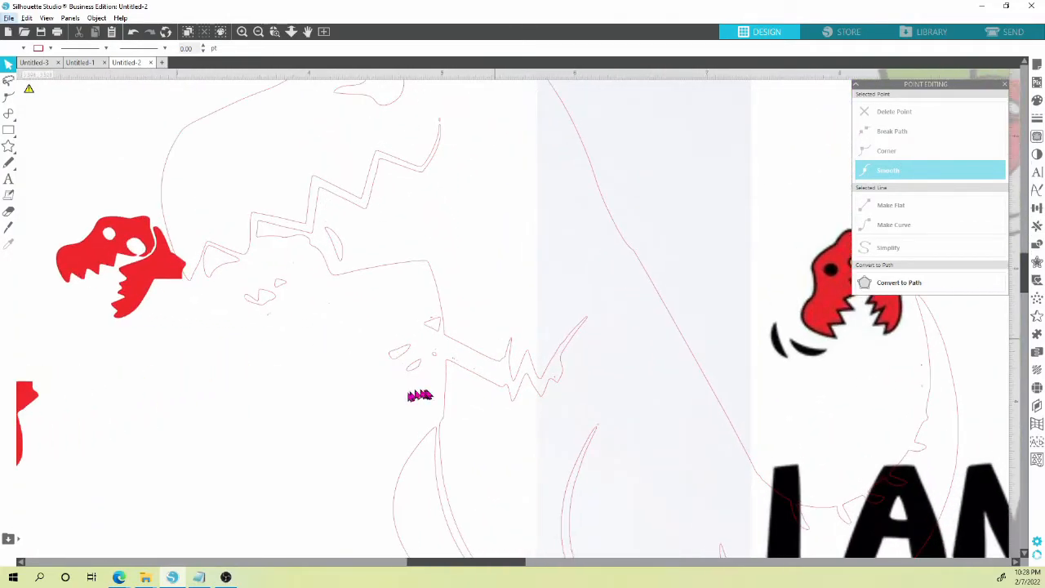
scroll(433, 397, left, 3)
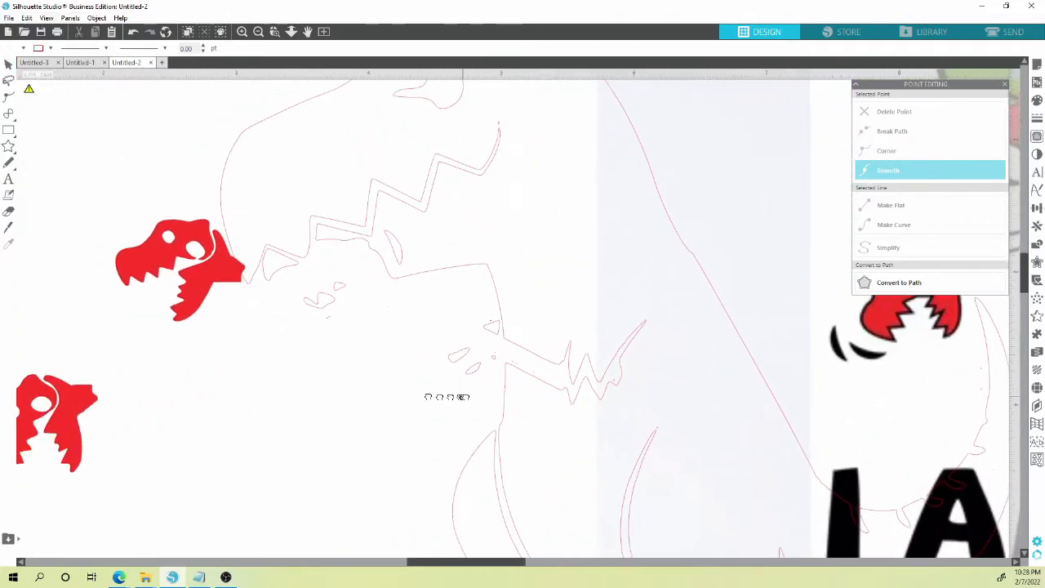
double_click(635, 340)
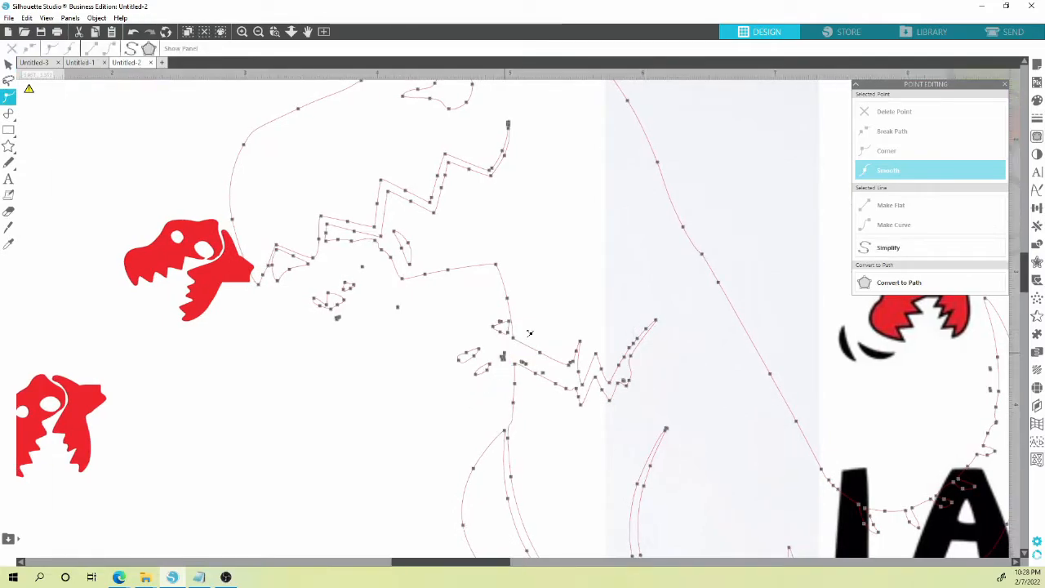
drag(496, 346, 507, 363)
click(508, 364)
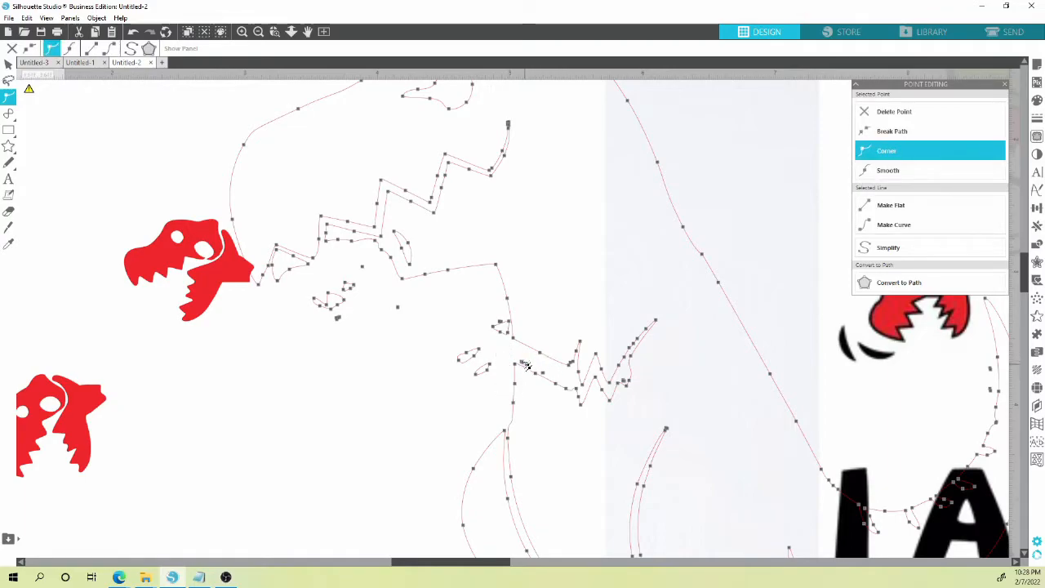
drag(513, 351, 546, 380)
click(518, 361)
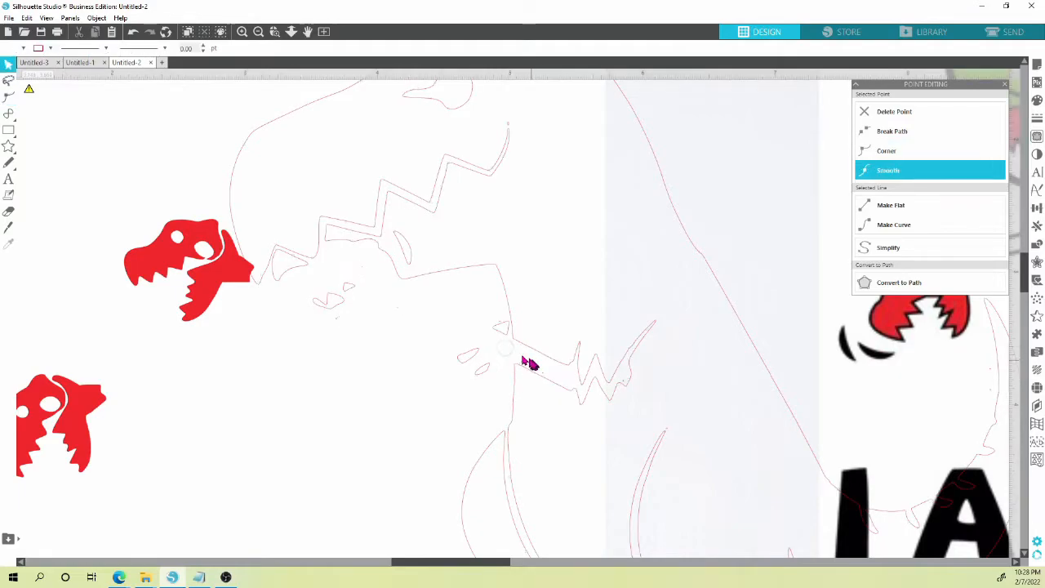
click(521, 362)
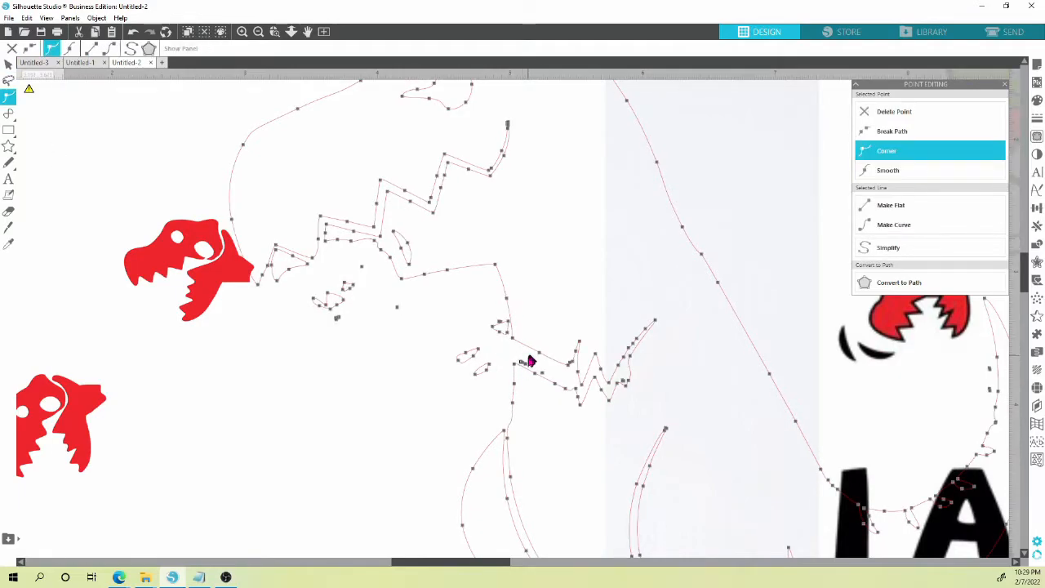
key(Delete)
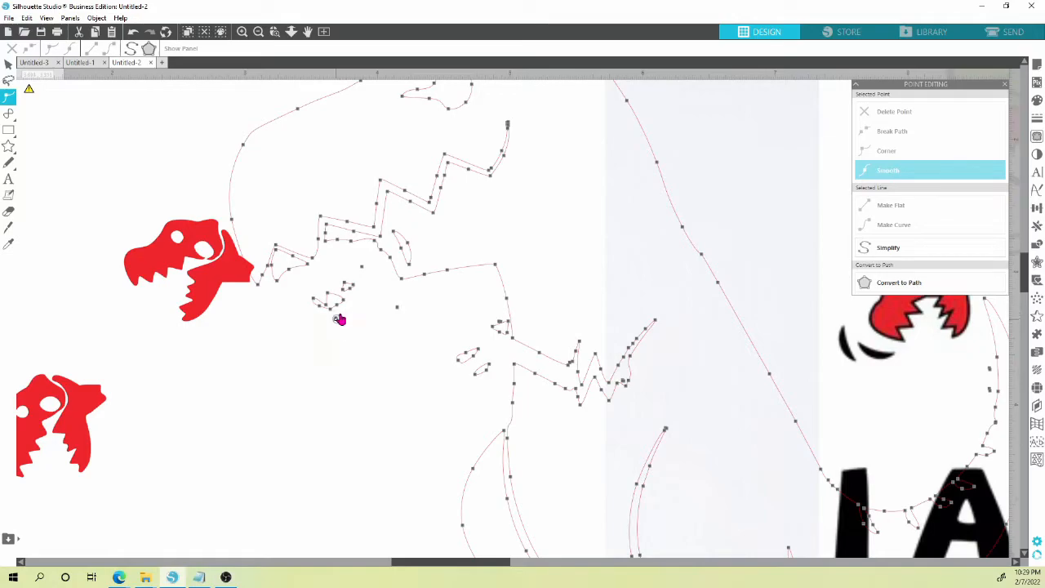
click(397, 307)
key(Delete)
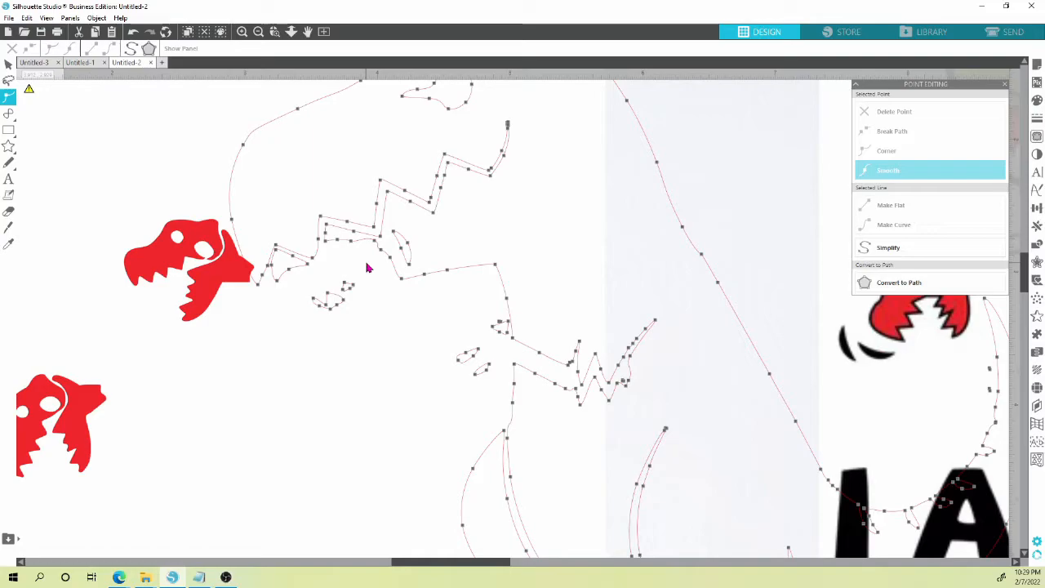
Fill the traced dinosaur body with light green and move it so its mouth meets the upper red claw head.
scroll(366, 263, down, 5)
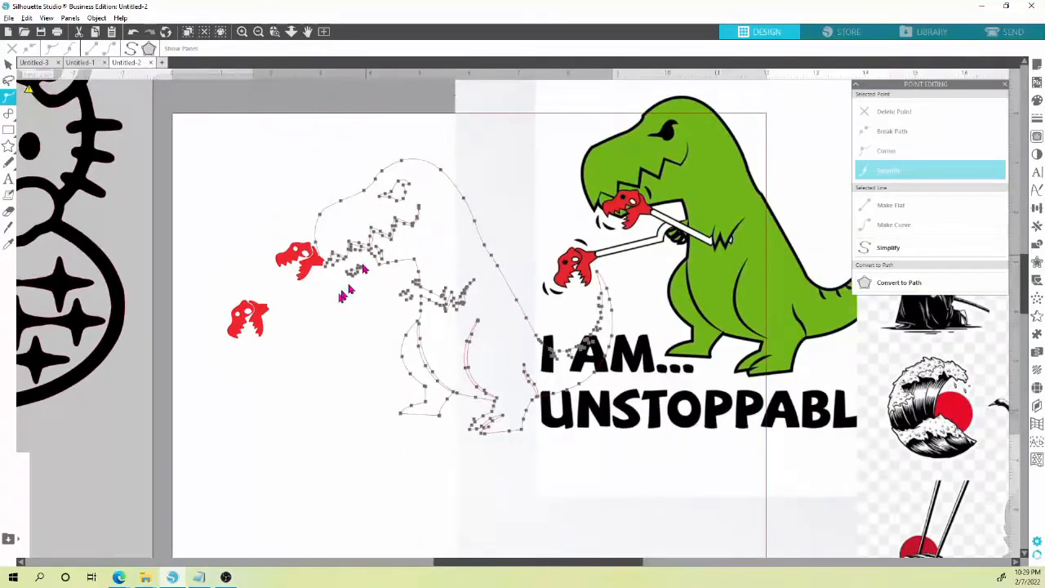
click(368, 252)
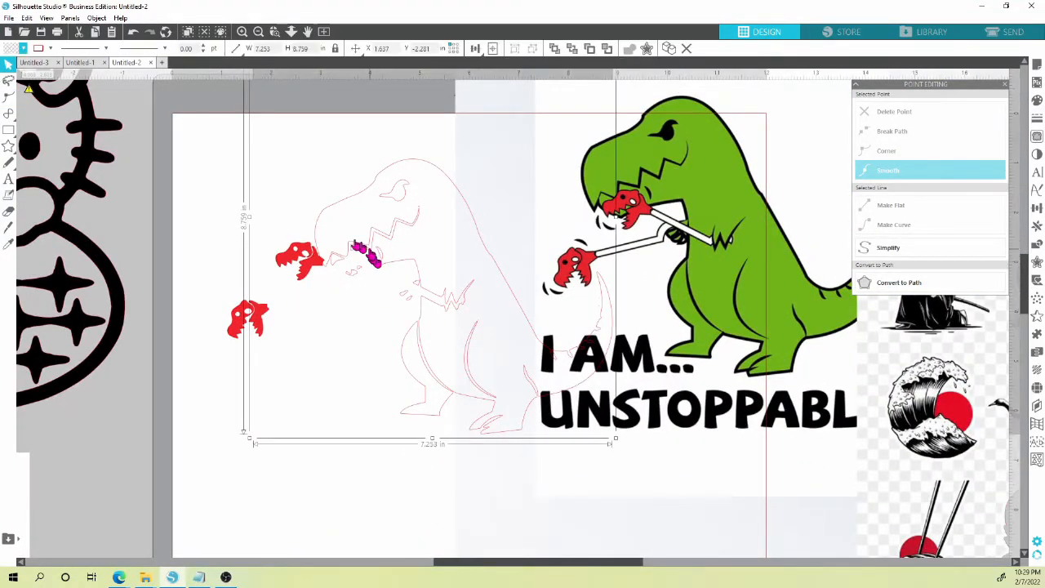
click(23, 49)
click(46, 67)
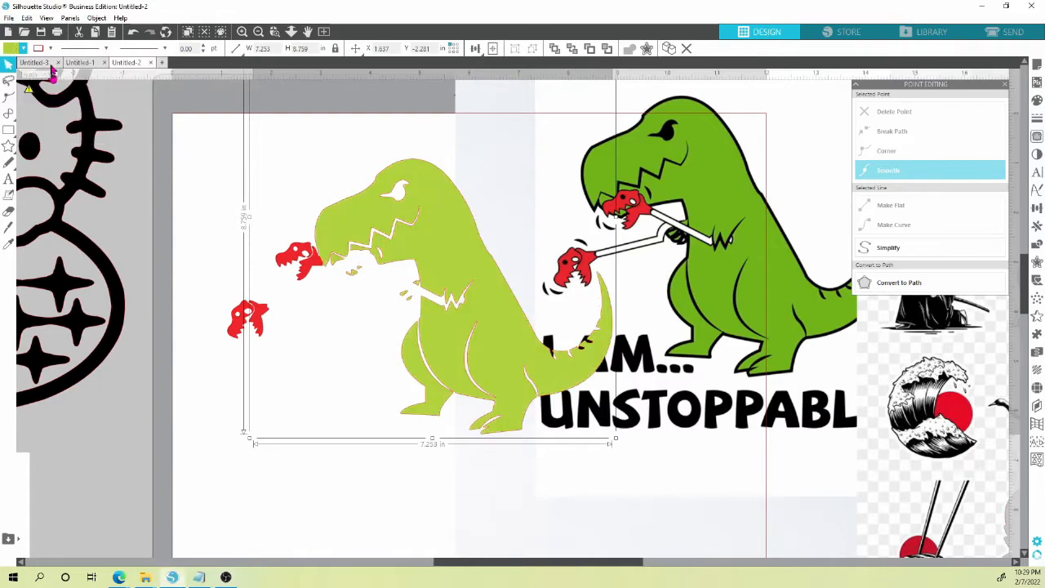
click(210, 169)
drag(518, 344, 460, 340)
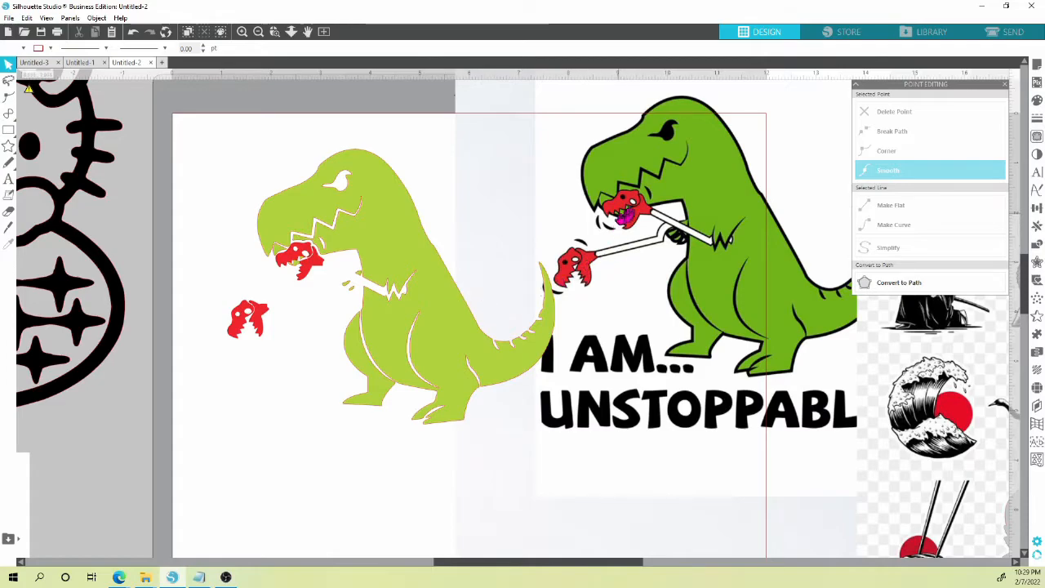
drag(400, 252, 400, 258)
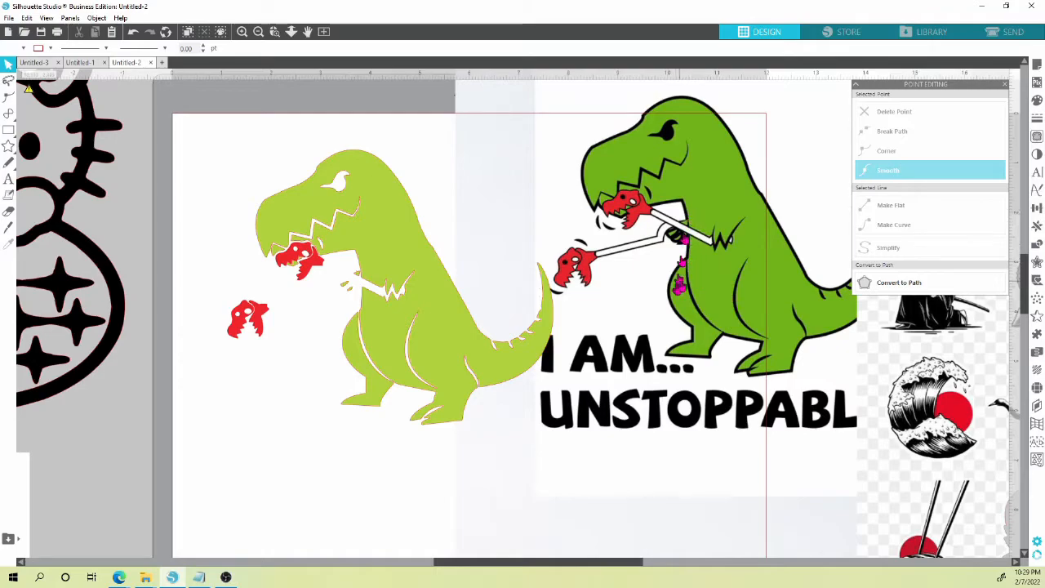
Start a trace by colour on the reference picture, sampling the dinosaur's black eye and including all matching areas.
click(1037, 137)
click(878, 98)
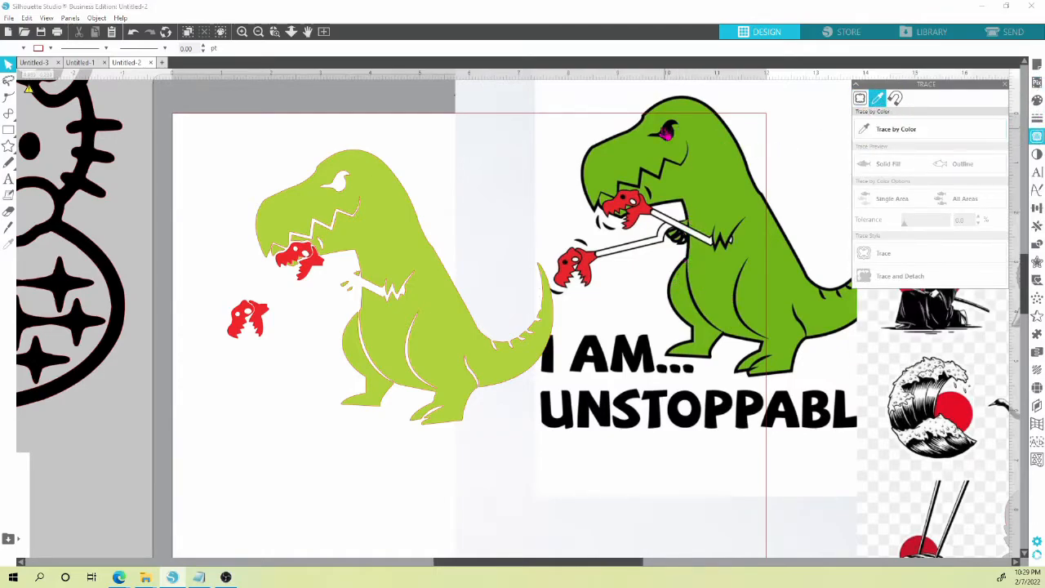
click(861, 98)
click(891, 131)
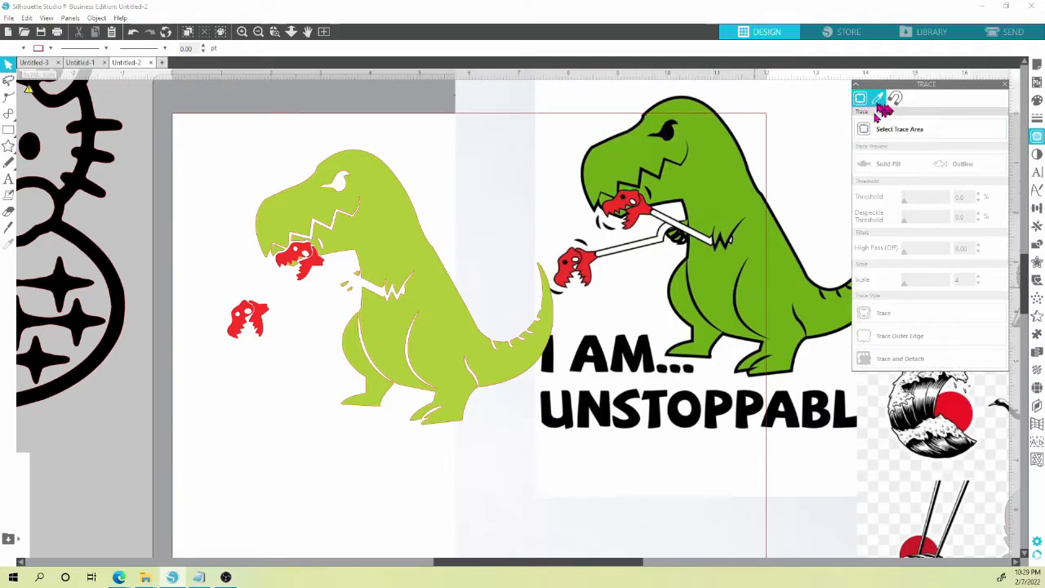
click(878, 98)
click(896, 129)
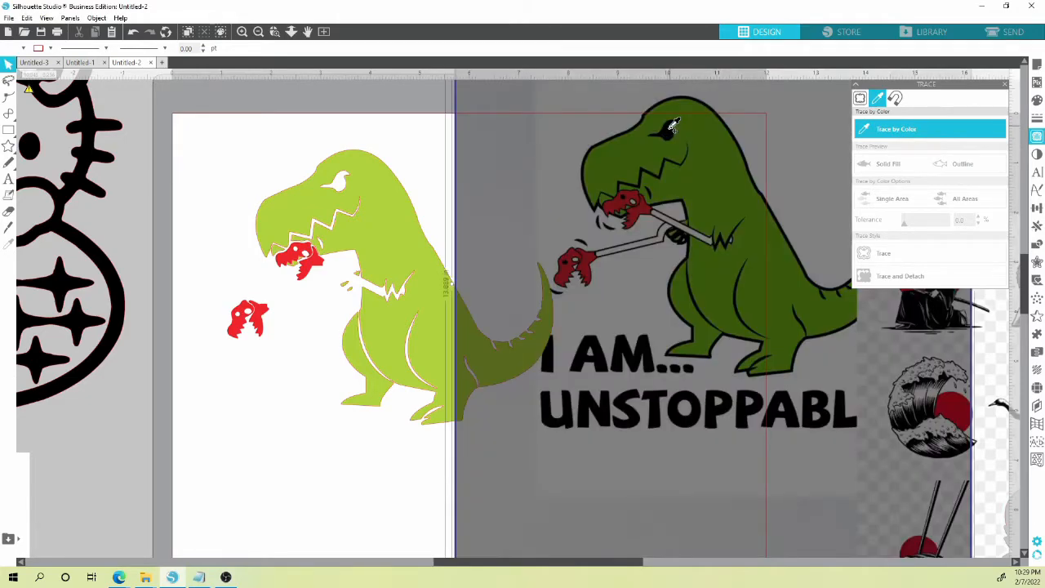
click(670, 124)
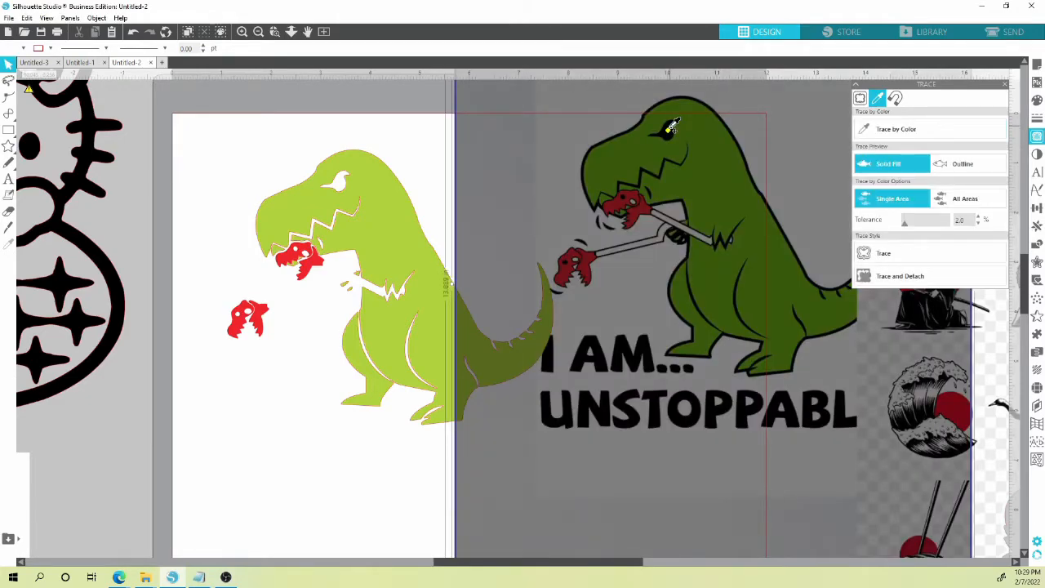
click(965, 199)
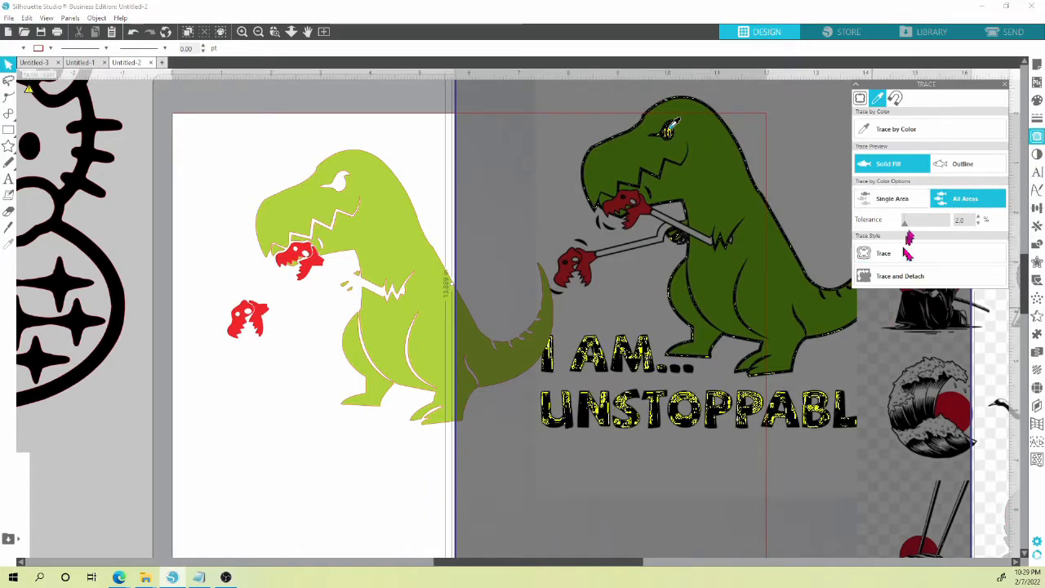
Try to capture the picture's black areas by raising the colour trace tolerance to 91%.
drag(914, 230, 917, 229)
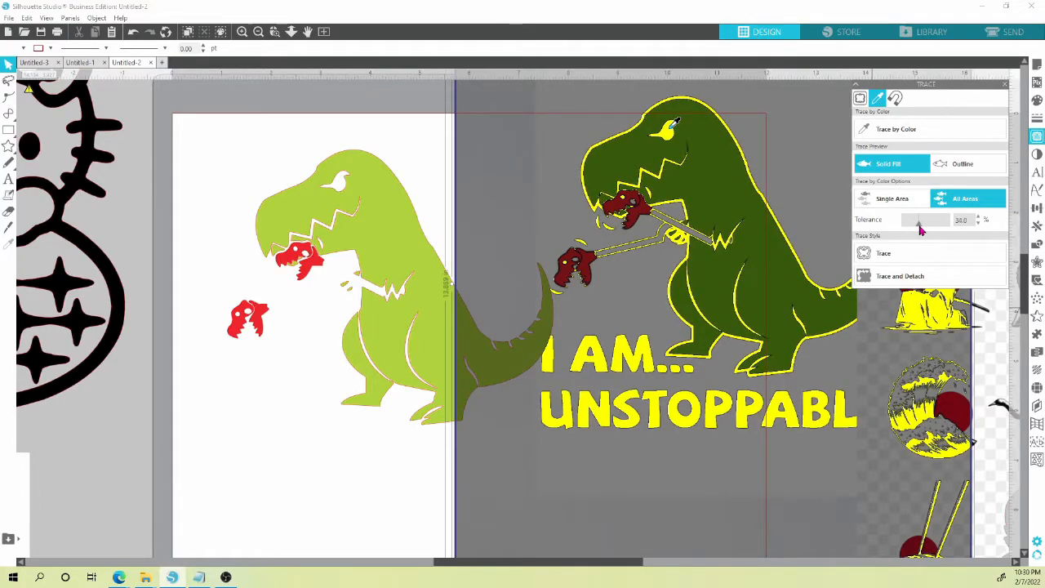
drag(922, 231, 926, 231)
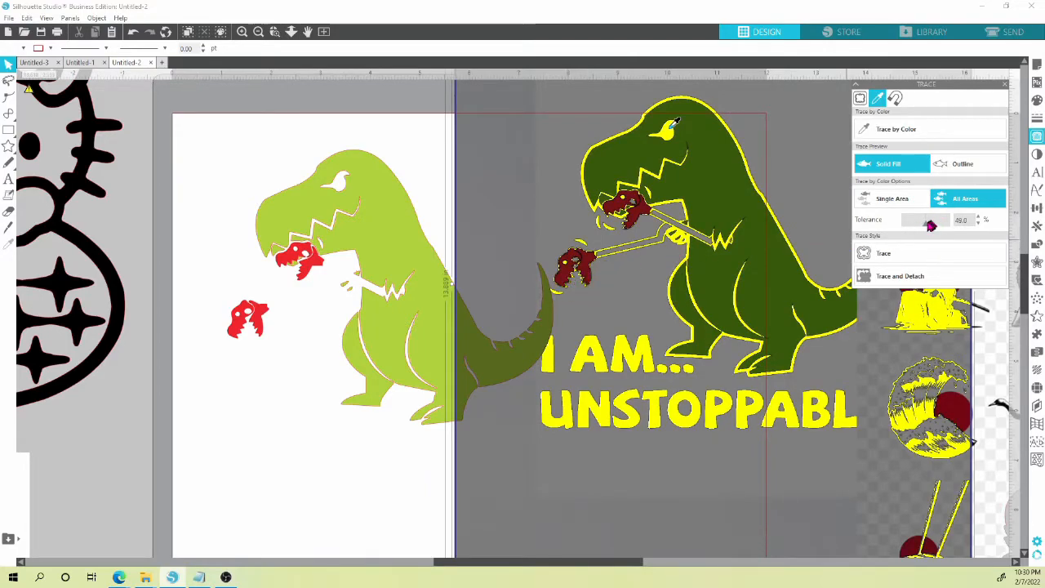
drag(931, 227, 937, 228)
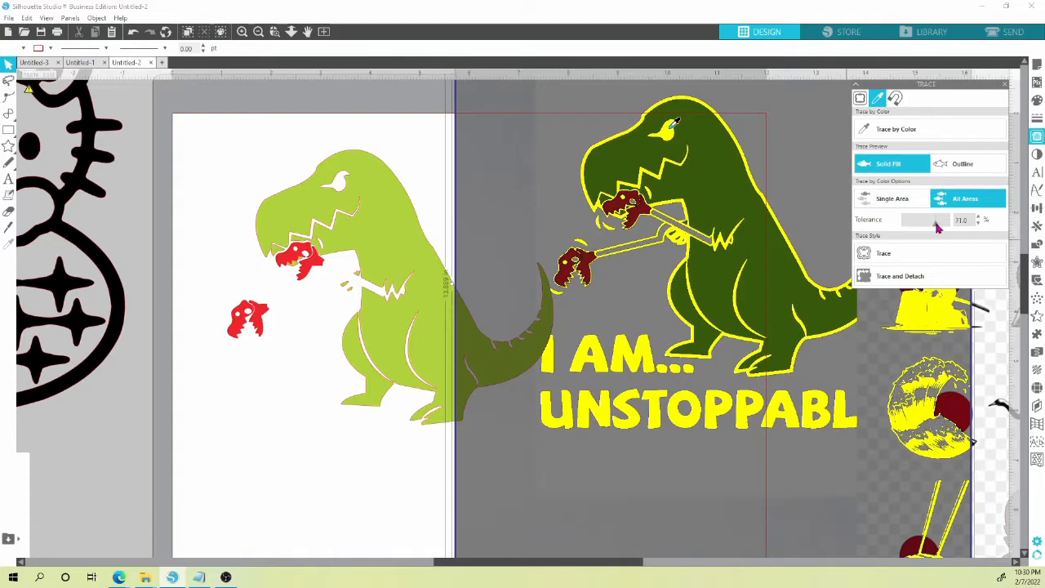
drag(943, 228, 945, 229)
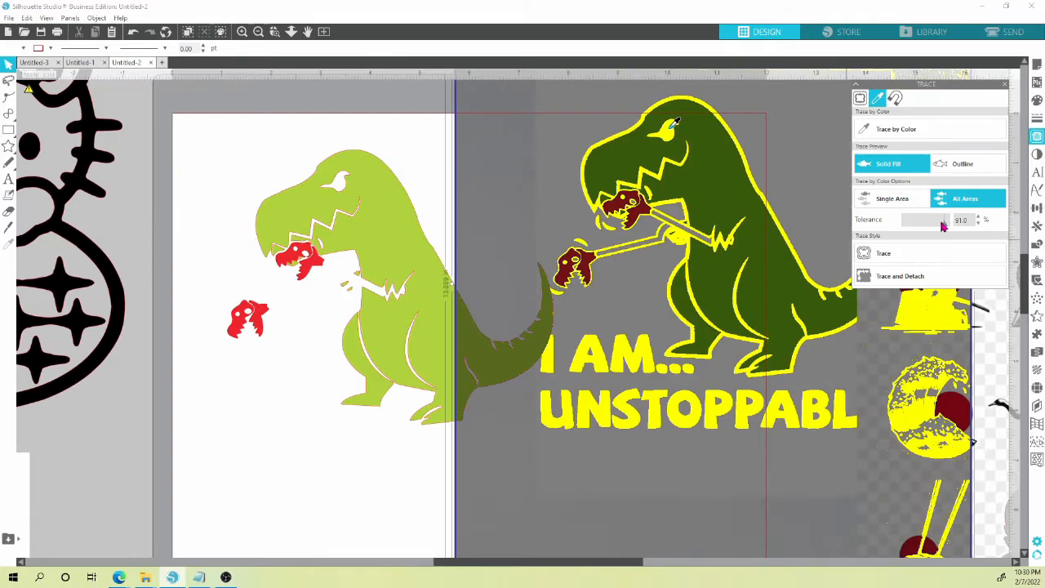
key(space)
drag(712, 338, 510, 337)
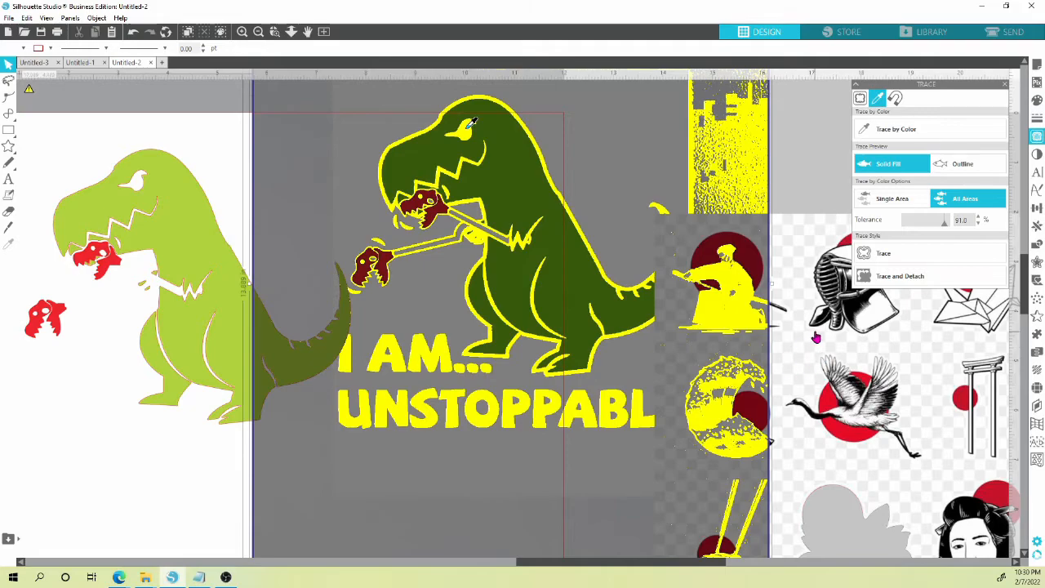
scroll(812, 327, down, 3)
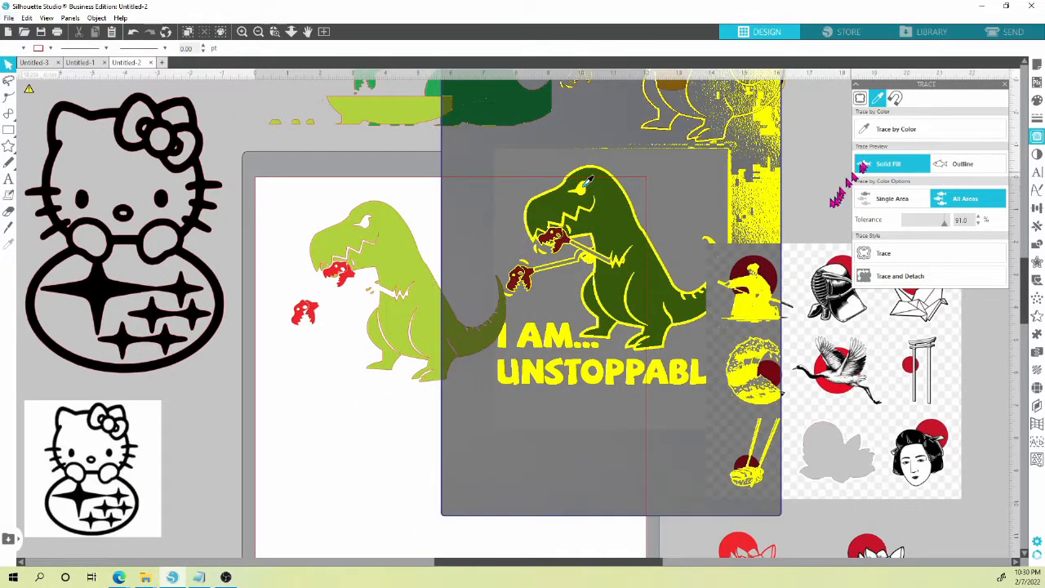
click(1004, 84)
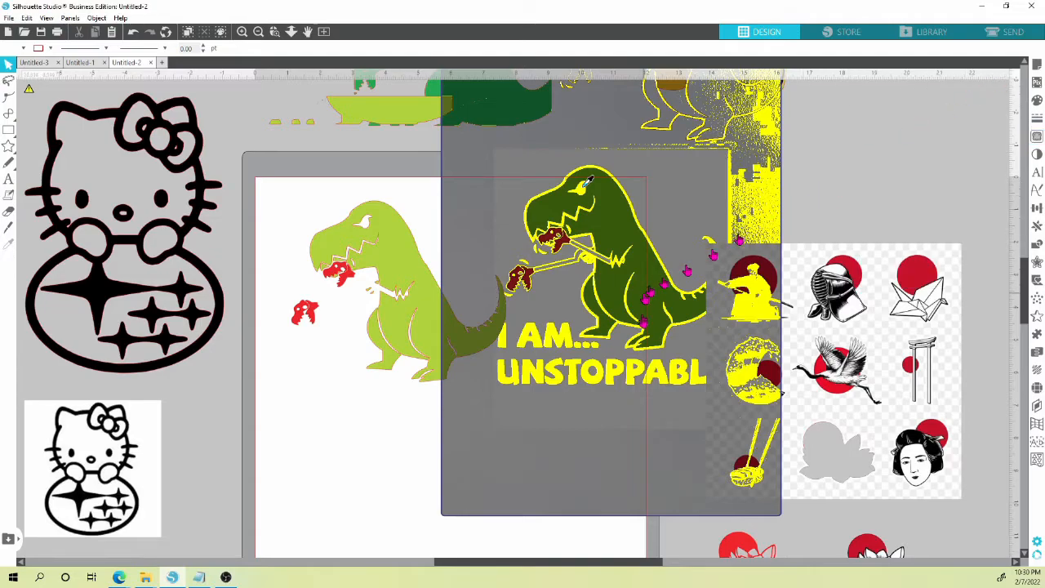
Move the sheet of Japanese artwork well clear of the dinosaur reference picture.
drag(826, 335, 920, 286)
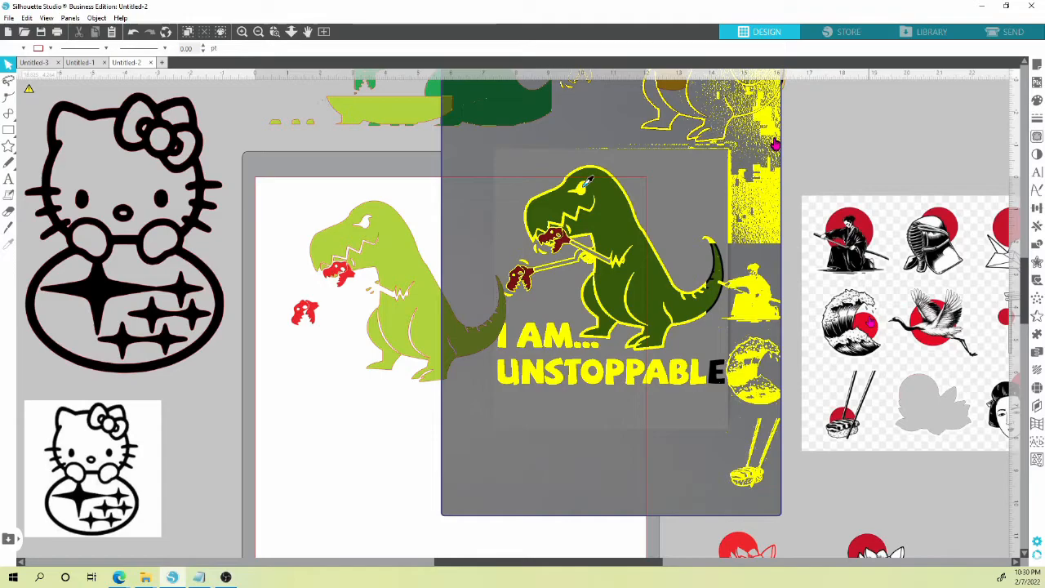
click(916, 316)
scroll(916, 317, down, 1)
scroll(738, 190, down, 2)
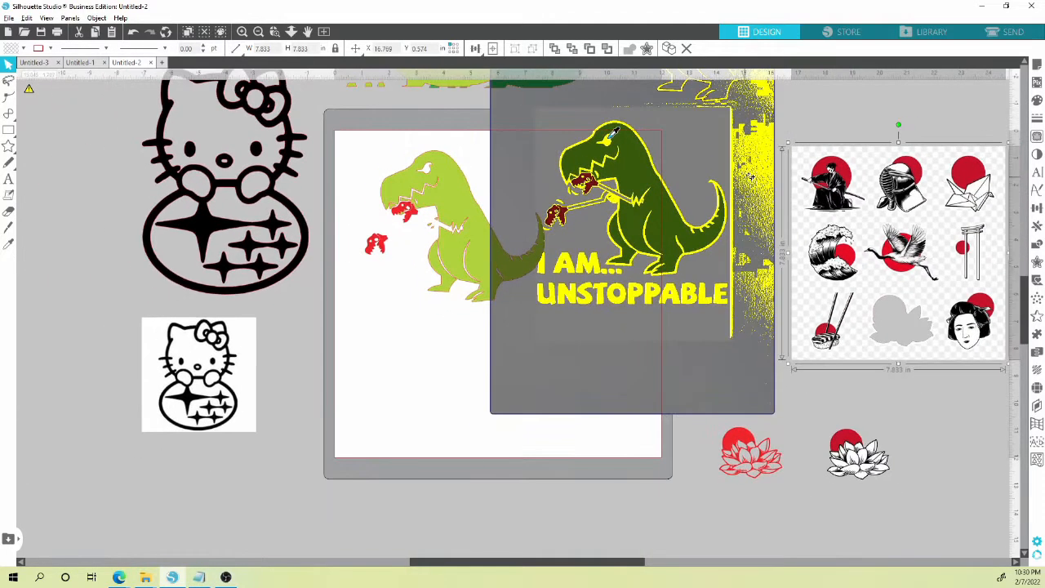
scroll(813, 121, down, 1)
click(819, 115)
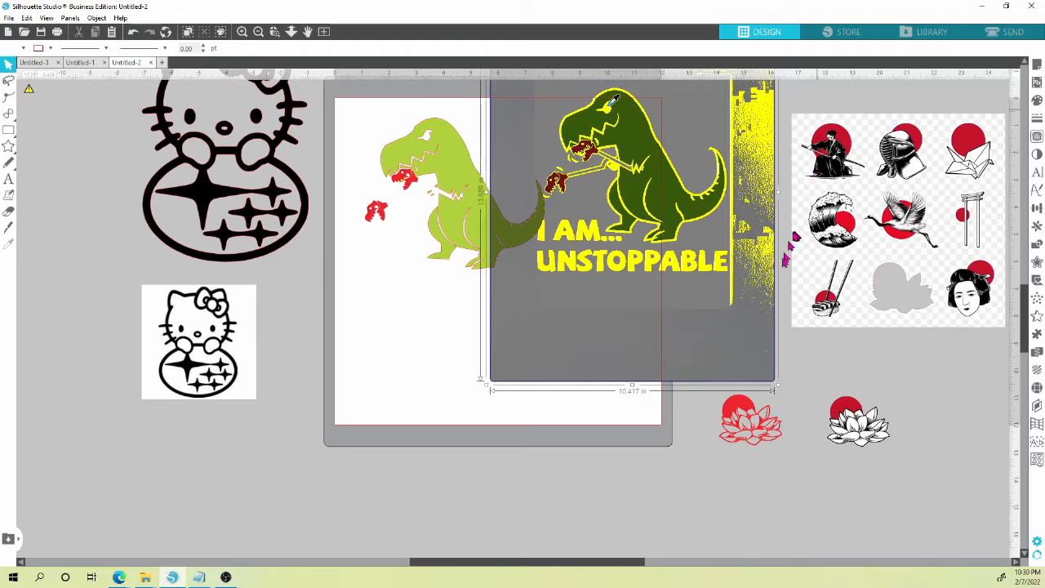
drag(838, 256, 945, 345)
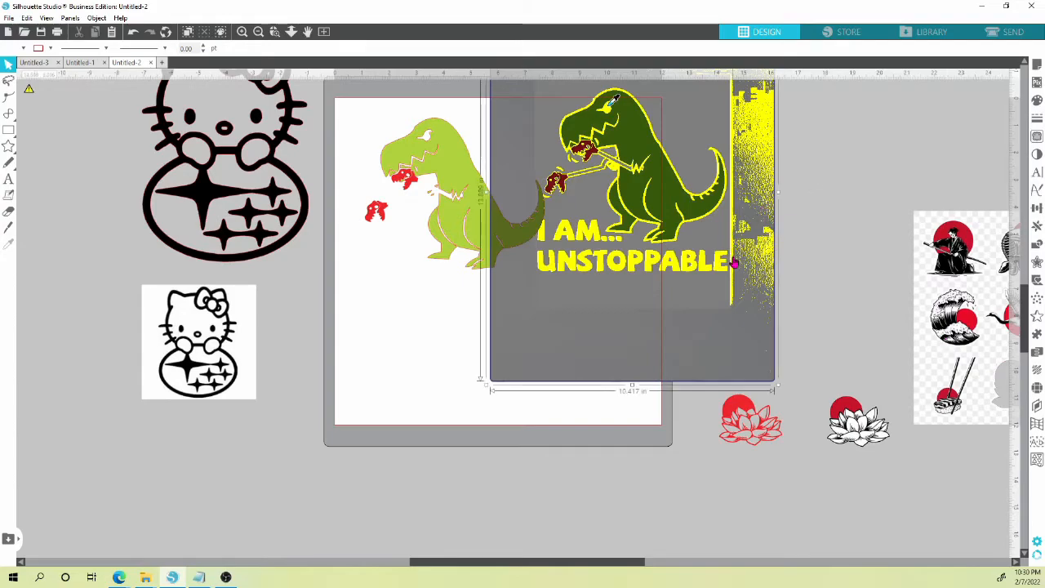
Discard the current trace area and move the dinosaur reference picture further from the green traced body.
drag(741, 235, 782, 390)
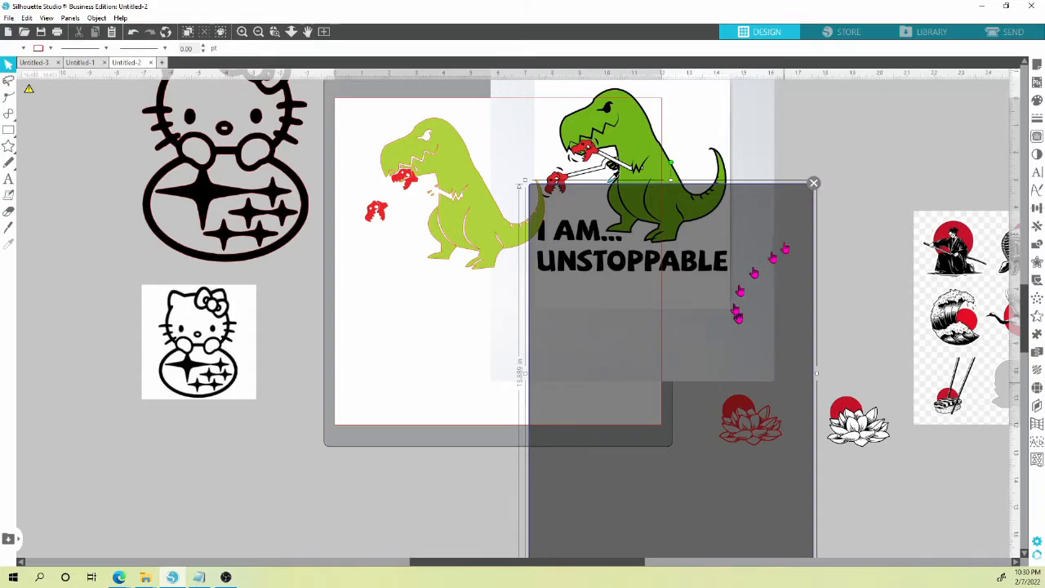
click(814, 186)
drag(630, 158, 701, 202)
scroll(701, 200, up, 1)
scroll(701, 202, up, 3)
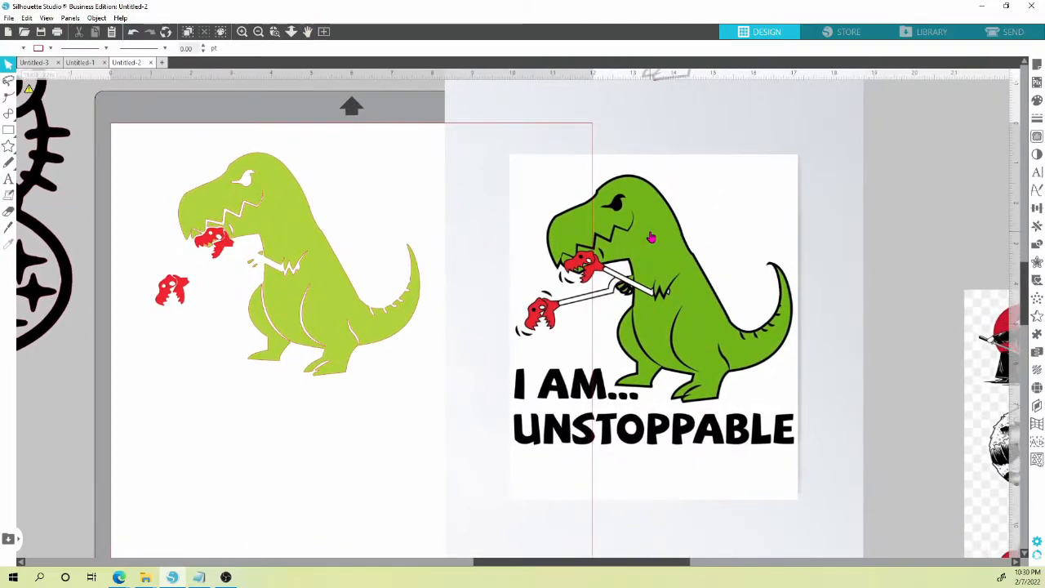
Start a new trace by colour on the dinosaur picture, sampling the black eye and including all matching areas.
click(1036, 136)
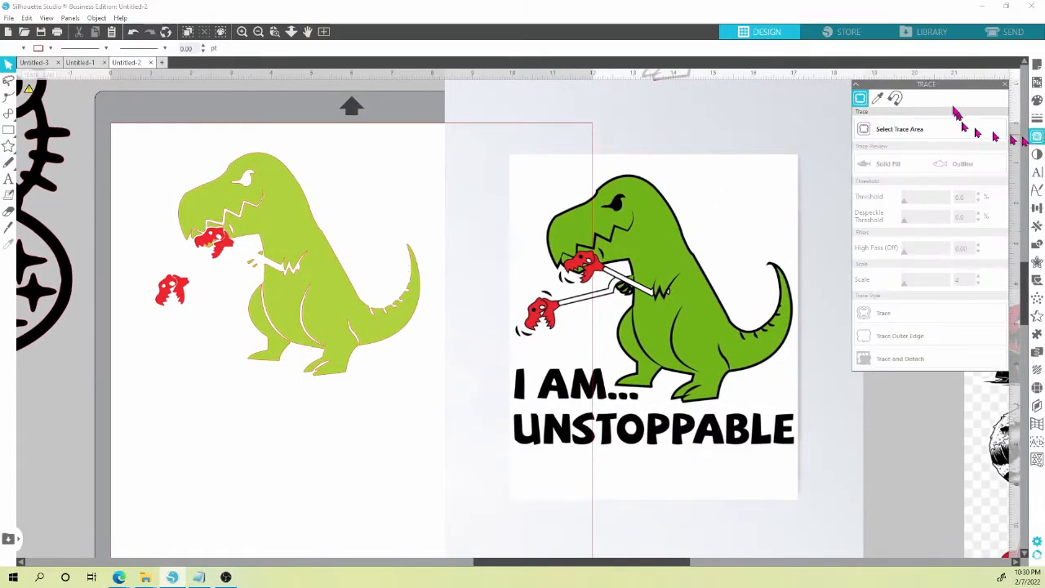
click(878, 99)
click(878, 129)
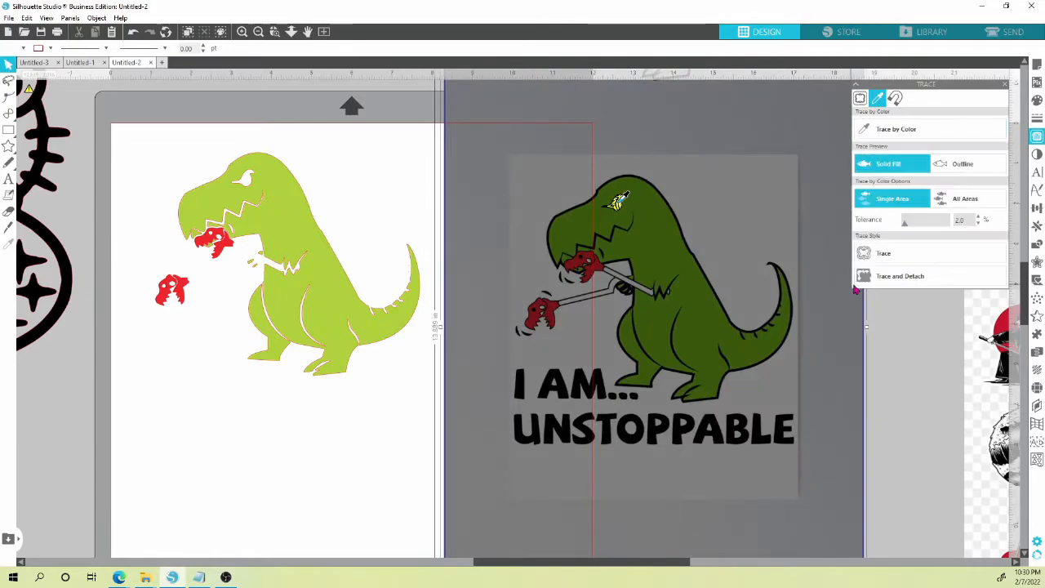
click(968, 199)
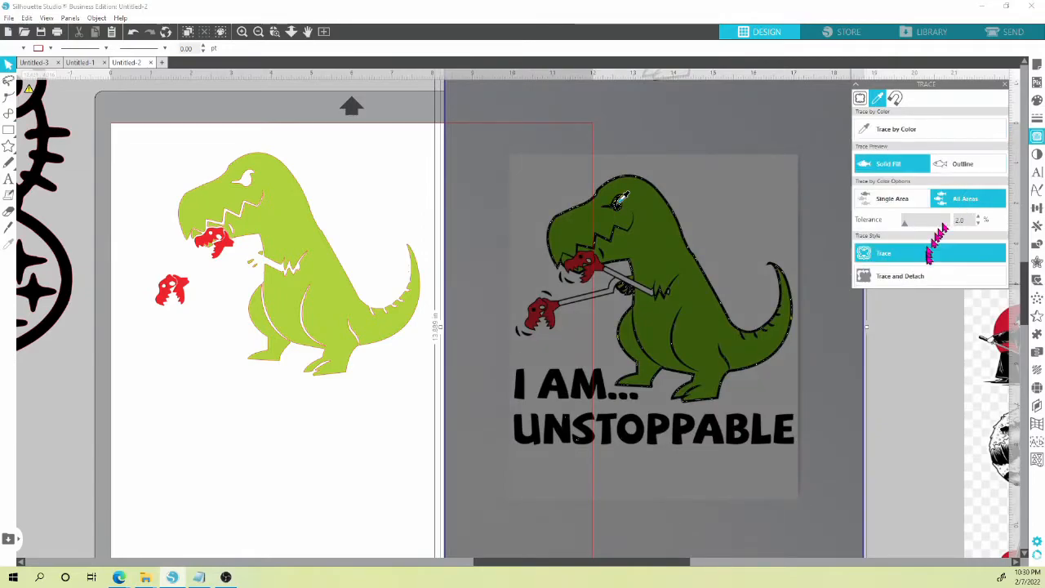
Set the colour trace tolerance to 83% and trace the picture's black areas.
mouse_move(904, 222)
mouse_down()
mouse_move(949, 234)
mouse_move(937, 237)
mouse_up()
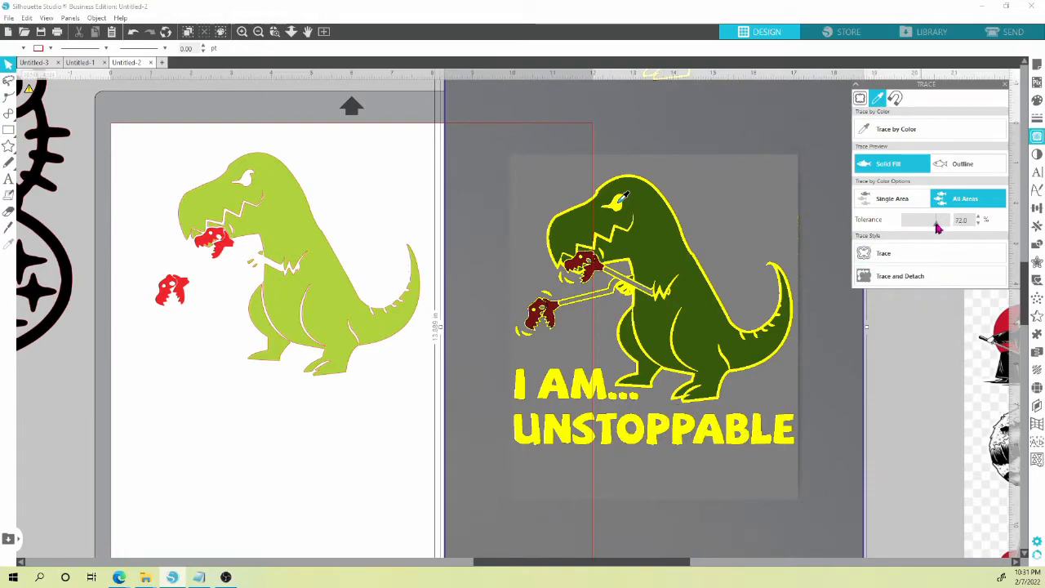
drag(936, 227, 933, 227)
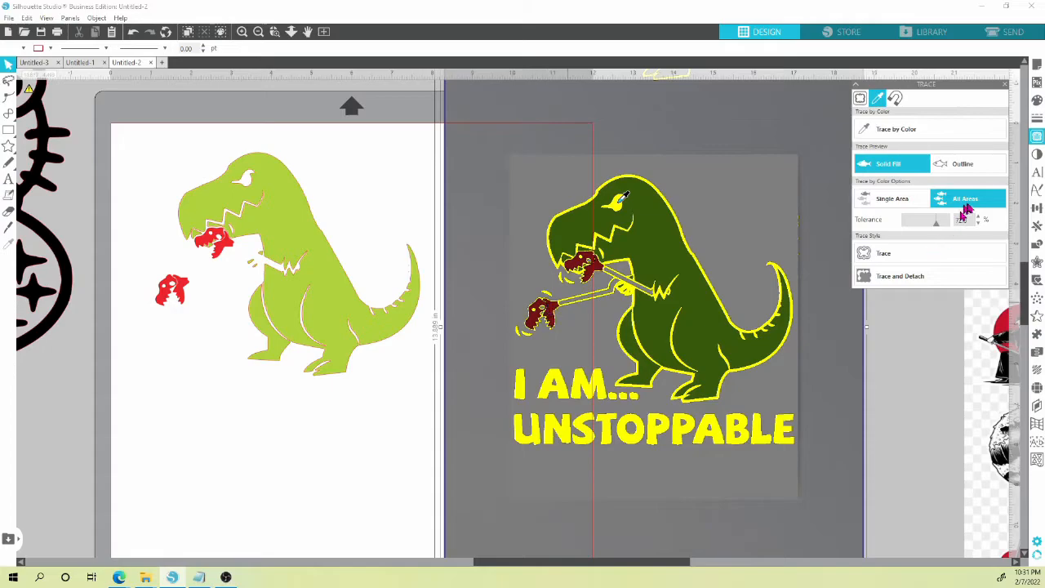
click(979, 219)
click(982, 221)
click(982, 221)
click(981, 220)
click(980, 220)
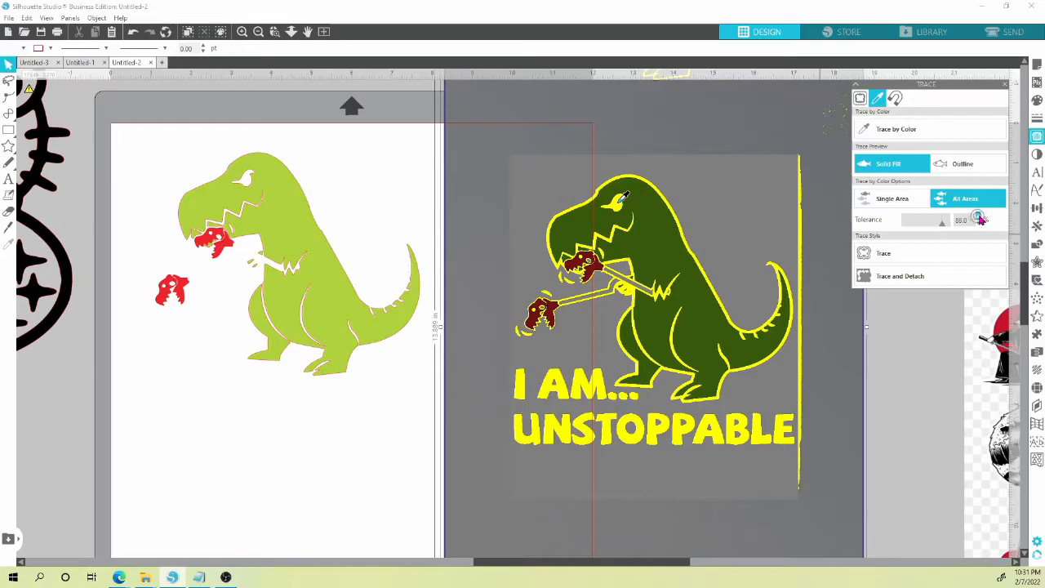
click(981, 220)
click(982, 220)
click(980, 221)
click(981, 220)
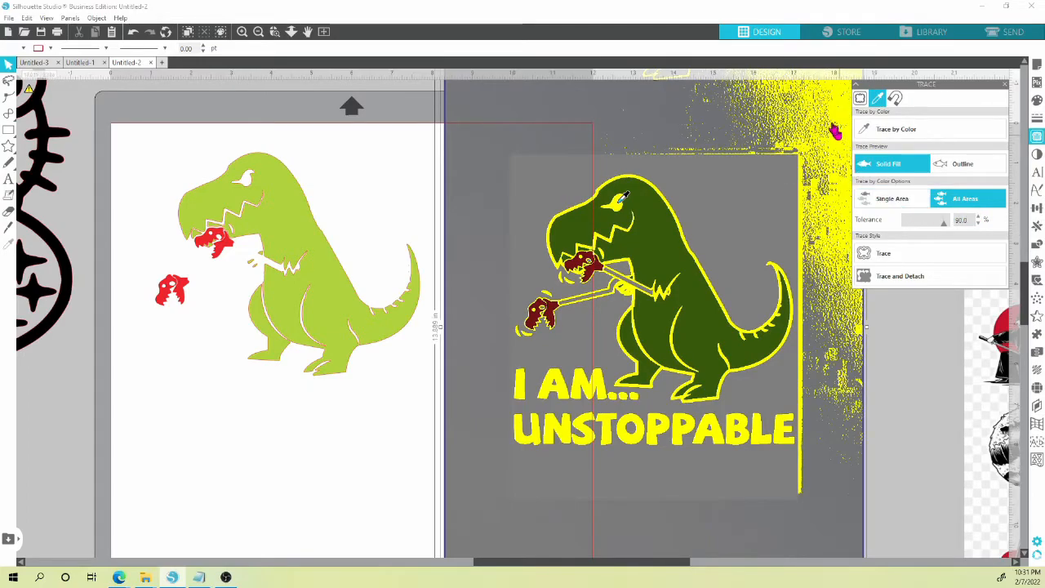
click(980, 225)
click(980, 225)
click(980, 225)
click(979, 225)
click(979, 224)
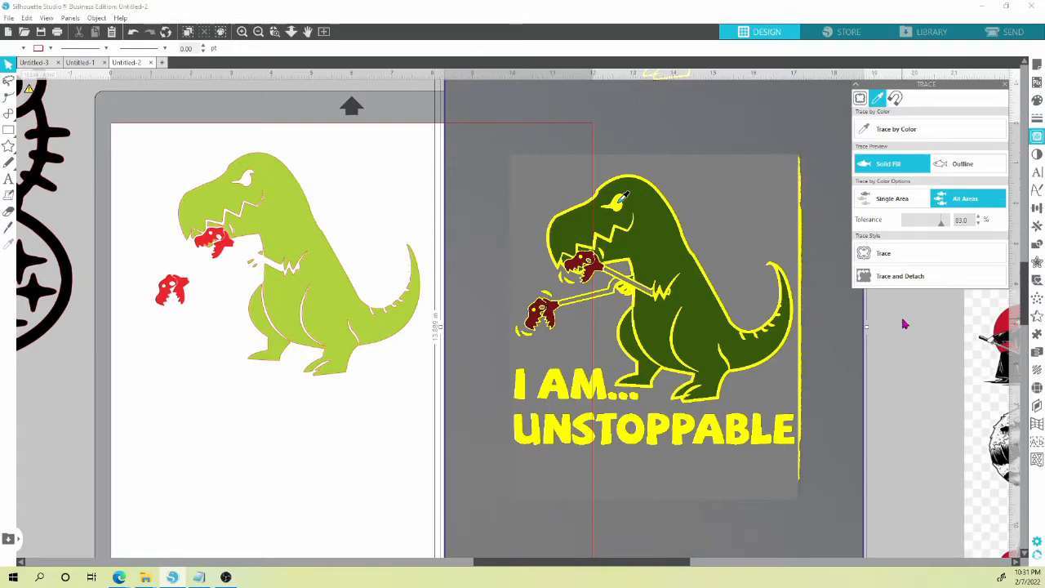
click(908, 259)
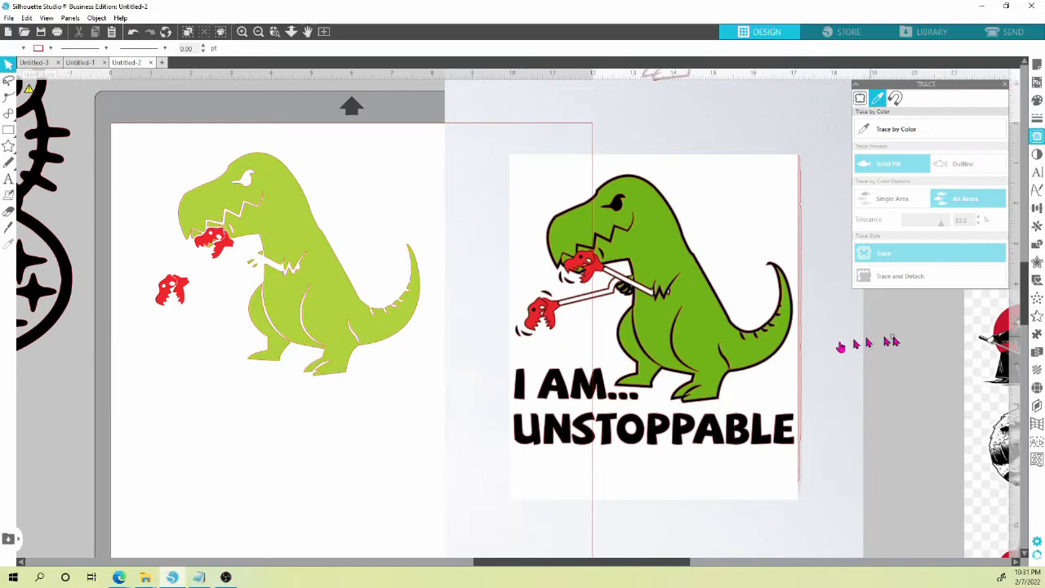
Move the dinosaur reference picture away from the new black-area trace.
mouse_move(751, 388)
mouse_down()
mouse_move(947, 428)
mouse_move(963, 441)
mouse_up()
drag(865, 378, 982, 438)
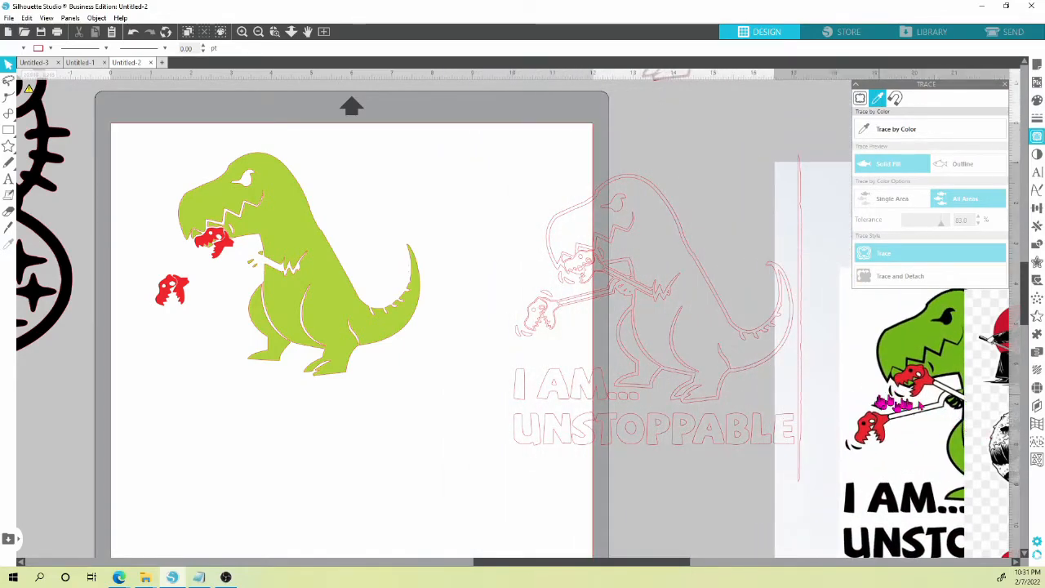
drag(888, 405, 1017, 443)
drag(922, 413, 930, 411)
Delete the edit points of the stray vertical line beside the traced dinosaur's tail.
double_click(801, 326)
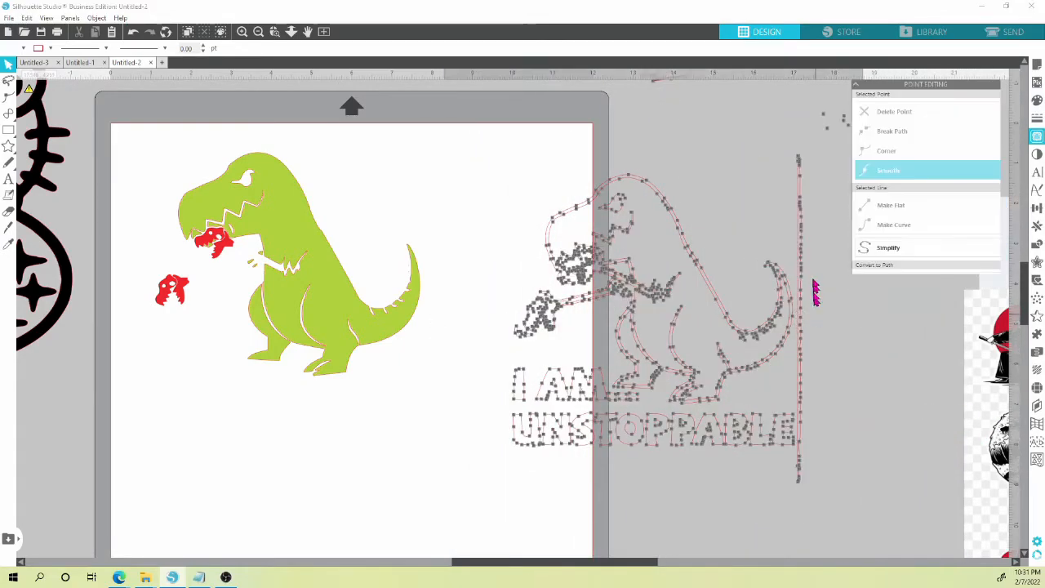
drag(797, 137, 824, 490)
key(Delete)
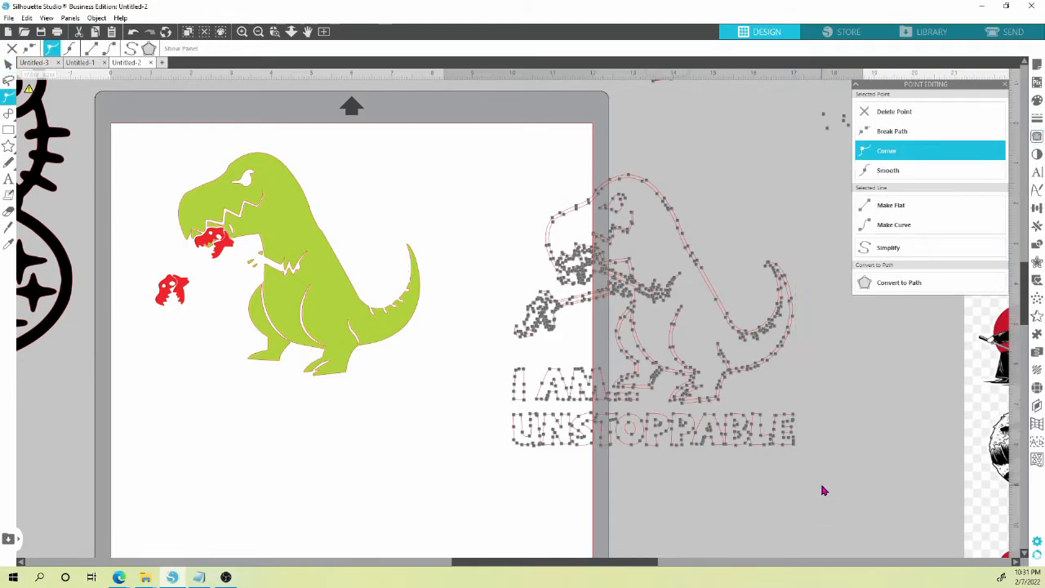
Delete the traced "I AM... UNSTOPPABLE" lettering from the outline, including its three dots.
drag(817, 409, 531, 456)
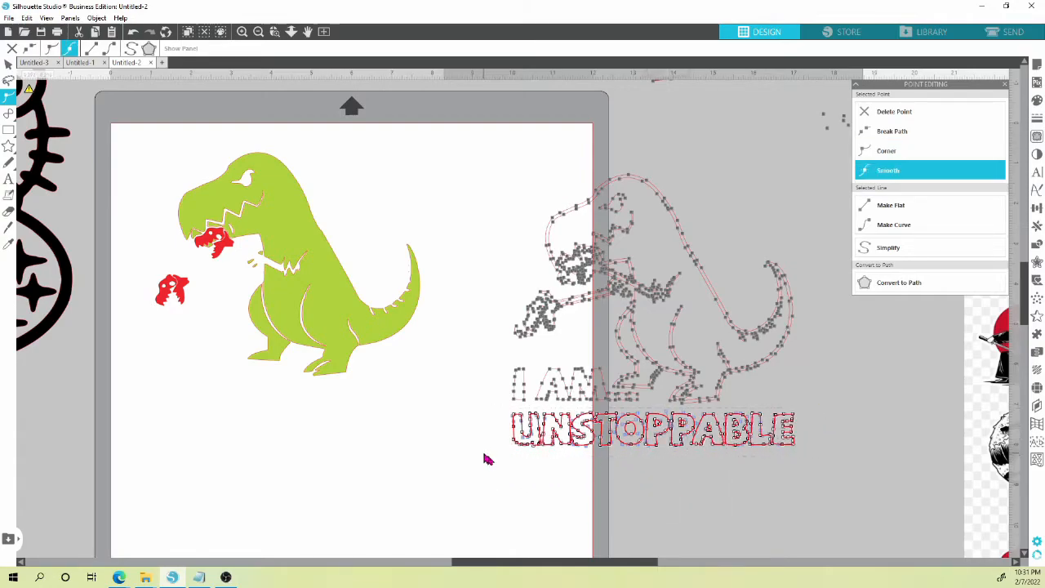
key(Delete)
drag(493, 368, 638, 413)
key(Delete)
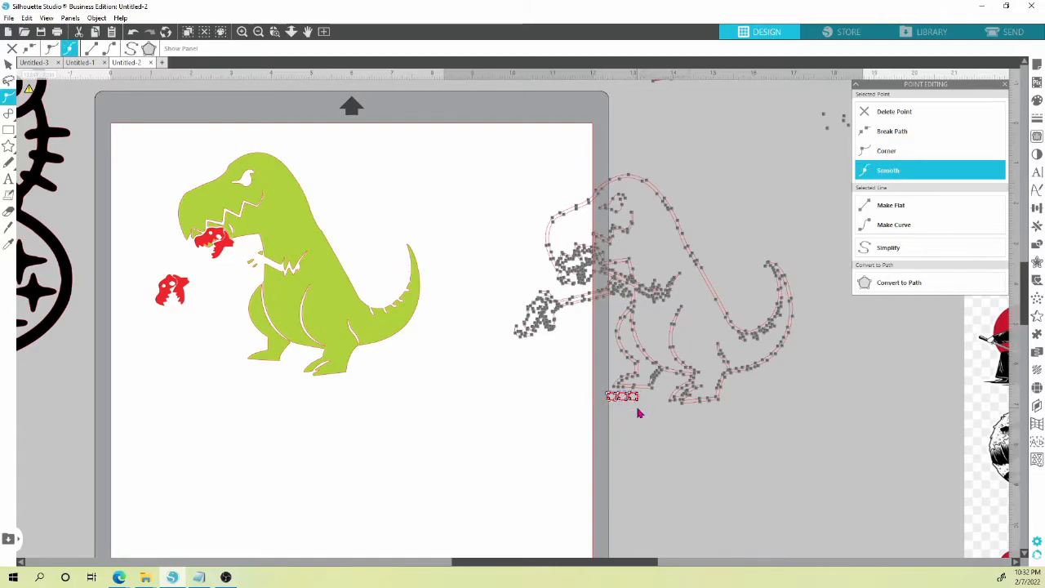
key(Delete)
click(636, 423)
Fill the remaining traced dinosaur outline with black.
click(629, 384)
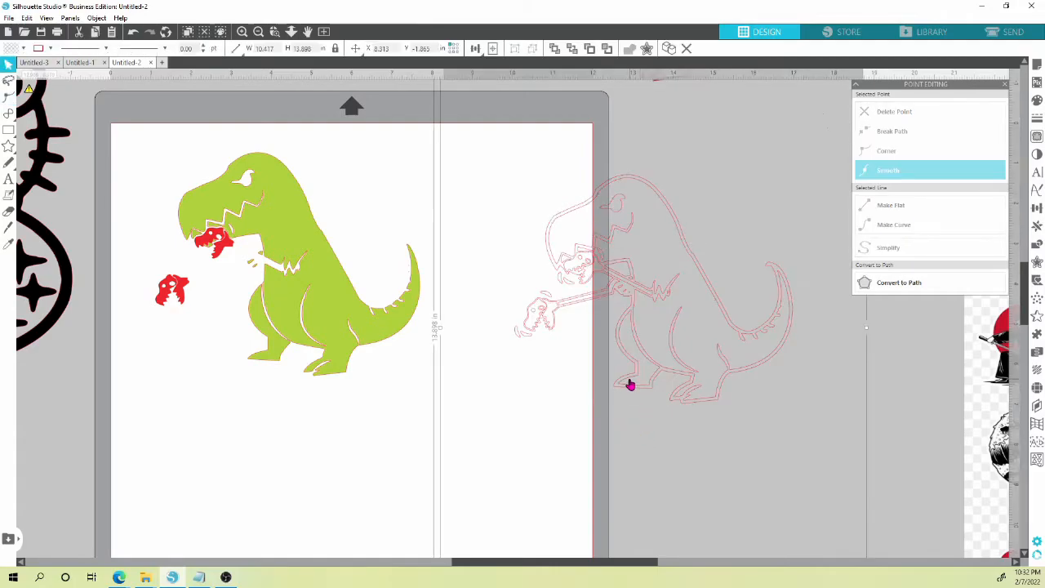
double_click(682, 329)
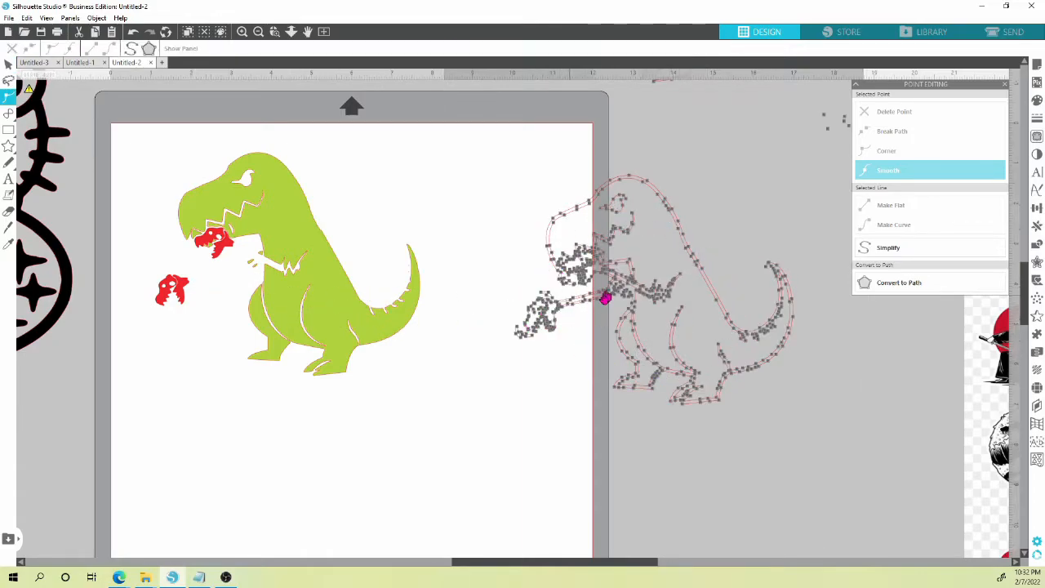
click(578, 355)
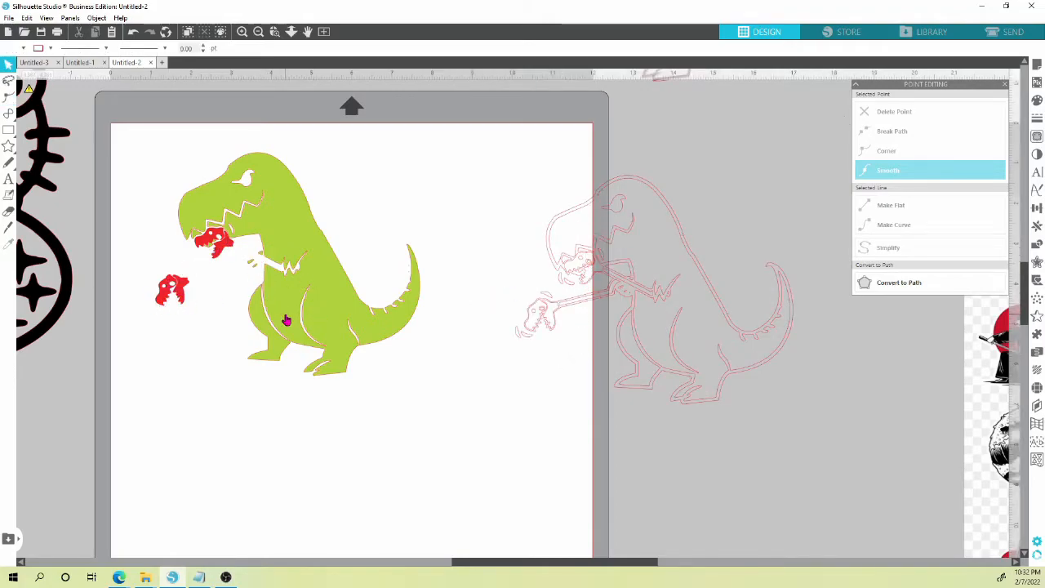
click(591, 307)
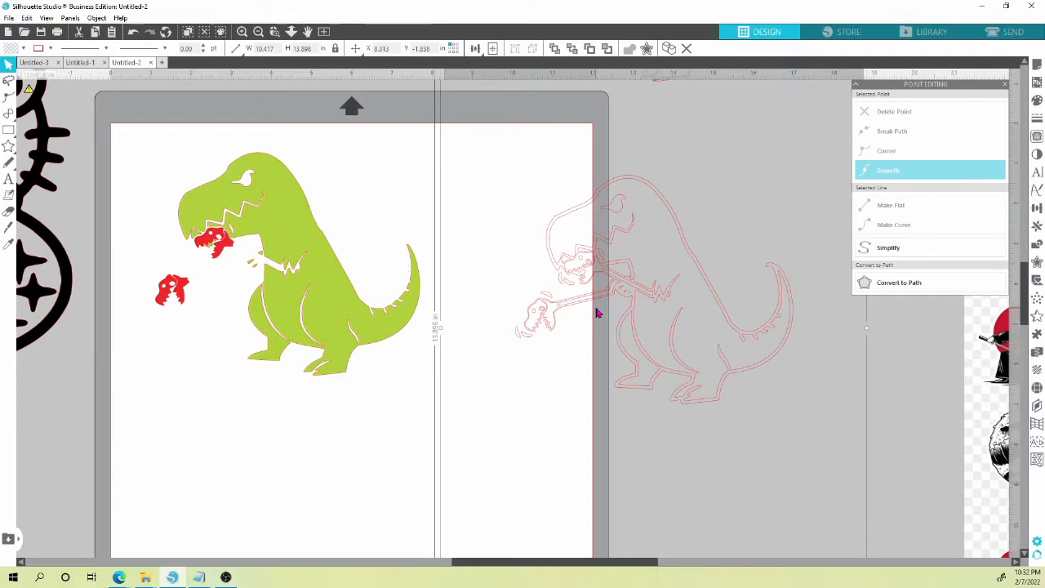
click(24, 51)
click(92, 67)
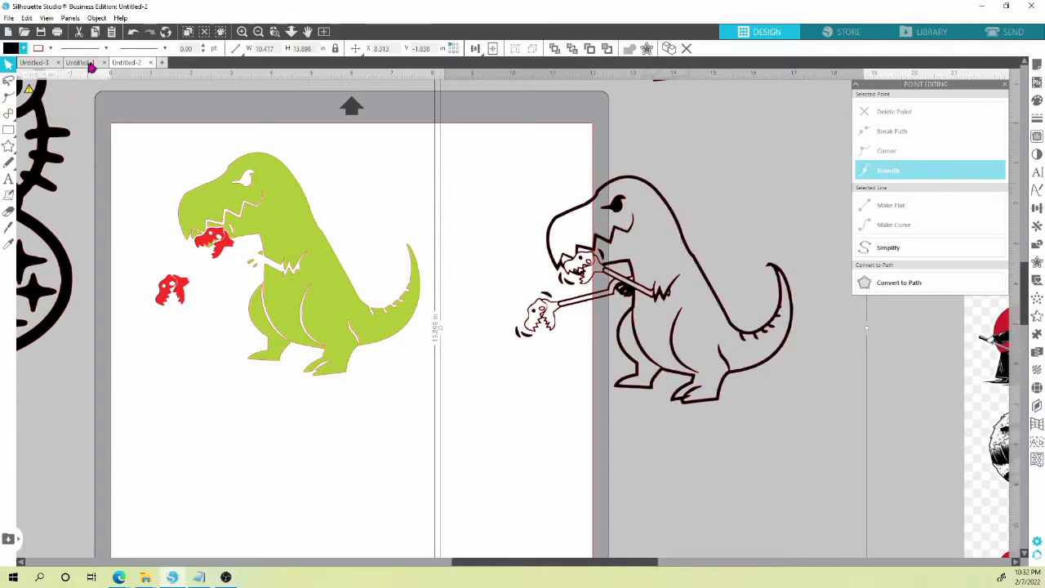
Move the black outline and the green body lower on the page, leaving the two partly overlapping.
drag(669, 351, 308, 329)
drag(335, 294, 371, 398)
drag(413, 324, 562, 446)
drag(324, 361, 415, 354)
drag(474, 169, 448, 211)
Delete the stray green fragments above the dinosaur from the green body shape.
double_click(441, 211)
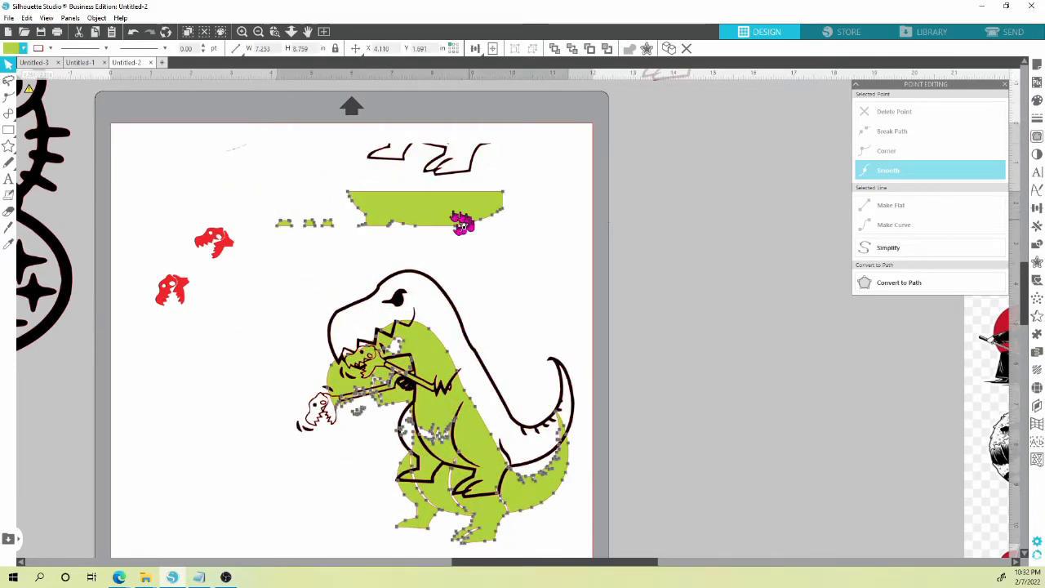
drag(523, 186, 275, 258)
key(Delete)
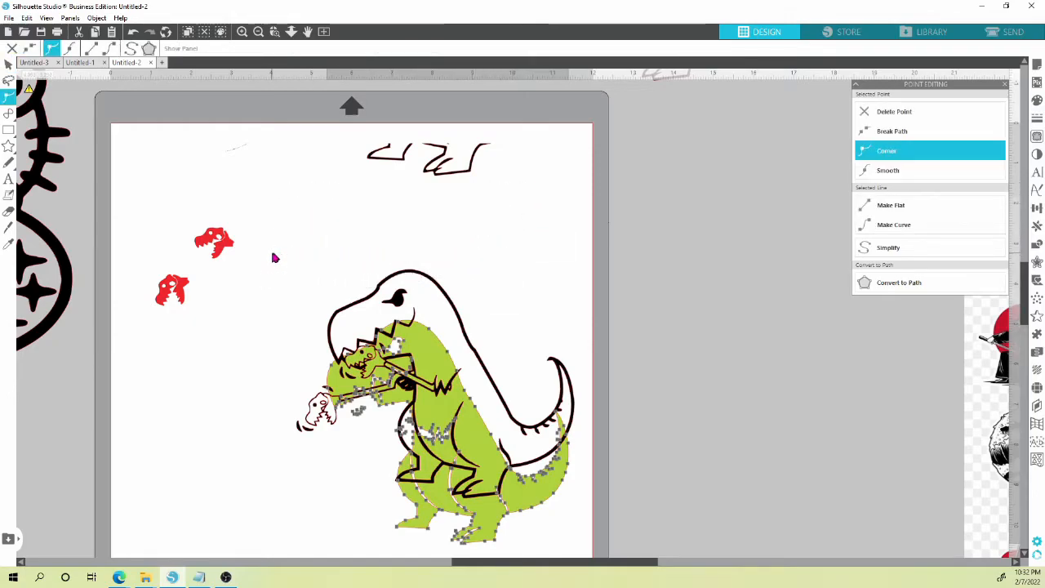
click(526, 260)
key(ctrl+a)
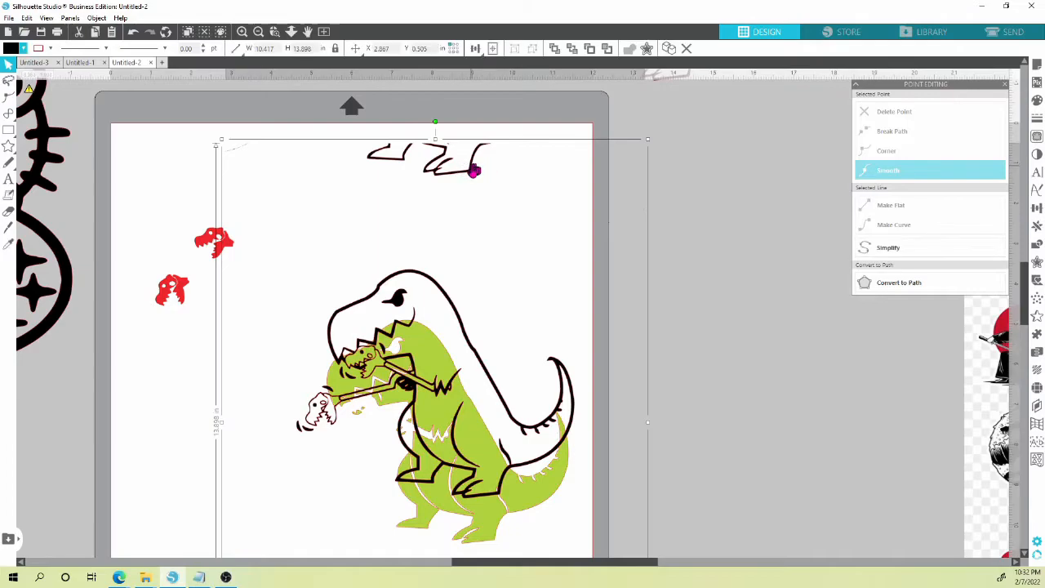
Delete the stray black line fragments above the dinosaur from the black outline.
mouse_move(514, 130)
mouse_down()
mouse_move(486, 192)
mouse_move(345, 196)
mouse_up()
key(Delete)
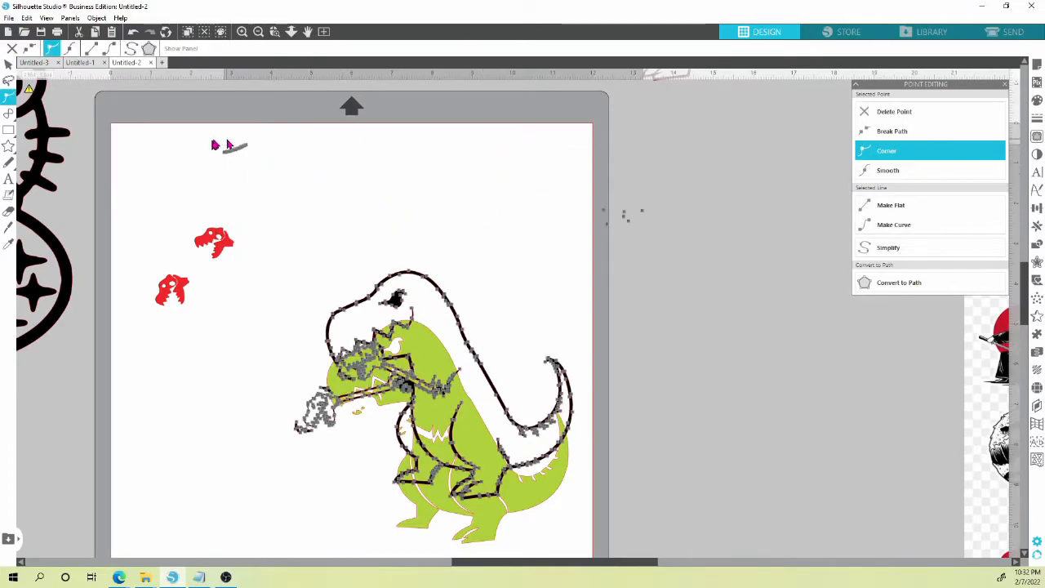
drag(207, 137, 274, 152)
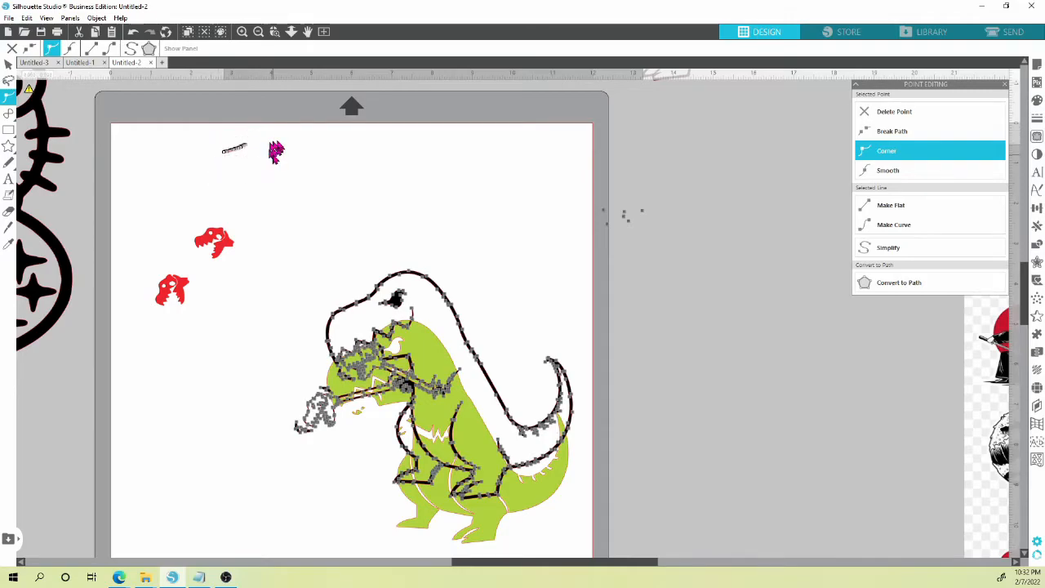
key(Delete)
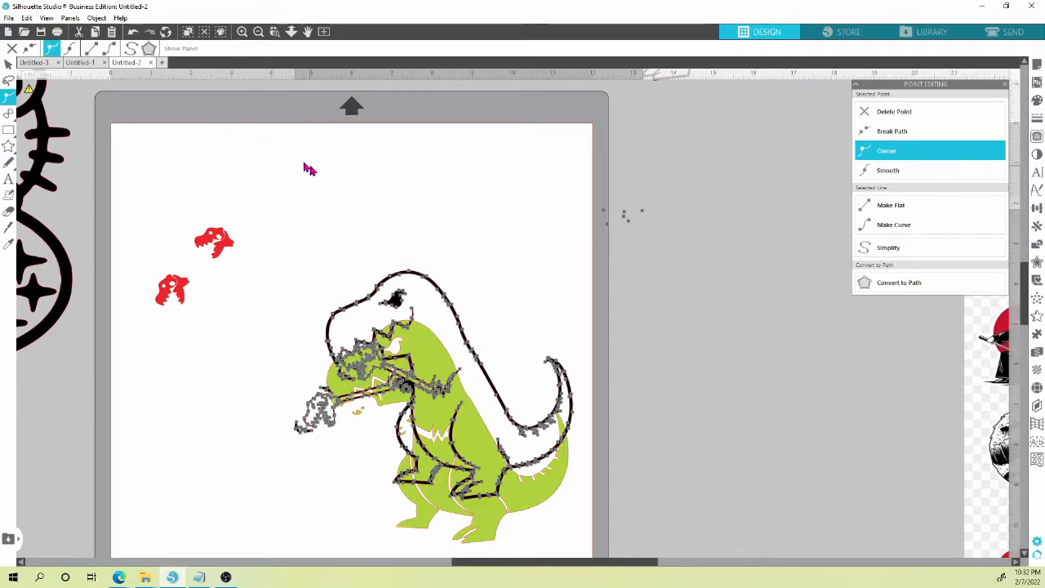
Move the green body and the black outline higher on the page so that the outline lies over the body.
click(497, 279)
drag(483, 367, 467, 329)
drag(498, 490, 485, 408)
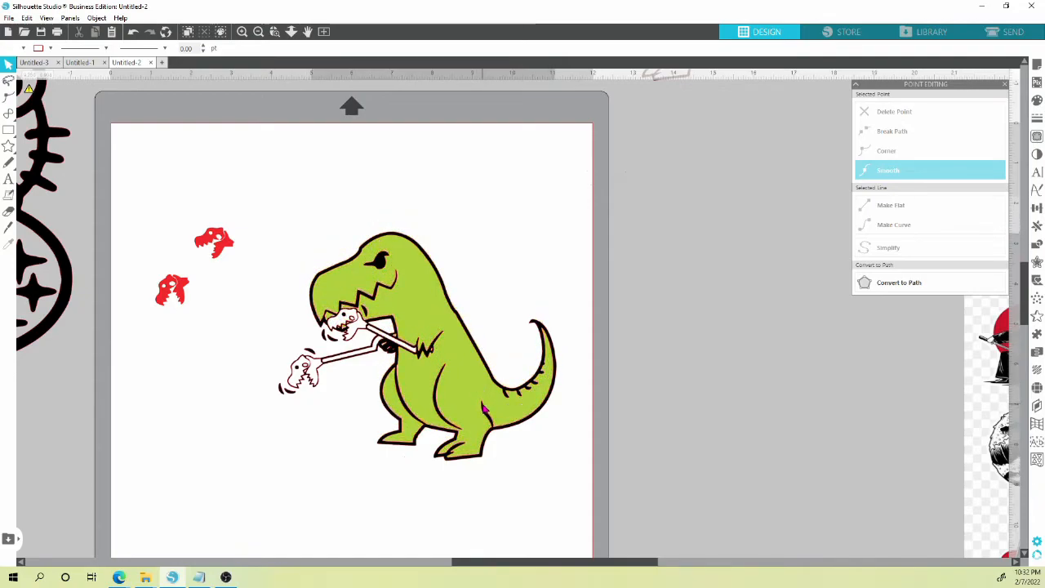
Nudge the green body in small increments to about X 5.02, Y 2.78 in, fitting it inside the black outline.
click(474, 381)
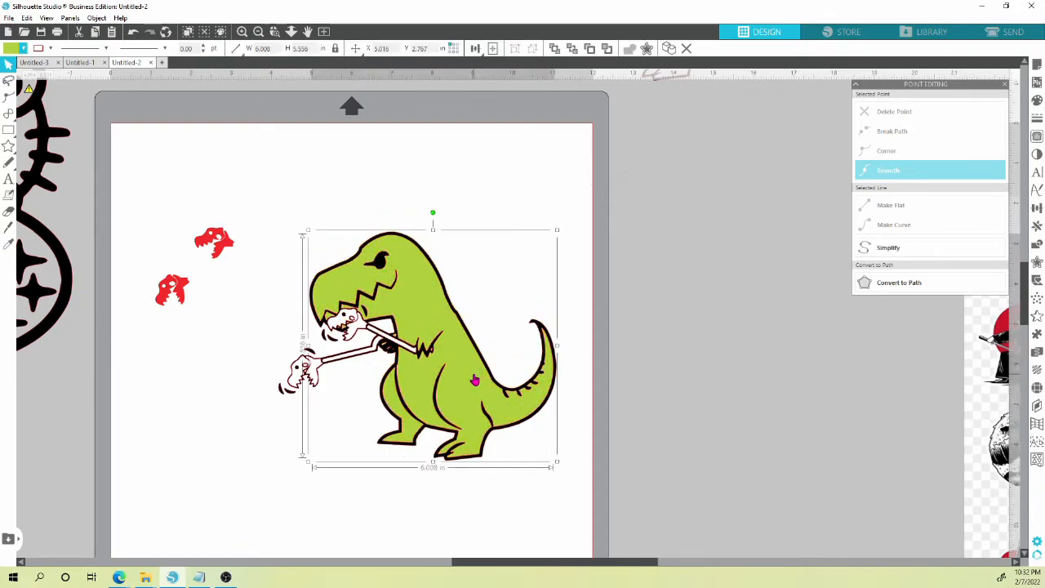
key(Left)
key(Left)
key(Up)
key(Up)
key(Up)
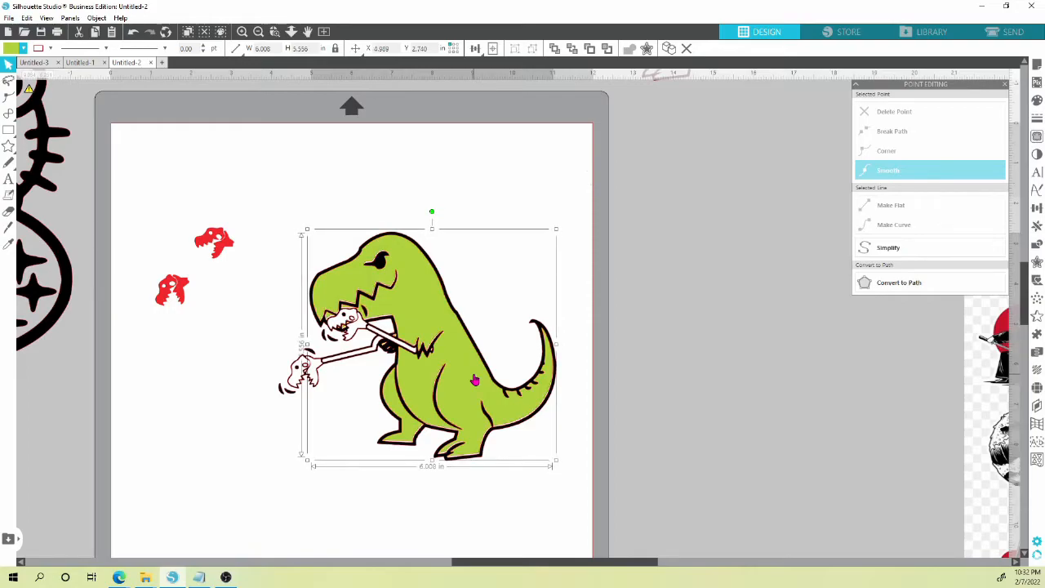
key(Down)
key(Down)
key(Down)
key(Down)
key(Right)
key(Right)
click(259, 195)
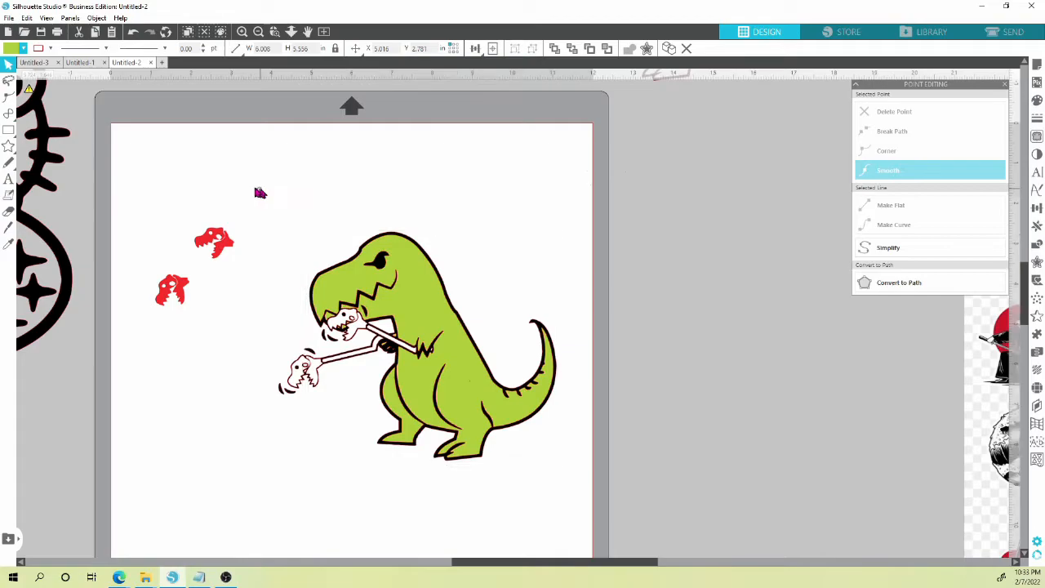
Move the two red grabber heads together onto their matching outlines by the dinosaur's mouth.
drag(227, 243, 357, 324)
click(360, 327)
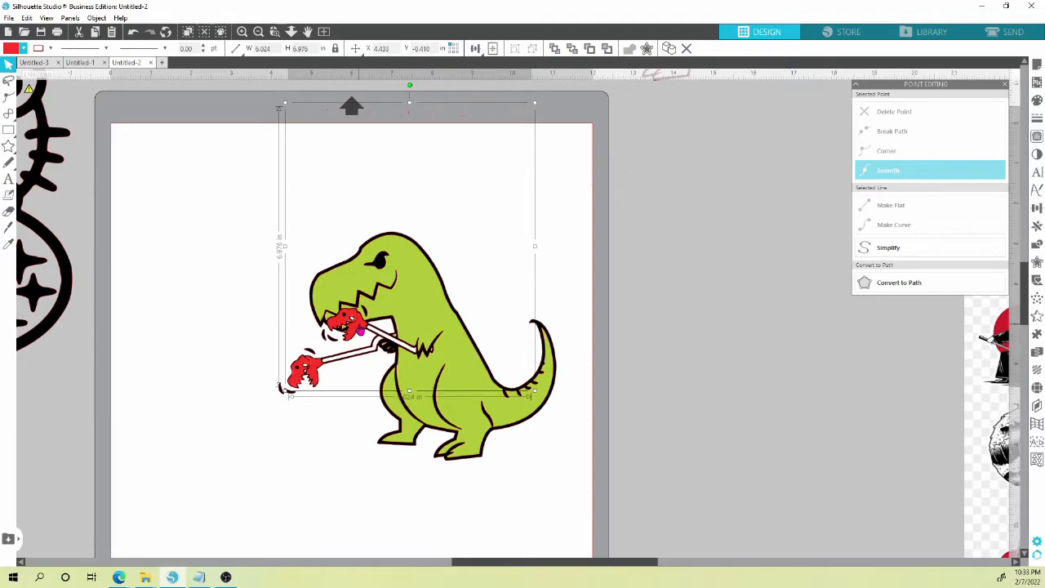
key(Right)
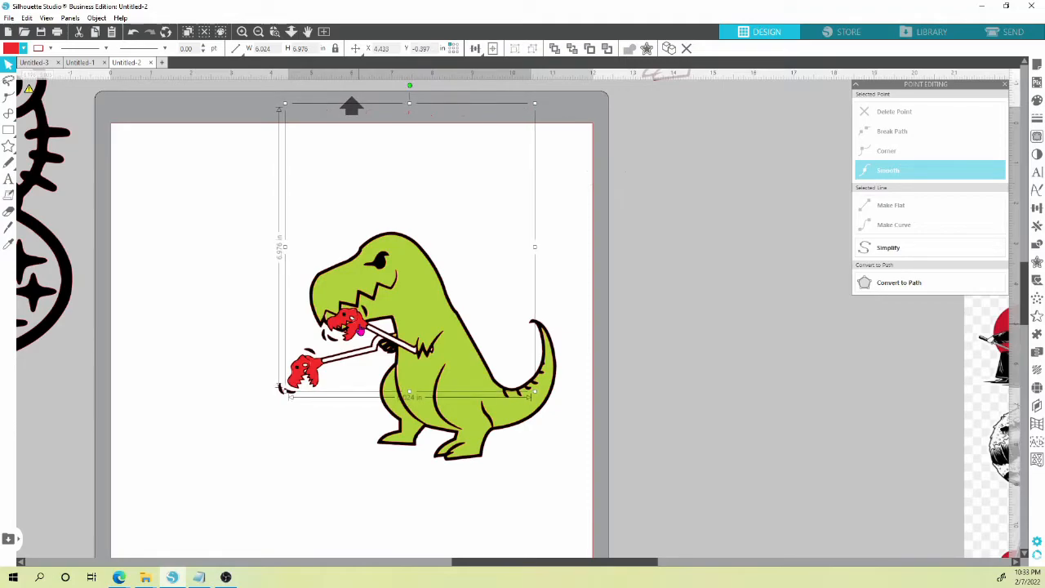
Fine-tune the red heads' position to X 4.430, Y -0.400 in so they fill their black outlines.
scroll(360, 330, up, 8)
scroll(361, 328, up, 1)
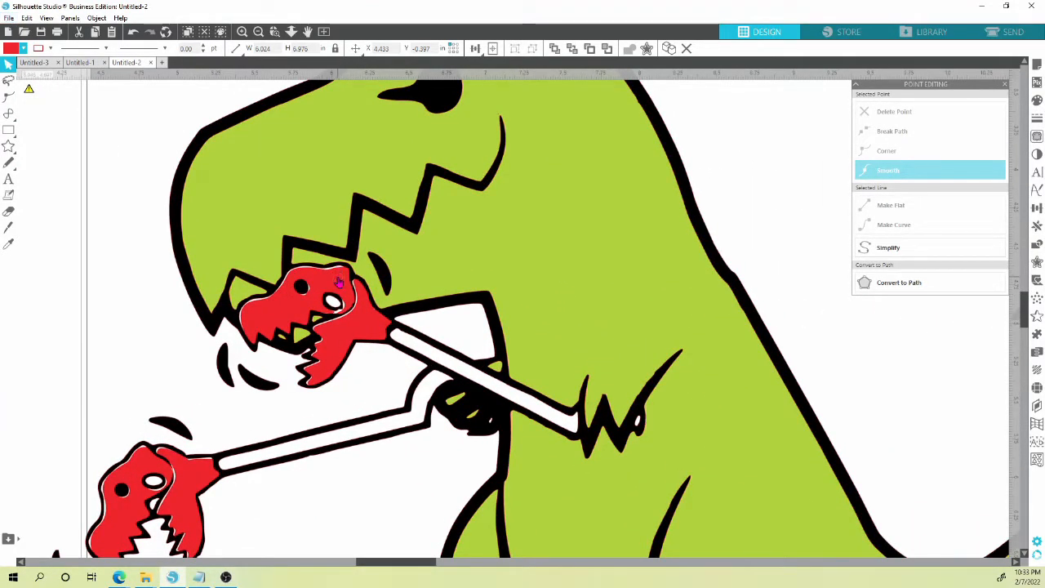
key(Left)
key(Up)
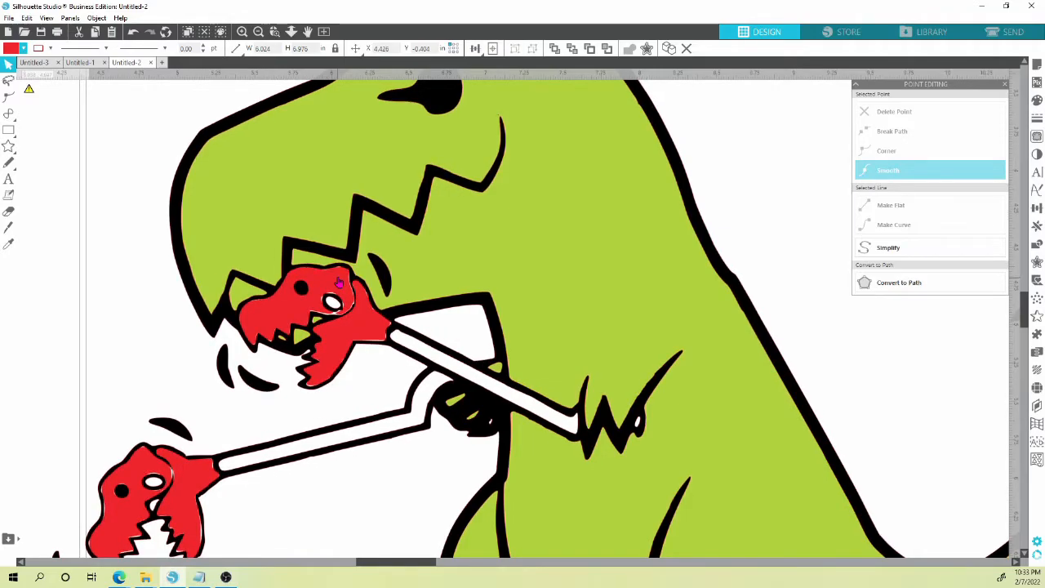
key(Down)
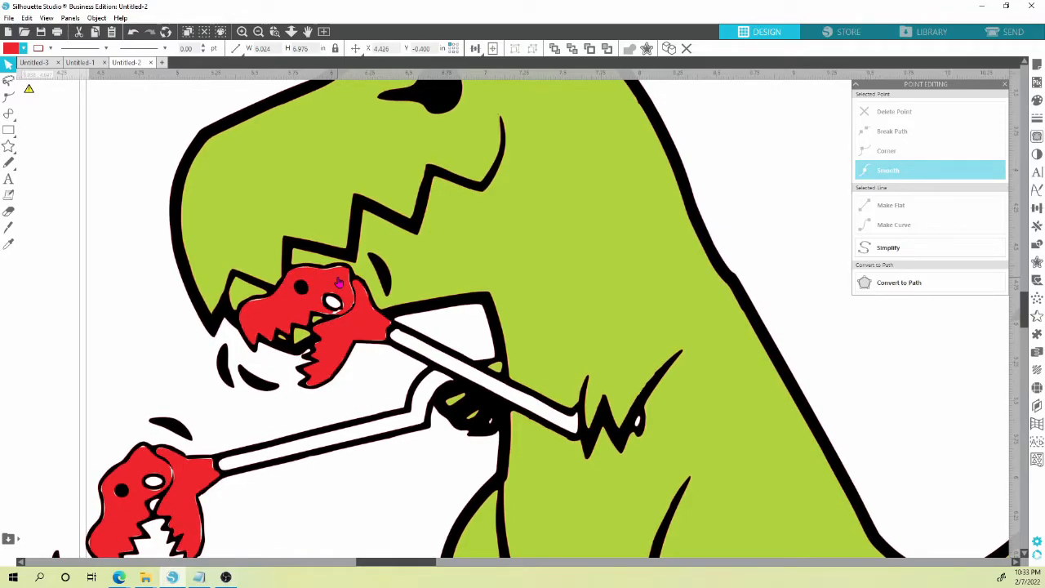
key(Right)
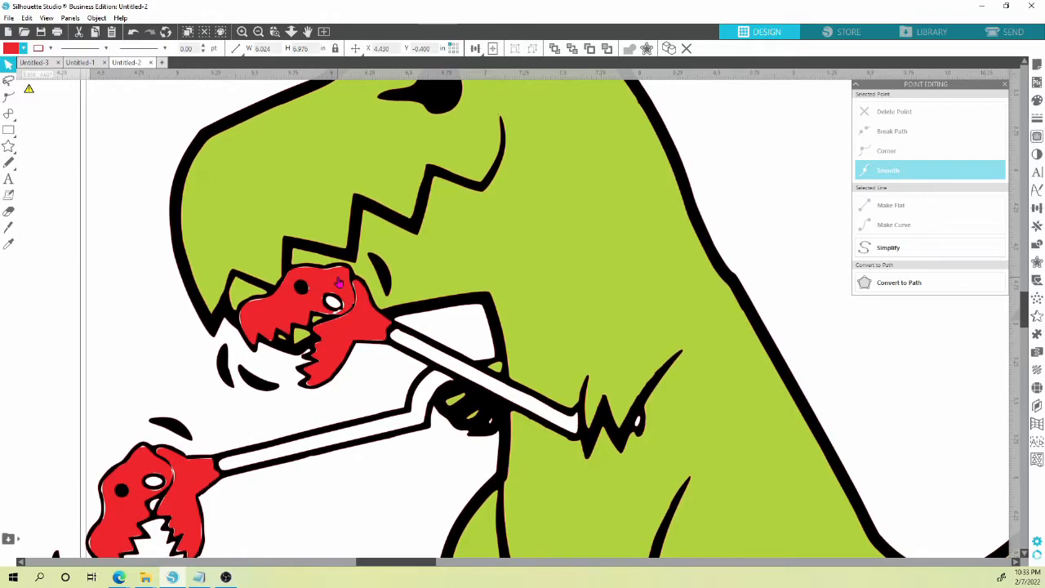
scroll(285, 280, down, 10)
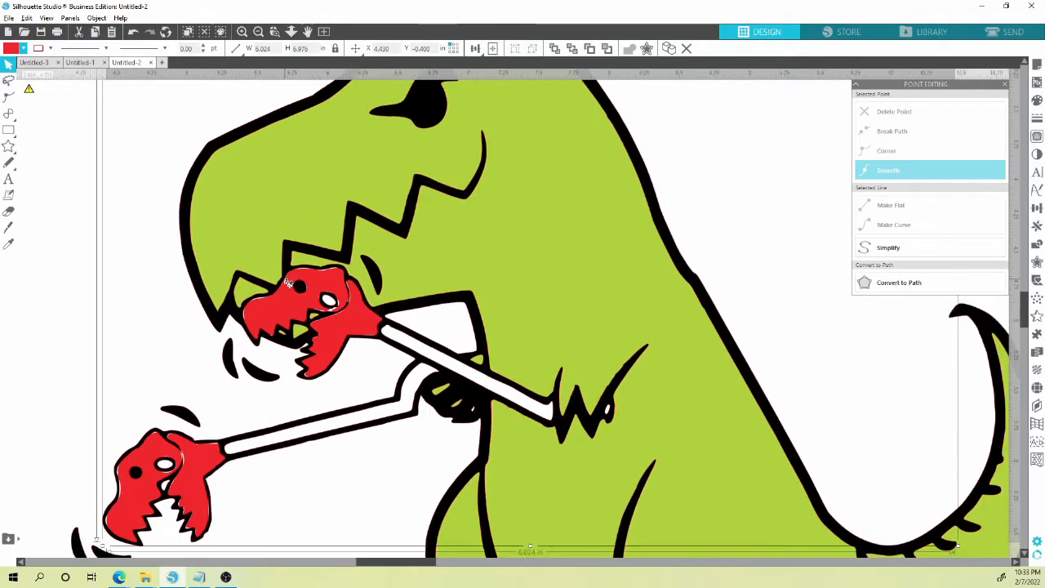
click(182, 286)
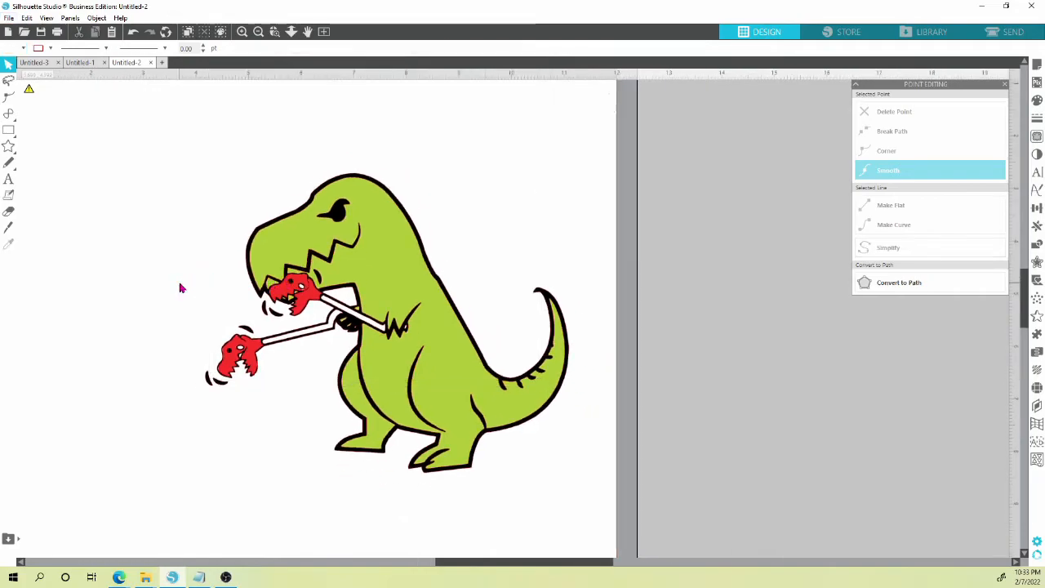
Fill the lower grabber head on the earlier dinosaur above the page with blue.
drag(206, 300, 311, 325)
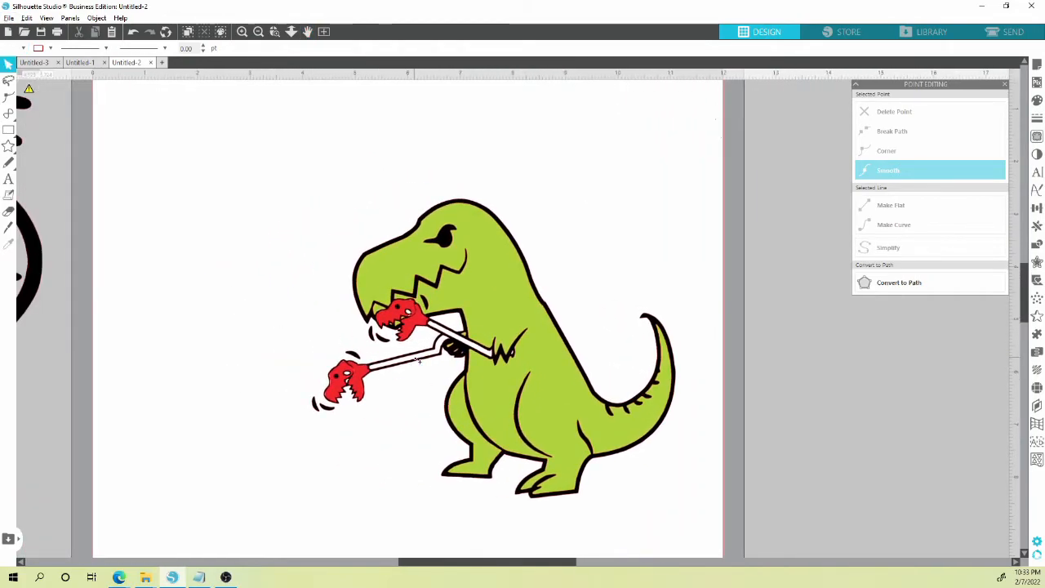
scroll(403, 314, up, 10)
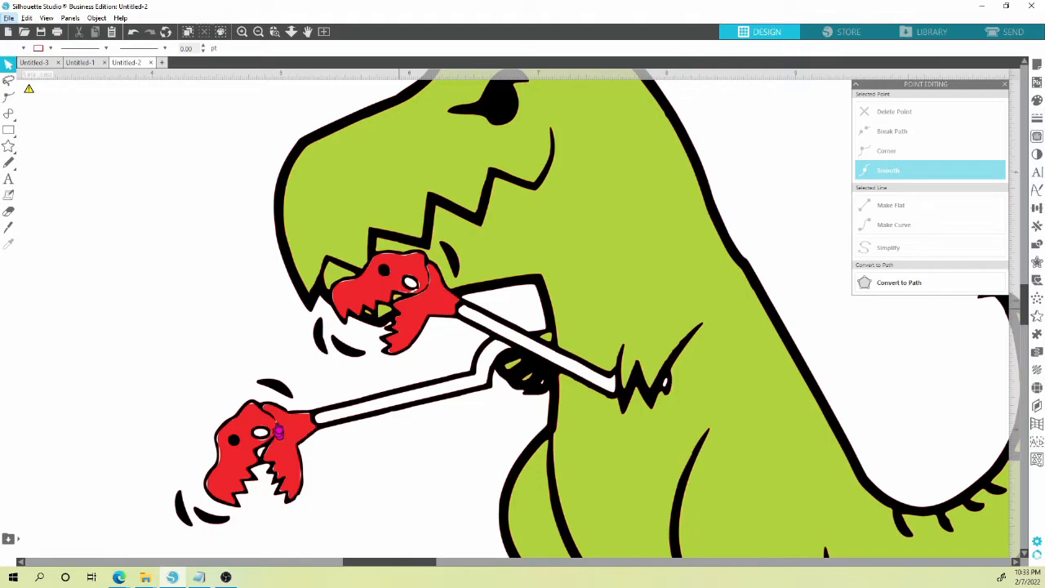
scroll(280, 425, down, 10)
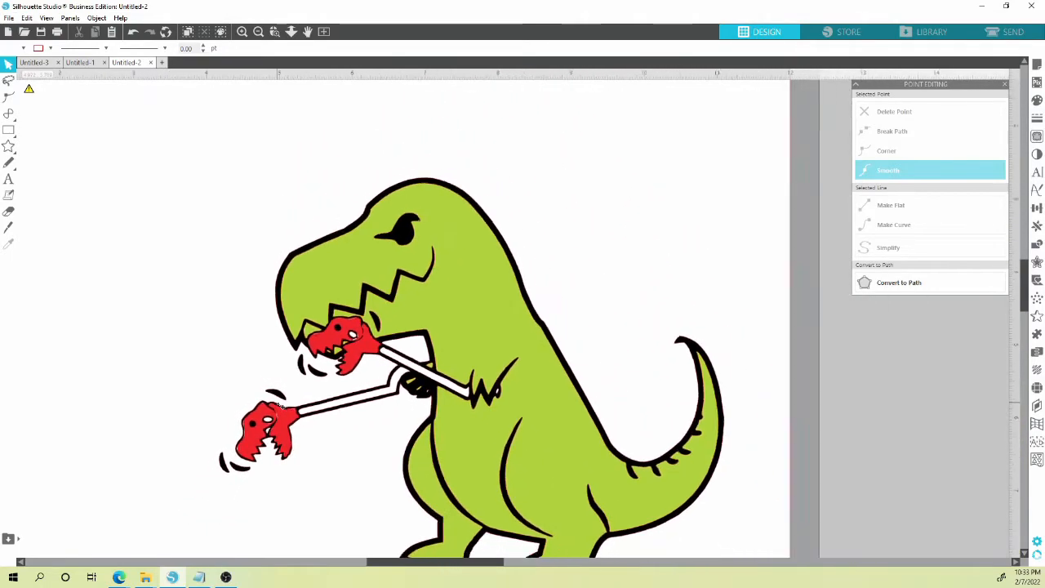
scroll(266, 401, down, 8)
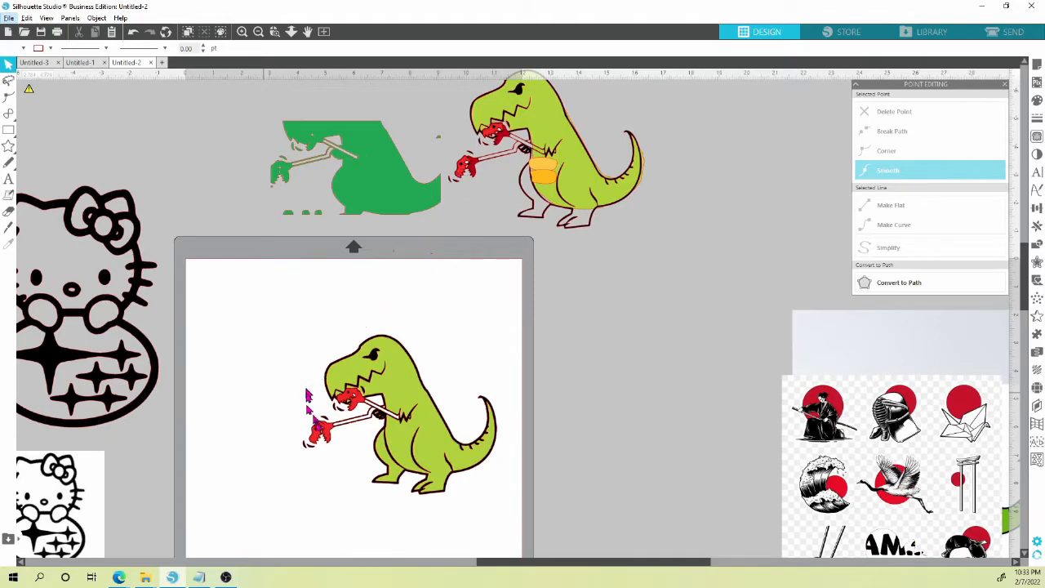
click(463, 175)
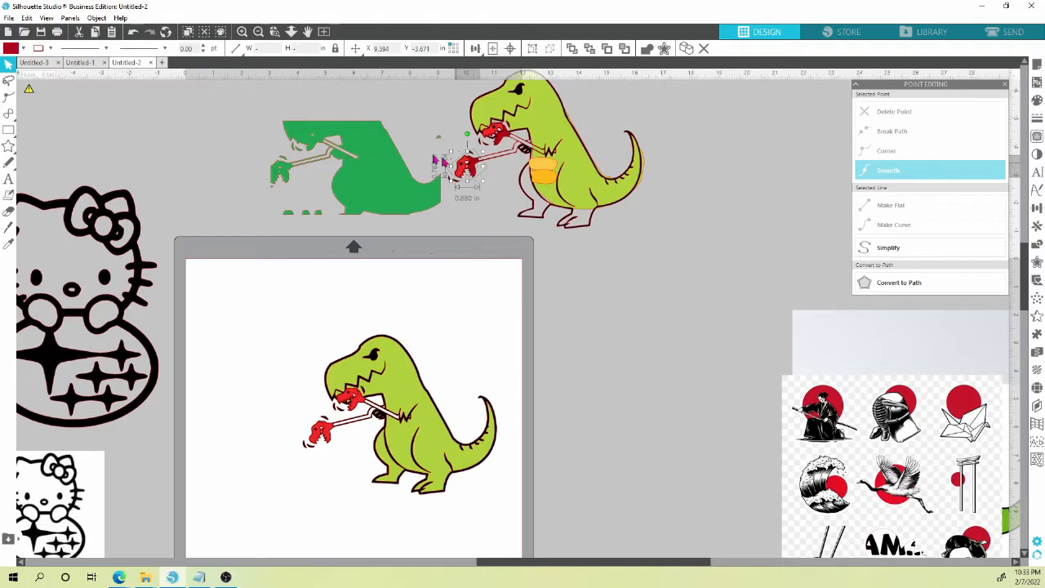
click(25, 48)
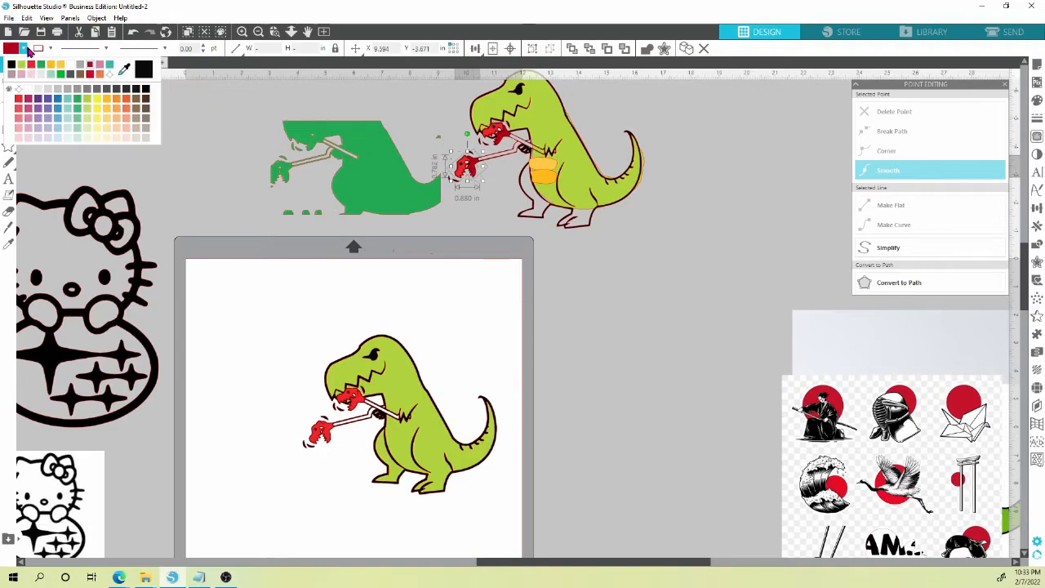
click(58, 106)
click(596, 289)
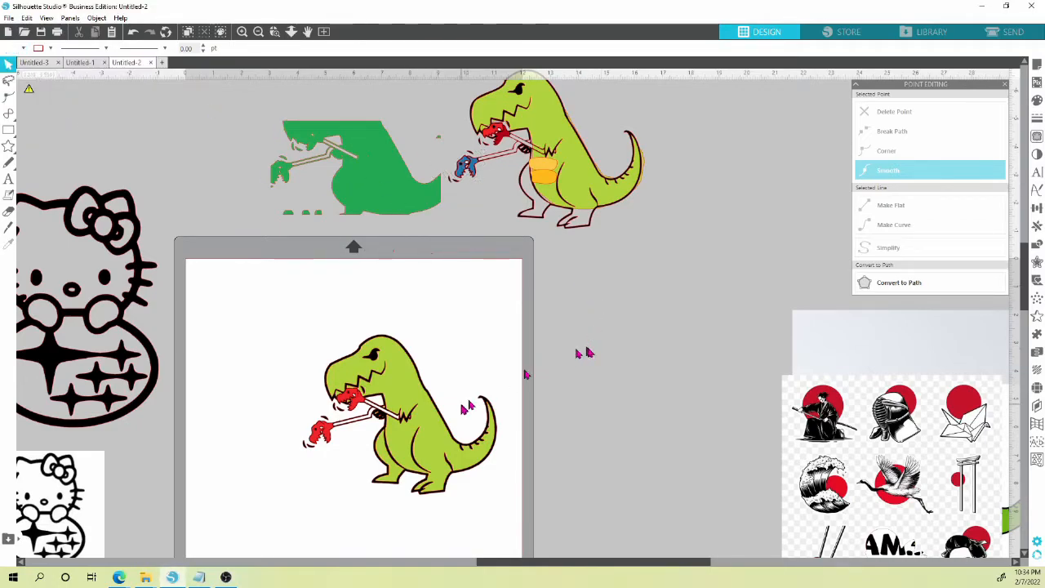
Fill the jaw piece next to the handle on the blue grabber head with purple.
scroll(521, 308, up, 3)
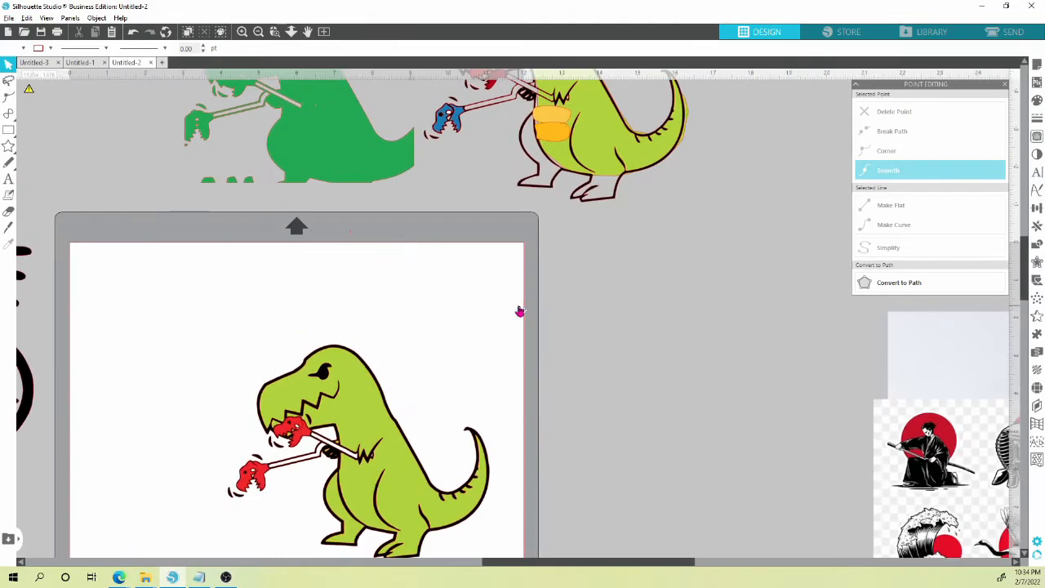
drag(503, 221, 511, 386)
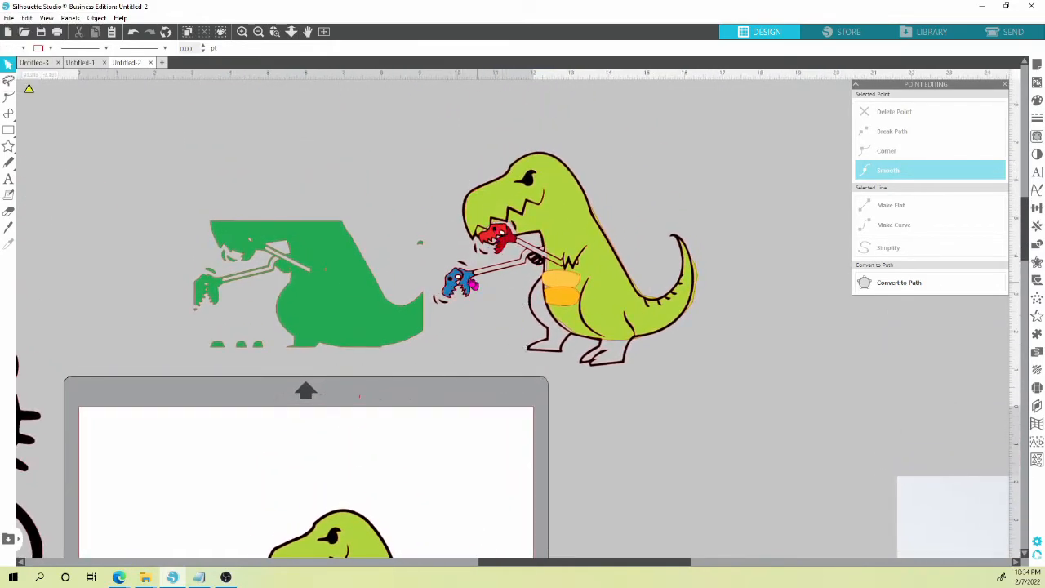
click(452, 284)
click(25, 49)
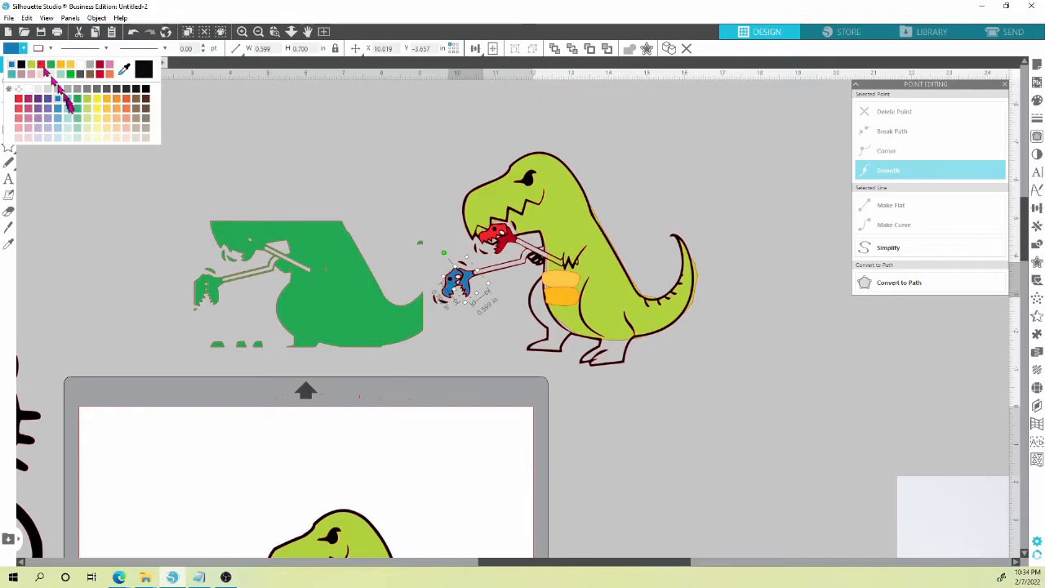
click(45, 102)
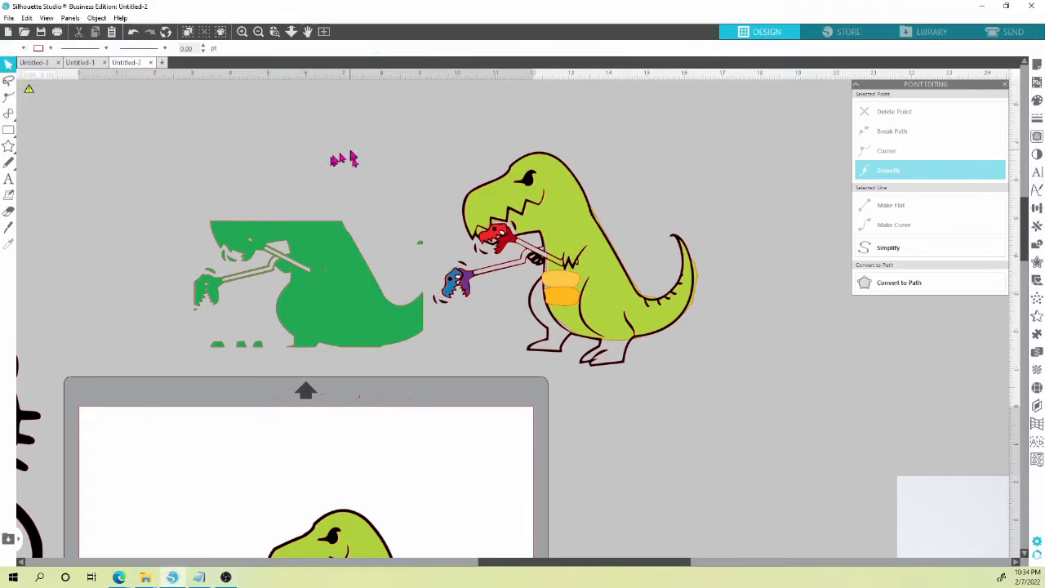
Move the small Hello Kitty source picture lower, and shift the large black Hello Kitty trace slightly down and left.
scroll(462, 301, down, 3)
scroll(462, 301, down, 3)
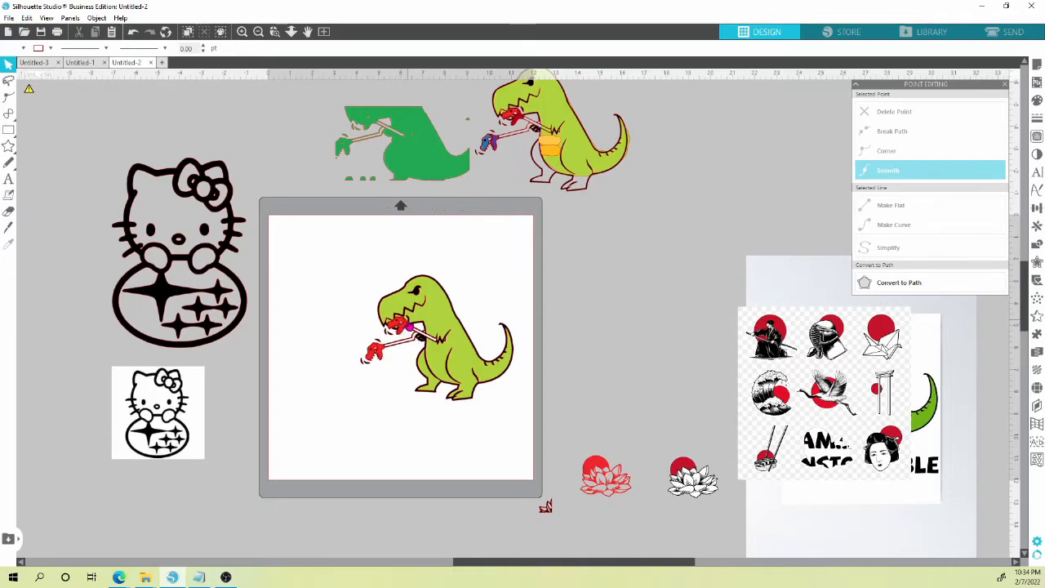
drag(318, 343, 446, 384)
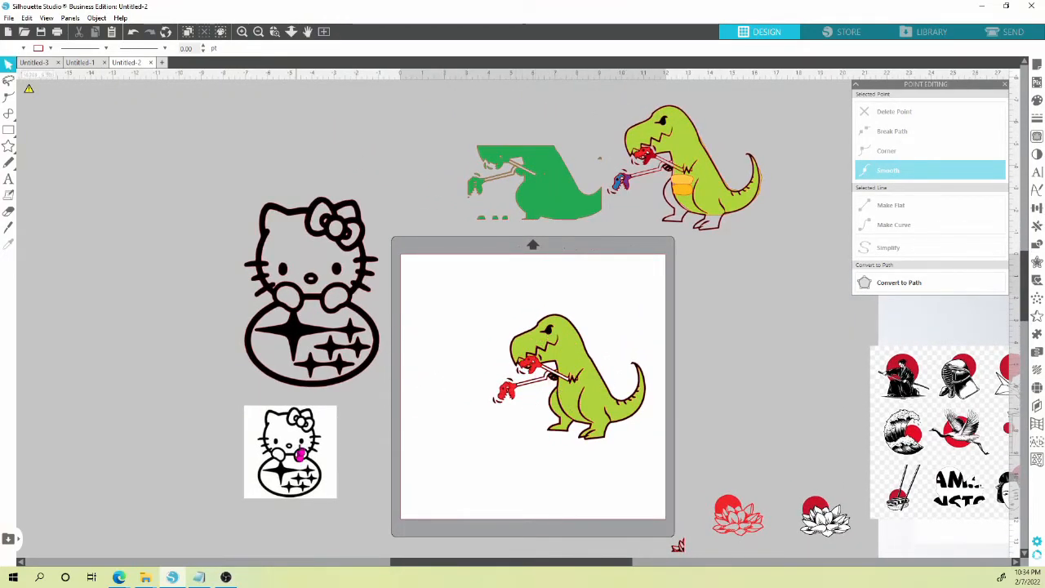
drag(299, 454, 302, 498)
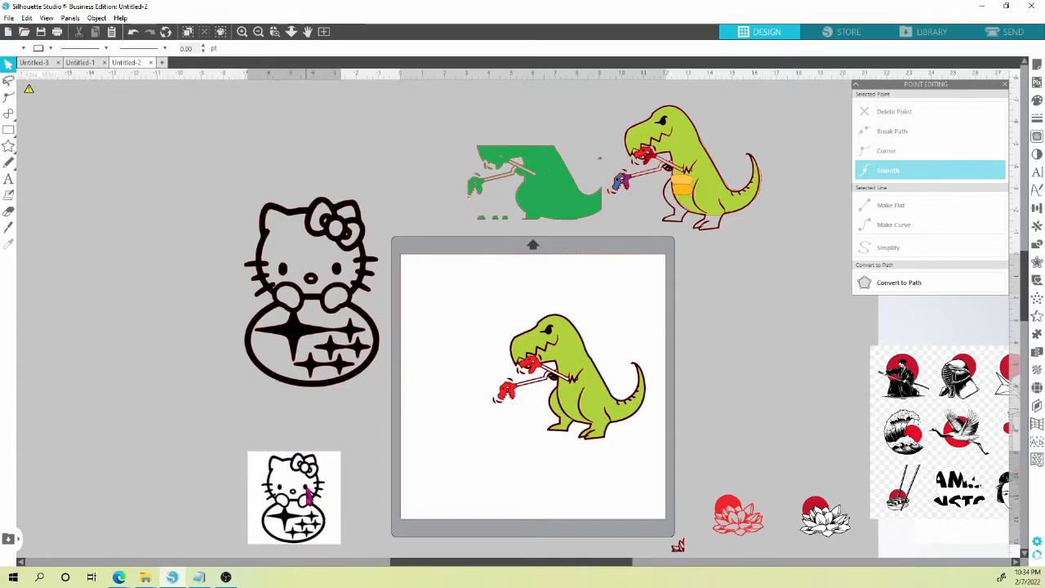
drag(354, 381, 332, 401)
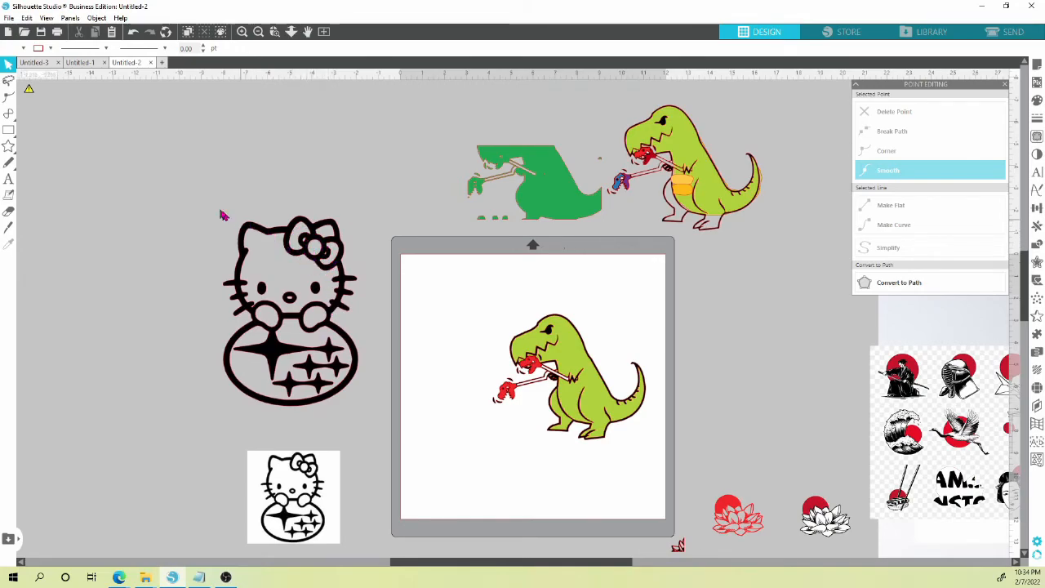
Draw a closed straight-sided polygon about 0.89 by 1.01 in over the centre knot of Hello Kitty's bow.
click(9, 113)
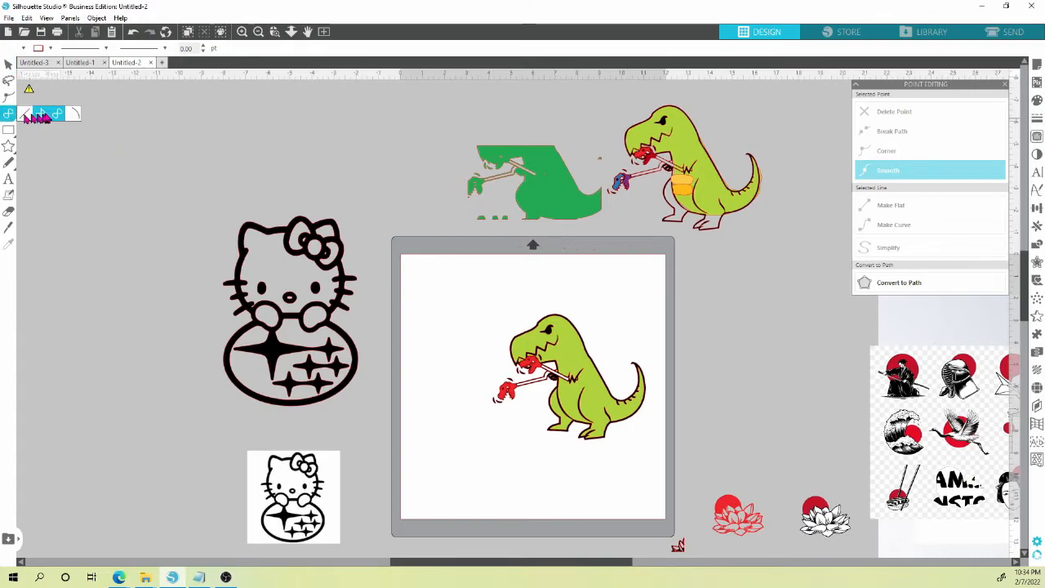
click(316, 238)
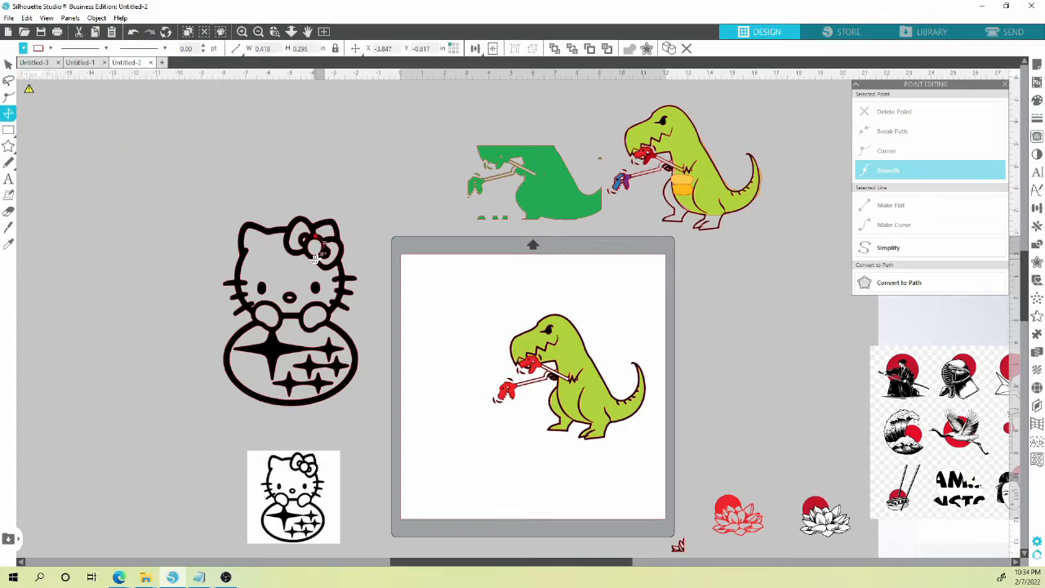
drag(308, 241, 310, 237)
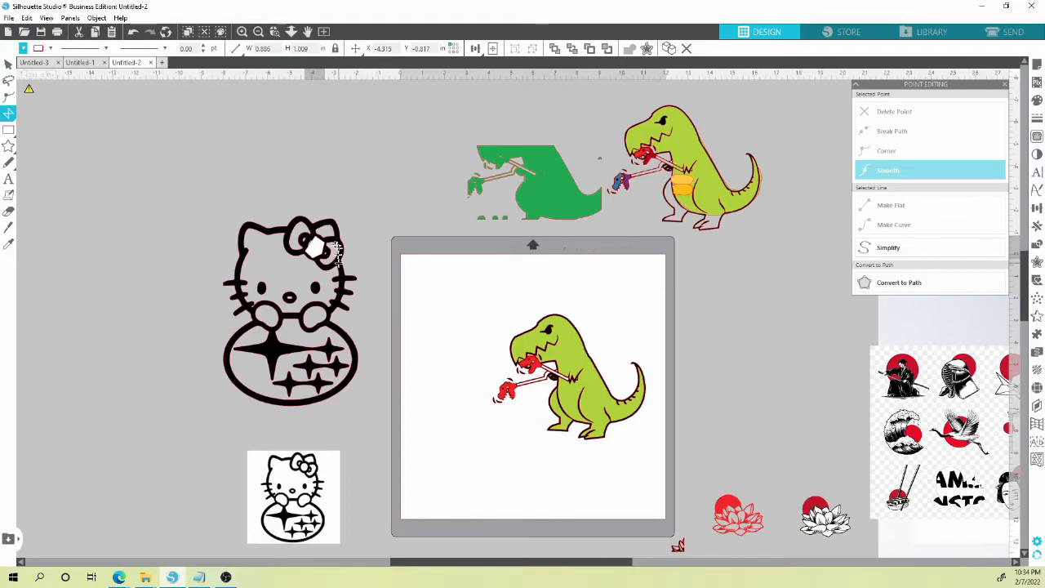
scroll(306, 225, up, 5)
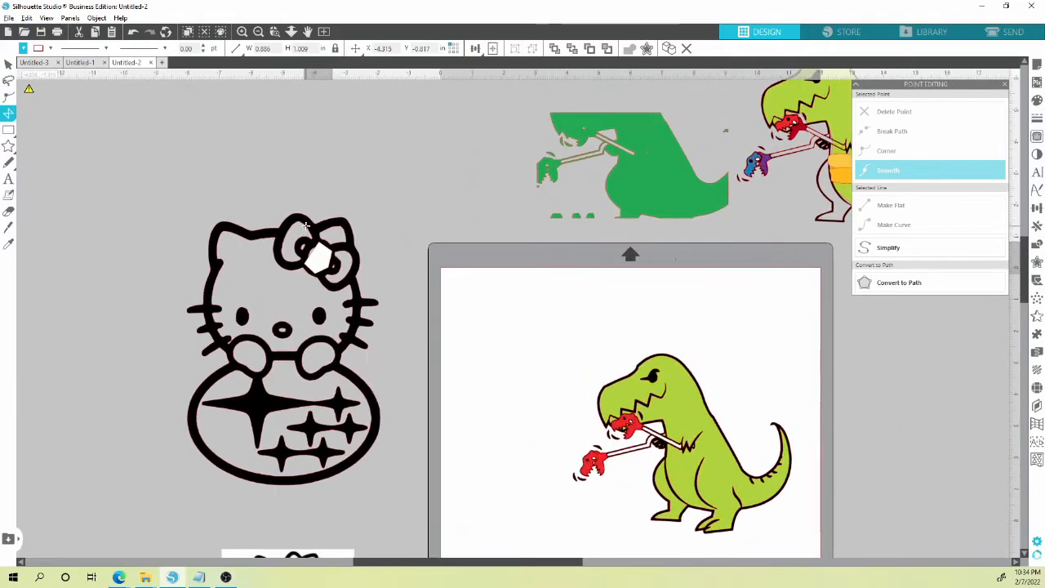
key(alt)
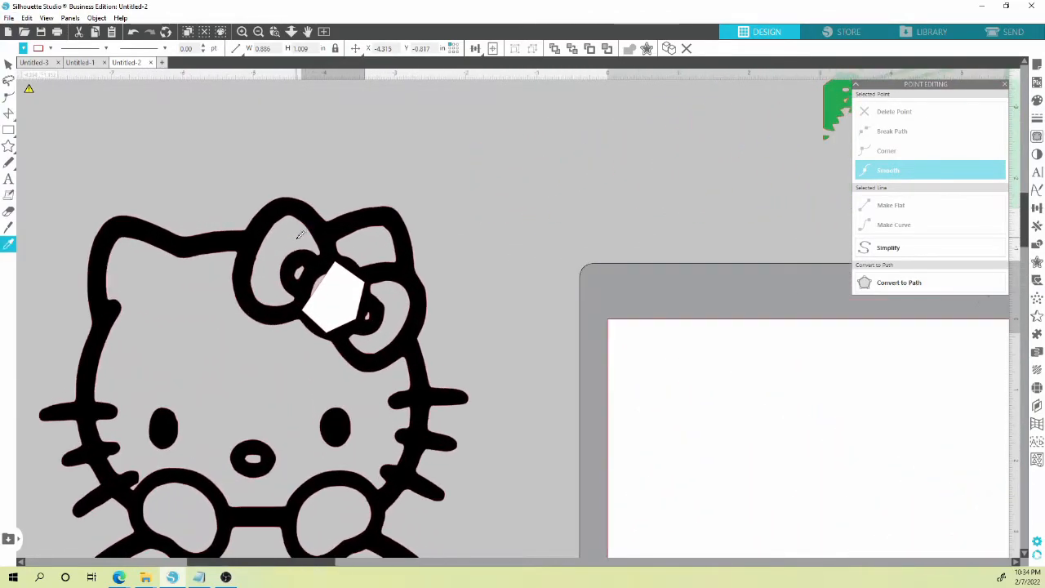
Add a corner point on the upper-left edge of the bow-knot polygon to make it six-sided.
key(alt)
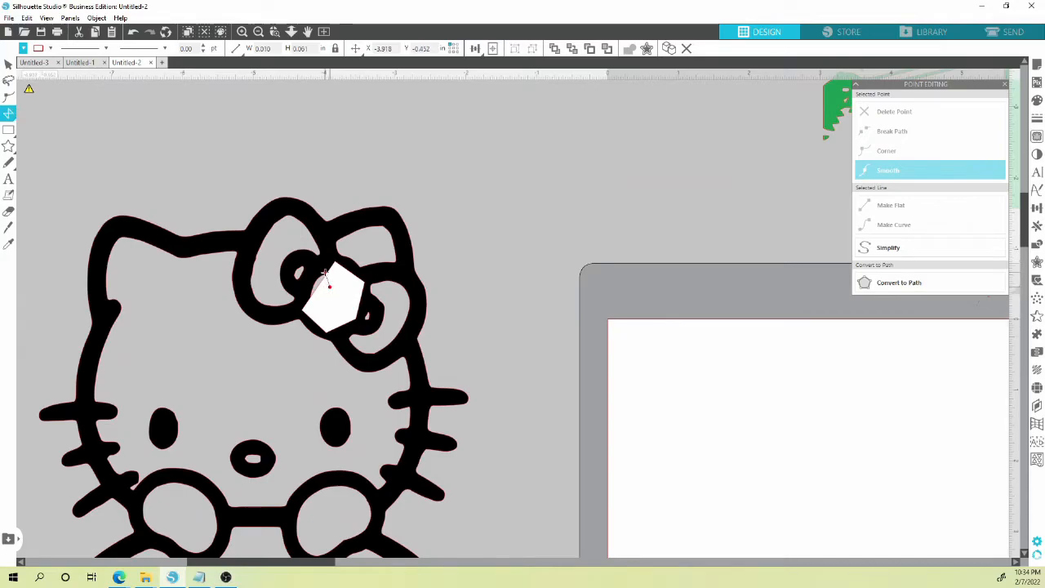
key(Escape)
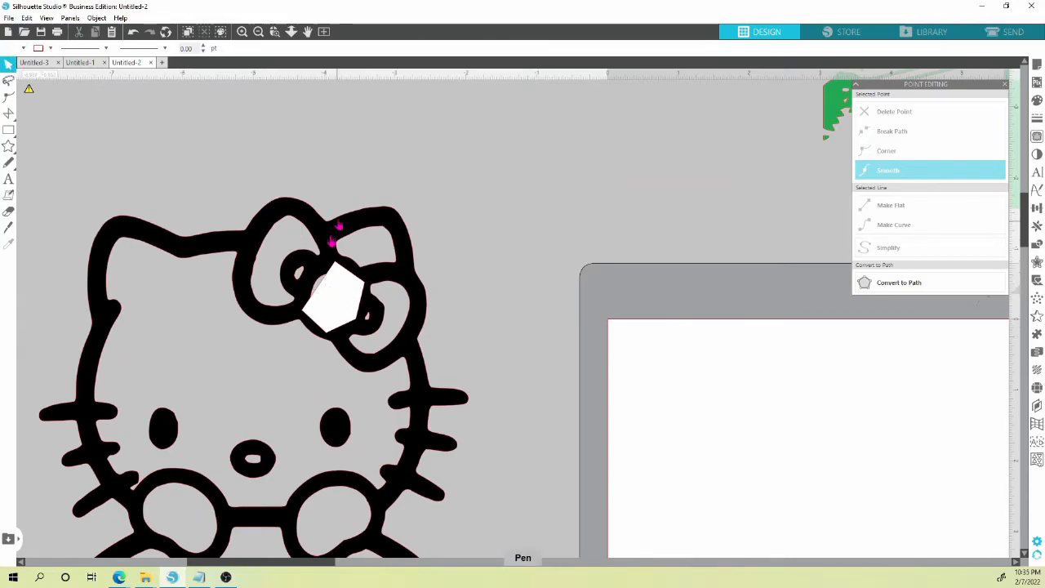
double_click(332, 295)
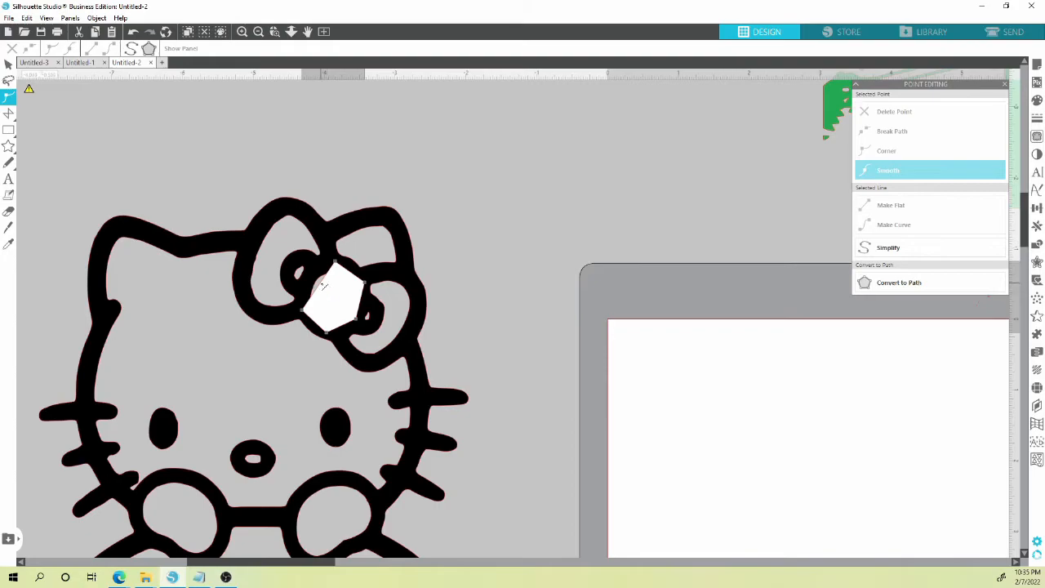
click(319, 274)
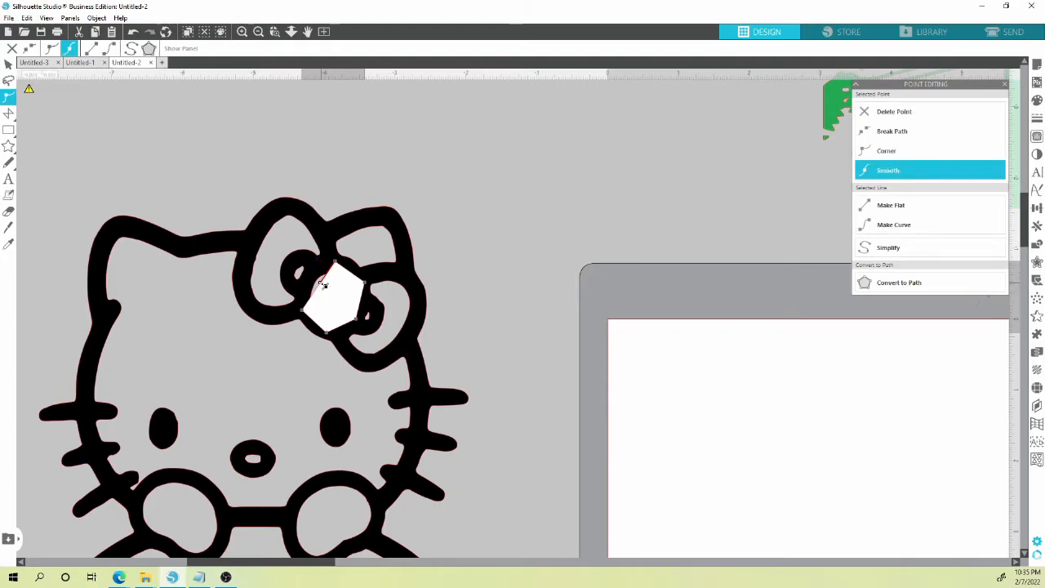
click(8, 63)
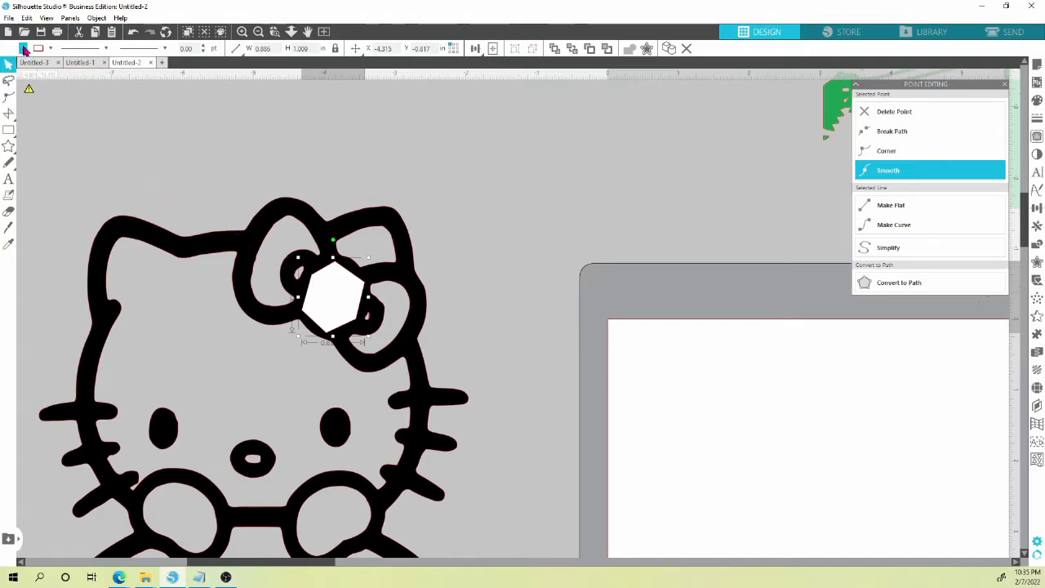
Fill the bow-knot polygon with pale pink and send it behind the black Hello Kitty trace.
click(50, 49)
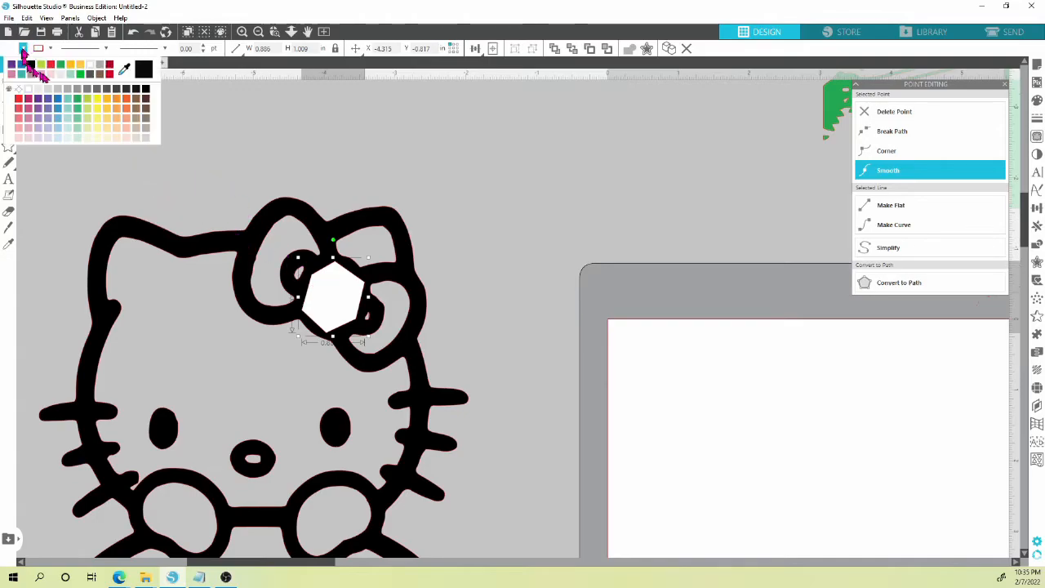
click(49, 75)
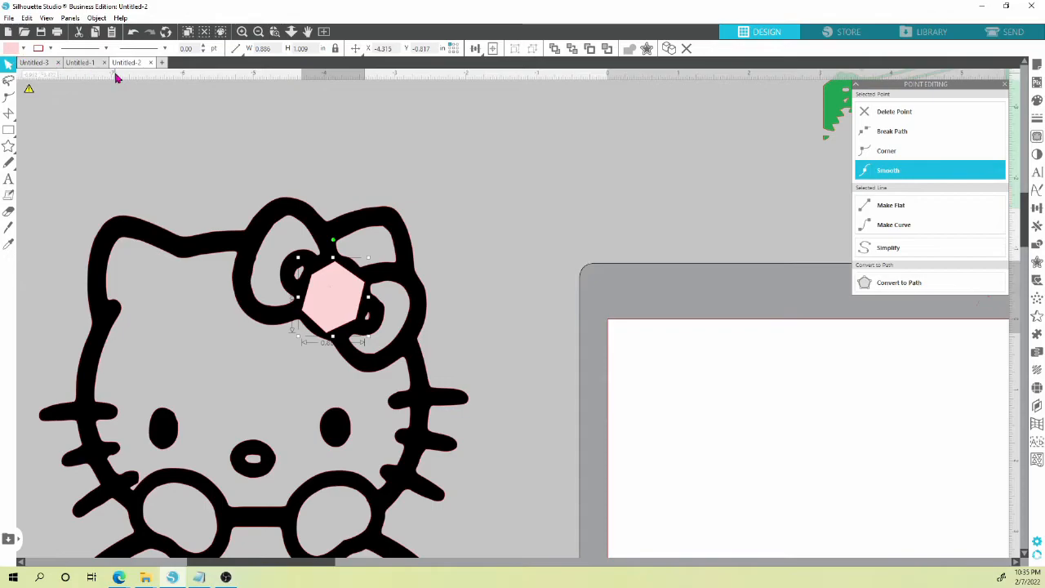
click(572, 49)
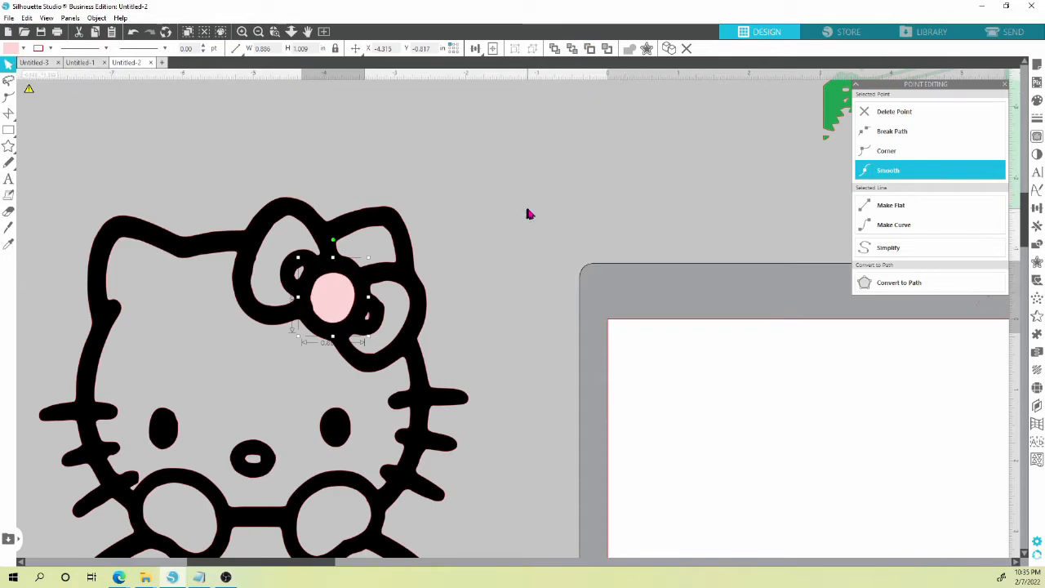
Draw a closed straight-sided polygon about 2.44 by 2.25 in over Hello Kitty's whole bow, following the middle of its black outline.
scroll(529, 219, down, 3)
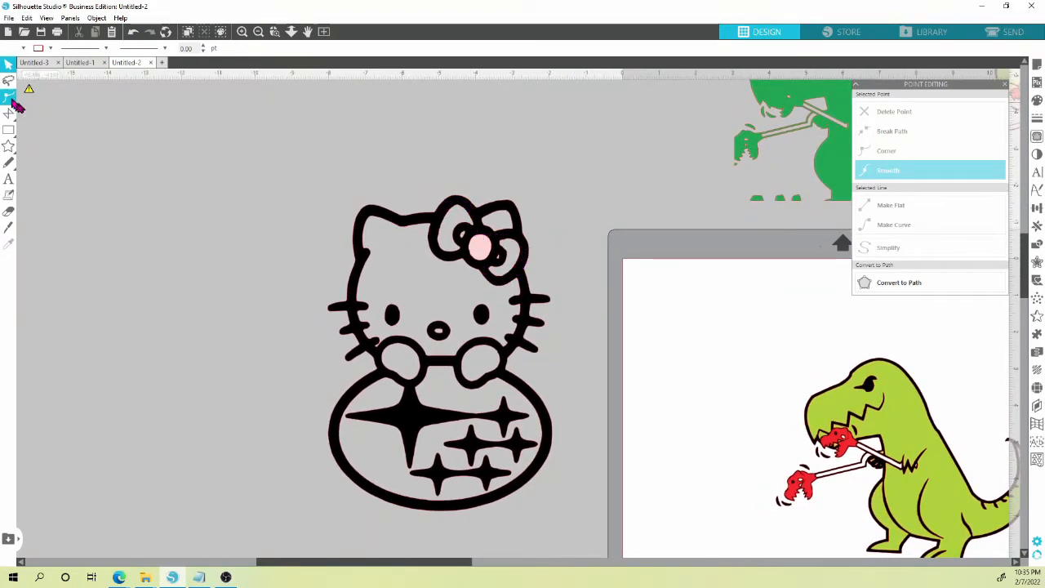
mouse_move(12, 115)
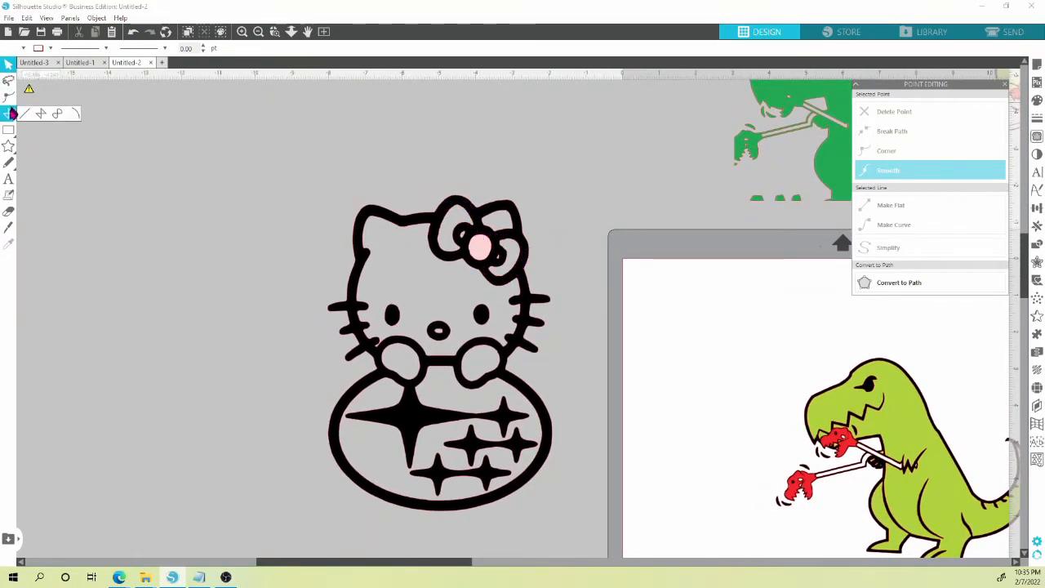
click(491, 271)
click(522, 251)
click(520, 236)
click(475, 211)
click(463, 201)
click(450, 201)
click(436, 223)
click(432, 236)
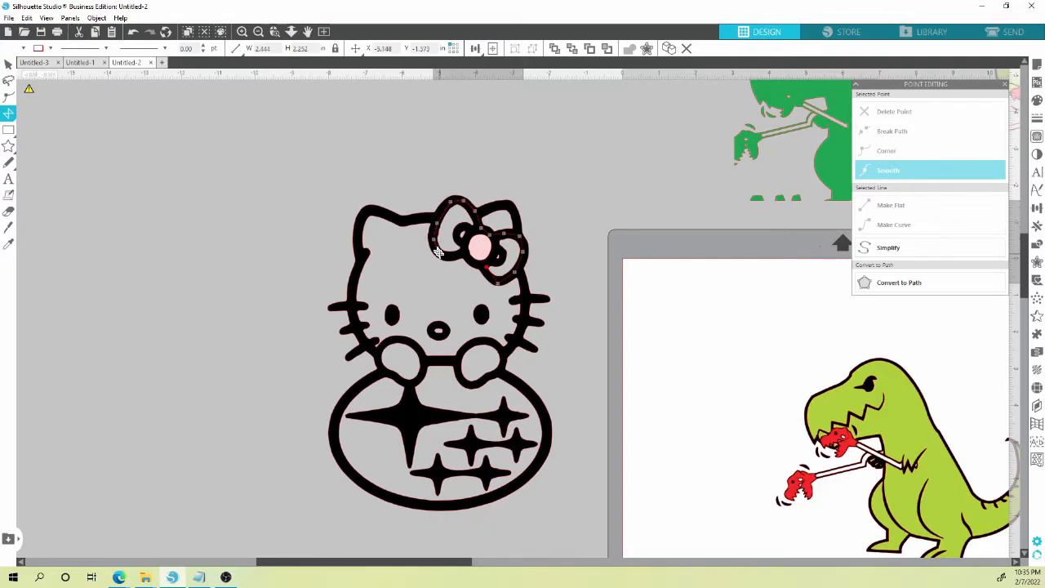
click(488, 265)
Fill the whole-bow polygon with pale pink and send it behind the knot shape and the black trace.
click(23, 49)
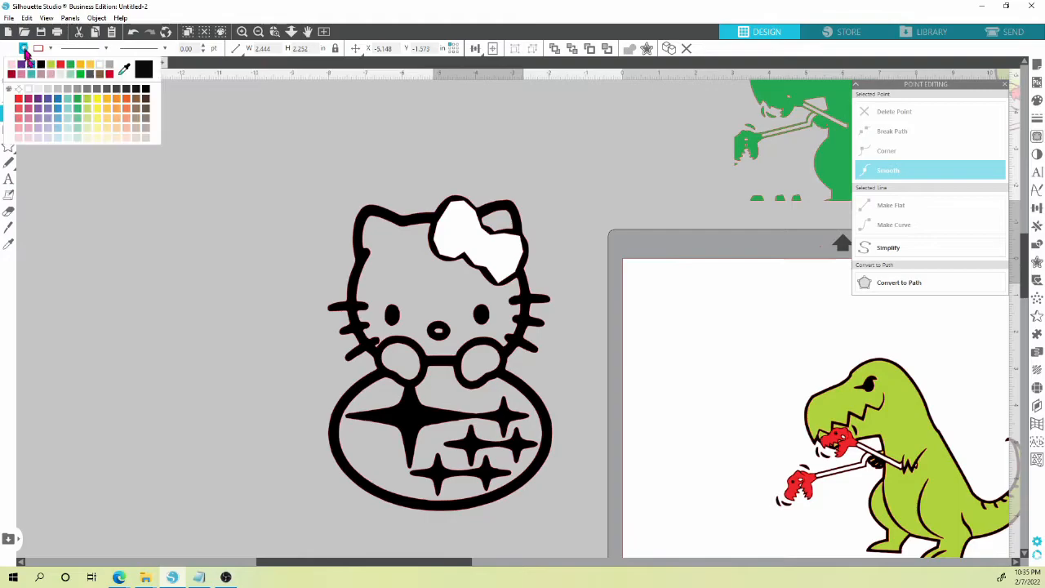
click(20, 70)
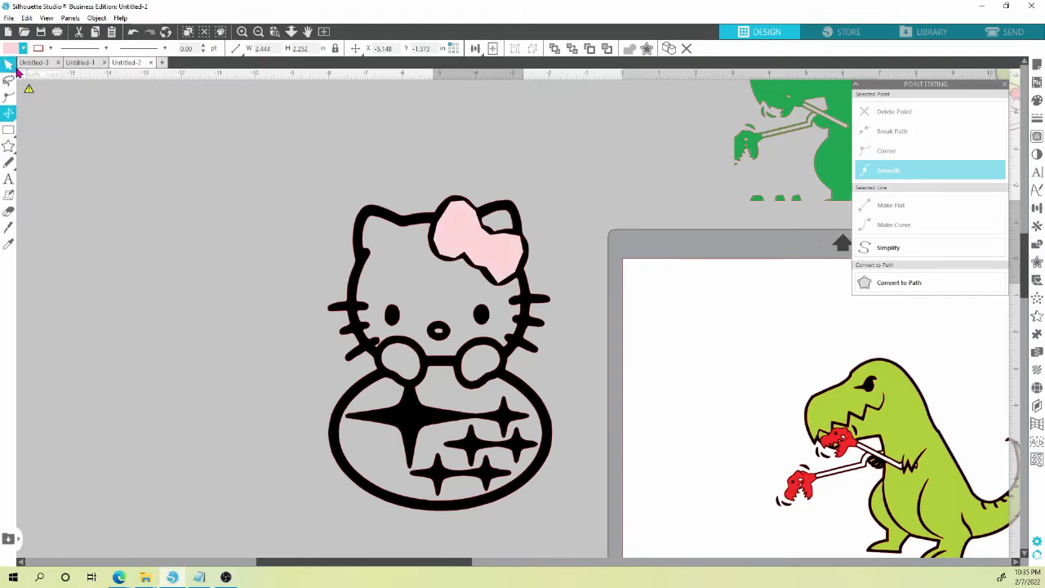
click(571, 49)
click(8, 63)
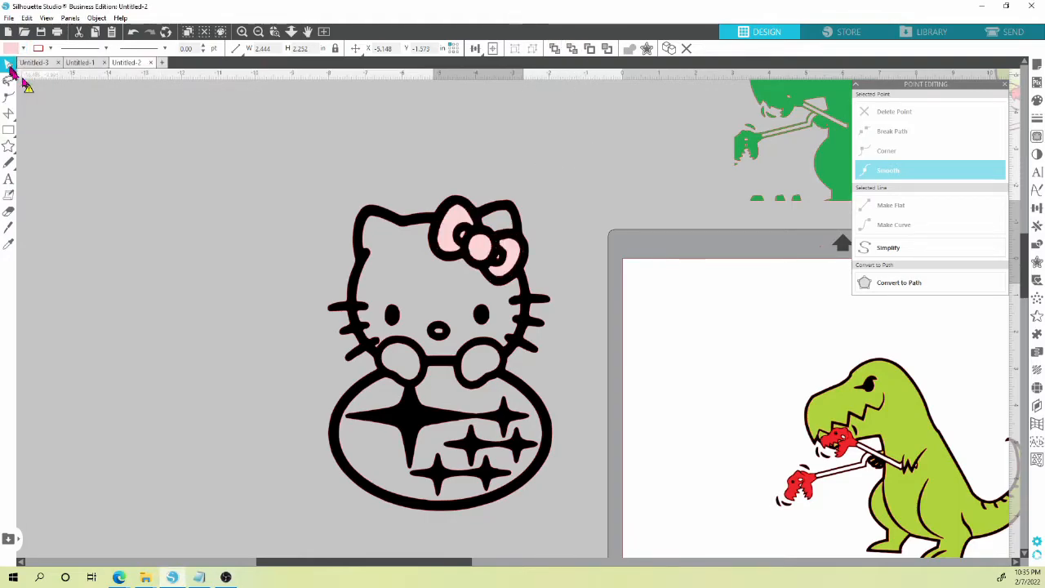
Change the fill of the whole-bow polygon behind the Hello Kitty trace to dark red.
click(595, 206)
scroll(596, 206, down, 5)
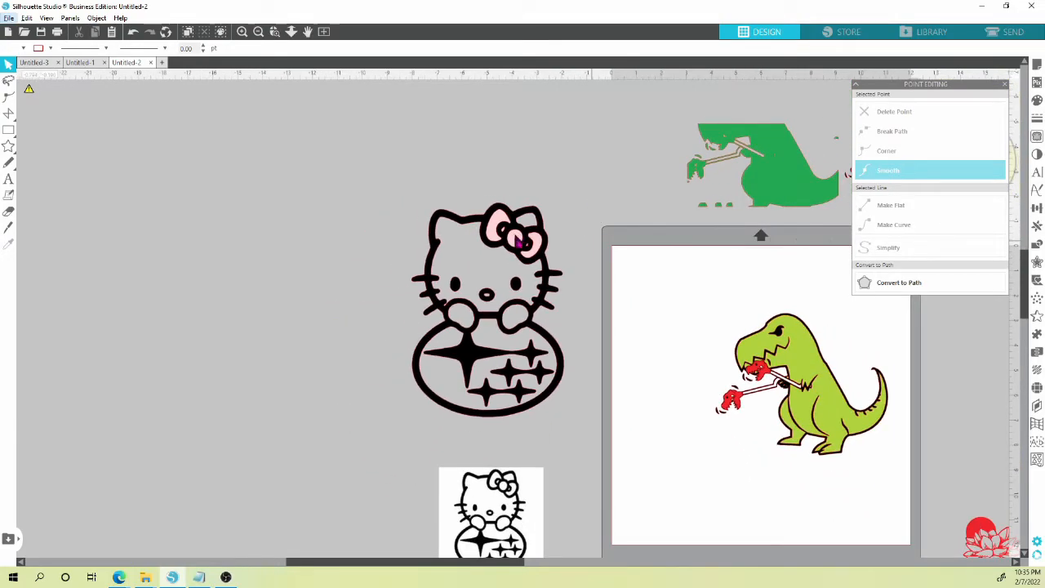
click(517, 241)
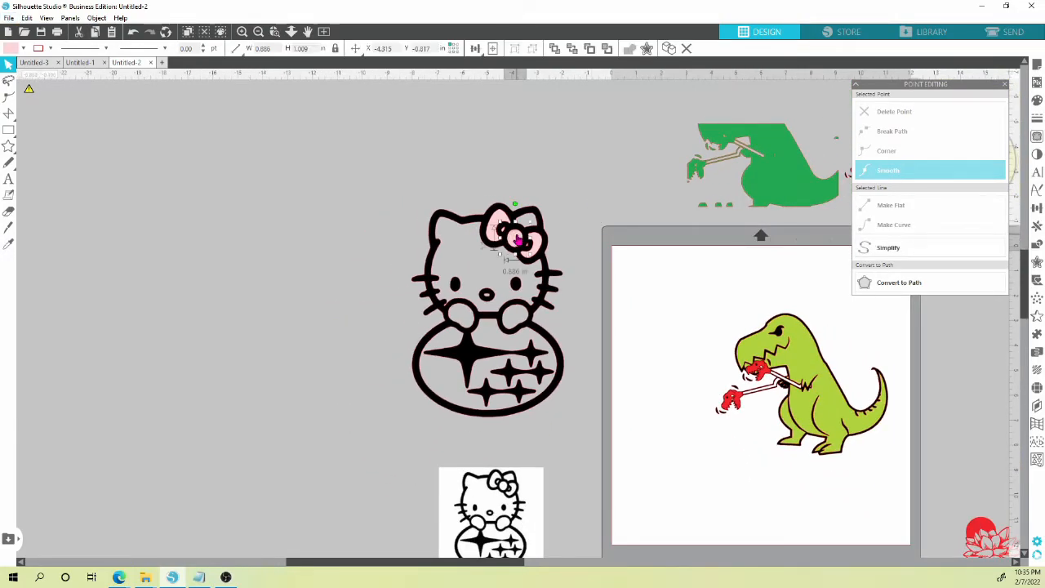
click(24, 49)
click(25, 75)
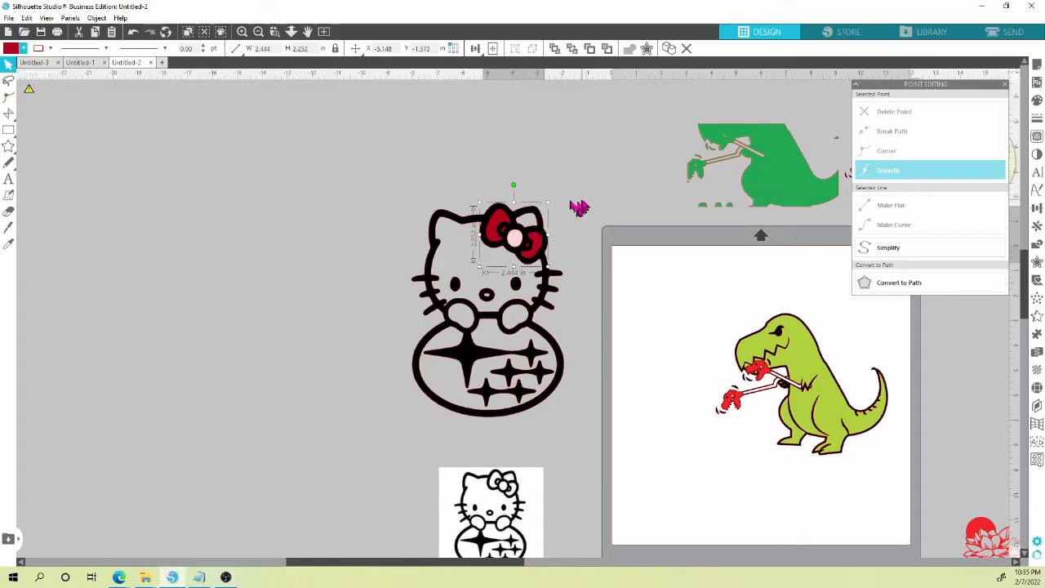
Change the fill of the bow's centre knot shape to magenta-pink.
click(517, 237)
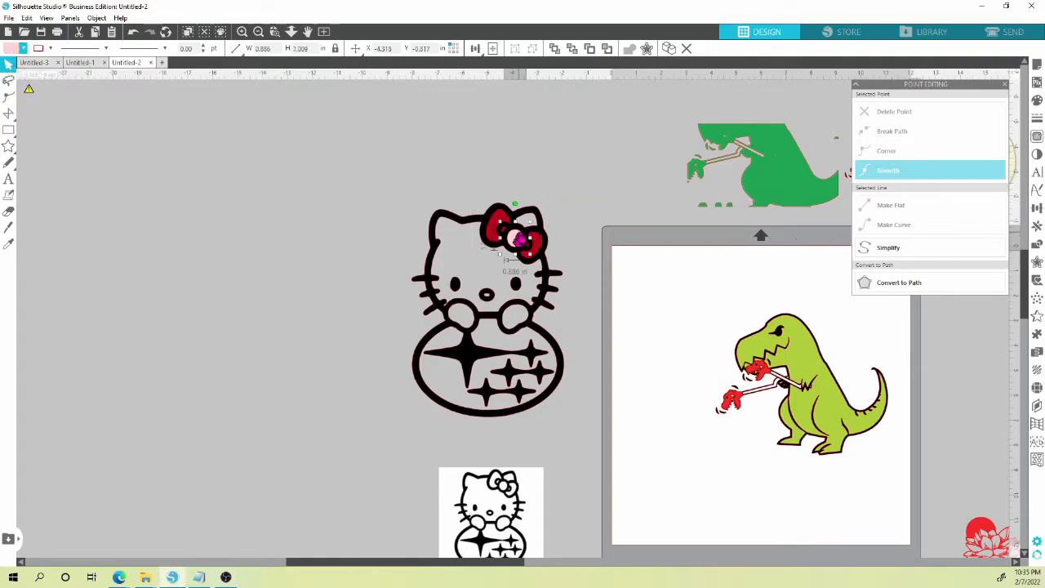
click(24, 49)
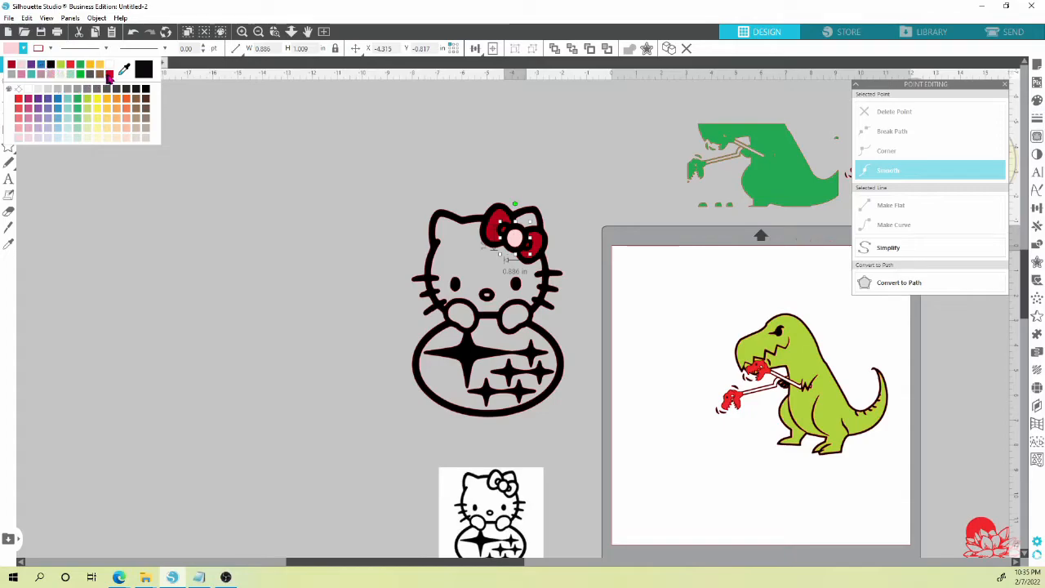
click(29, 99)
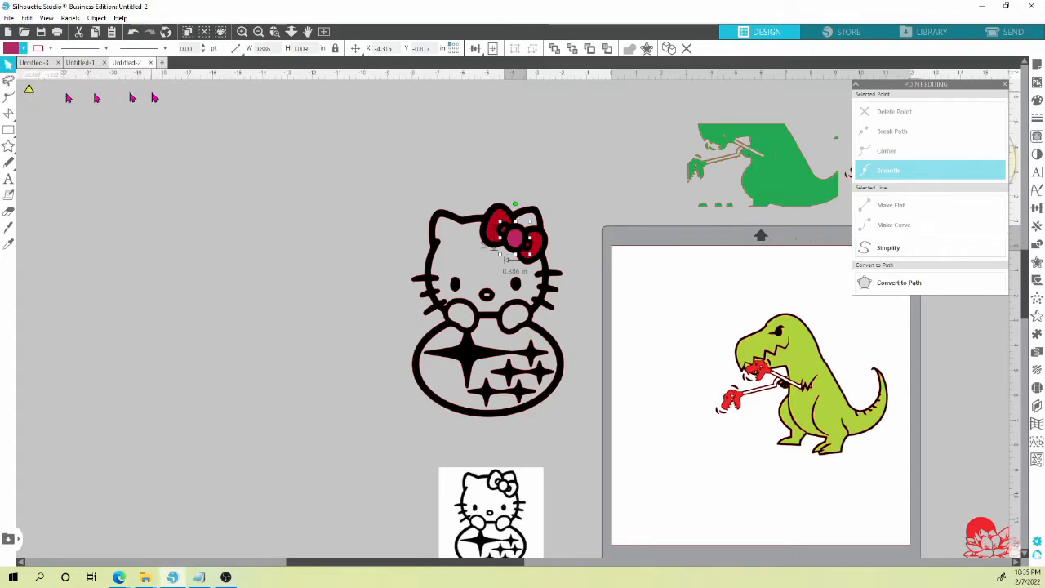
click(598, 187)
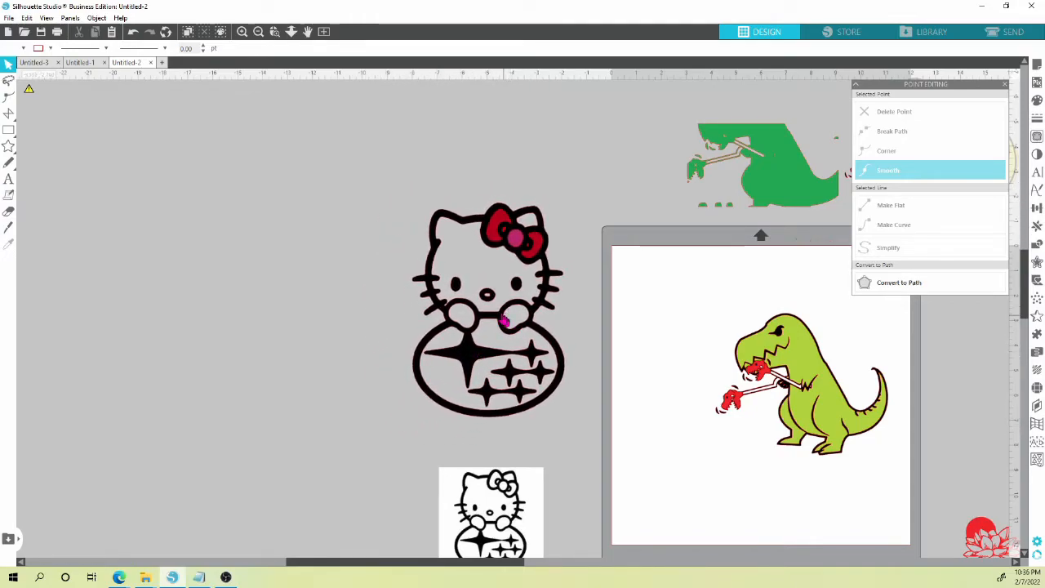
Release the compound path of the large black Hello Kitty trace to separate its pieces.
right_click(502, 321)
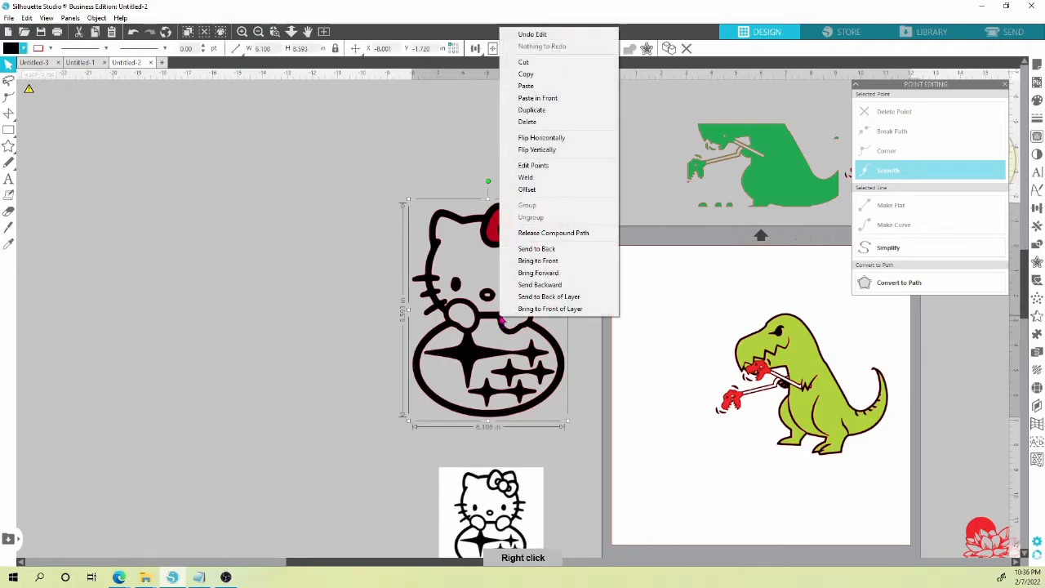
click(582, 237)
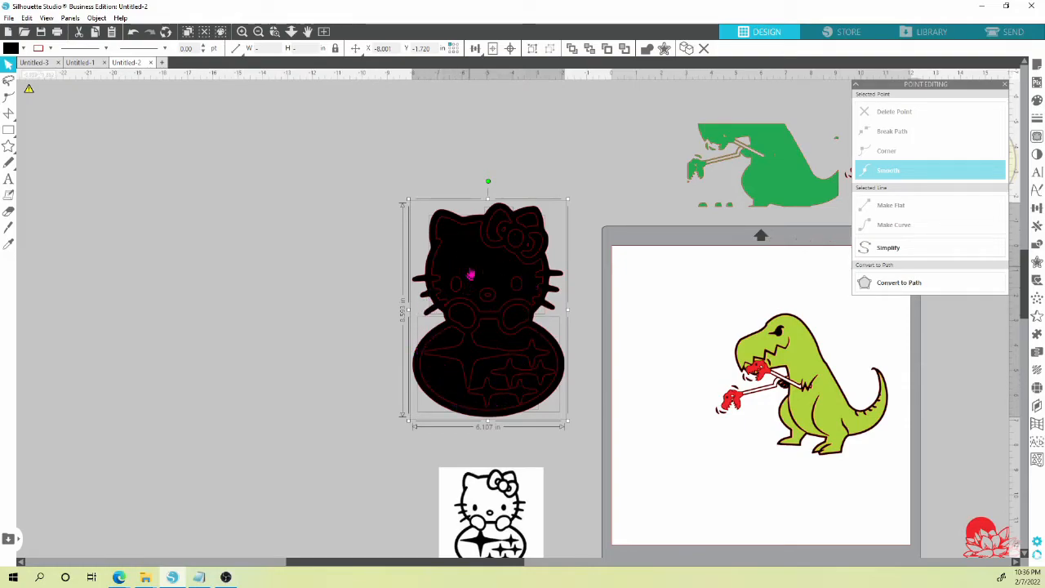
scroll(470, 275, up, 3)
click(346, 241)
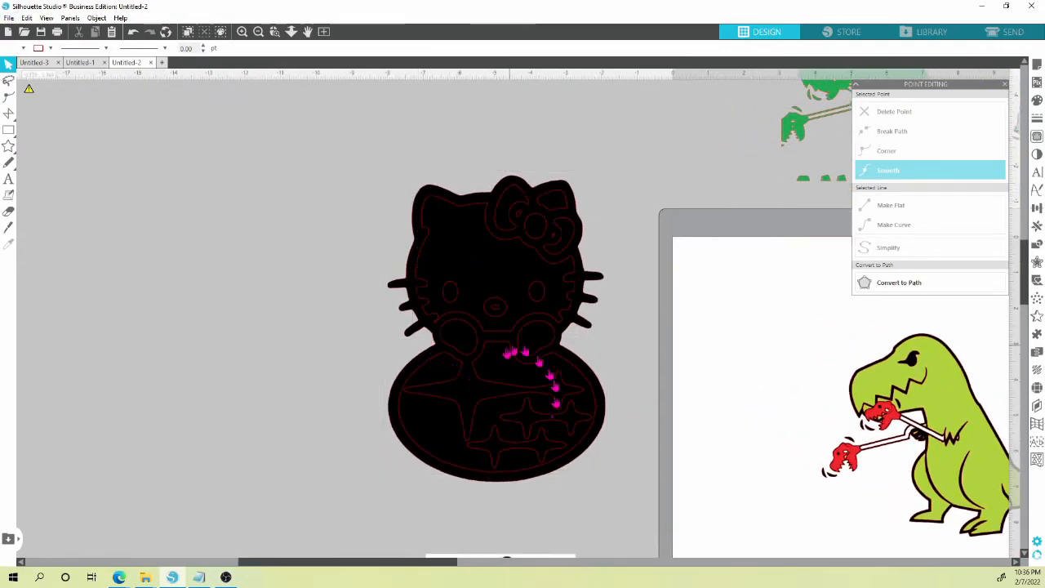
Try pulling the released Hello Kitty pieces apart, and undo those moves.
drag(523, 414, 270, 290)
drag(512, 283, 562, 313)
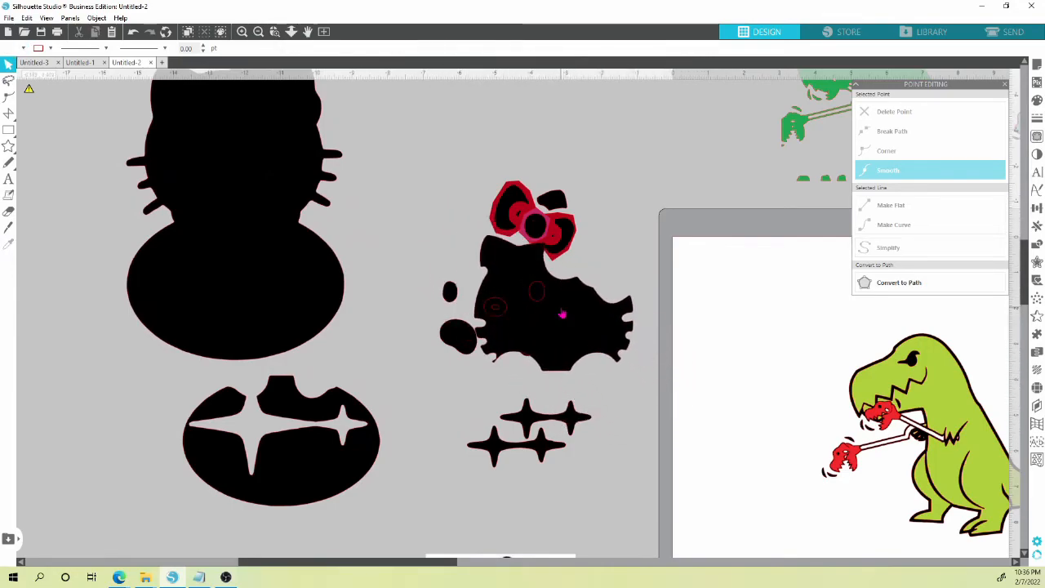
key(ctrl+z)
key(ctrl+z)
key(ctrl+z)
key(ctrl+z)
key(ctrl+z)
key(ctrl+z)
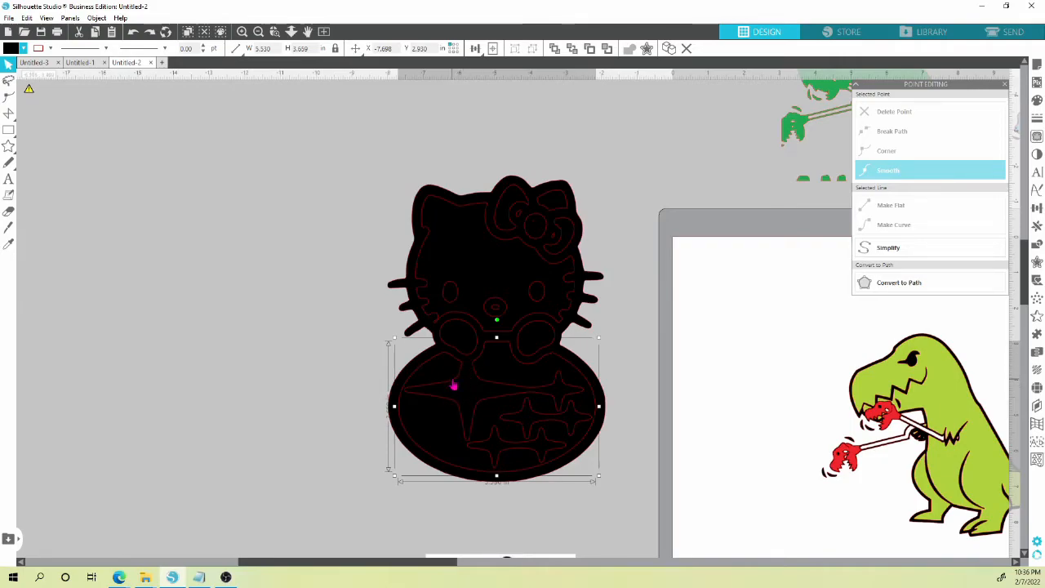
Fill Hello Kitty's released face piece with white.
click(479, 272)
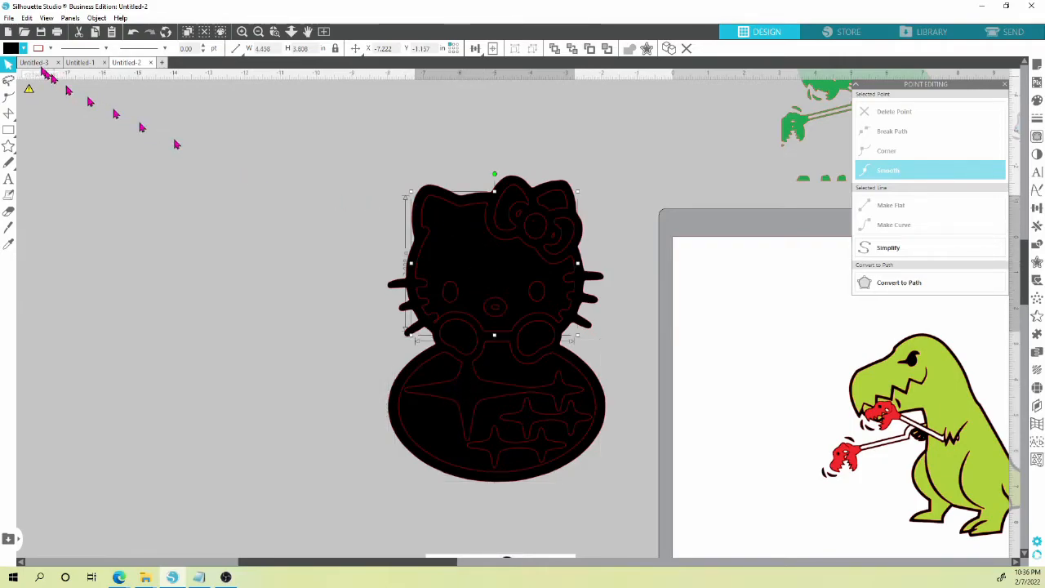
click(23, 48)
click(25, 69)
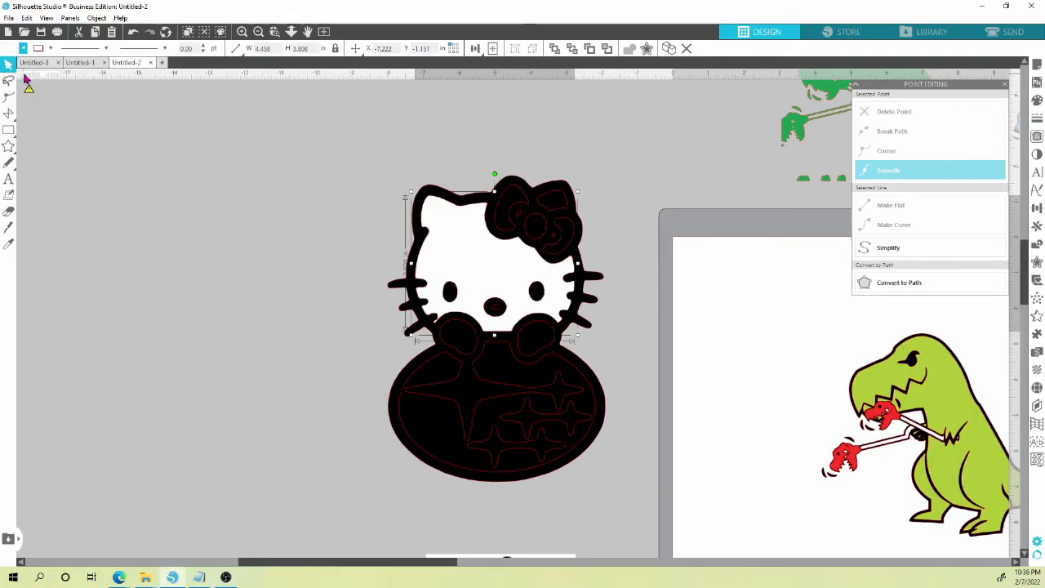
Fill the released bow loop and centre knot pieces with magenta-pink.
click(524, 204)
drag(539, 230, 554, 240)
click(23, 48)
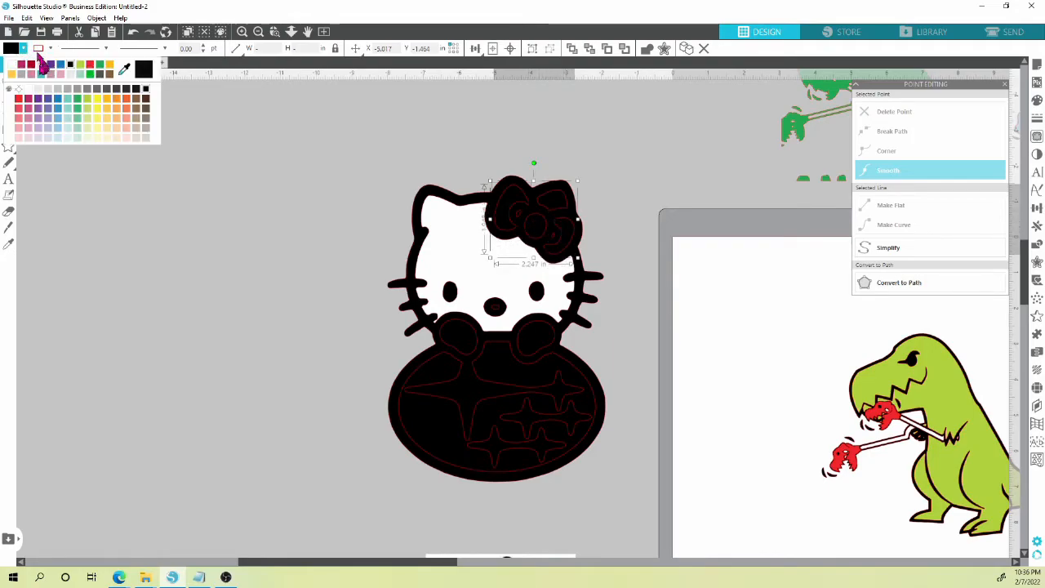
click(20, 106)
Fill the small ear piece above the bow with white.
click(556, 200)
click(24, 48)
click(29, 74)
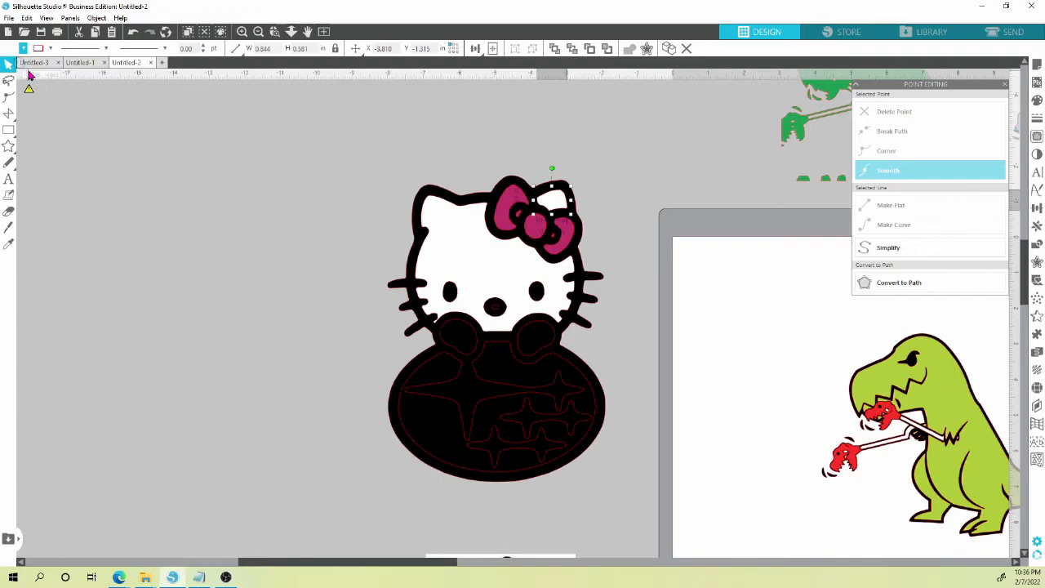
Fill both of Hello Kitty's paw pieces with white.
click(462, 342)
shift+click(541, 332)
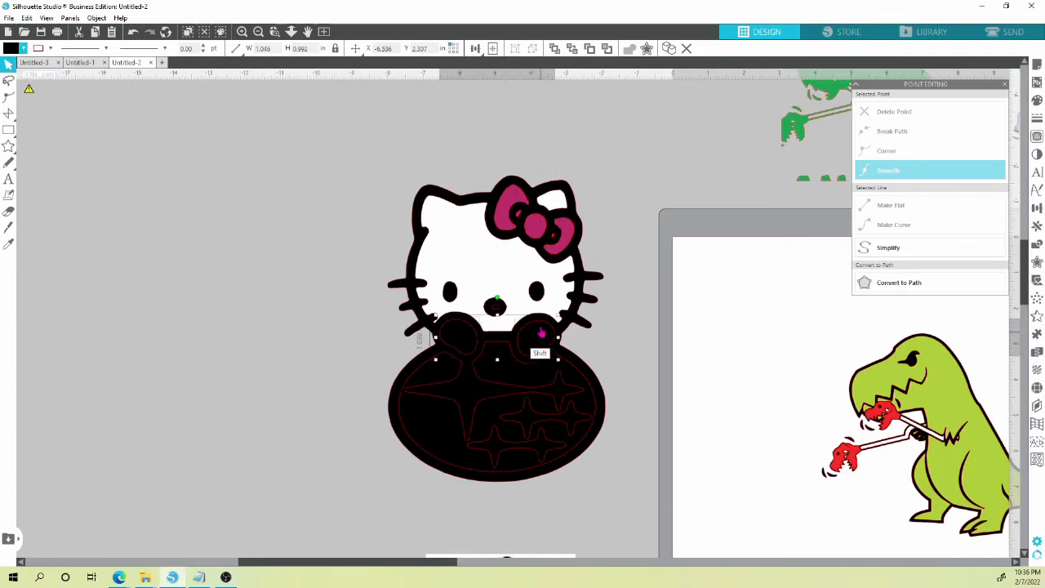
click(24, 49)
click(13, 68)
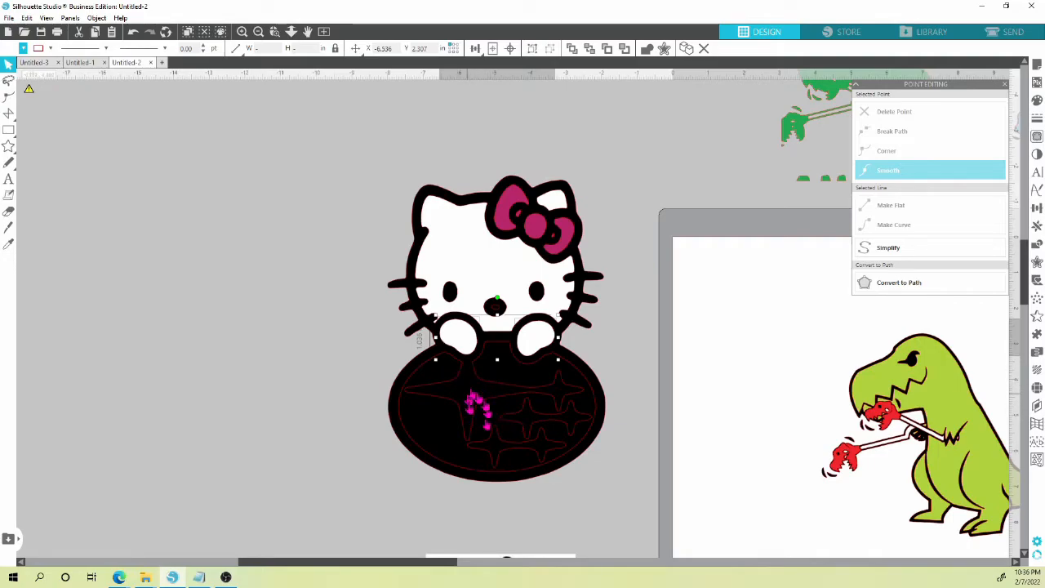
Try a yellow-orange fill on the outer Hello Kitty outline piece, and undo it.
click(470, 392)
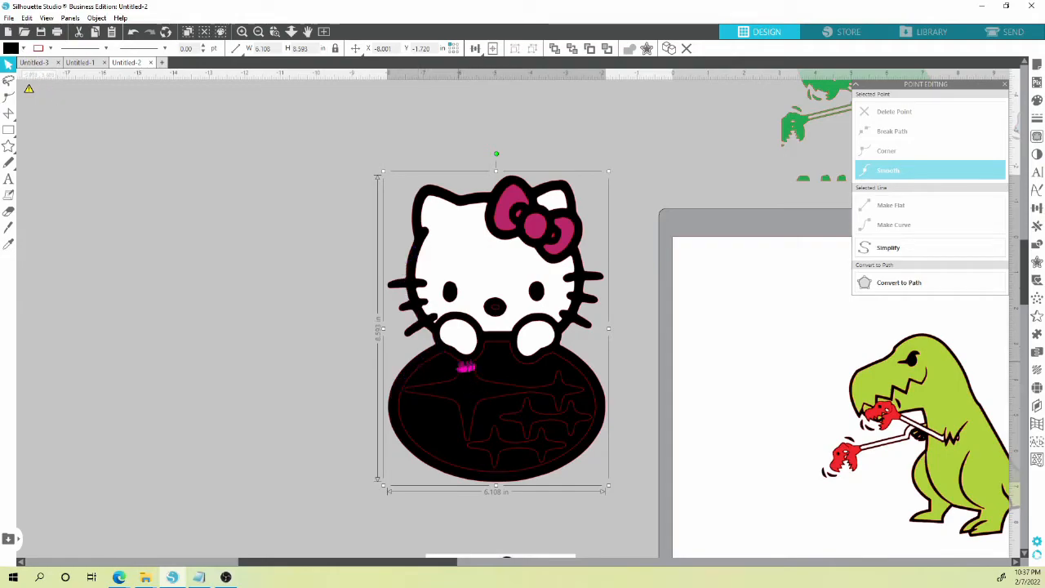
click(13, 49)
click(18, 74)
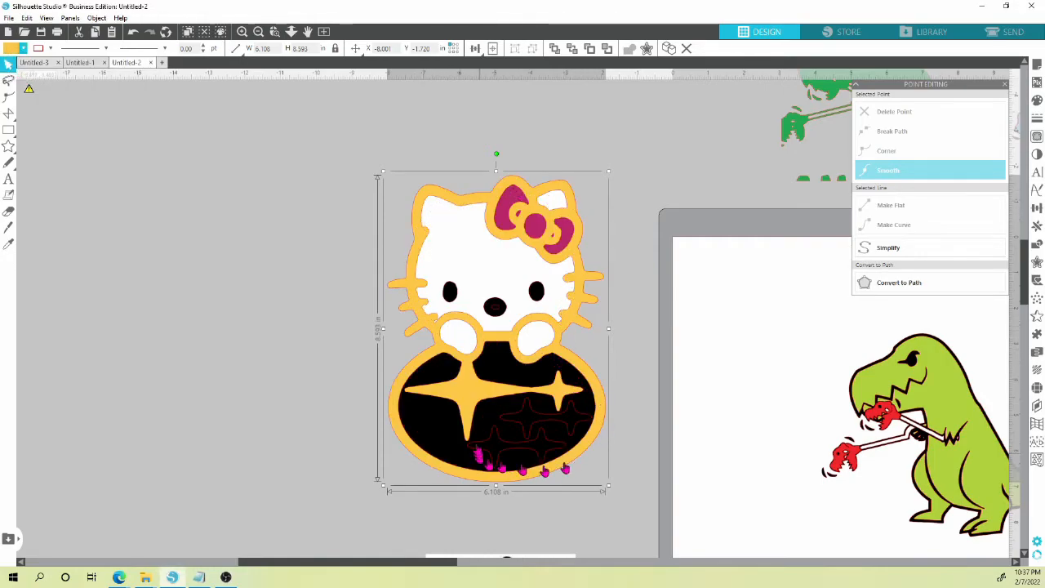
key(ctrl+z)
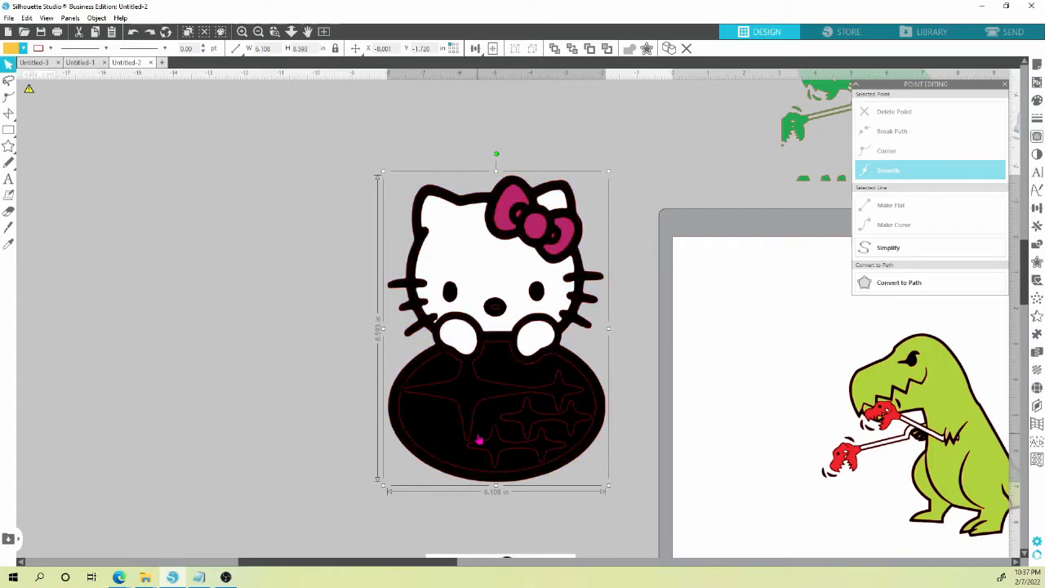
scroll(479, 441, up, 3)
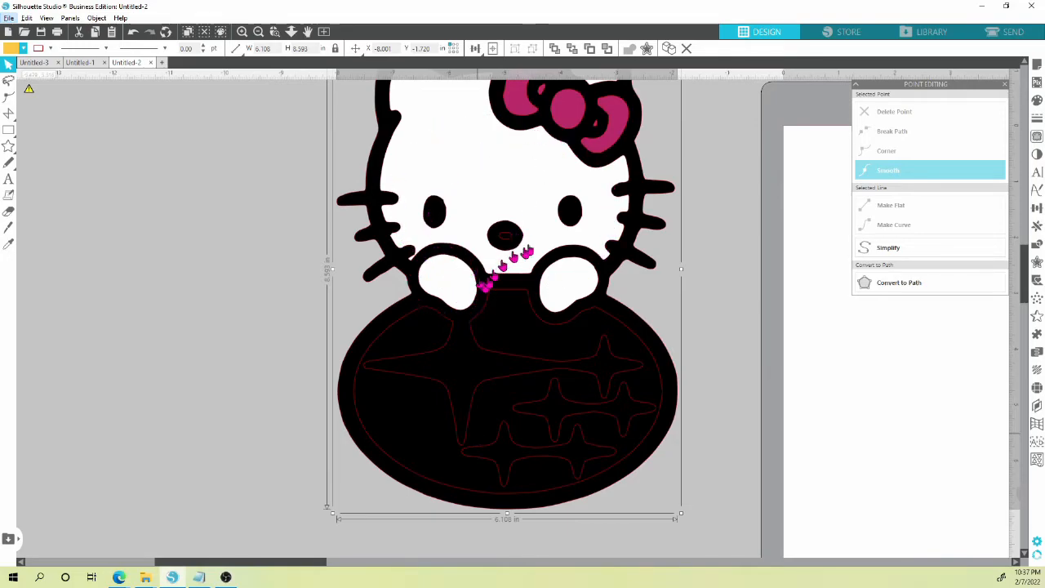
mouse_move(527, 196)
mouse_down()
mouse_move(509, 221)
mouse_move(538, 208)
mouse_move(523, 201)
mouse_up()
key(ctrl+z)
key(ctrl+z)
key(ctrl+z)
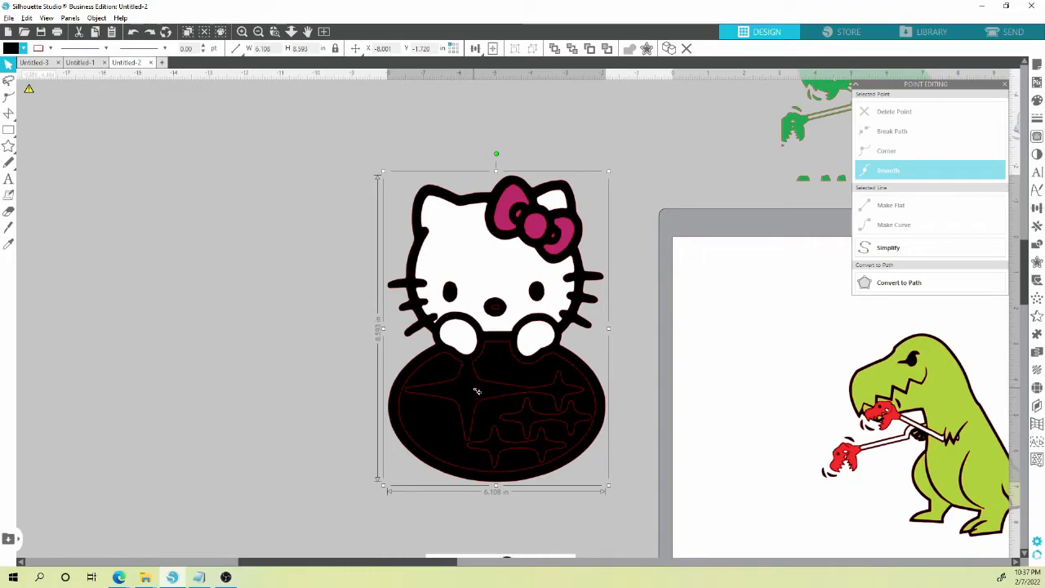
scroll(478, 391, up, 5)
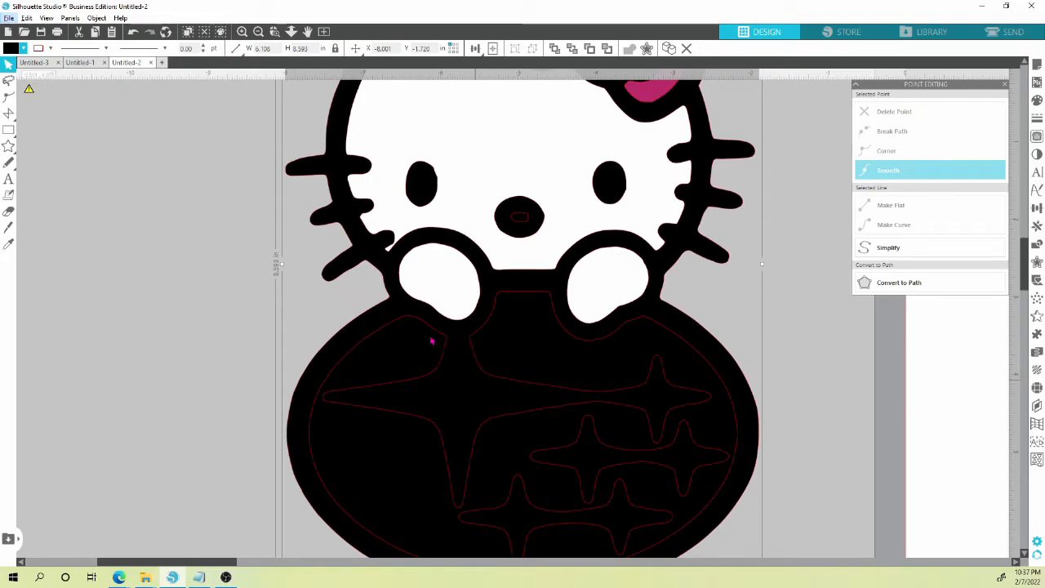
click(12, 112)
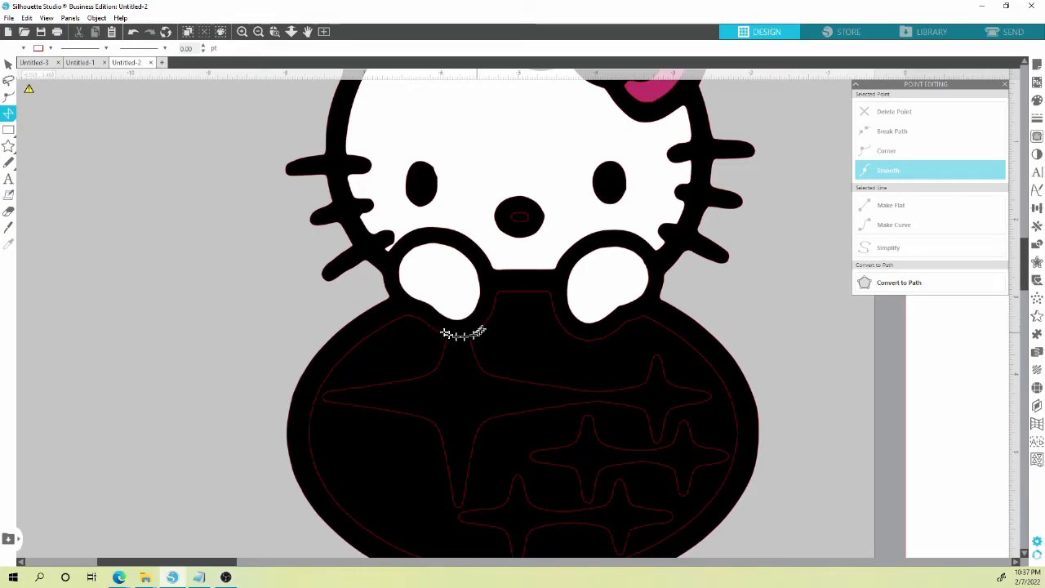
click(8, 66)
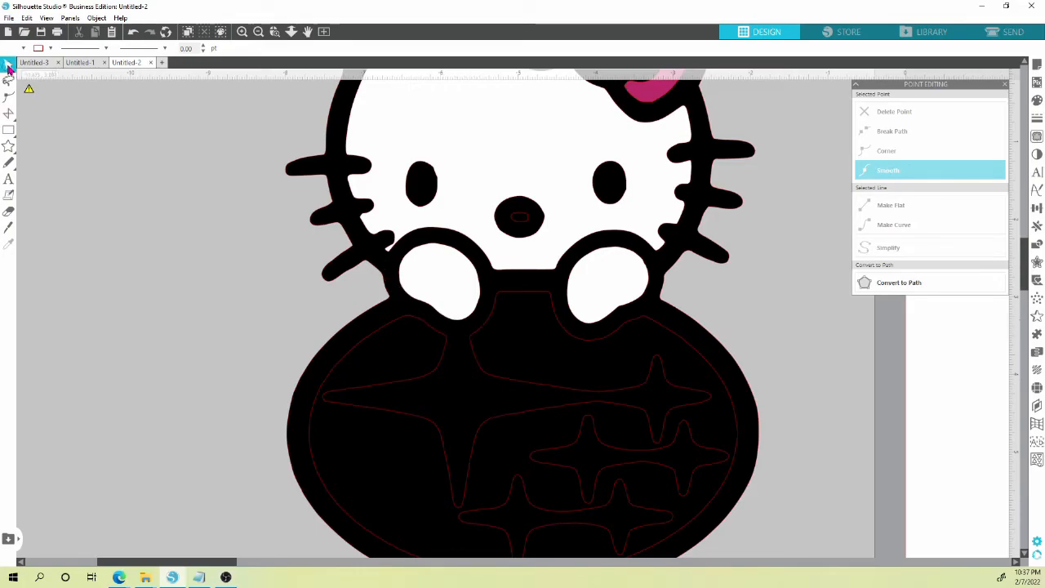
Duplicate the inner oval piece with star cut-outs and place the copy clear of Hello Kitty, to her left.
click(509, 408)
scroll(511, 414, down, 4)
click(513, 395)
key(ctrl+Left)
drag(298, 471, 240, 433)
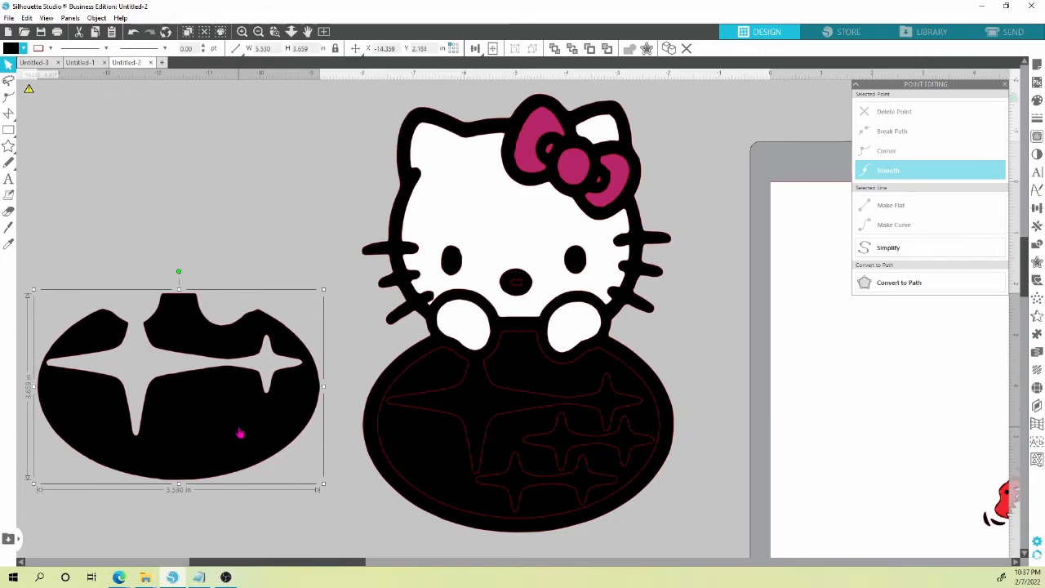
Delete all points forming the connected star cut-out in the oval copy to make it a solid shape.
double_click(166, 389)
click(269, 340)
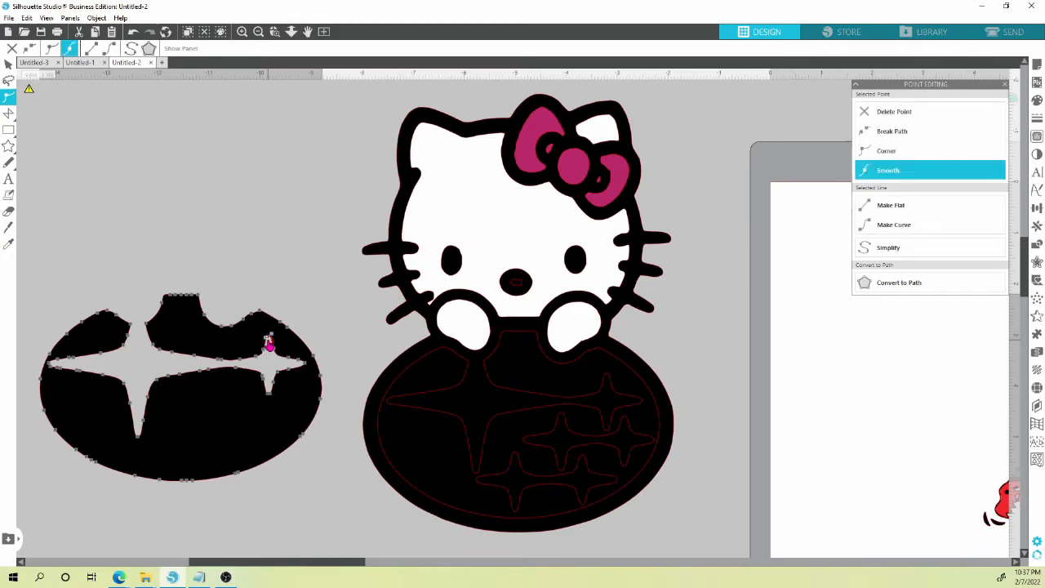
key(Delete)
scroll(270, 346, down, 1)
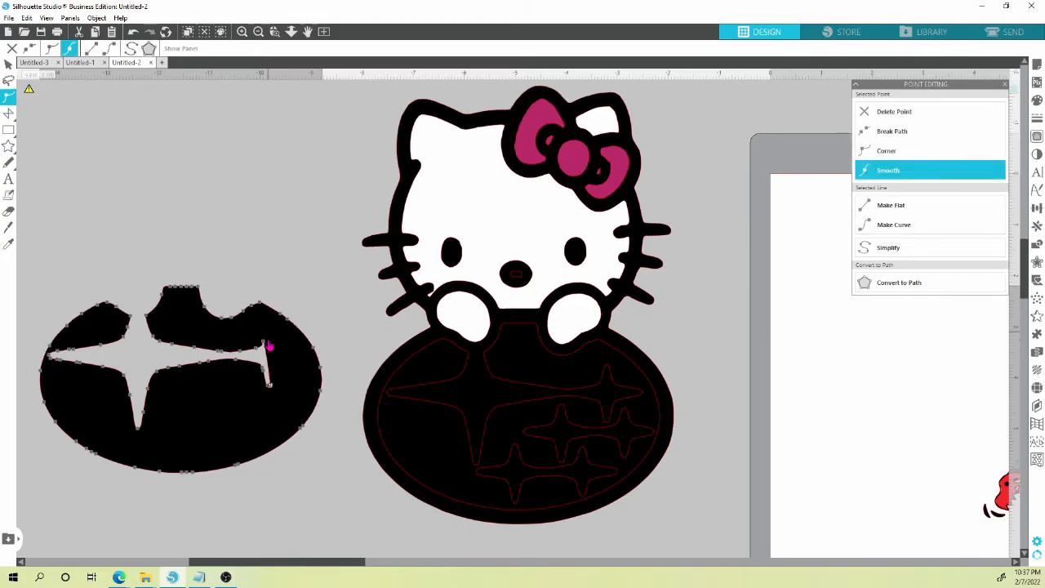
key(Delete)
key(Delete)
key(Delete)
key(Delete)
key(Delete)
key(Delete)
key(Delete)
key(Delete)
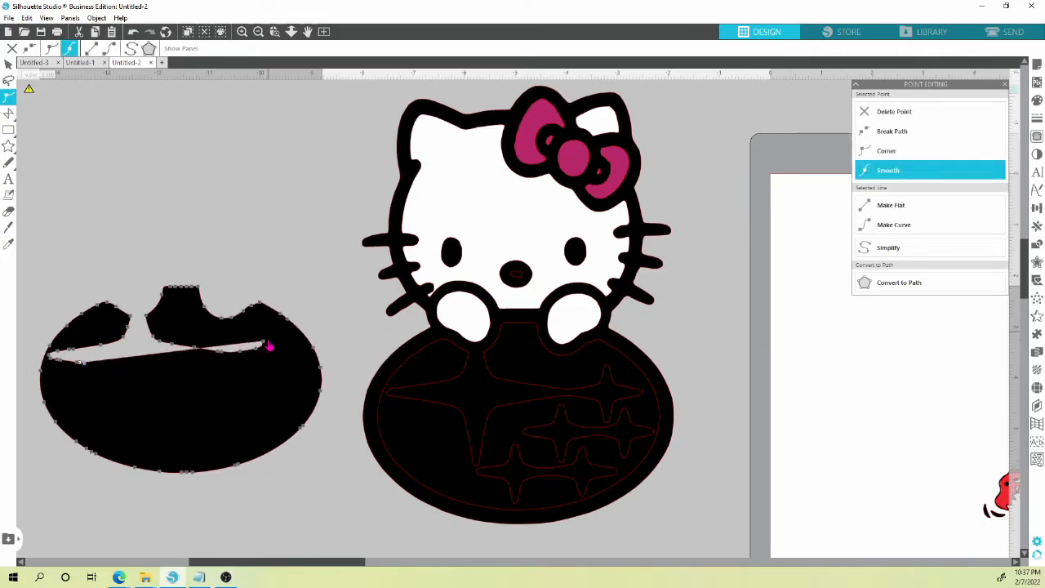
key(Delete)
key(Delete)
key(Delete)
key(Delete)
key(Delete)
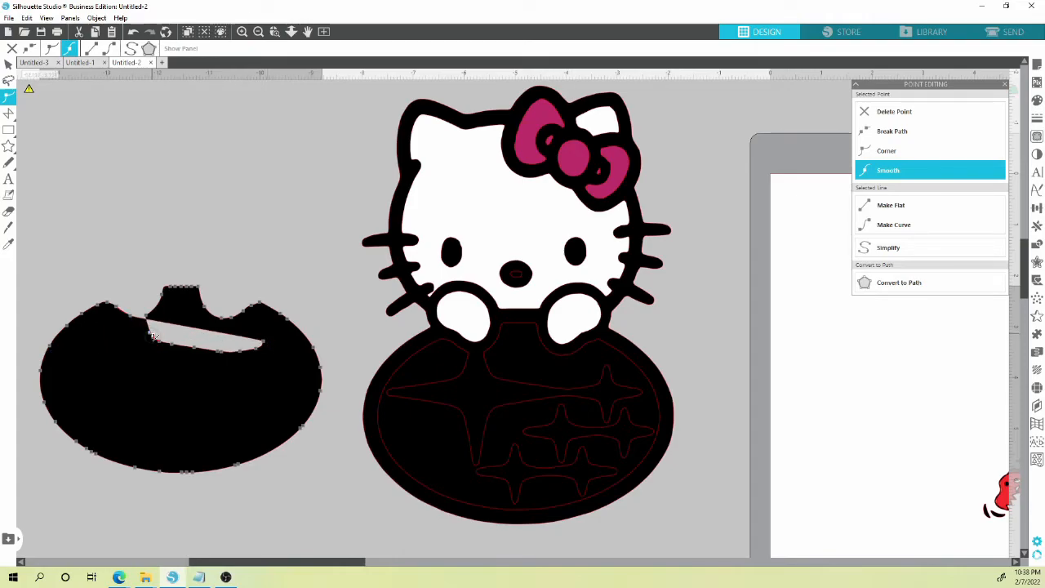
key(Delete)
key(Delete)
key(Delete)
key(Delete)
key(Delete)
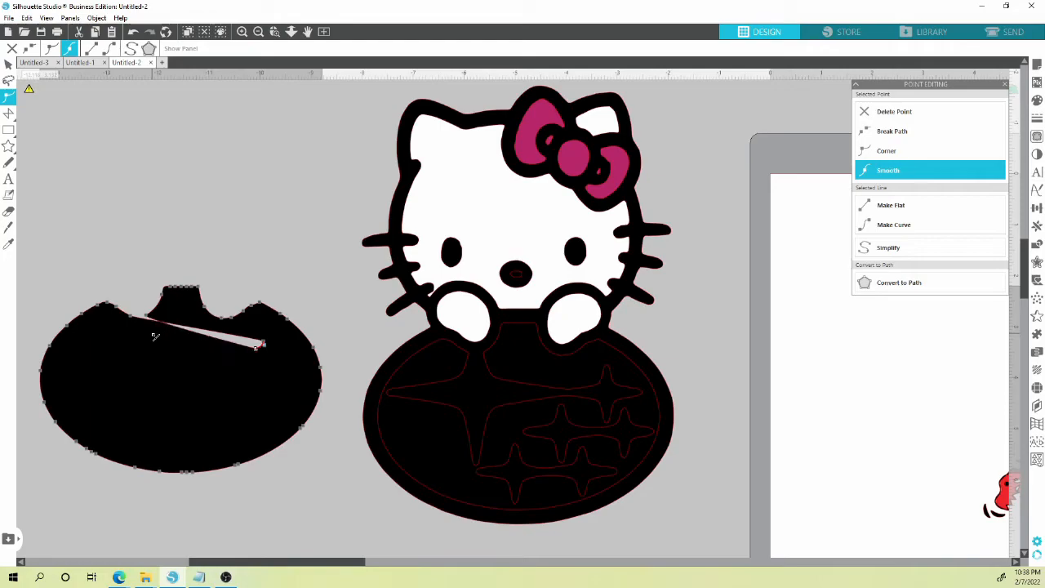
key(Delete)
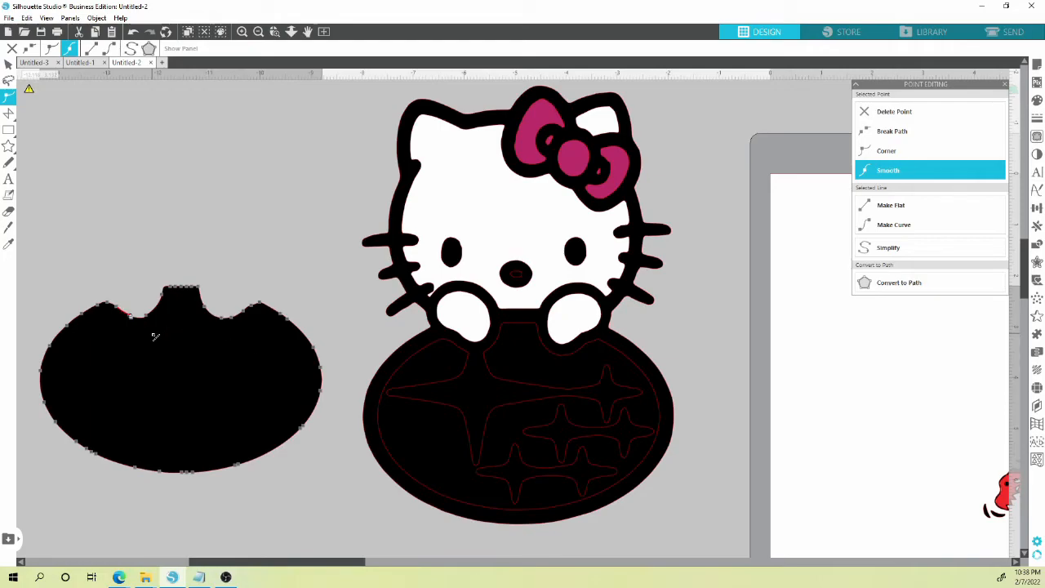
click(198, 232)
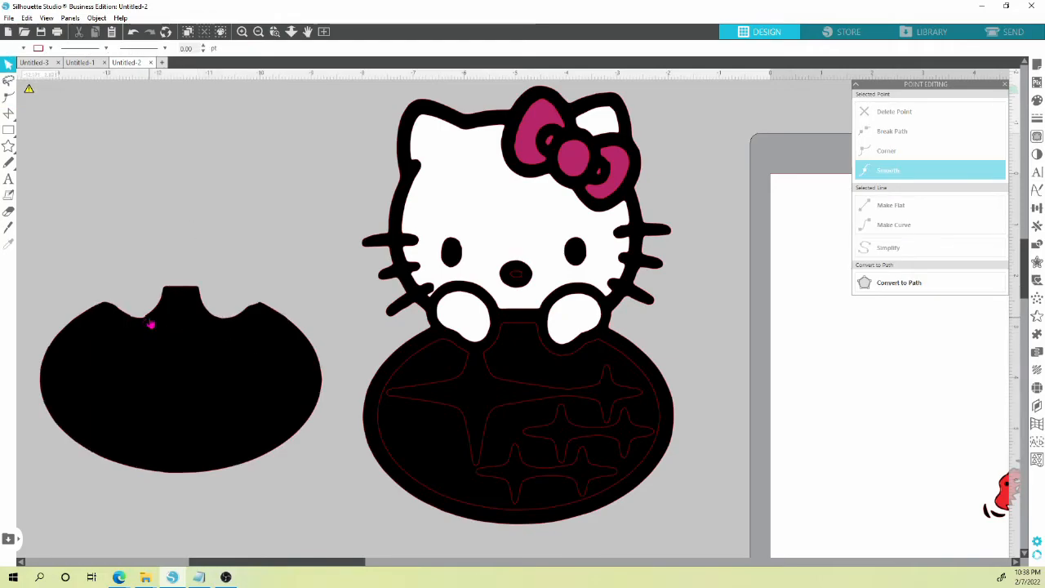
Inspect the edit points around the left paw notch on the solid oval copy's upper edge.
scroll(151, 324, up, 5)
drag(266, 363, 286, 366)
double_click(262, 357)
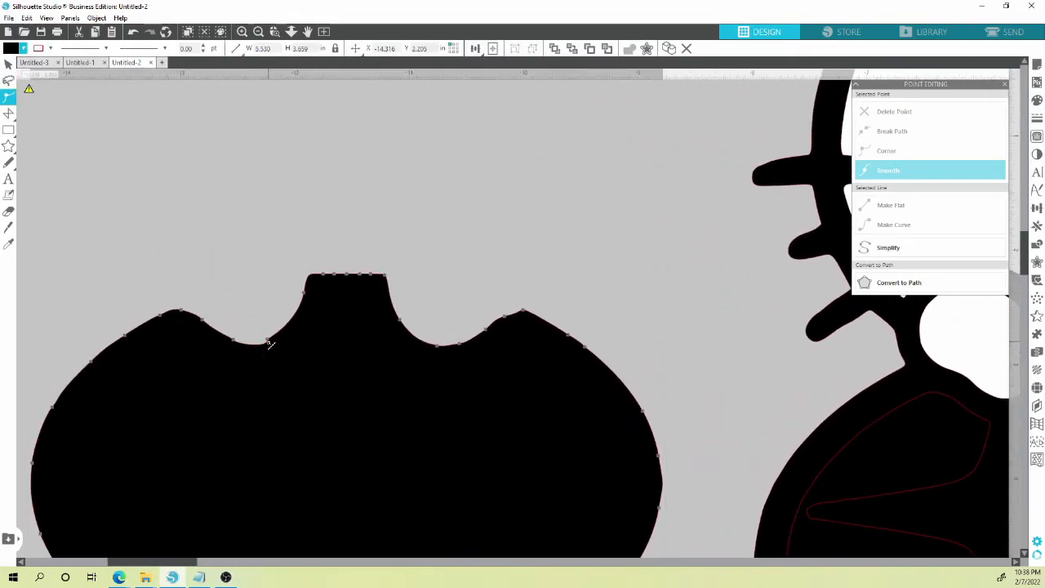
click(268, 340)
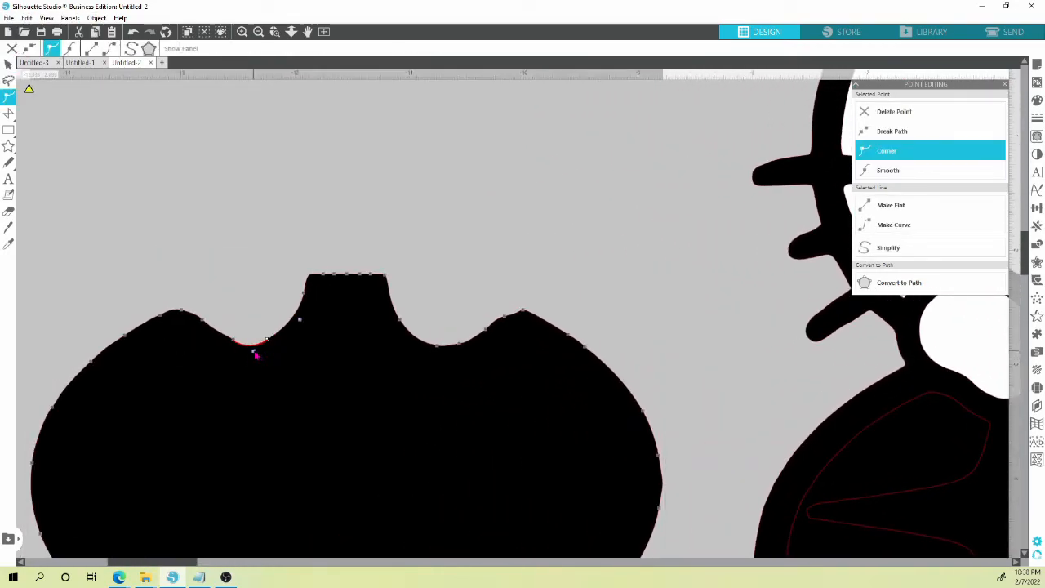
click(236, 342)
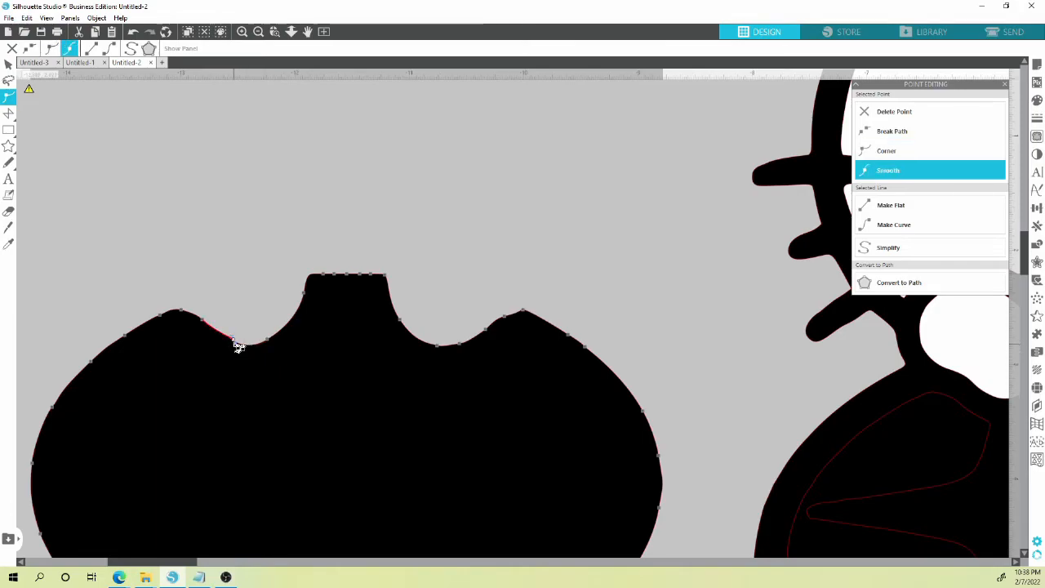
click(249, 317)
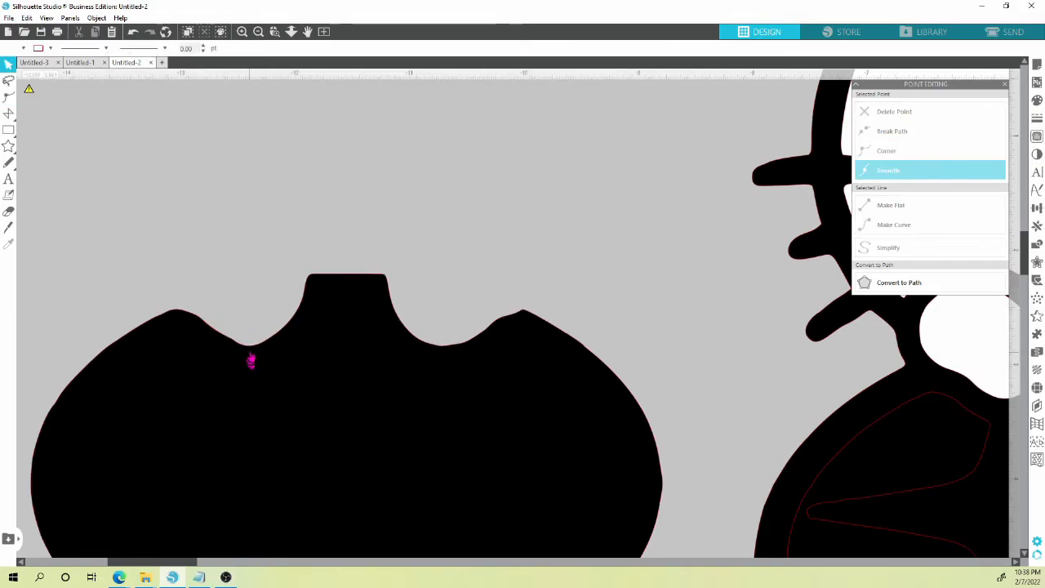
scroll(255, 361, down, 3)
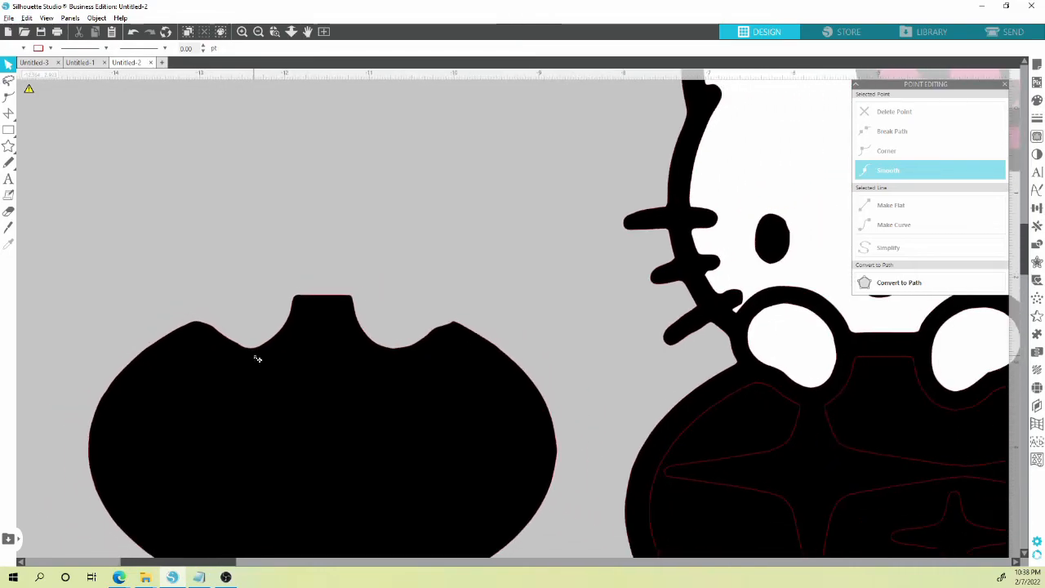
Fit the solid oval copy over the starred oval beneath Hello Kitty's paws and fill it with blue.
drag(317, 418, 633, 455)
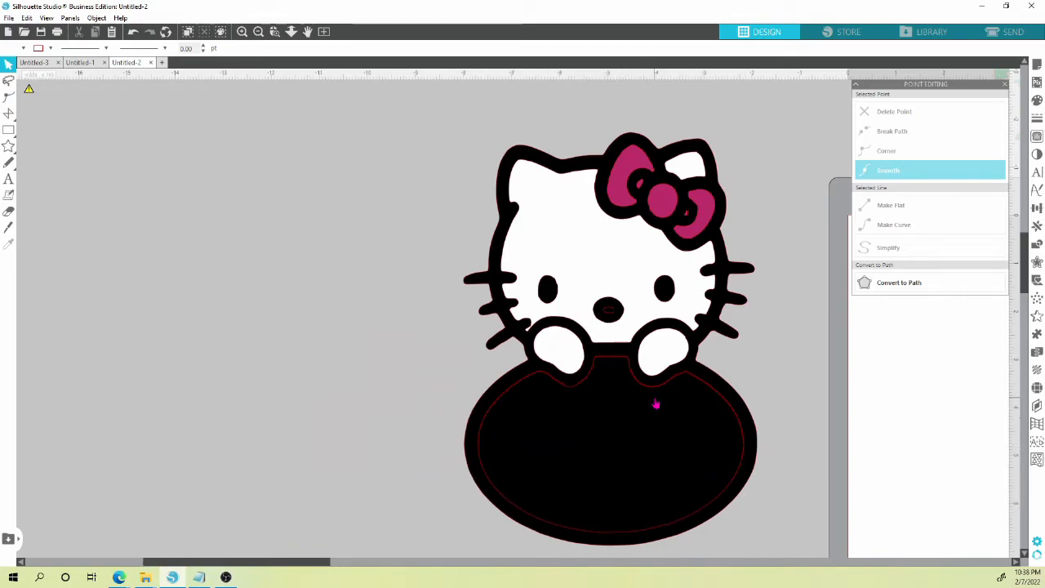
click(23, 49)
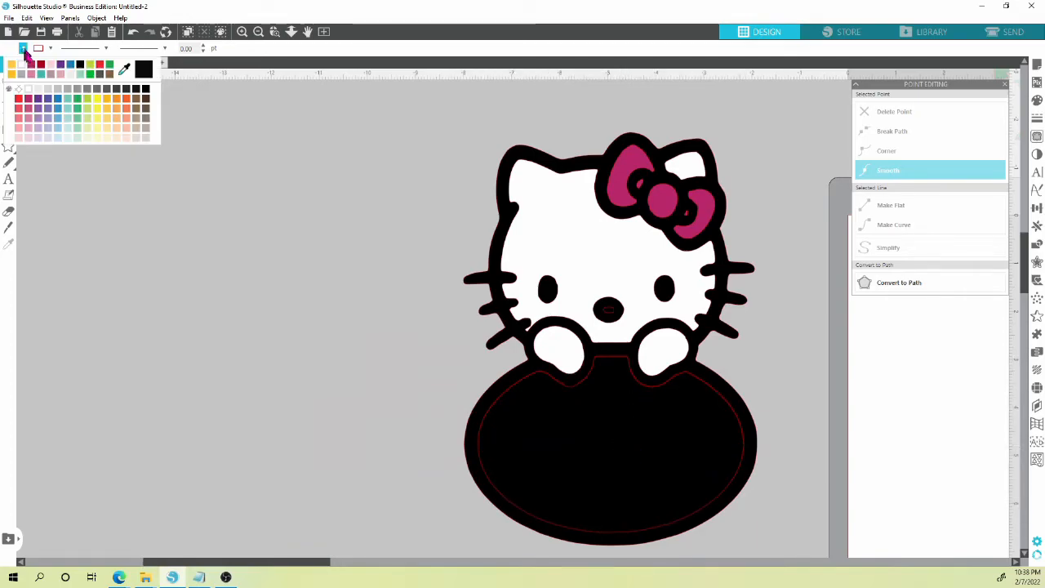
click(54, 99)
click(578, 442)
click(23, 48)
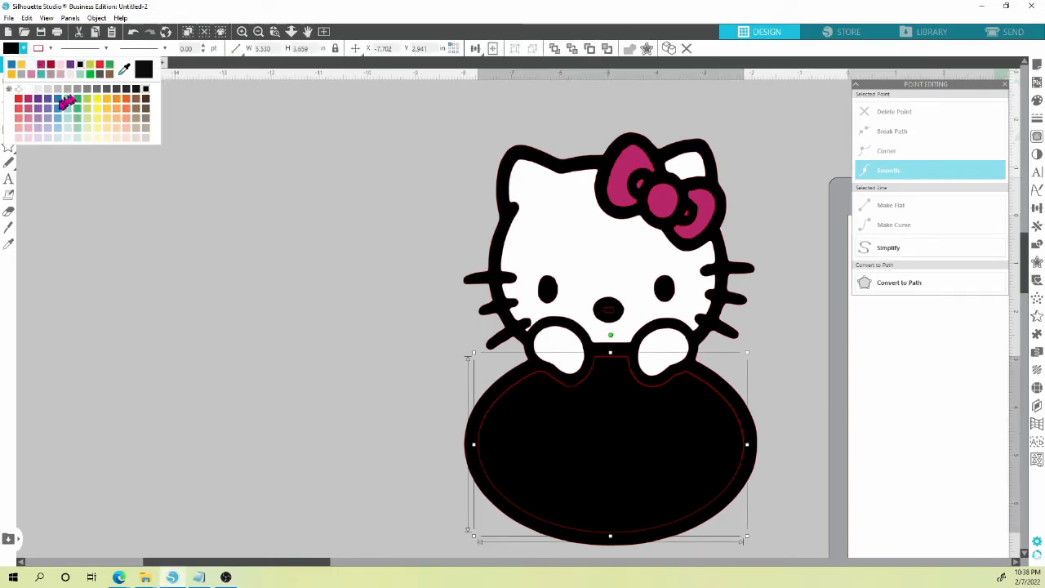
click(62, 100)
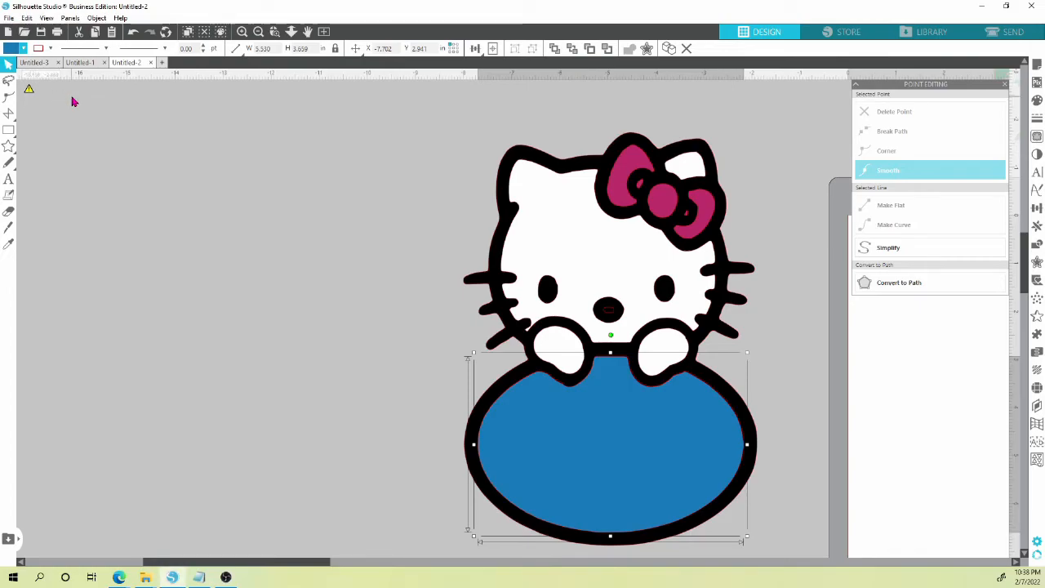
Send the blue oval behind the black pieces, and try bringing it forward.
click(609, 55)
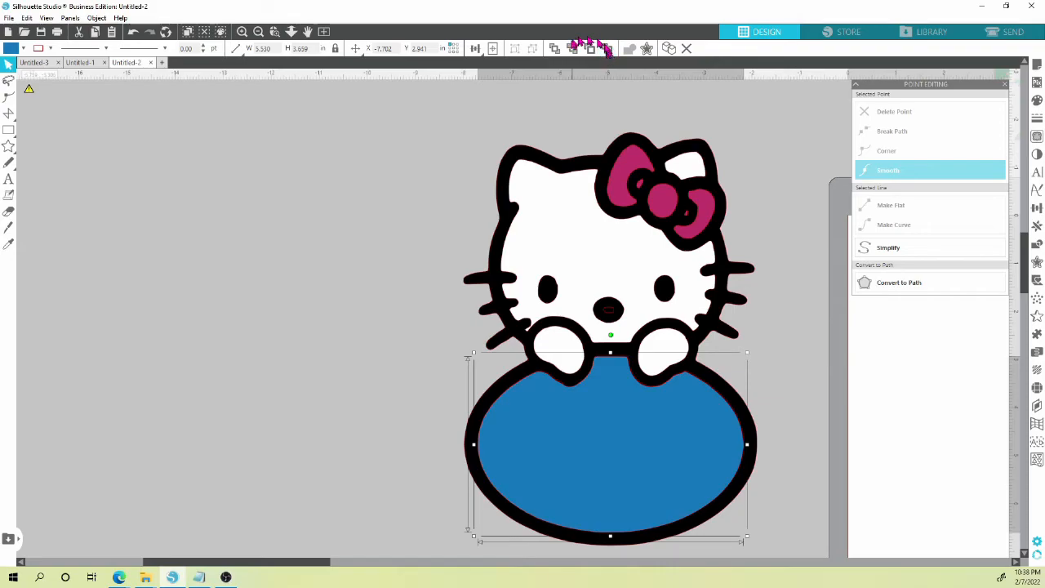
click(573, 49)
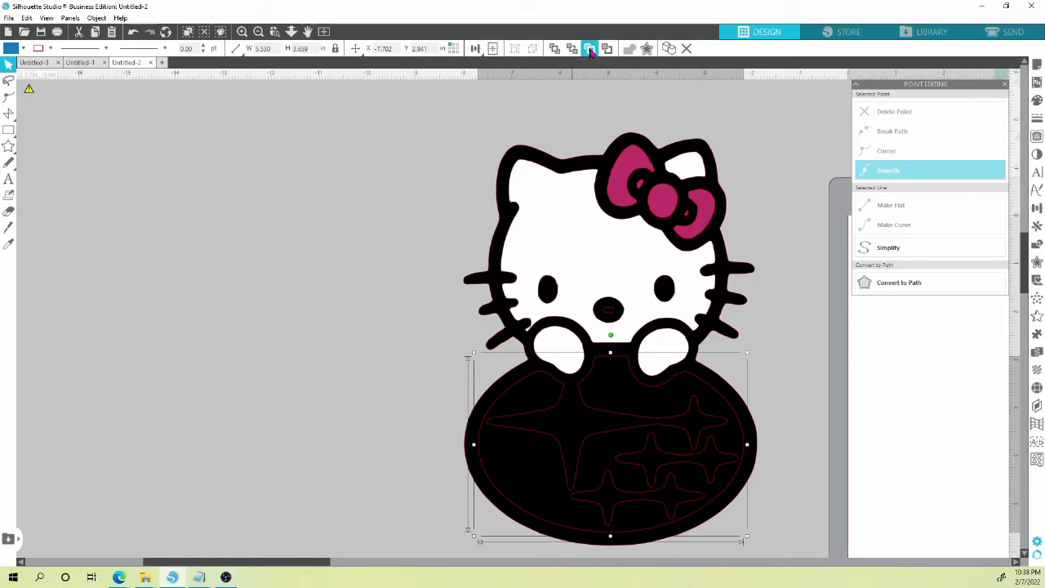
click(592, 50)
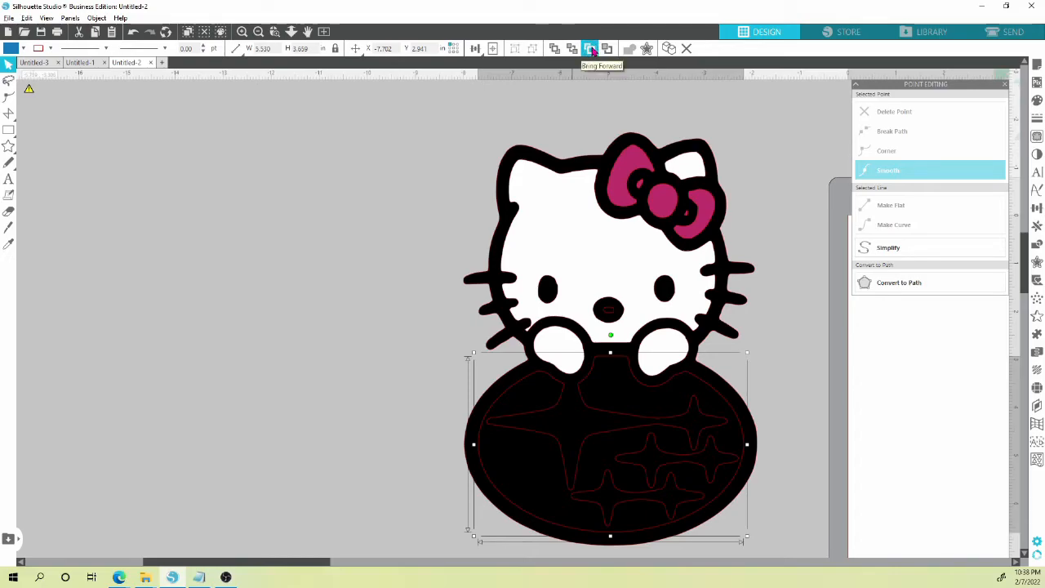
Delete the dinosaur, lotus and other leftover artwork, plus the Hello Kitty source image, keeping only the coloured Hello Kitty.
scroll(354, 159, down, 6)
drag(648, 178, 547, 264)
drag(431, 113, 838, 387)
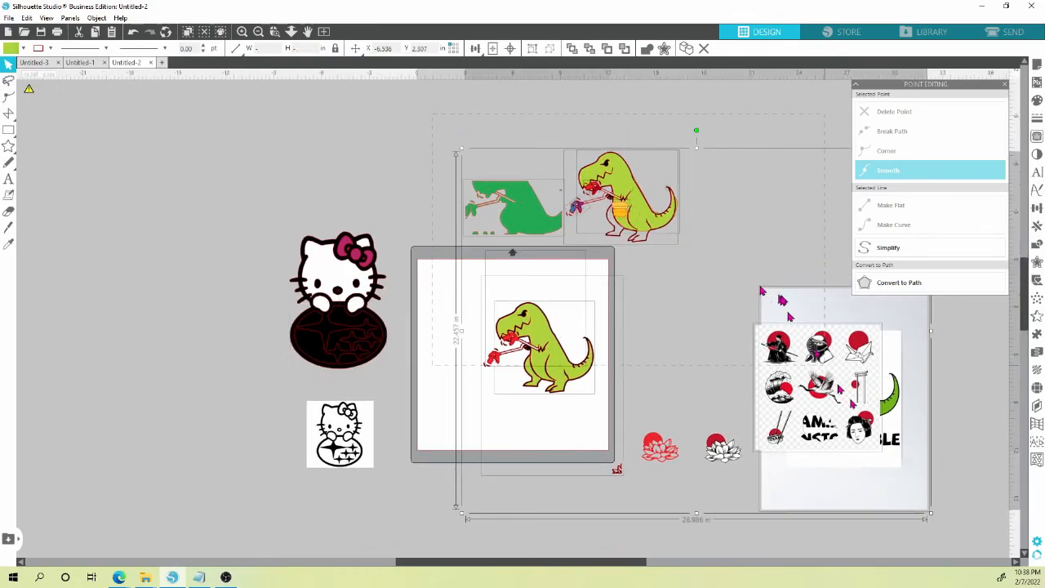
key(Delete)
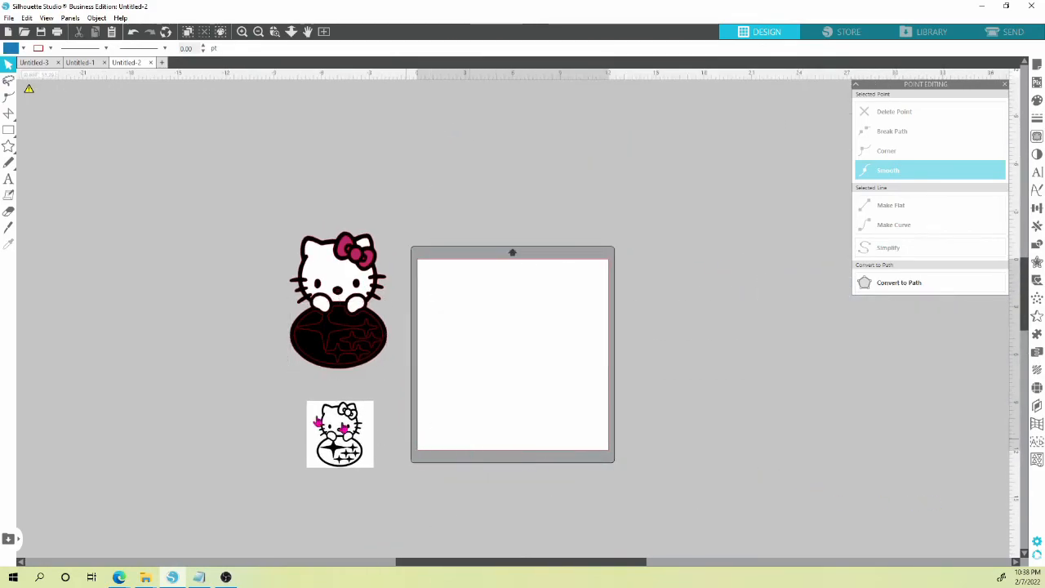
click(317, 421)
key(Delete)
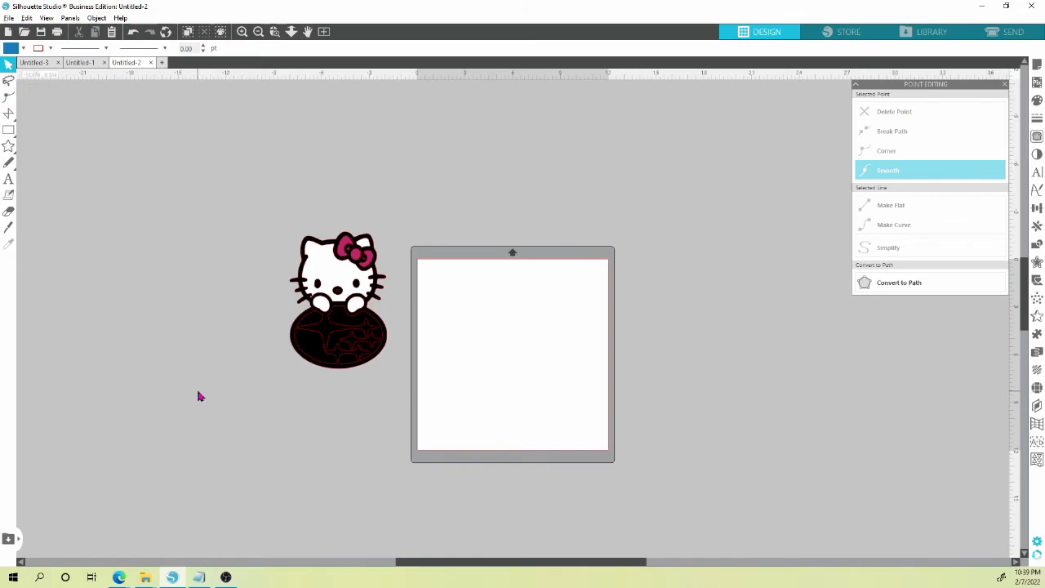
Pull the blue oval out from beneath the artwork, moving the starred oval piece and black outline aside and back into place.
scroll(200, 394, up, 5)
drag(461, 467, 282, 467)
click(539, 438)
drag(539, 438, 622, 417)
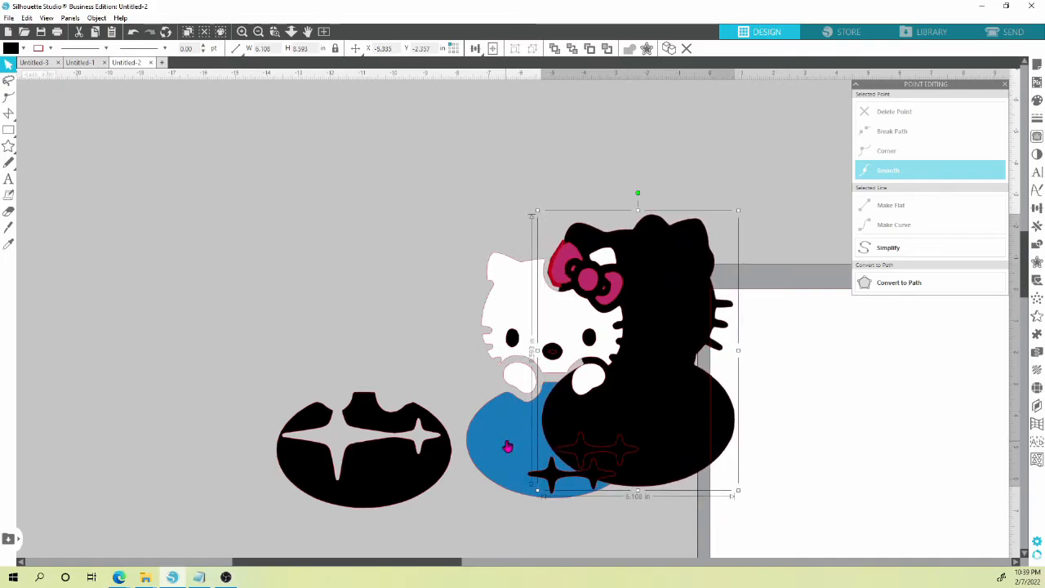
drag(507, 446, 267, 263)
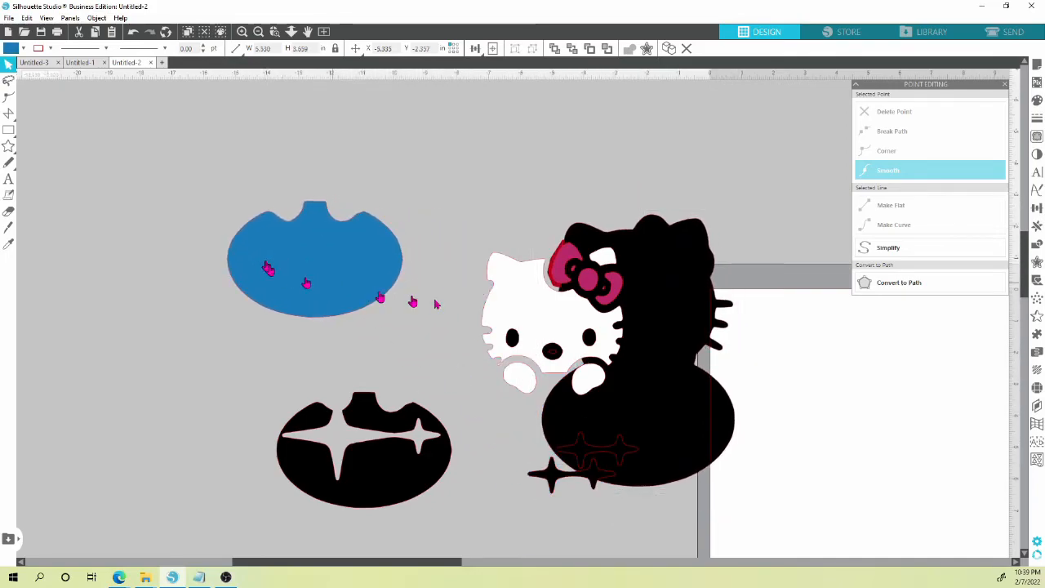
drag(686, 344, 598, 368)
drag(370, 453, 566, 462)
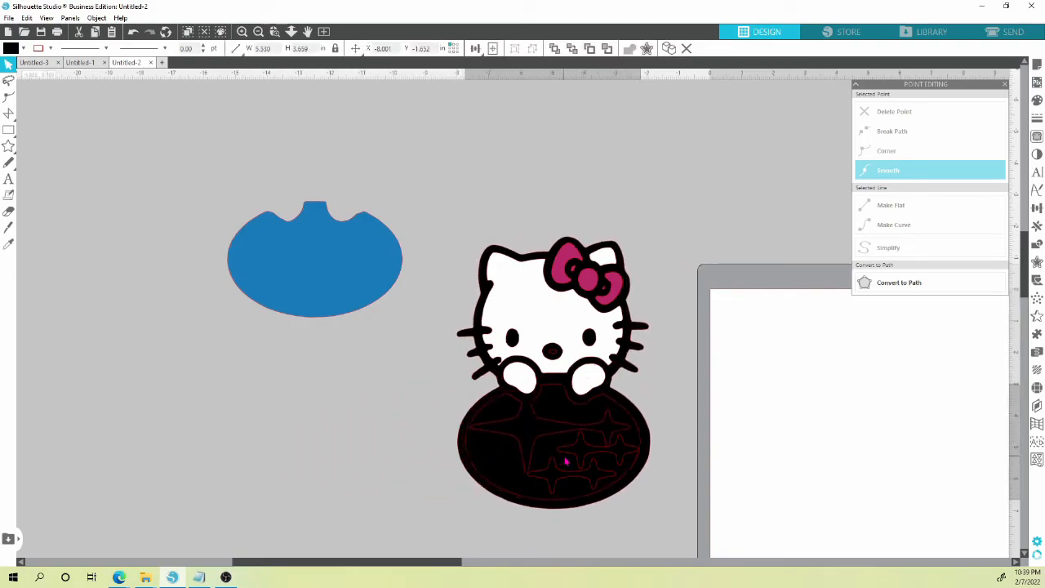
Layer the blue oval directly behind the starred black oval and move it into alignment beneath Hello Kitty's paws.
drag(365, 287, 518, 467)
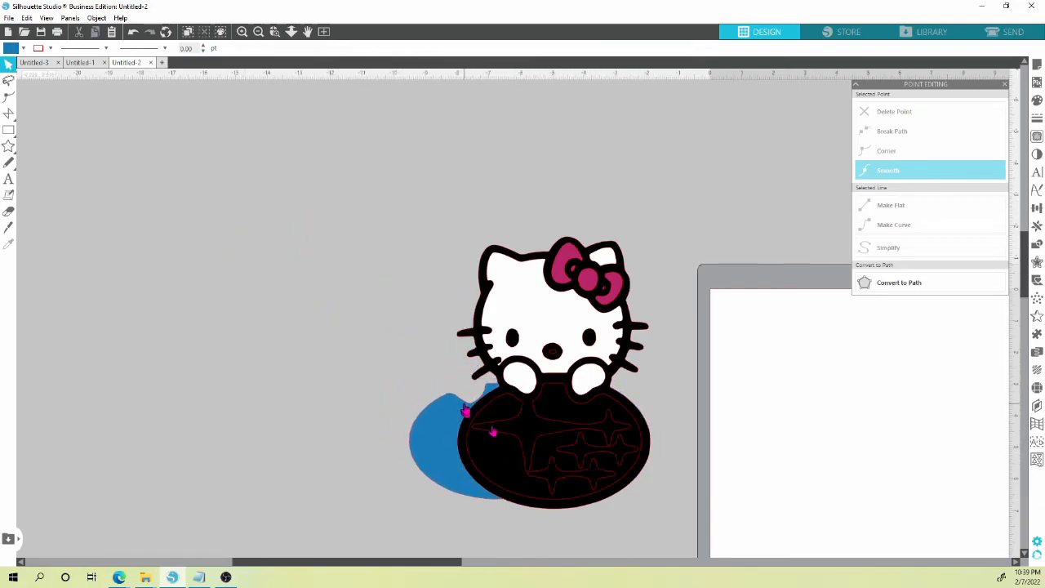
click(432, 419)
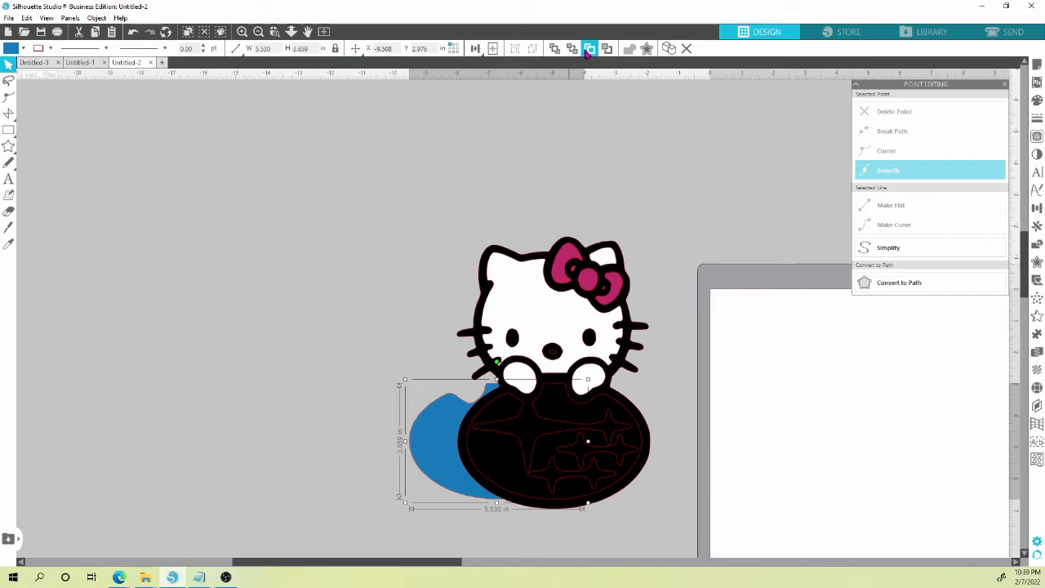
click(572, 49)
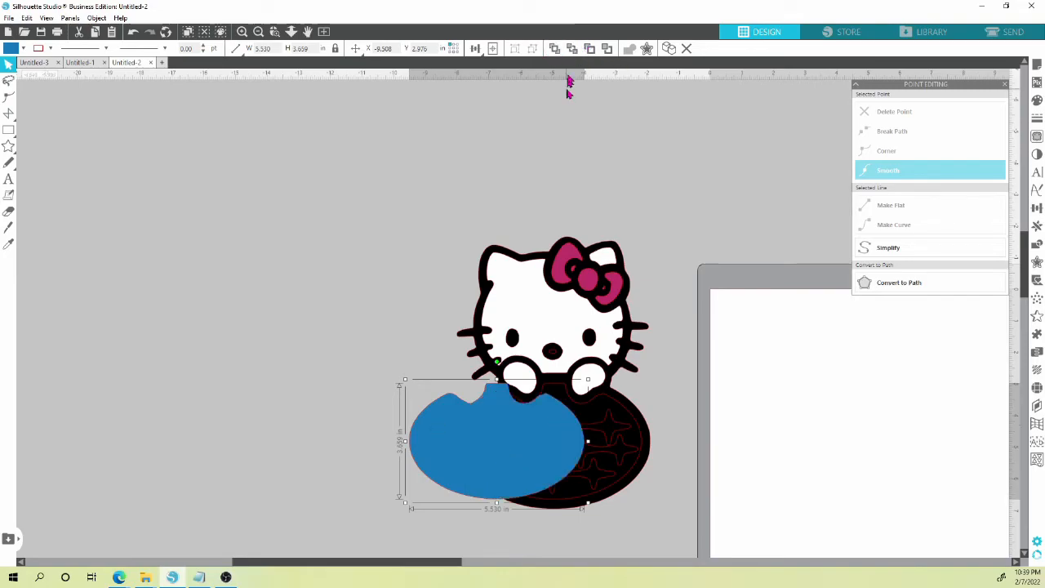
click(609, 51)
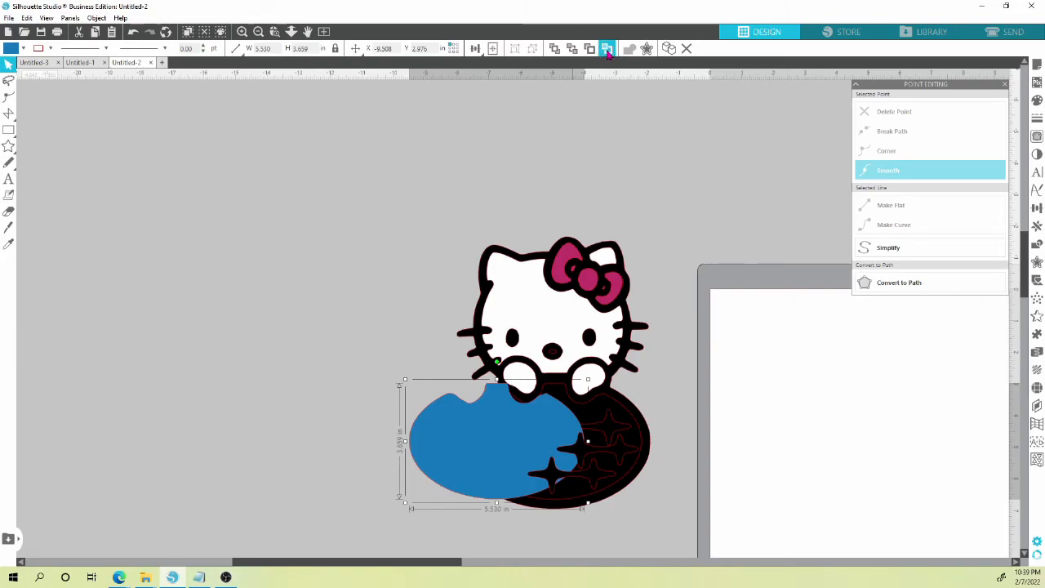
click(608, 50)
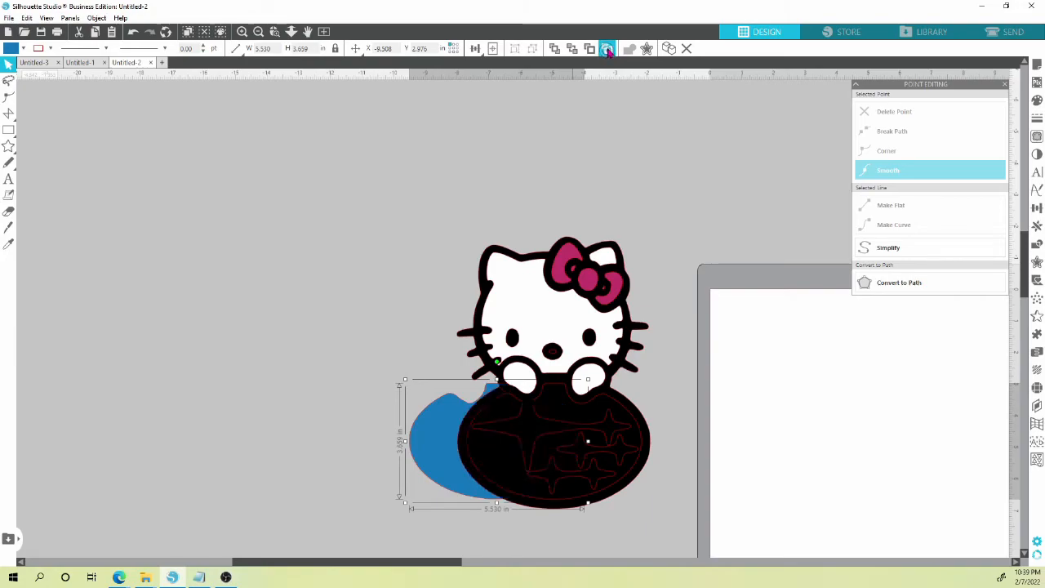
click(605, 49)
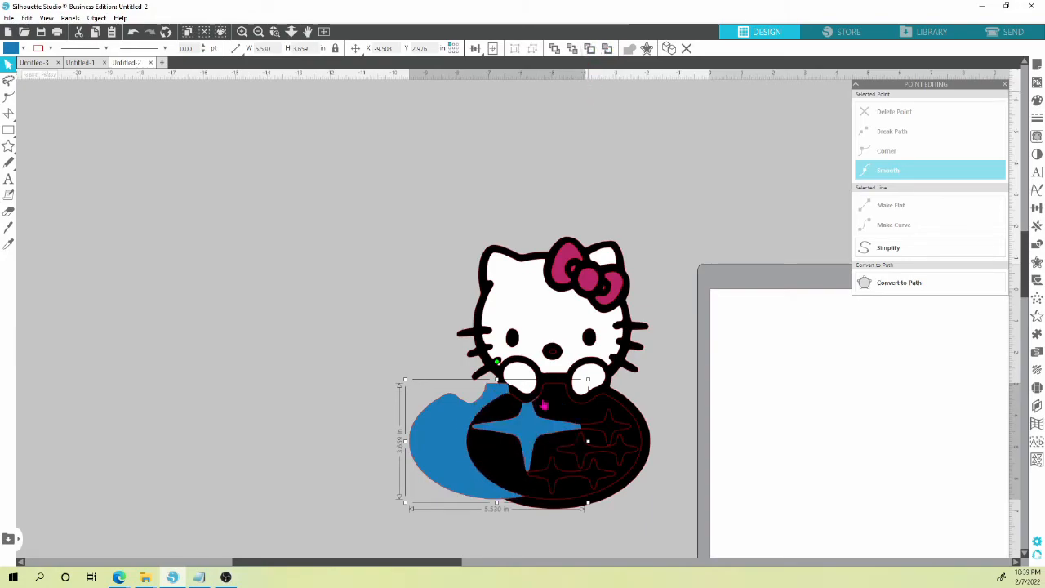
drag(442, 465, 507, 468)
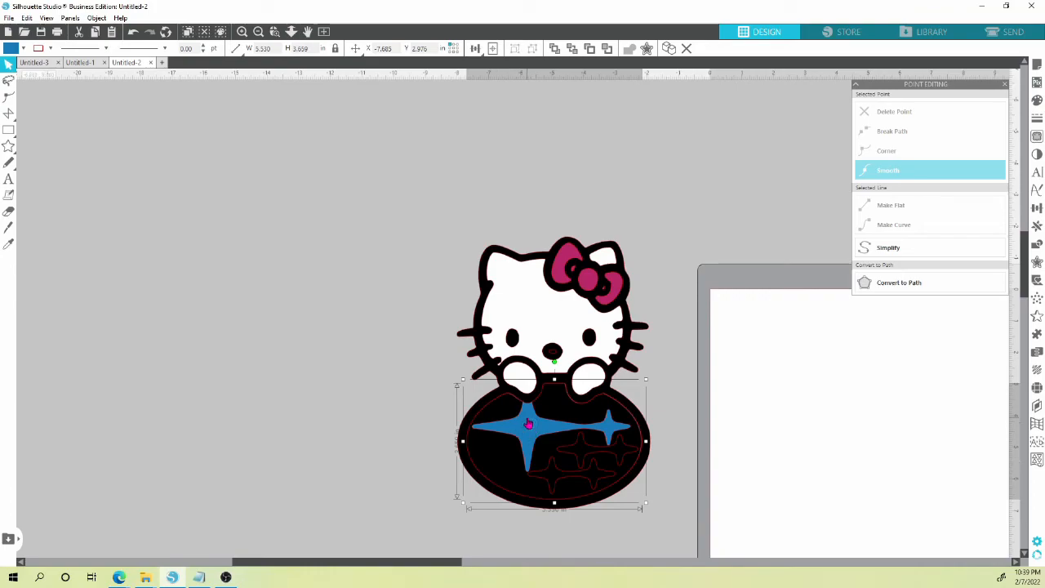
Fill the backing oval and the two remaining black star pairs with yellow.
click(26, 49)
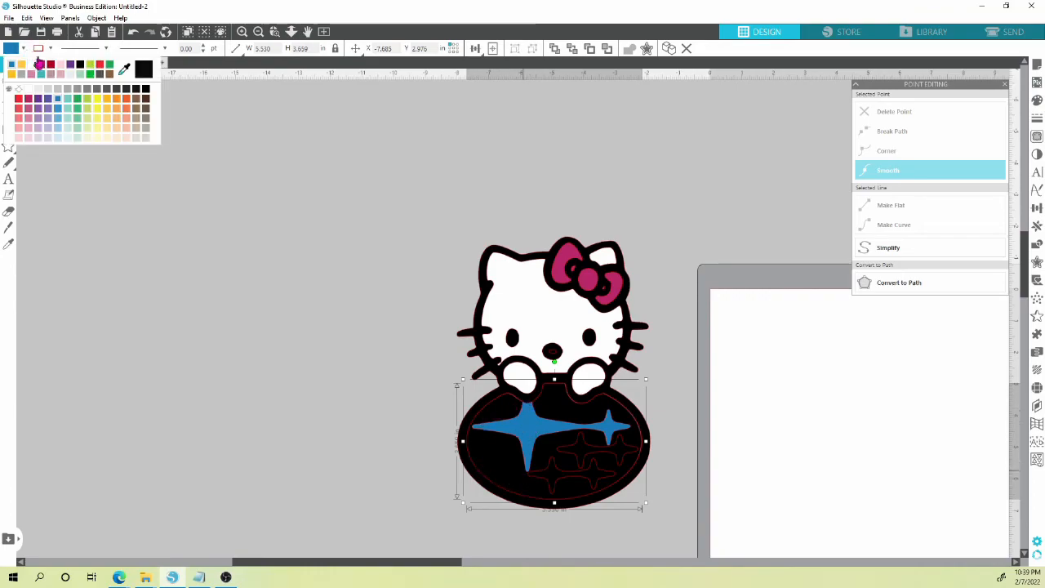
click(24, 69)
click(584, 441)
click(577, 448)
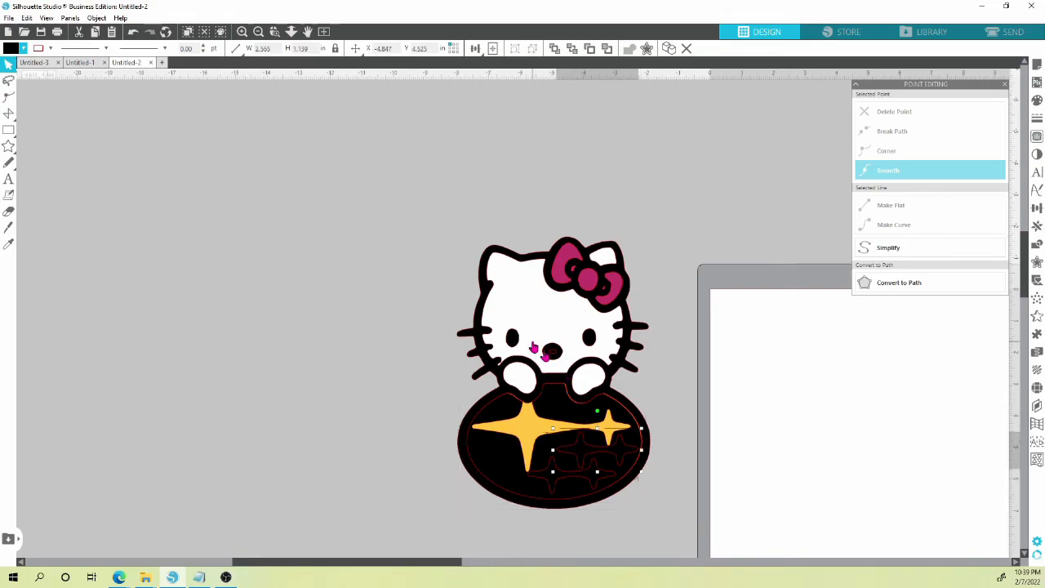
click(23, 49)
click(21, 68)
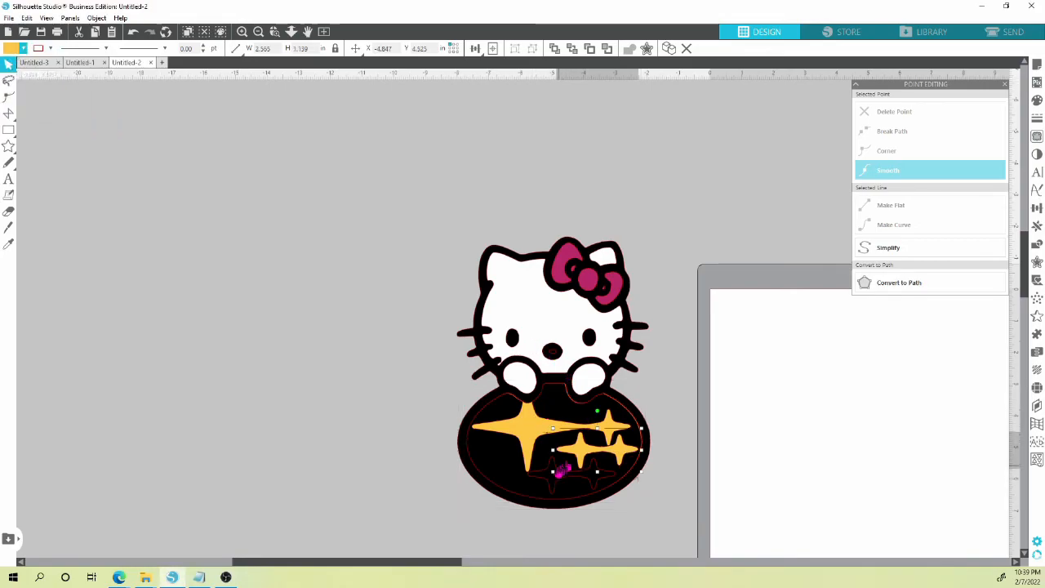
click(549, 469)
click(24, 49)
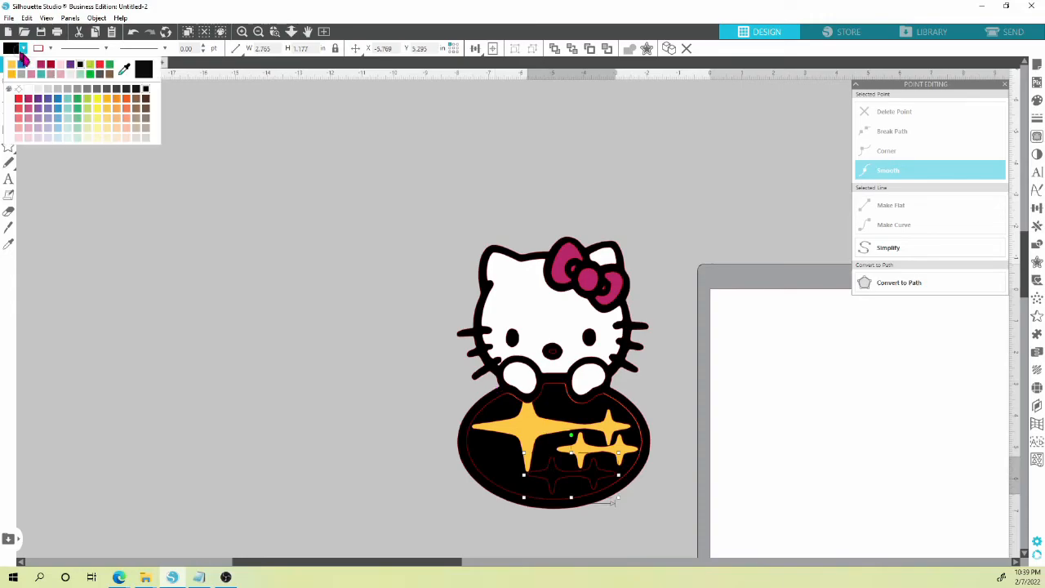
click(16, 67)
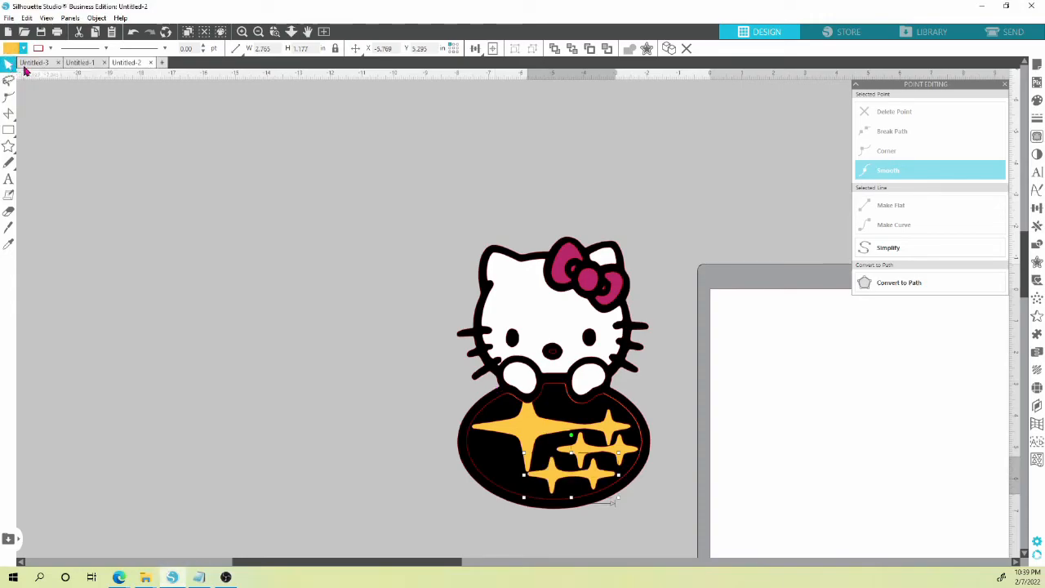
Fill the black starred oval around the yellow stars with blue.
click(500, 408)
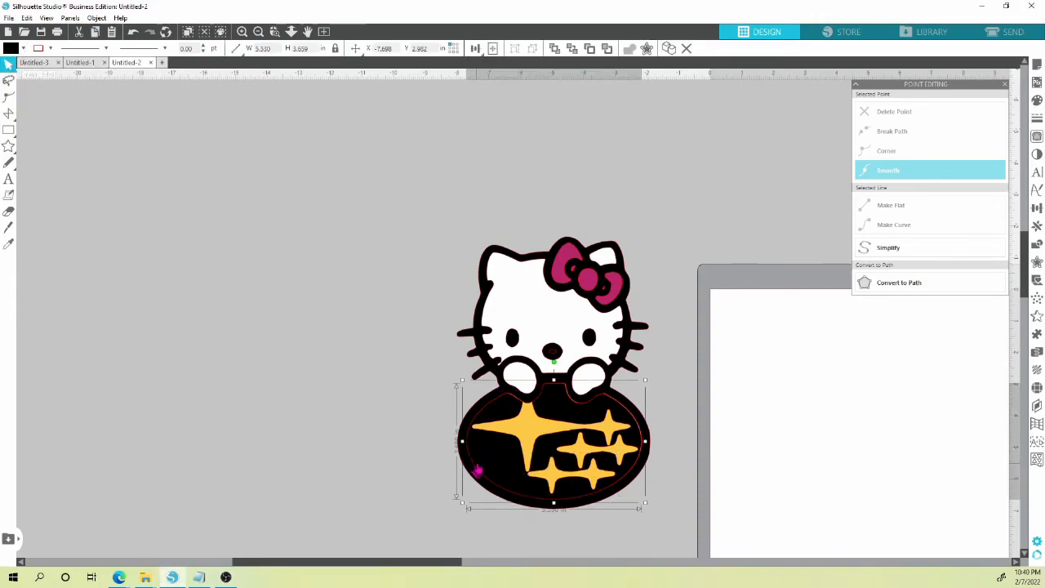
click(23, 49)
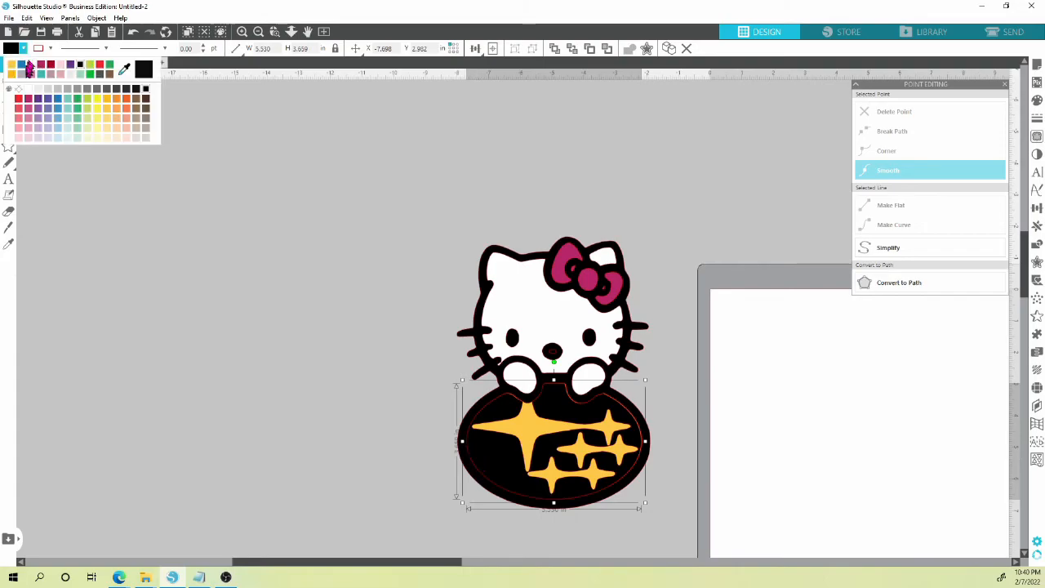
click(29, 68)
click(260, 327)
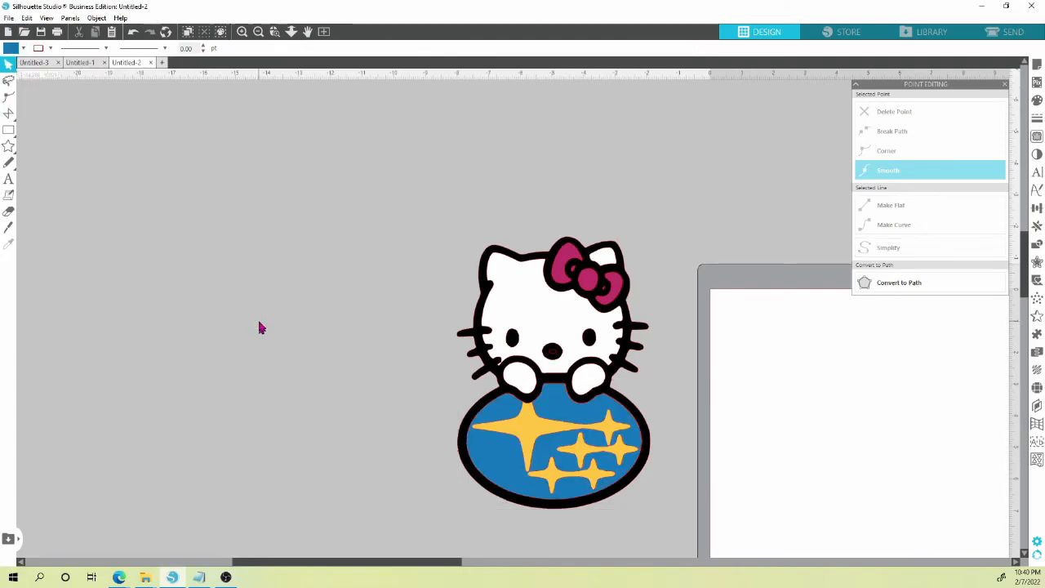
click(561, 408)
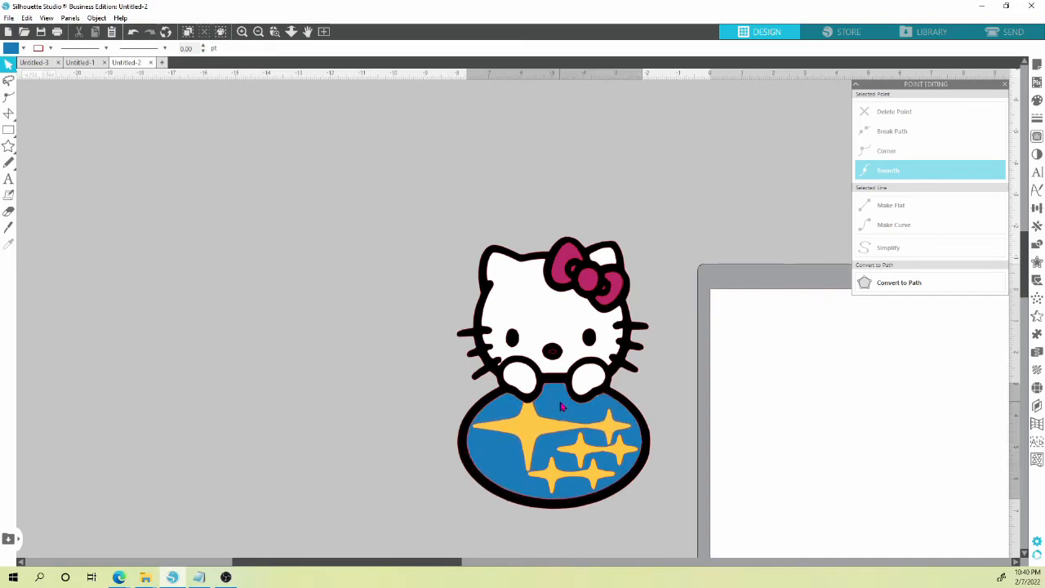
key(Escape)
click(561, 408)
key(Escape)
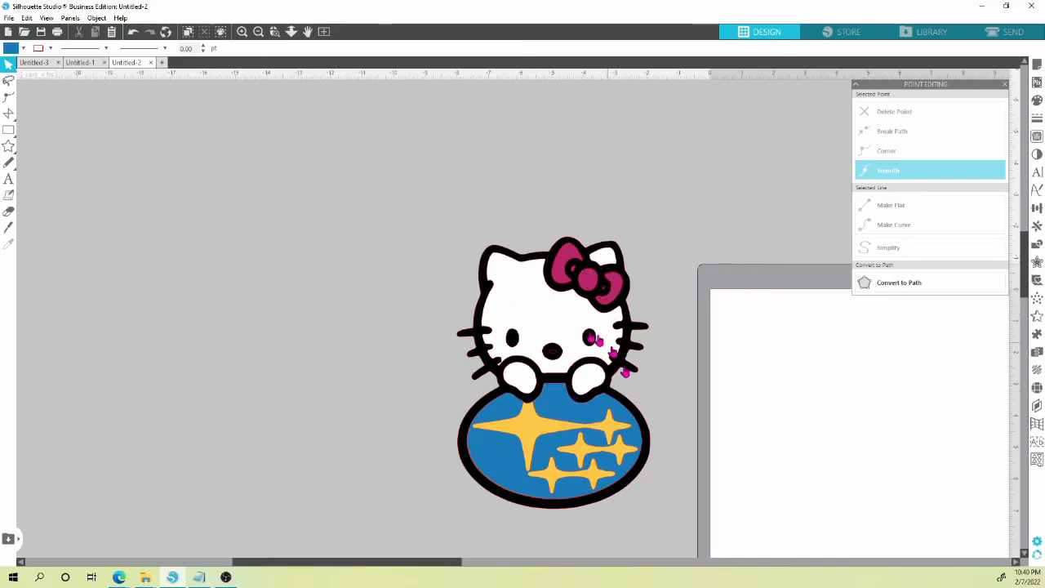
Group all the coloured Hello Kitty and oval pieces into one object.
scroll(555, 396, down, 6)
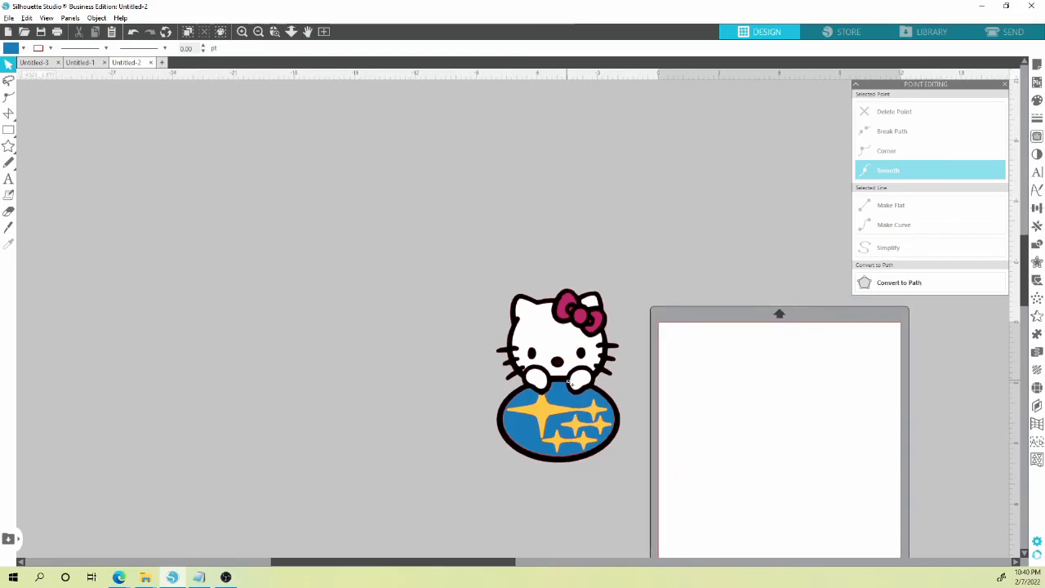
drag(625, 373, 410, 353)
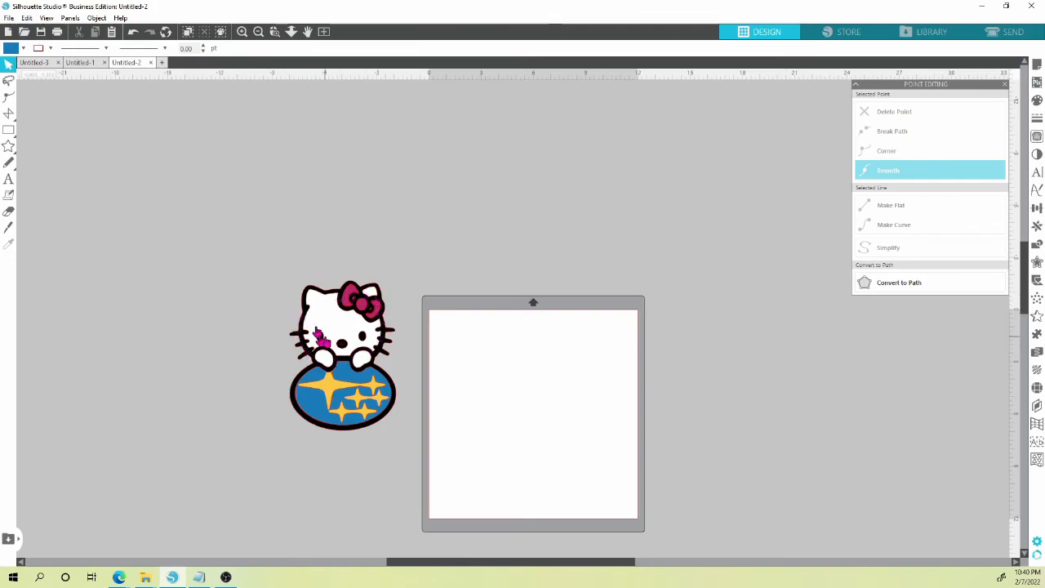
drag(560, 305, 525, 364)
scroll(446, 369, down, 4)
drag(346, 308, 464, 445)
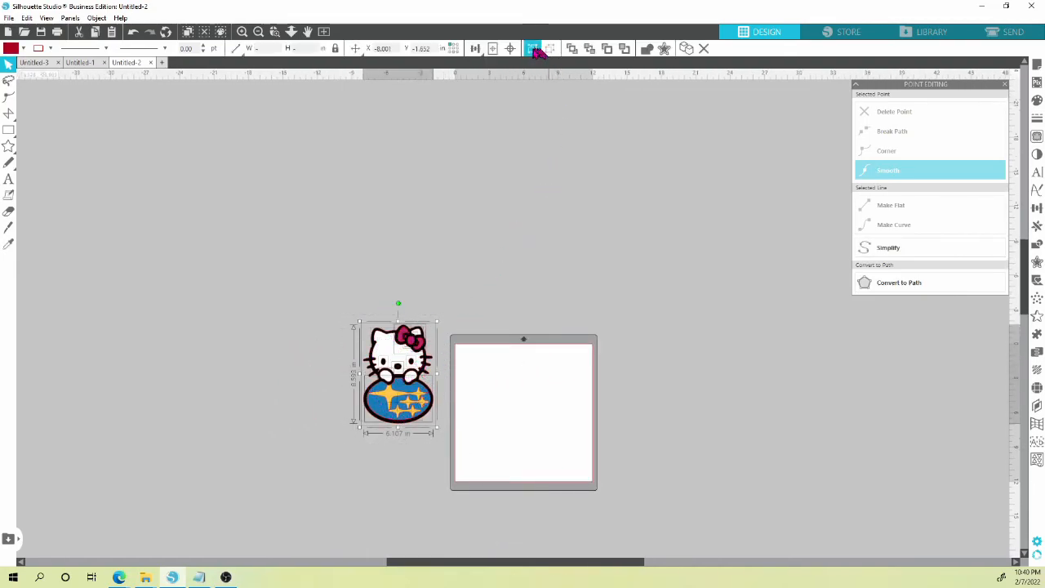
click(528, 200)
Move the grouped Hello Kitty artwork onto the mat's upper-left corner and shrink it to about 1.83 by 2.57 in.
drag(407, 370, 499, 381)
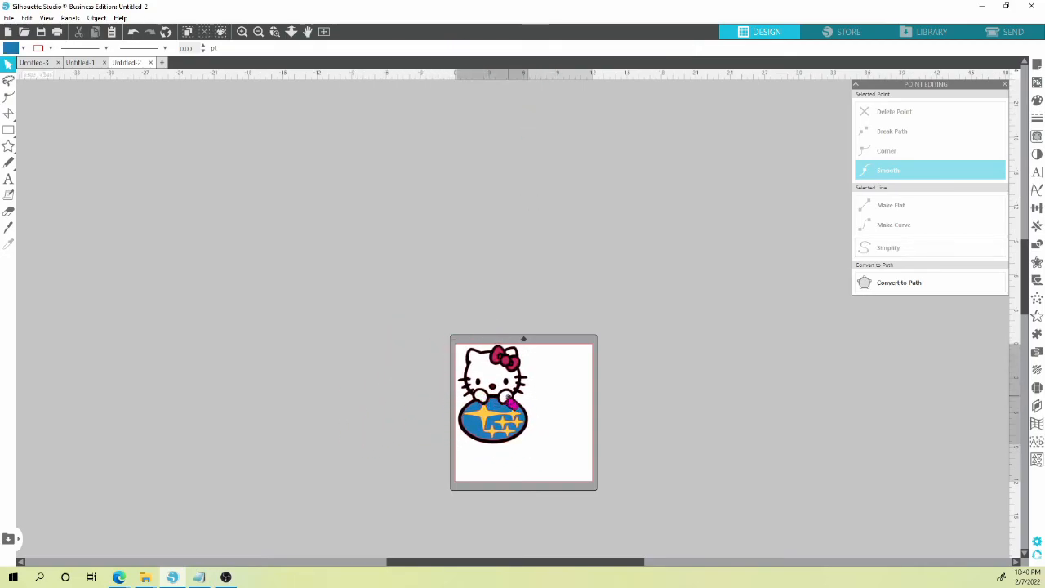
drag(532, 446, 486, 382)
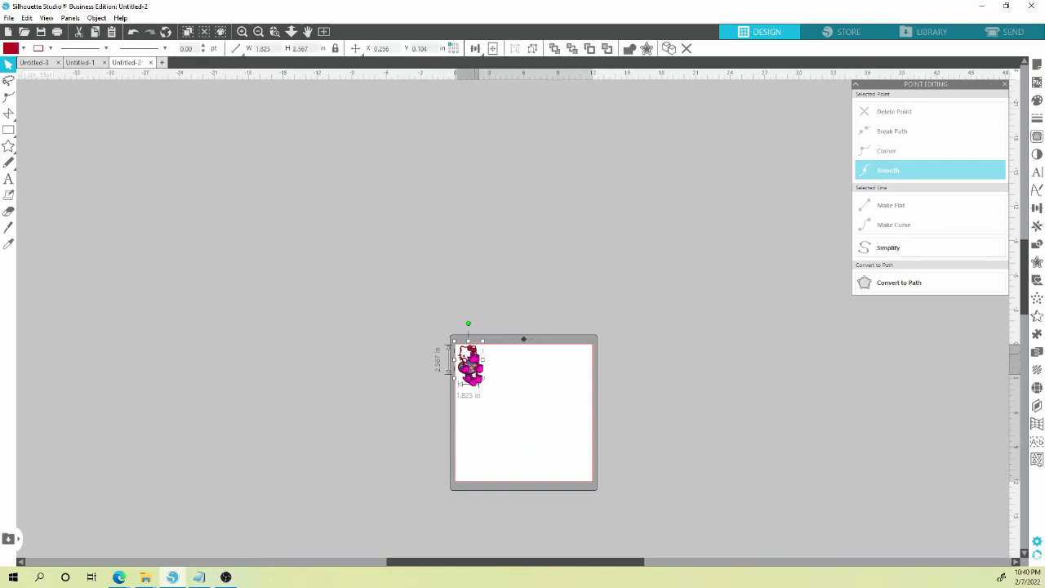
click(658, 436)
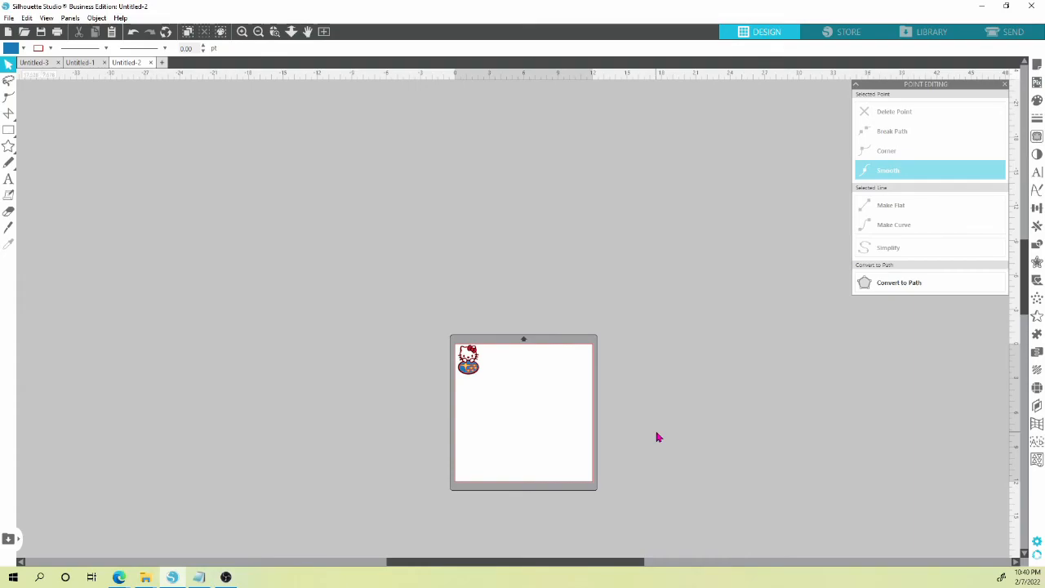
Review the available tracing methods: standard Trace, Trace by Color and Magnet Trace.
click(1035, 137)
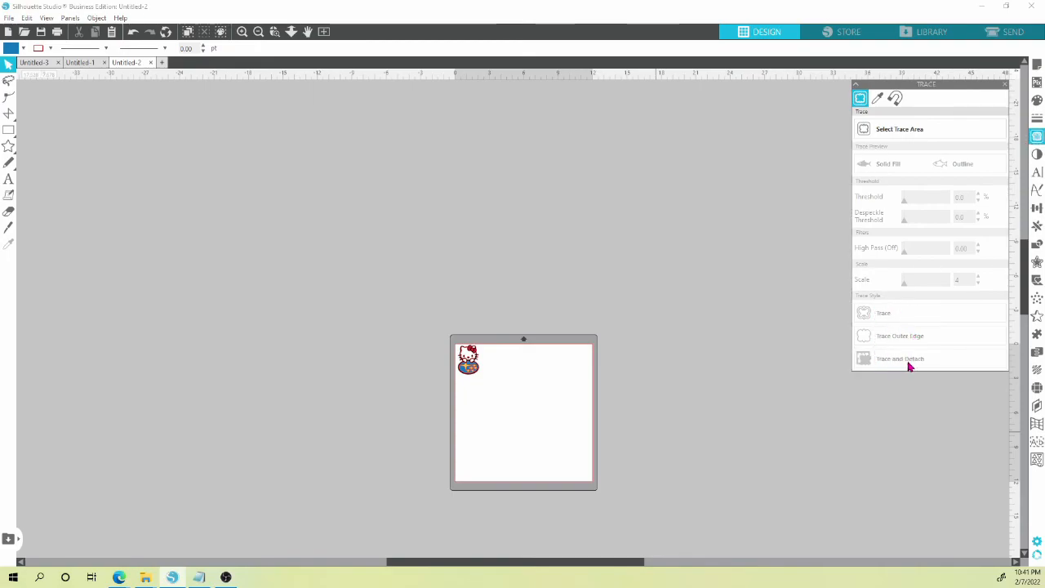
click(877, 99)
click(882, 131)
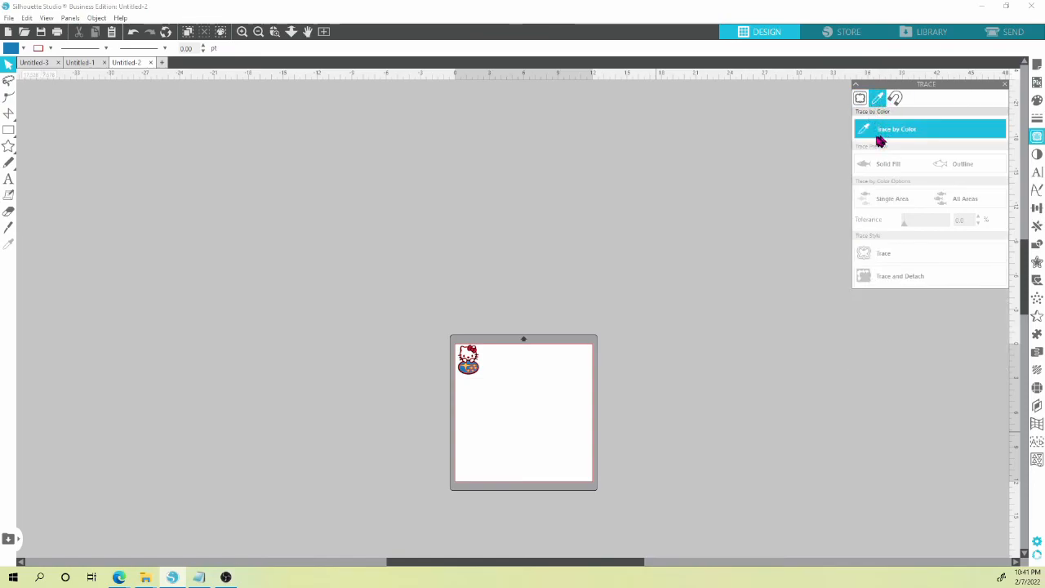
click(894, 99)
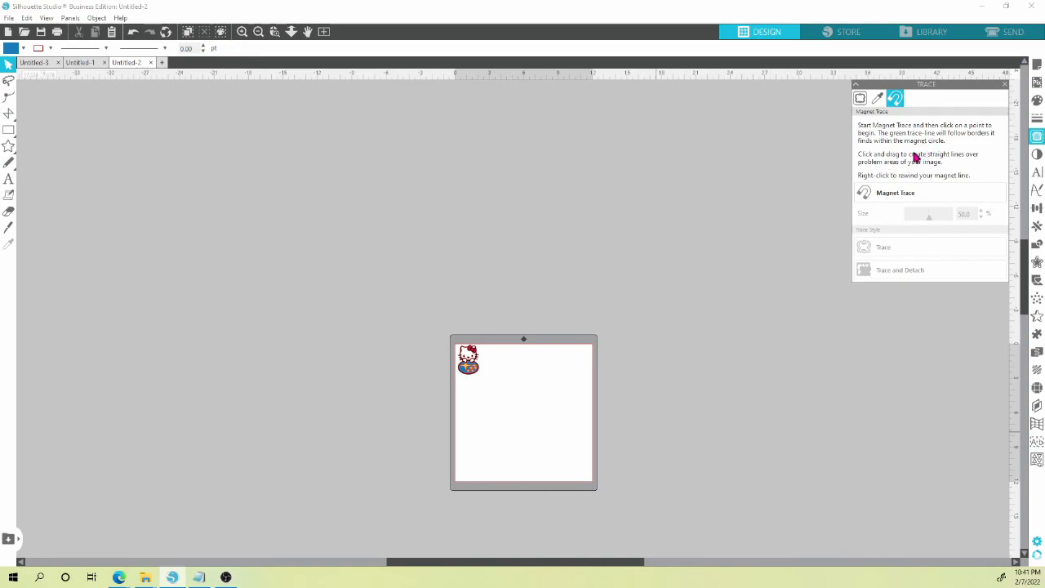
click(878, 99)
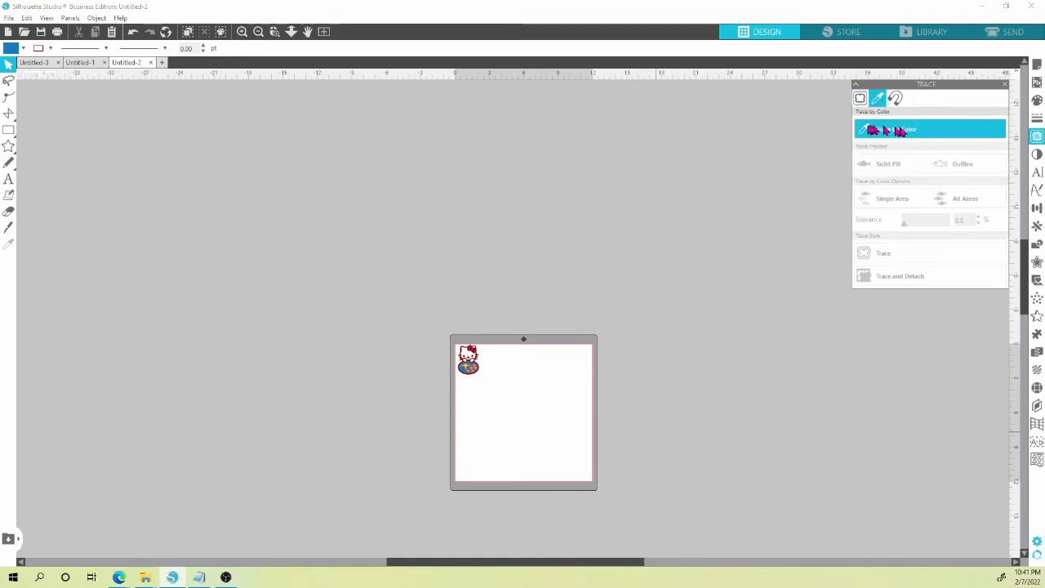
click(861, 98)
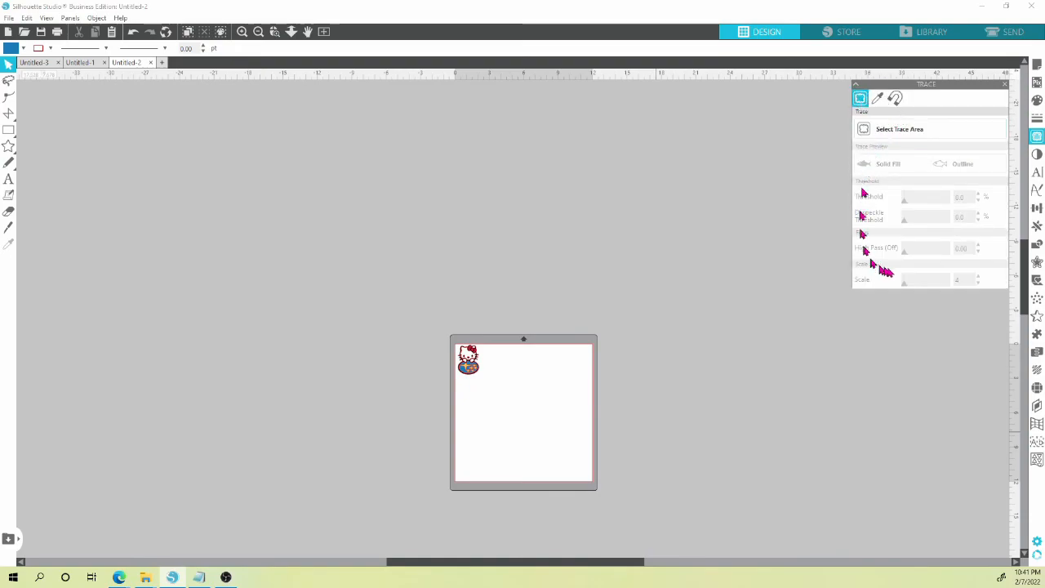